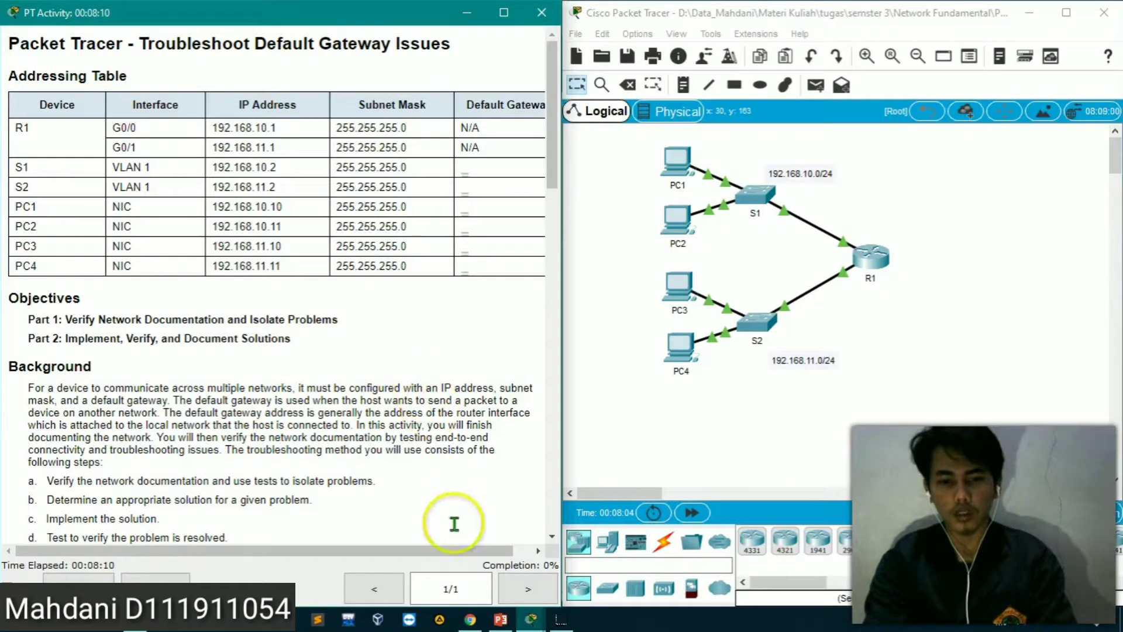
Switch to the worksheet PDF in Chrome and read its addressing table, objectives and background sections
{"action": "mouse_move", "coordinate": [465, 626]}
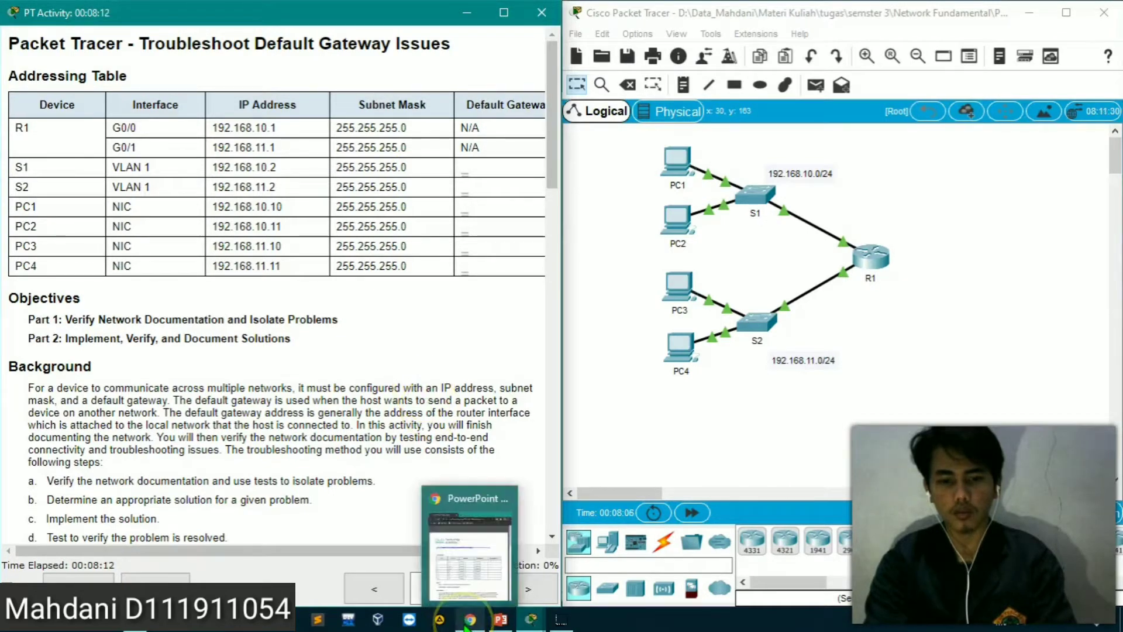
{"action": "left_click", "coordinate": [468, 555]}
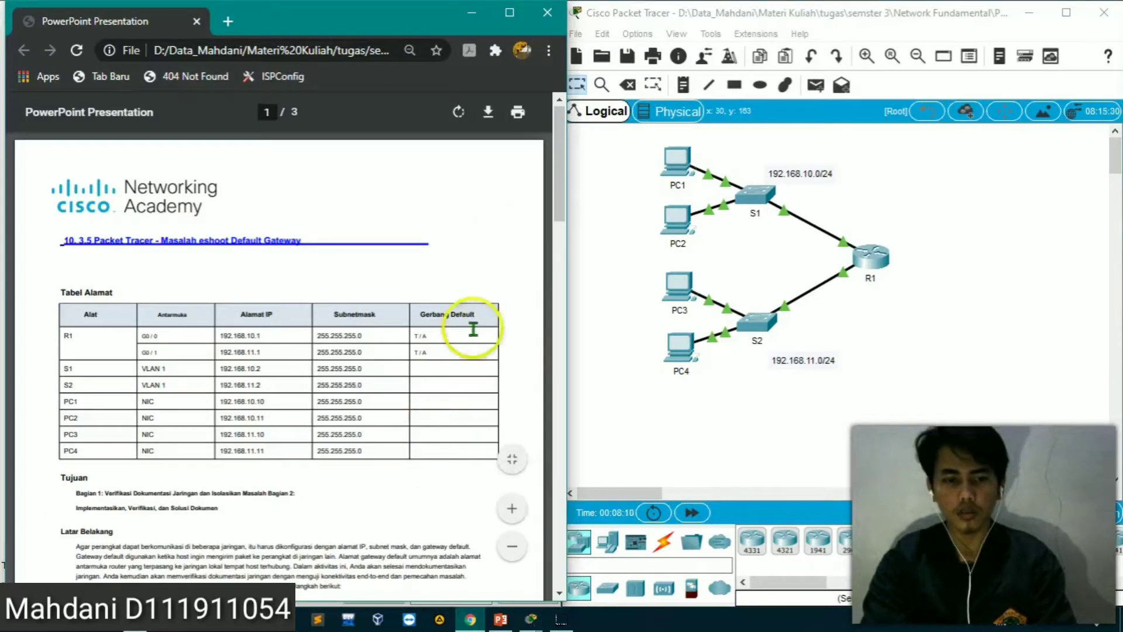
{"action": "scroll", "coordinate": [474, 335], "scroll_direction": "down", "scroll_amount": 1}
{"action": "scroll", "coordinate": [474, 335], "scroll_direction": "down", "scroll_amount": 3}
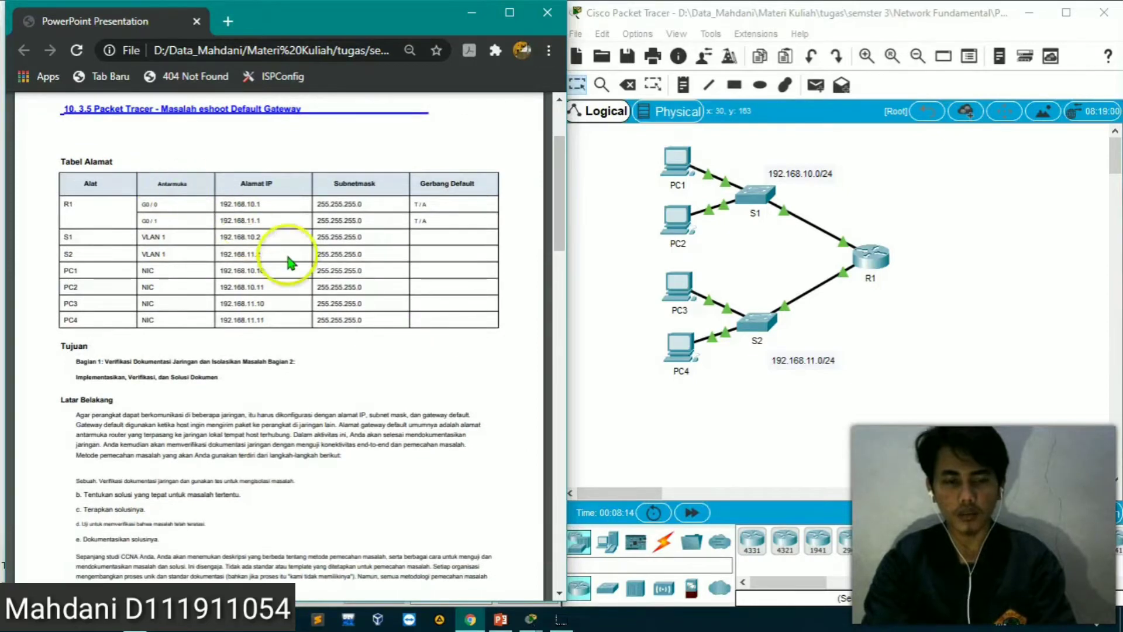
{"action": "scroll", "coordinate": [288, 257], "scroll_direction": "down", "scroll_amount": 1}
{"action": "scroll", "coordinate": [288, 261], "scroll_direction": "down", "scroll_amount": 1}
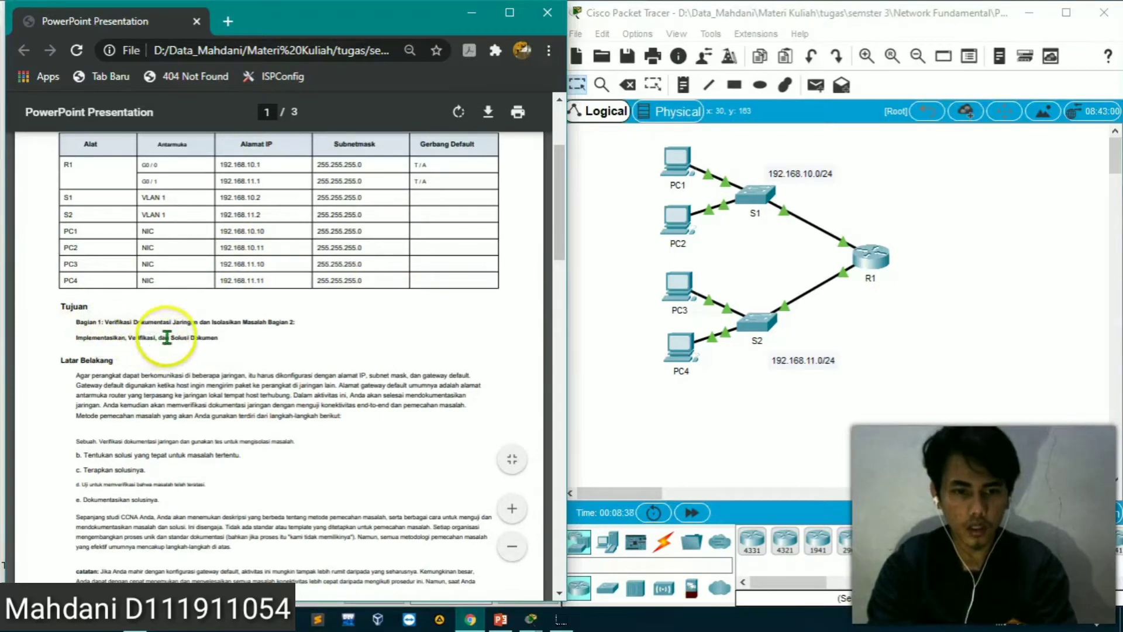
{"action": "scroll", "coordinate": [170, 335], "scroll_direction": "up", "scroll_amount": 2}
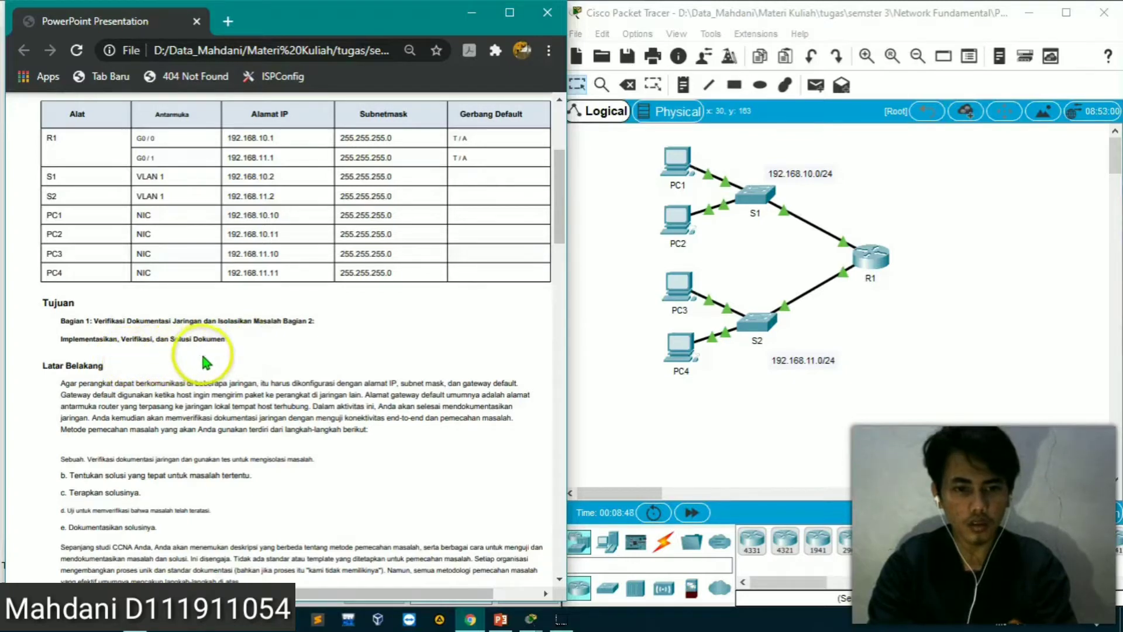
{"action": "scroll", "coordinate": [179, 397], "scroll_direction": "down", "scroll_amount": 1}
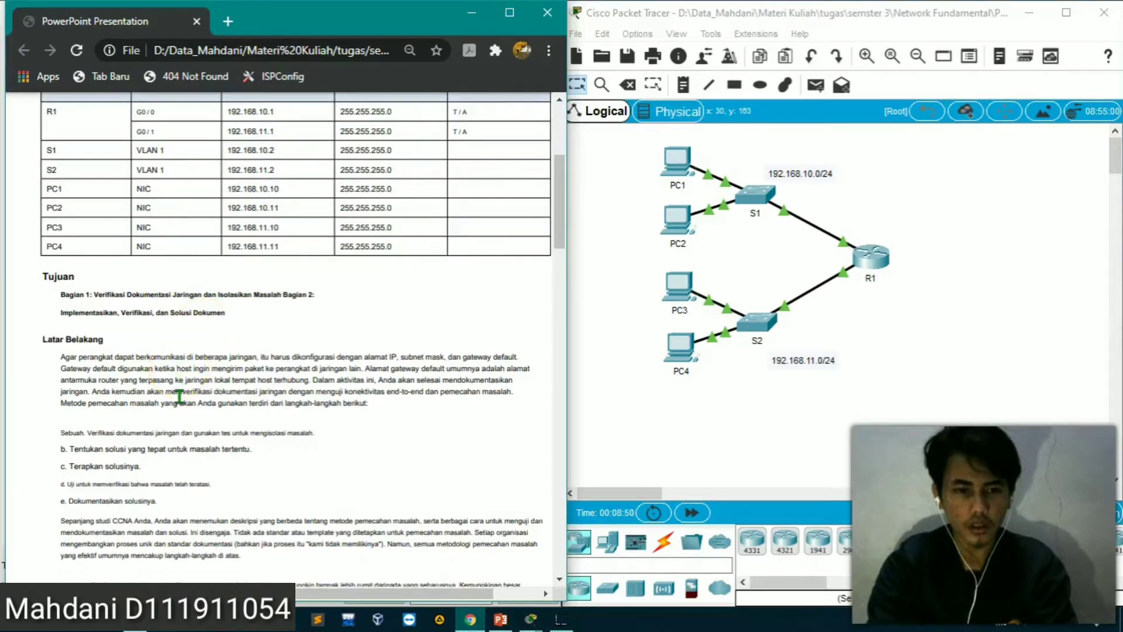
{"action": "scroll", "coordinate": [179, 396], "scroll_direction": "down", "scroll_amount": 3}
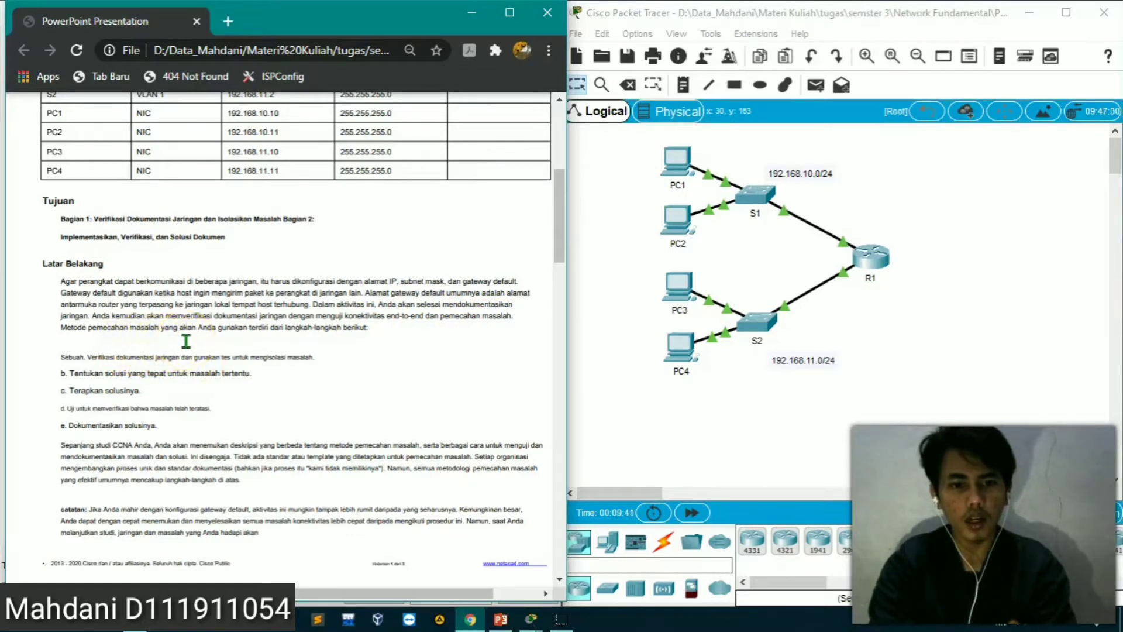
{"action": "scroll", "coordinate": [186, 341], "scroll_direction": "down", "scroll_amount": 1}
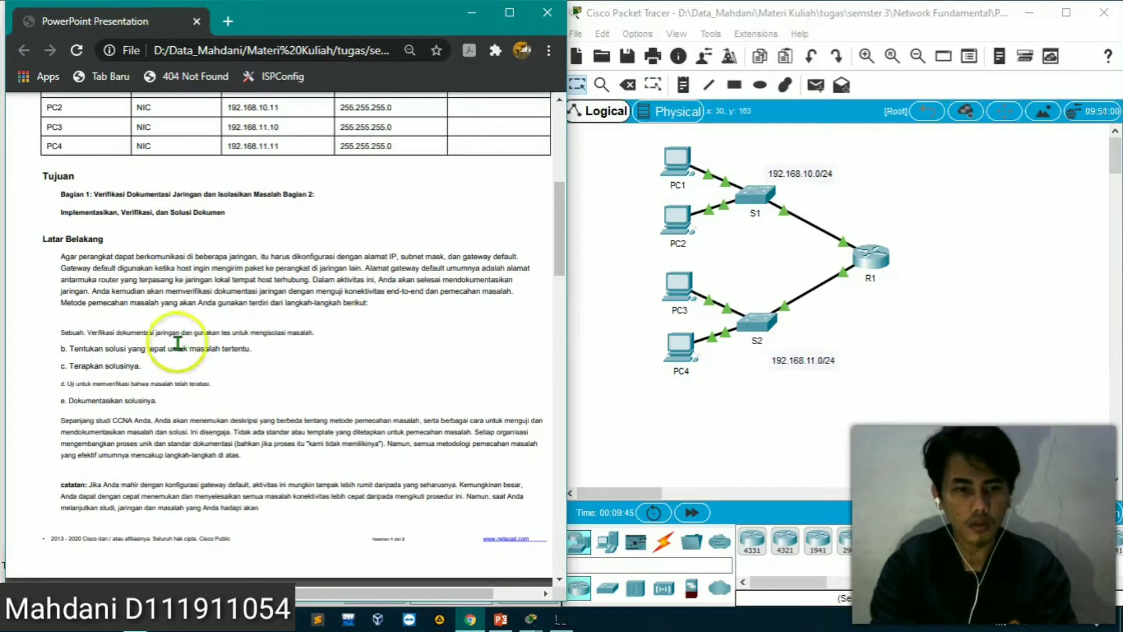
{"action": "scroll", "coordinate": [158, 348], "scroll_direction": "down", "scroll_amount": 2}
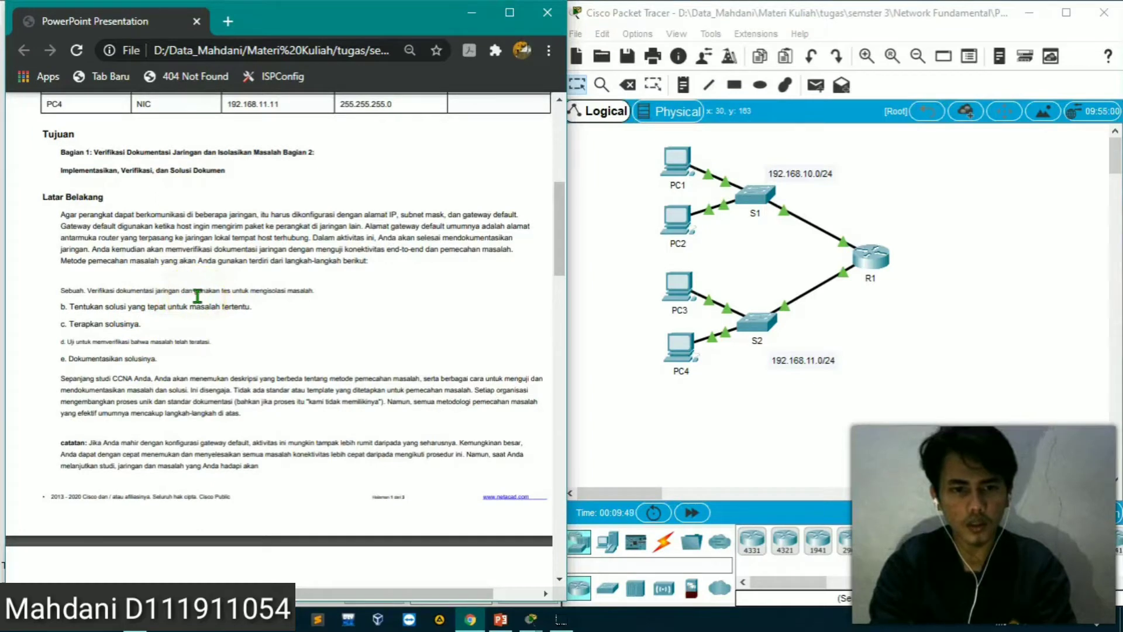
{"action": "scroll", "coordinate": [198, 296], "scroll_direction": "up", "scroll_amount": 1}
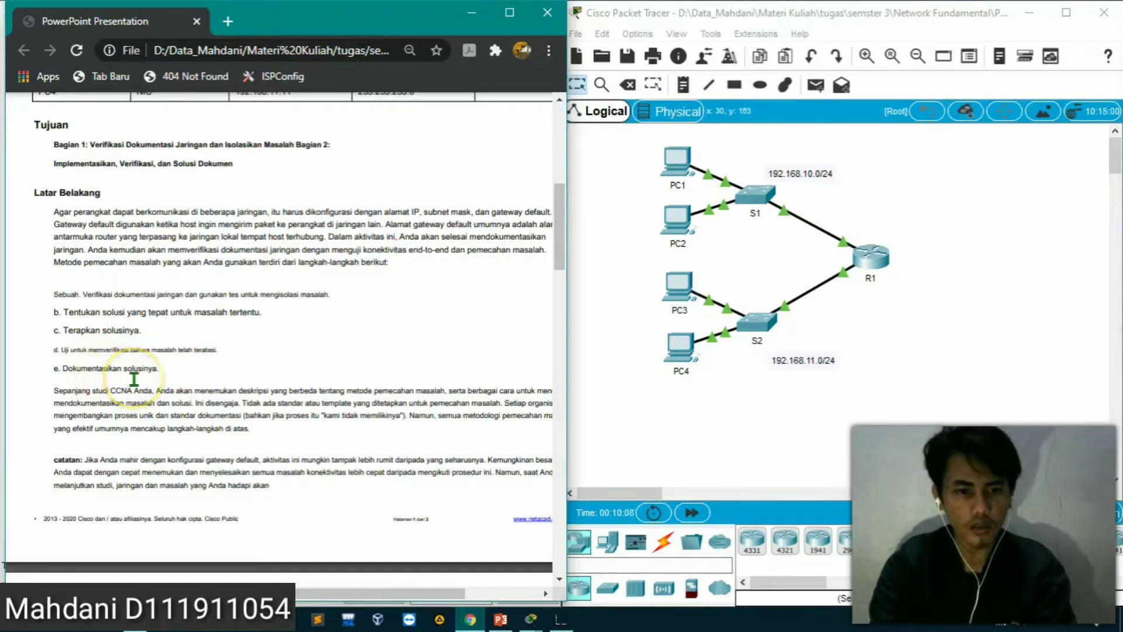
{"action": "scroll", "coordinate": [134, 379], "scroll_direction": "down", "scroll_amount": 3}
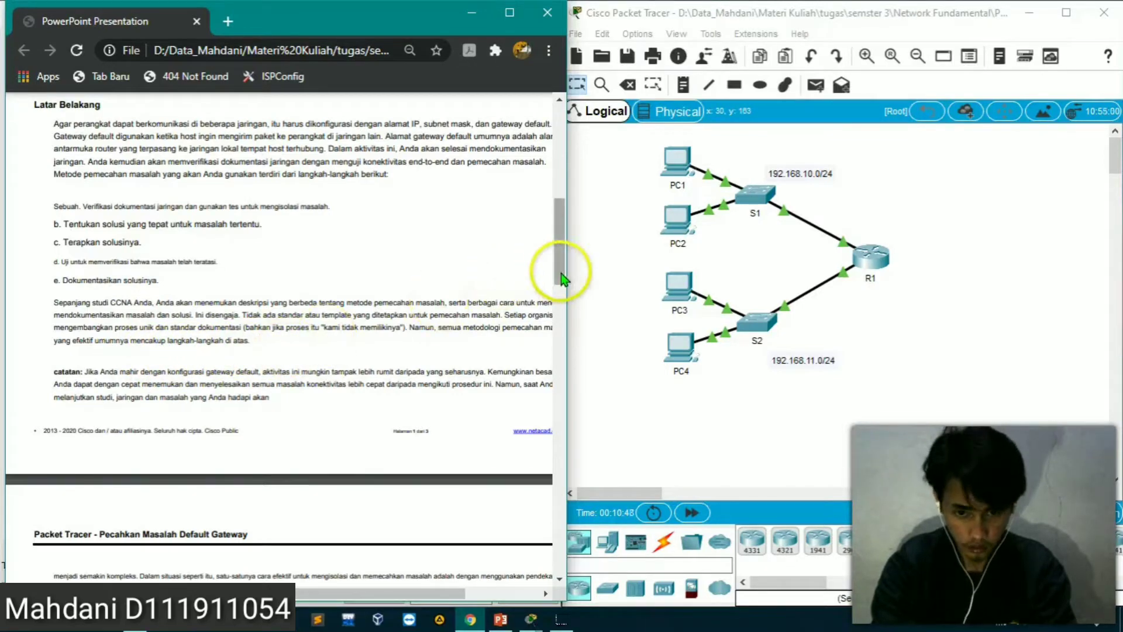
Read the worksheet's note and Part 1 Step 1 instructions, rechecking the default gateway column of the addressing table
{"action": "left_click_drag", "start_coordinate": [562, 277], "coordinate": [561, 292]}
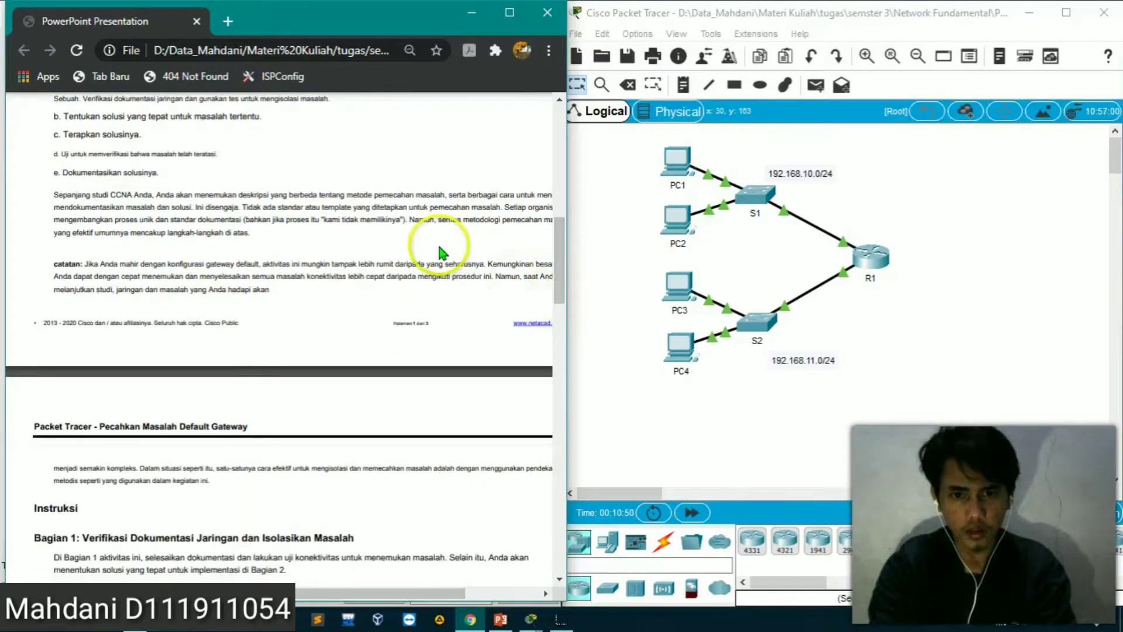
{"action": "scroll", "coordinate": [443, 253], "scroll_direction": "left", "scroll_amount": 1}
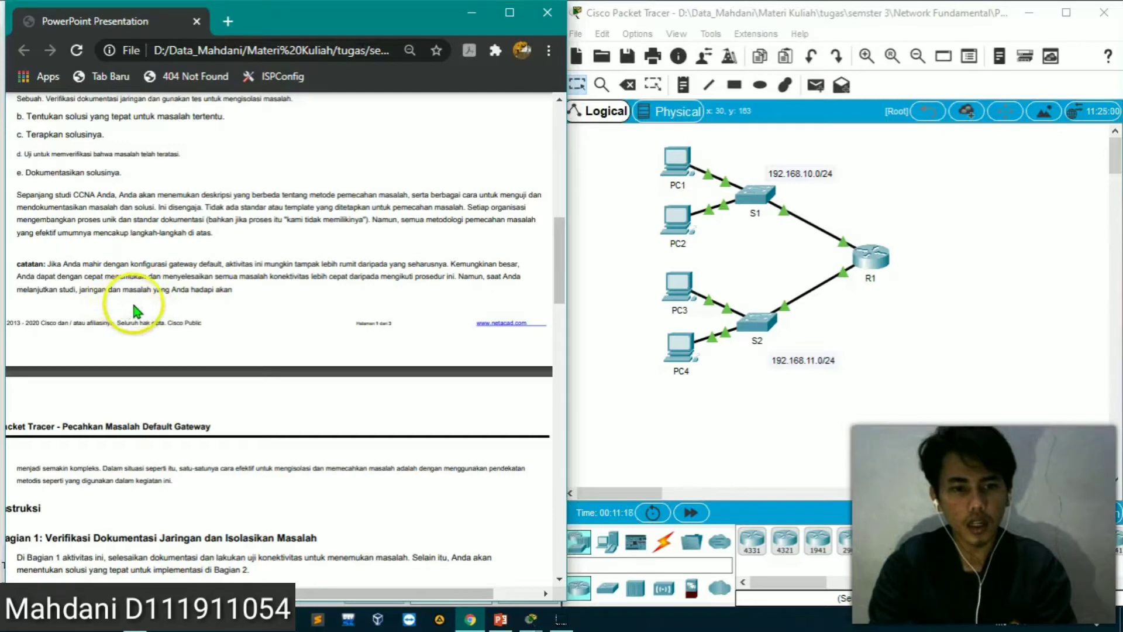
{"action": "scroll", "coordinate": [158, 304], "scroll_direction": "down", "scroll_amount": 2}
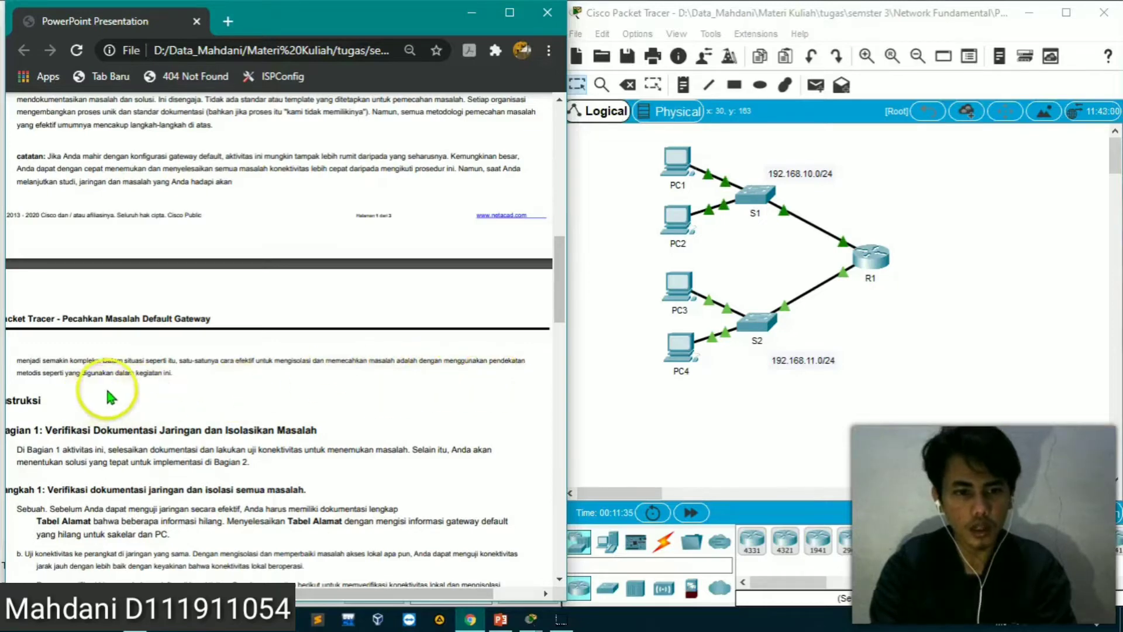
{"action": "scroll", "coordinate": [117, 395], "scroll_direction": "down", "scroll_amount": 1}
{"action": "scroll", "coordinate": [117, 395], "scroll_direction": "left", "scroll_amount": 1}
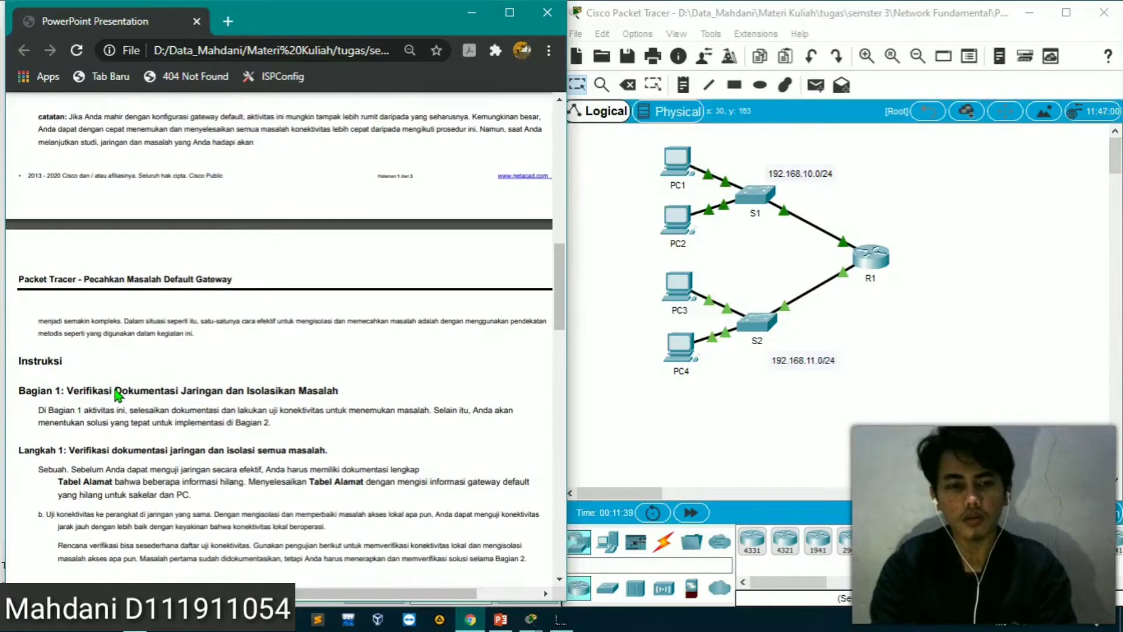
{"action": "scroll", "coordinate": [139, 421], "scroll_direction": "down", "scroll_amount": 1}
{"action": "scroll", "coordinate": [139, 422], "scroll_direction": "down", "scroll_amount": 1}
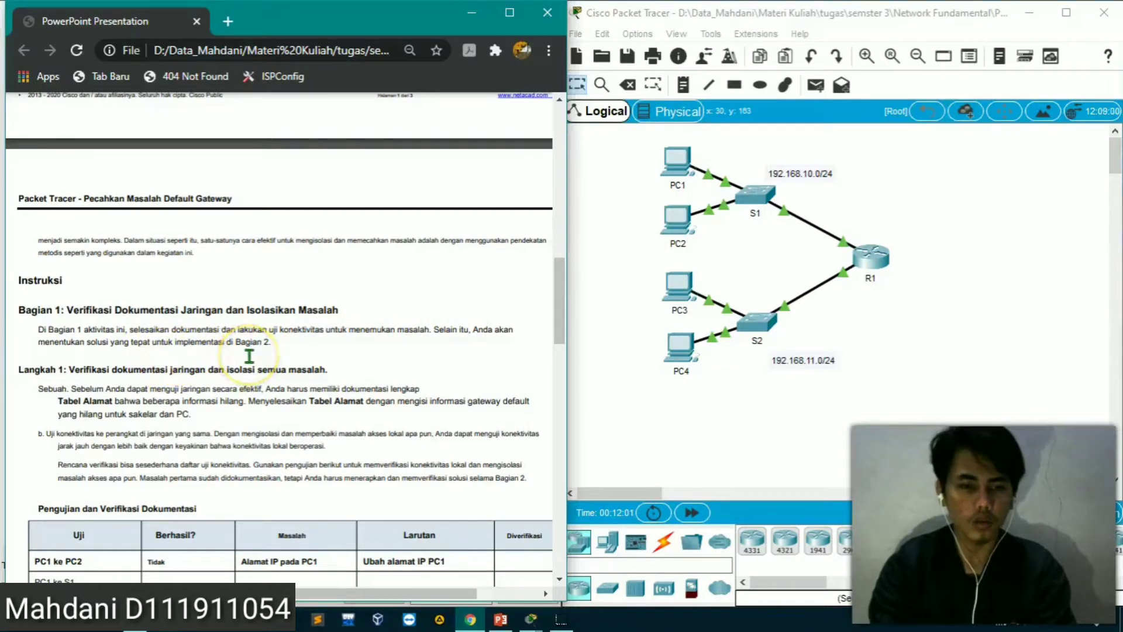
{"action": "scroll", "coordinate": [250, 356], "scroll_direction": "down", "scroll_amount": 3}
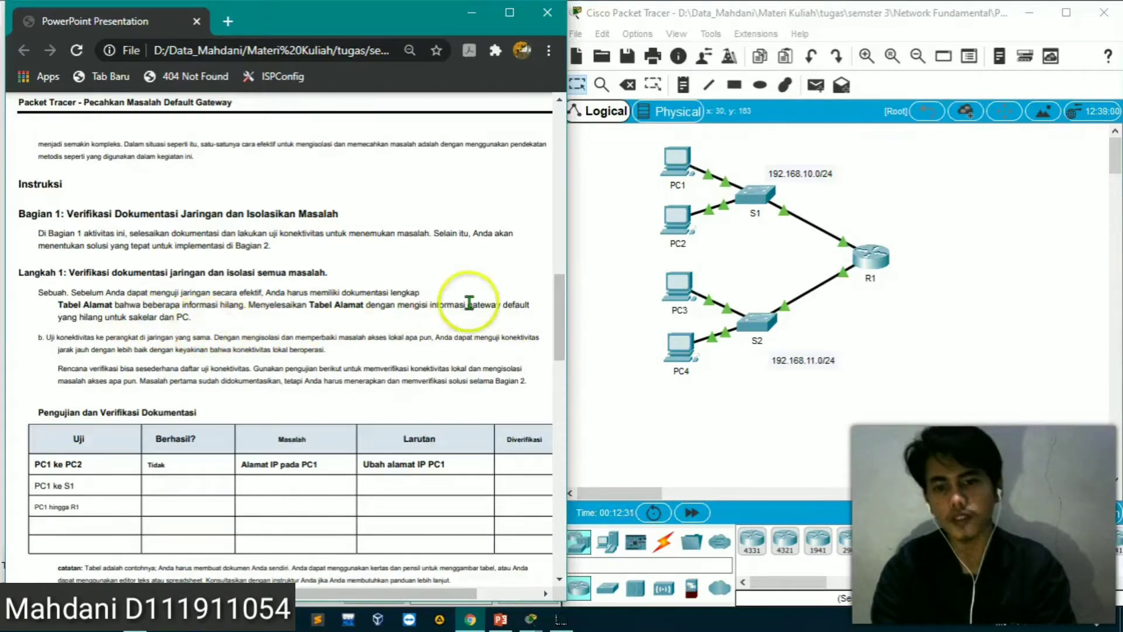
{"action": "left_click_drag", "start_coordinate": [557, 314], "coordinate": [554, 191]}
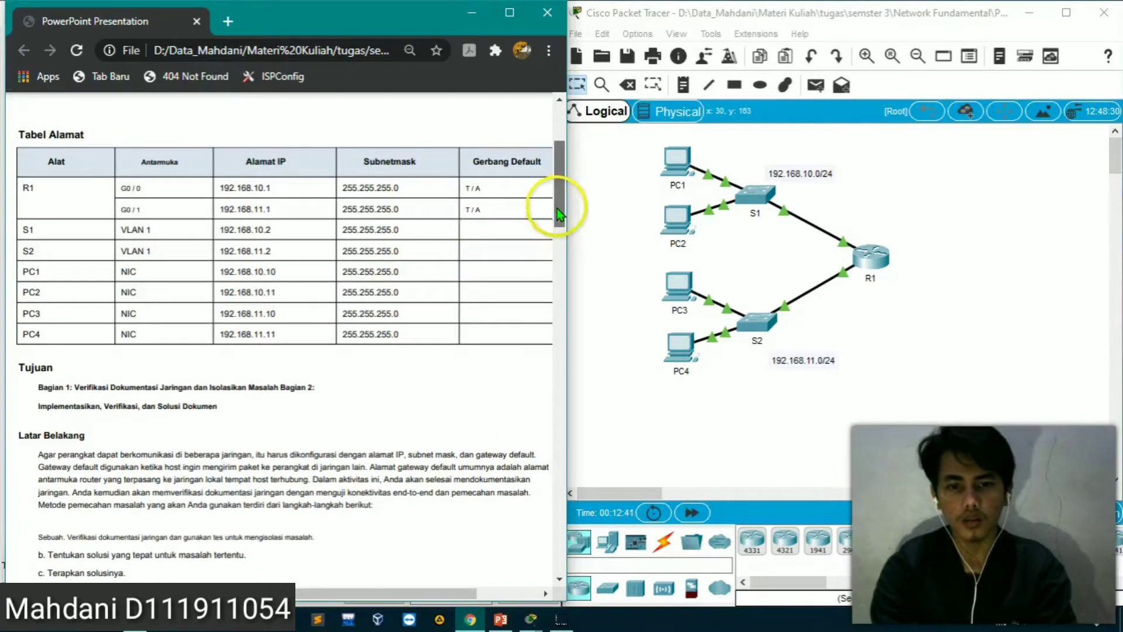
{"action": "scroll", "coordinate": [559, 222], "scroll_direction": "down", "scroll_amount": 4}
{"action": "left_click_drag", "start_coordinate": [547, 314], "coordinate": [544, 374]}
{"action": "scroll", "coordinate": [544, 369], "scroll_direction": "up", "scroll_amount": 2}
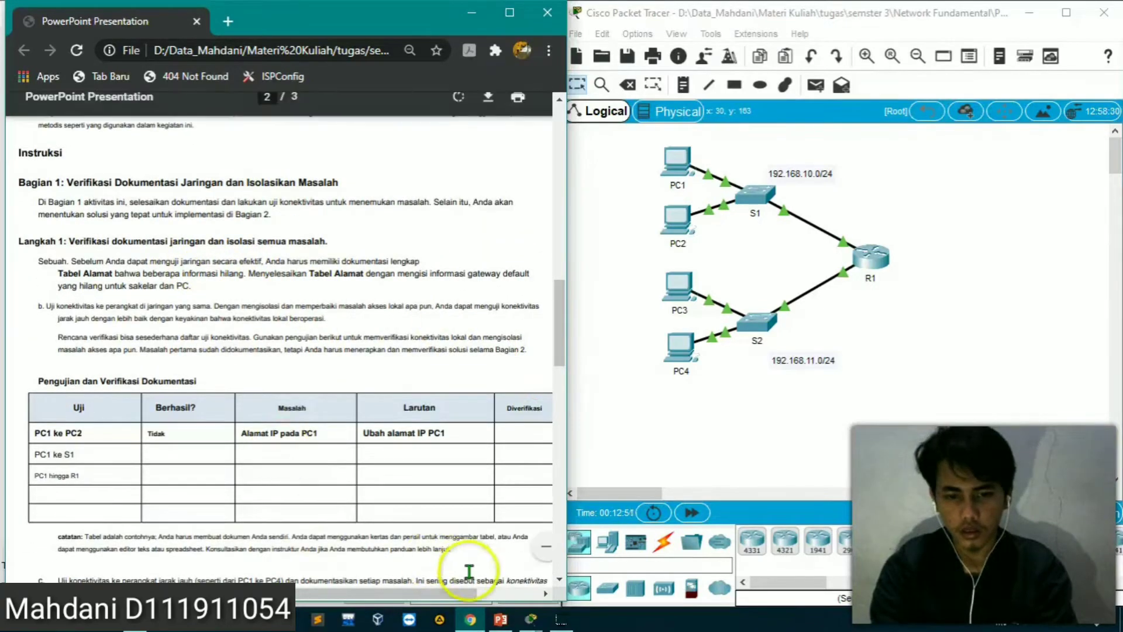
Switch to PowerPoint and place a copy of R1's G0/0 address box, 192.168.10.1, in S1's default gateway cell
{"action": "left_click", "coordinate": [500, 619]}
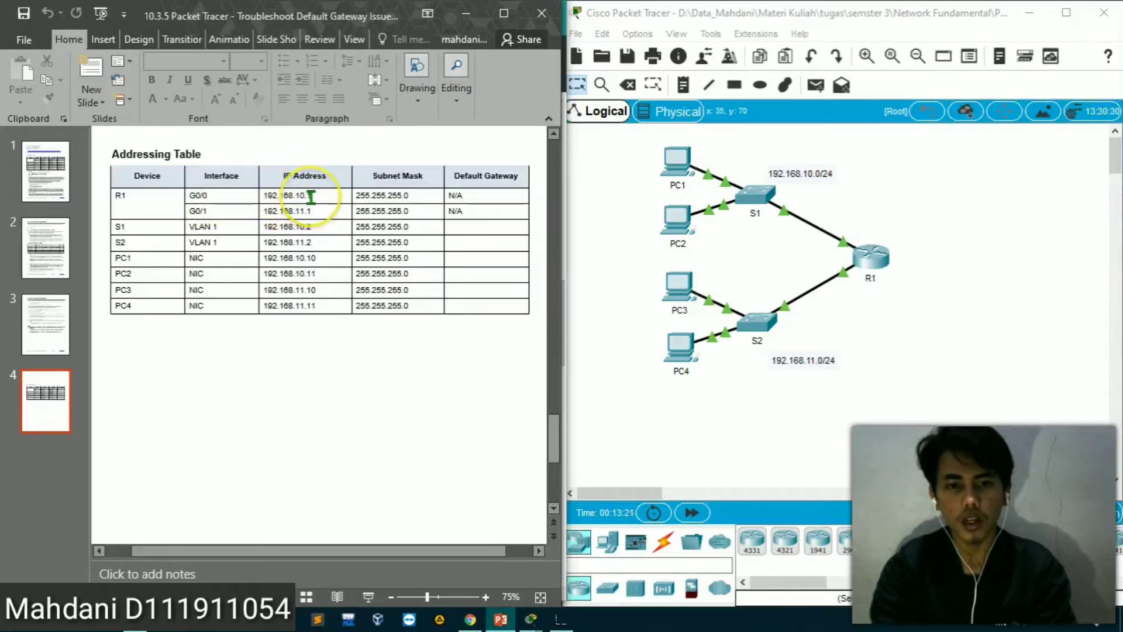
{"action": "left_click_drag", "start_coordinate": [299, 197], "coordinate": [264, 198]}
{"action": "key", "text": "ctrl+c"}
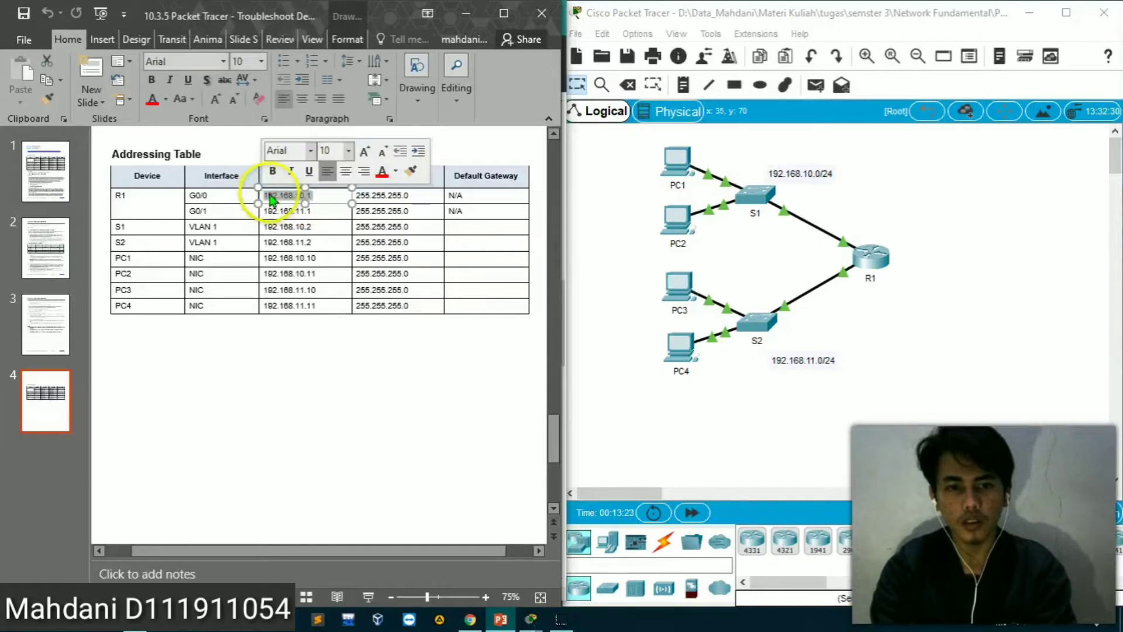
{"action": "left_click", "coordinate": [274, 191]}
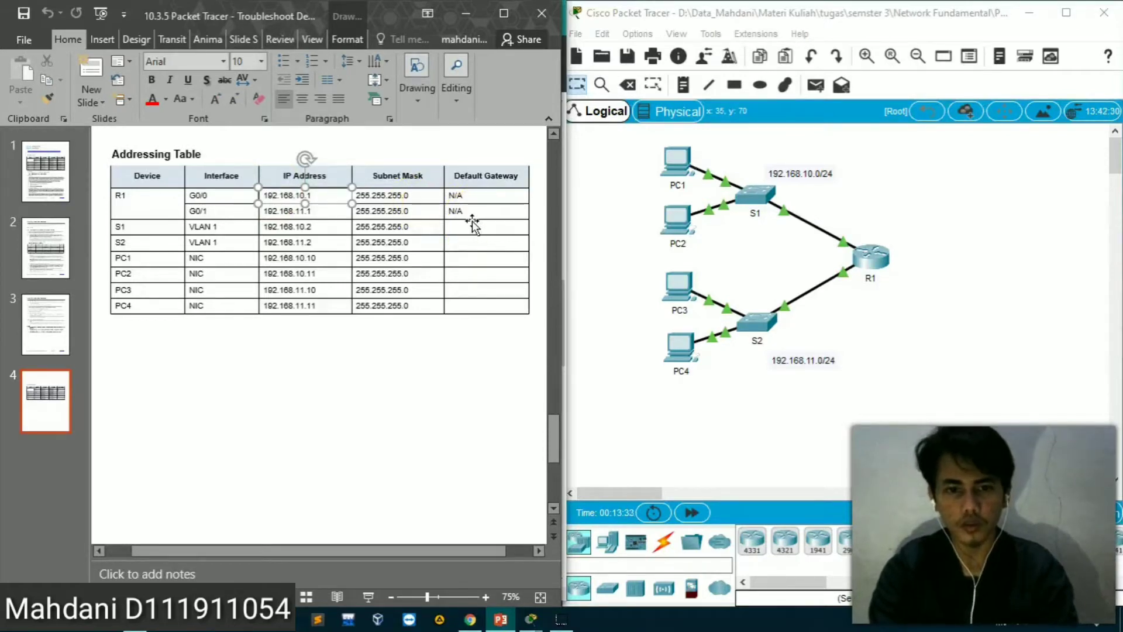
{"action": "right_click", "coordinate": [318, 188]}
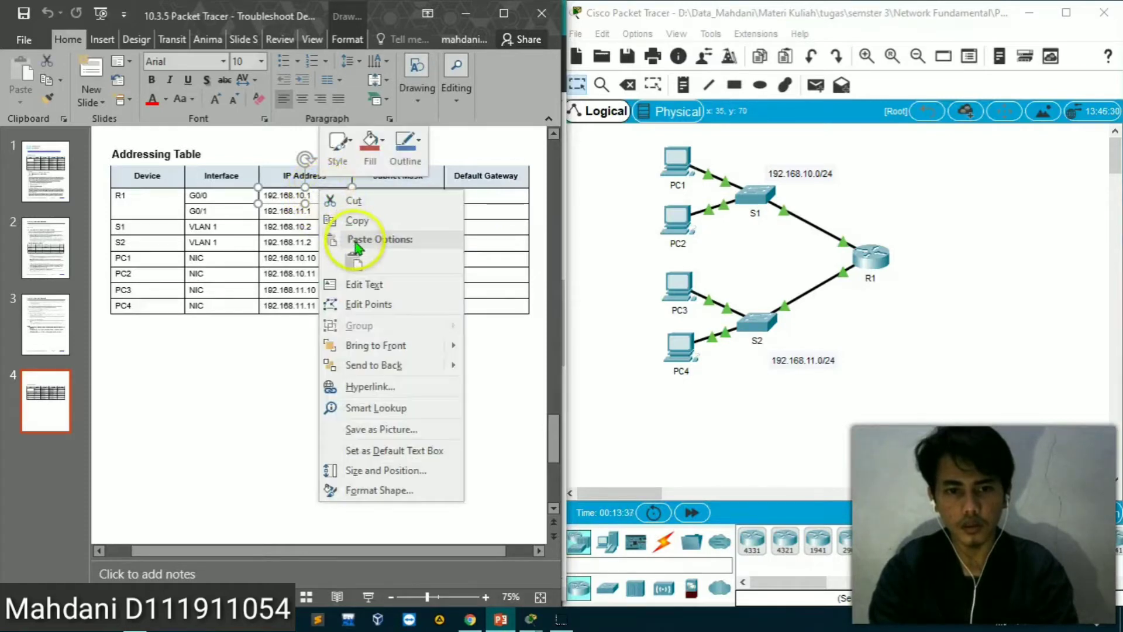
{"action": "left_click", "coordinate": [345, 221]}
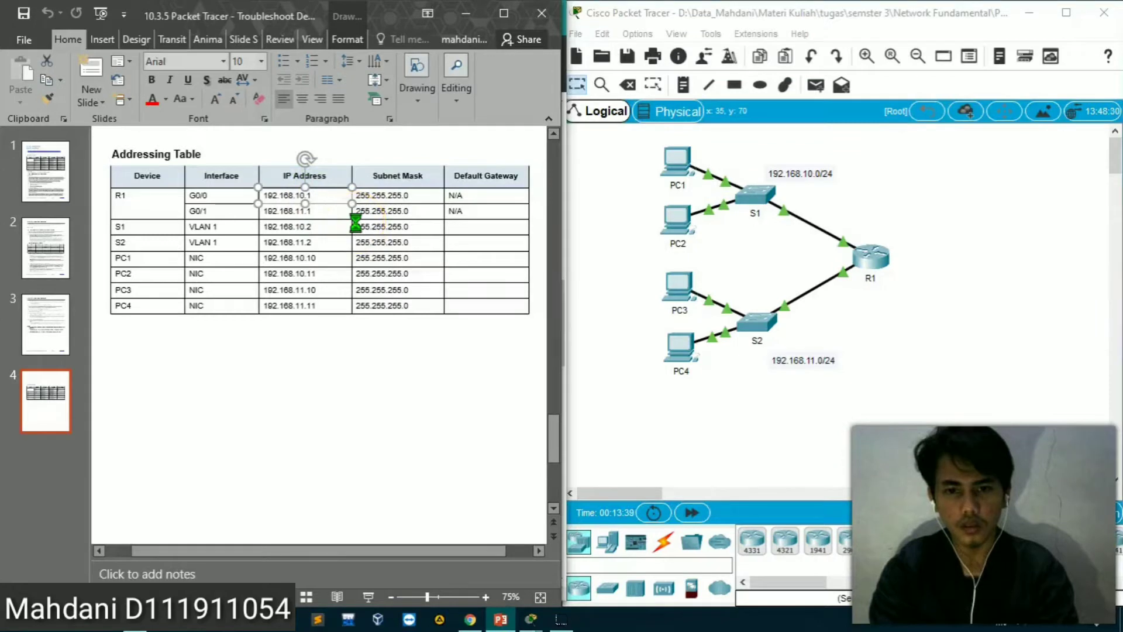
{"action": "left_click", "coordinate": [469, 220]}
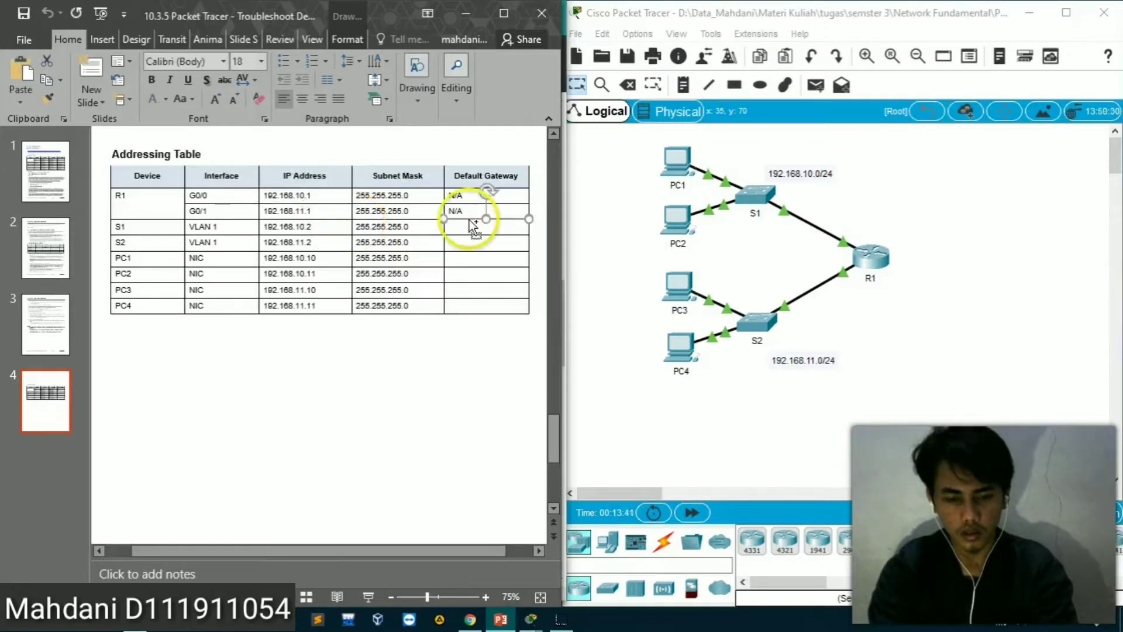
{"action": "key", "text": "ctrl+v"}
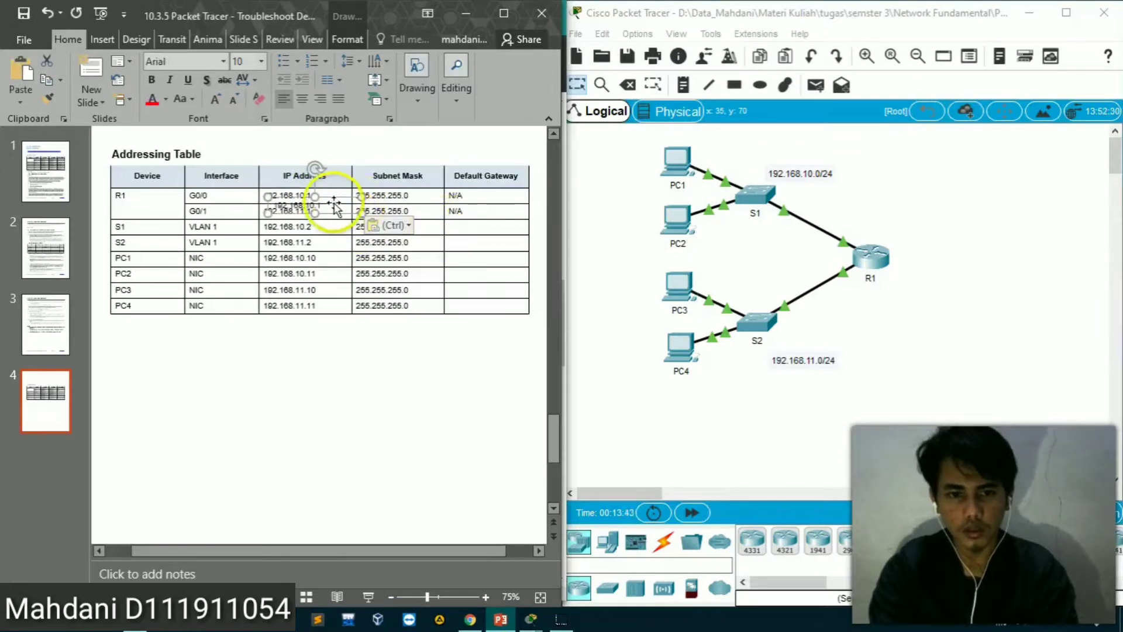
{"action": "left_click_drag", "start_coordinate": [335, 200], "coordinate": [513, 221]}
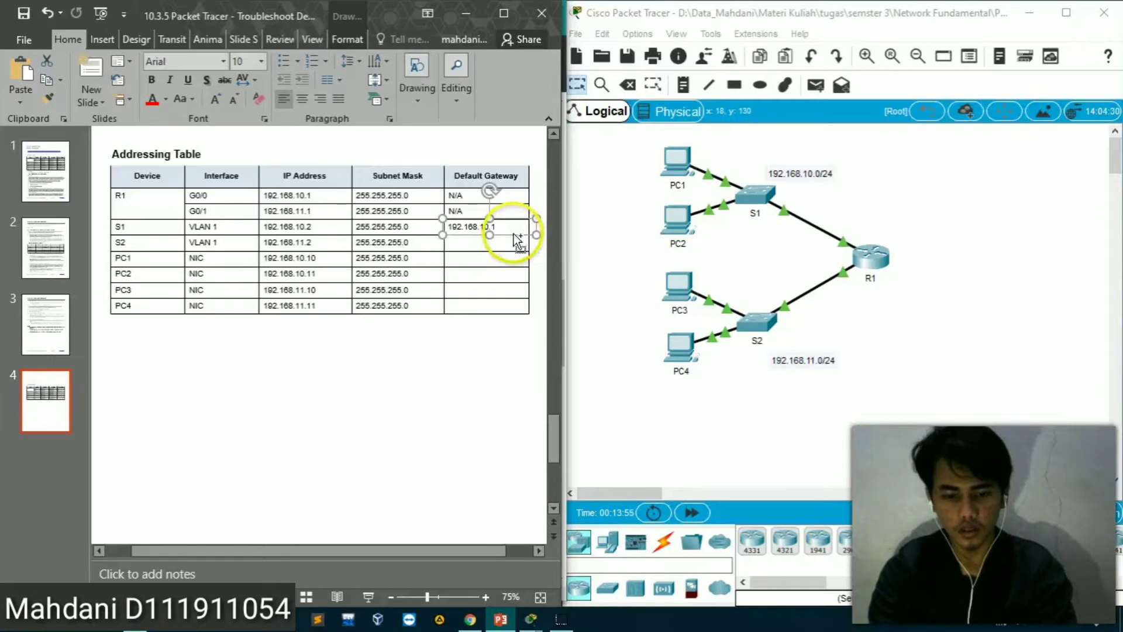
Paste 192.168.10.1 twice more and position the copies in the default gateway cells of PC1 and PC2
{"action": "key", "text": "ctrl+v"}
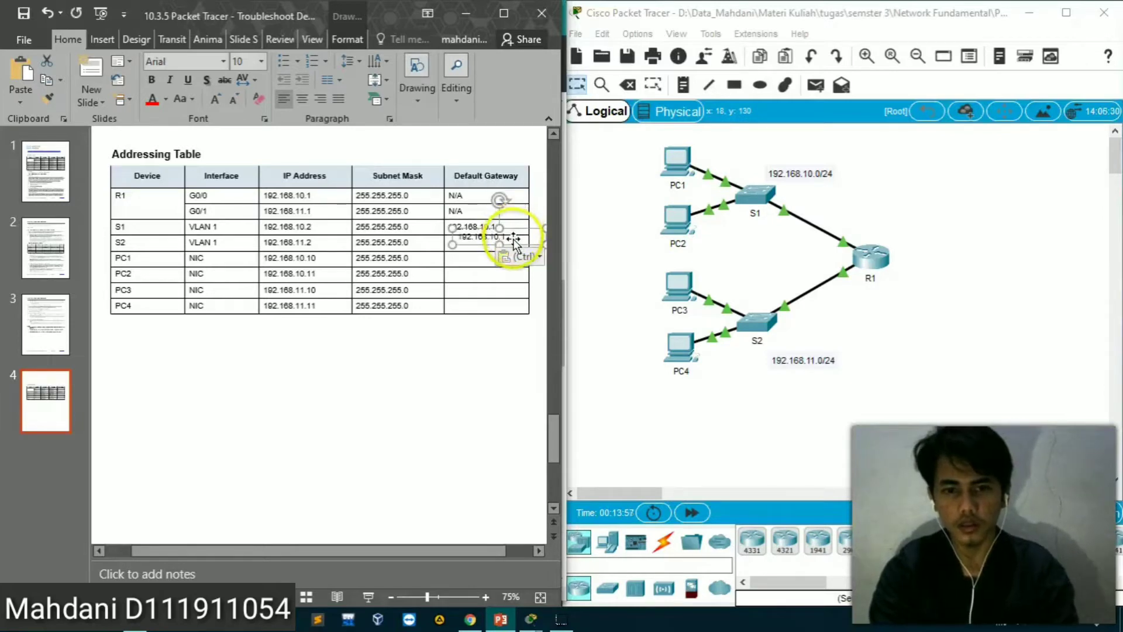
{"action": "left_click_drag", "start_coordinate": [510, 238], "coordinate": [497, 263]}
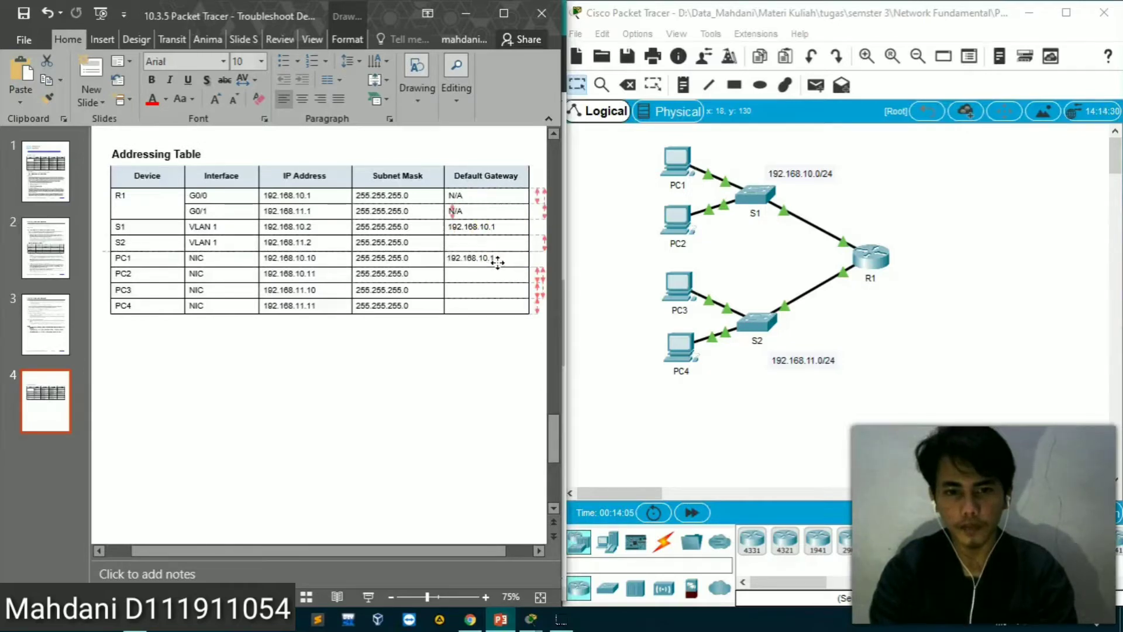
{"action": "key", "text": "ctrl+v"}
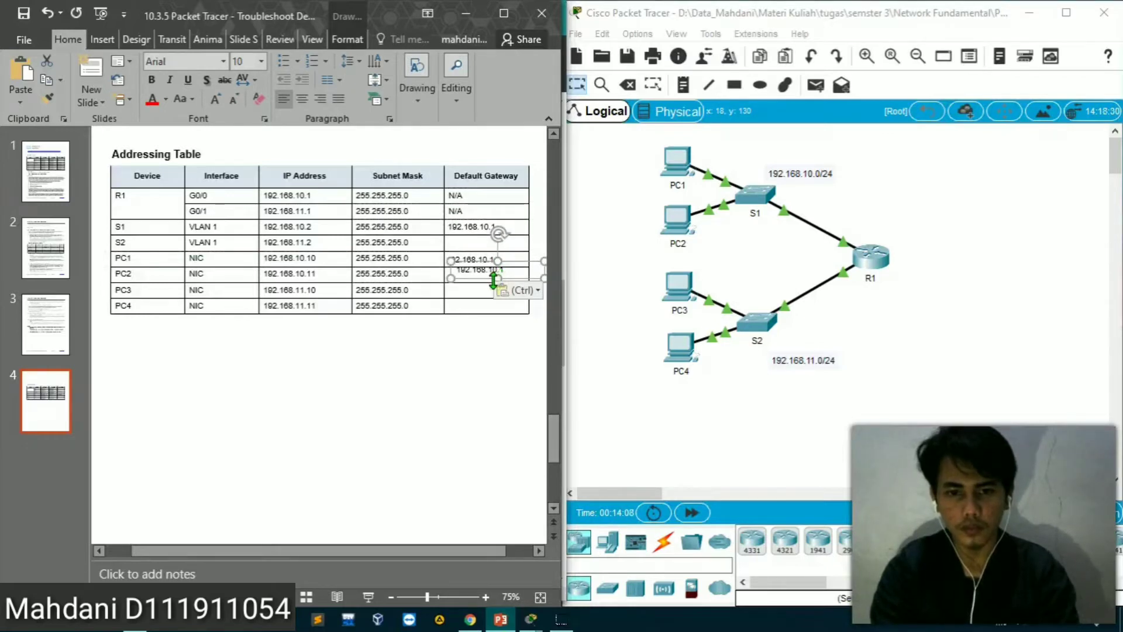
{"action": "left_click", "coordinate": [474, 282]}
{"action": "left_click_drag", "start_coordinate": [474, 282], "coordinate": [464, 285]}
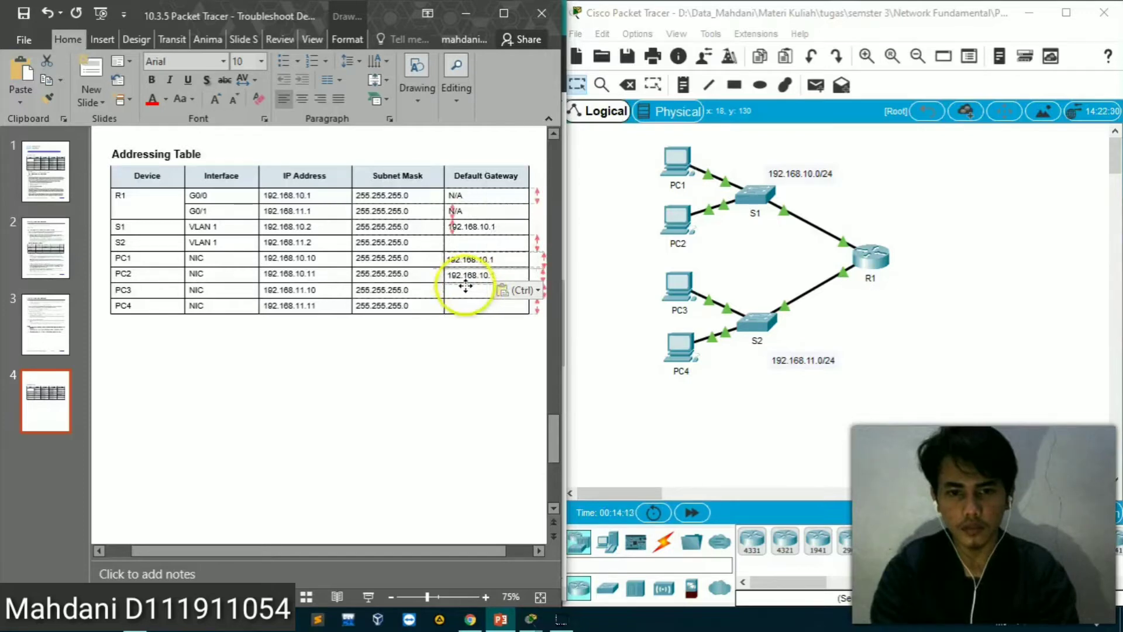
{"action": "left_click_drag", "start_coordinate": [465, 286], "coordinate": [466, 284]}
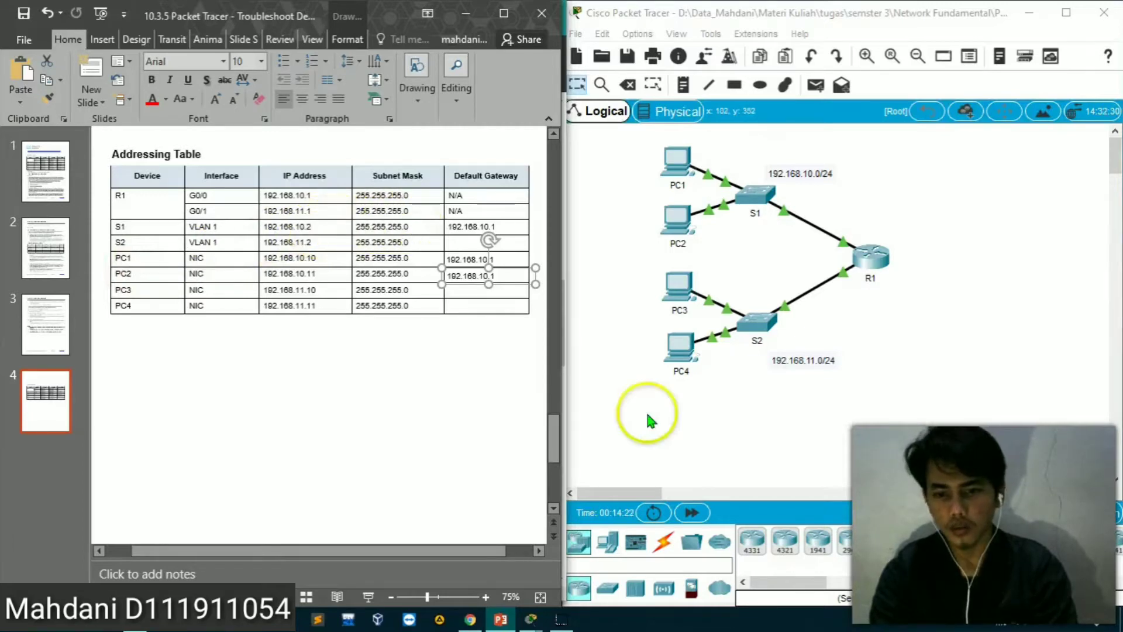
{"action": "left_click", "coordinate": [611, 592]}
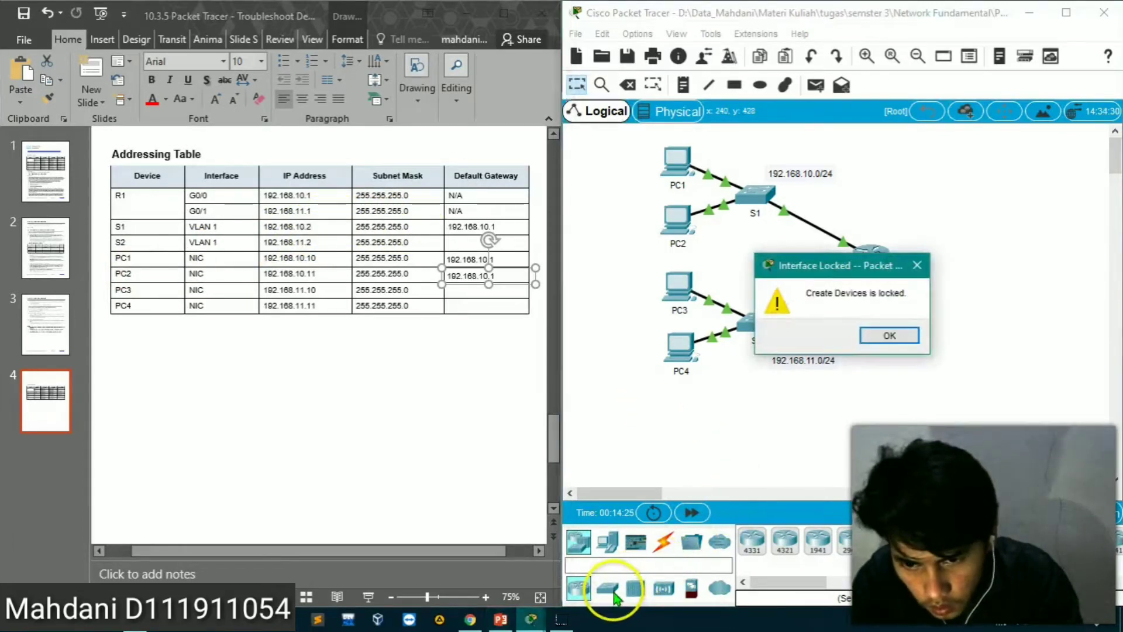
{"action": "left_click", "coordinate": [916, 265]}
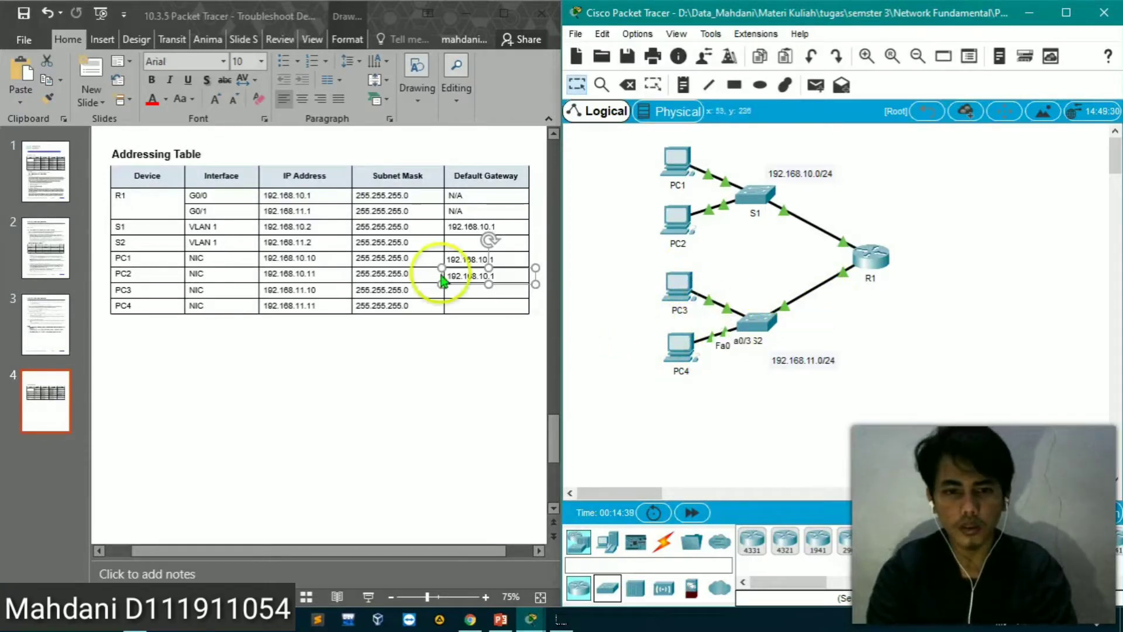
Paste copies of R1's G0/1 address box, 192.168.11.1, and position them in the default gateway cells of PC3 and PC4
{"action": "left_click", "coordinate": [288, 216]}
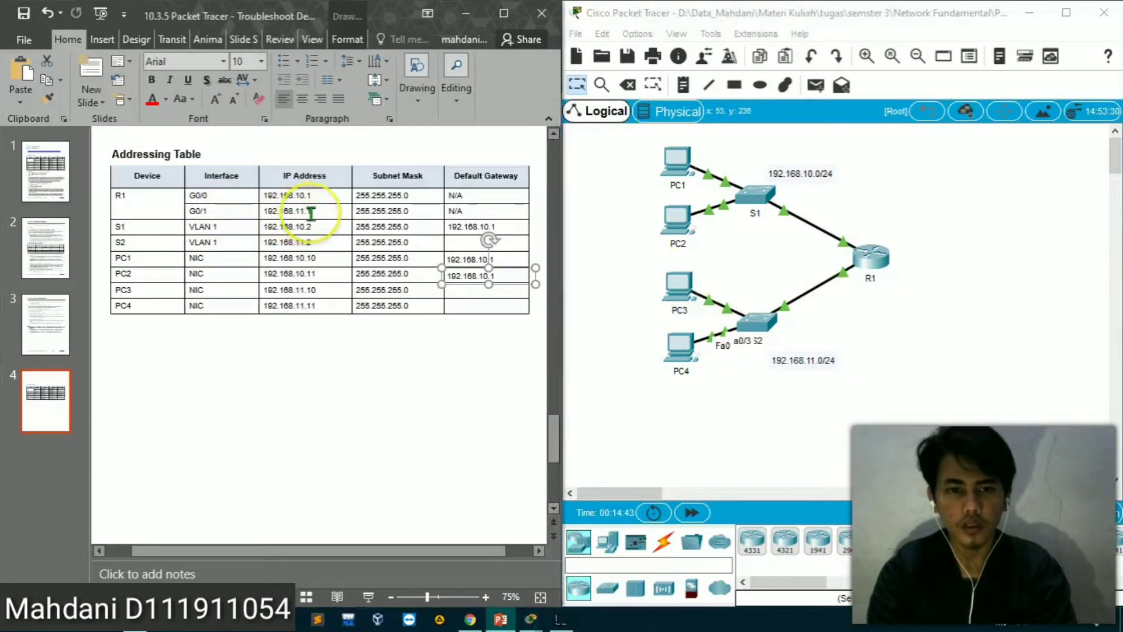
{"action": "left_click", "coordinate": [311, 211]}
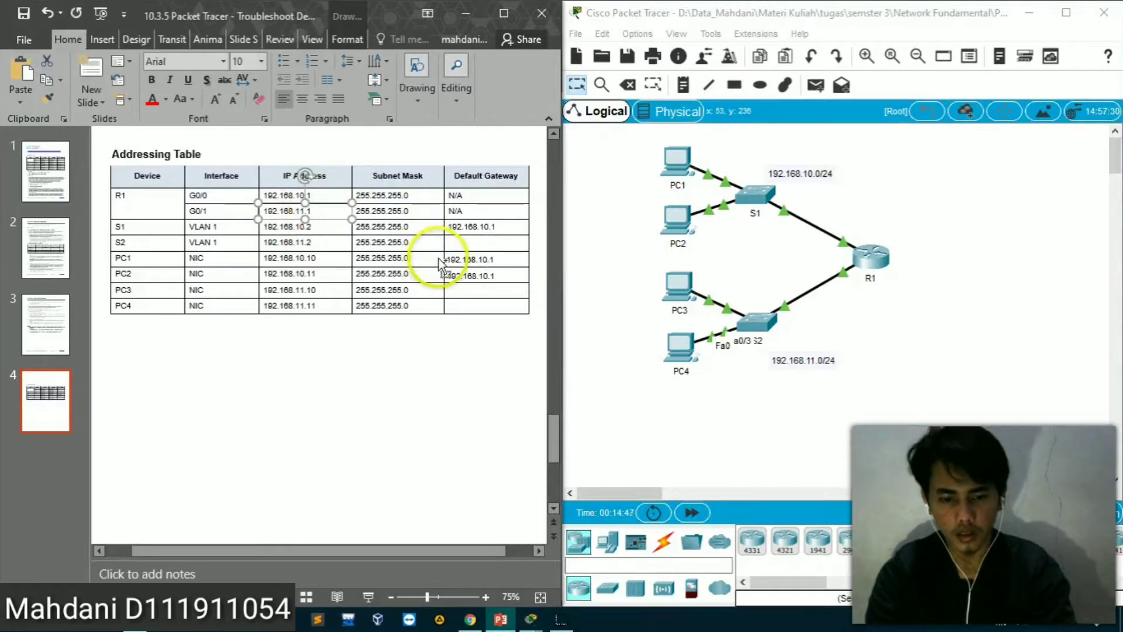
{"action": "key", "text": "ctrl+v"}
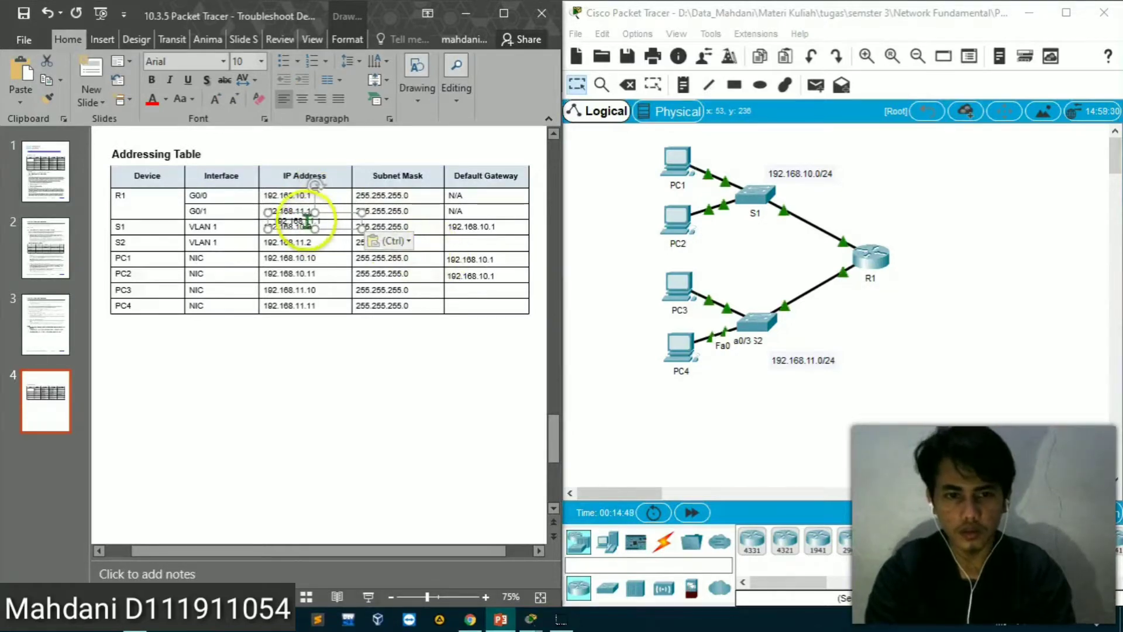
{"action": "left_click_drag", "start_coordinate": [302, 220], "coordinate": [484, 297]}
{"action": "key", "text": "ctrl+v"}
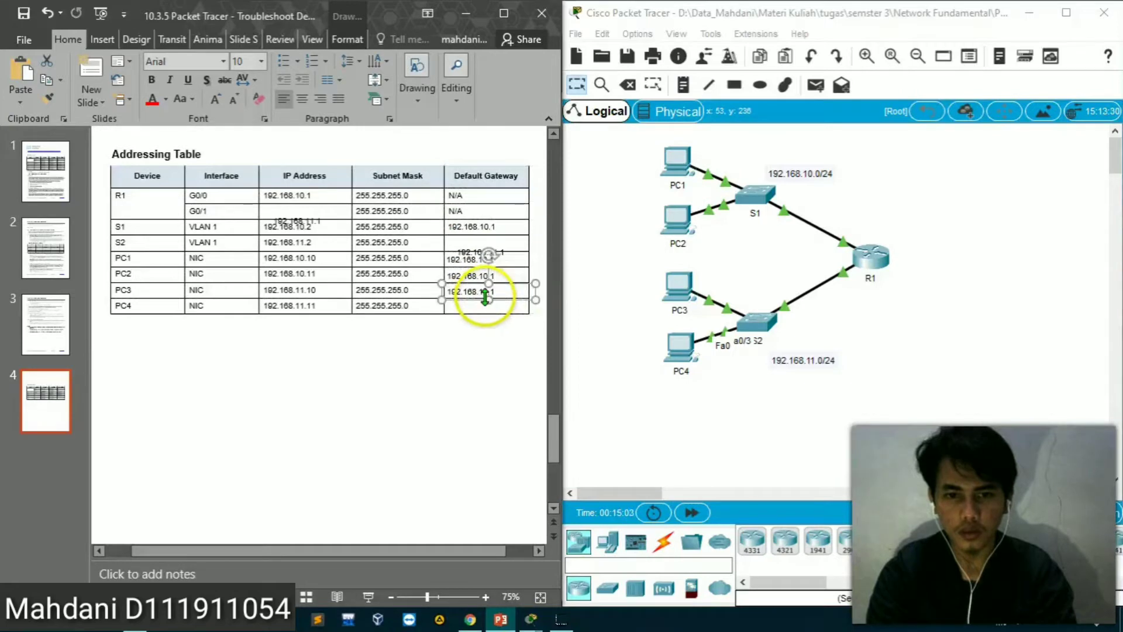
{"action": "key", "text": "ctrl+v"}
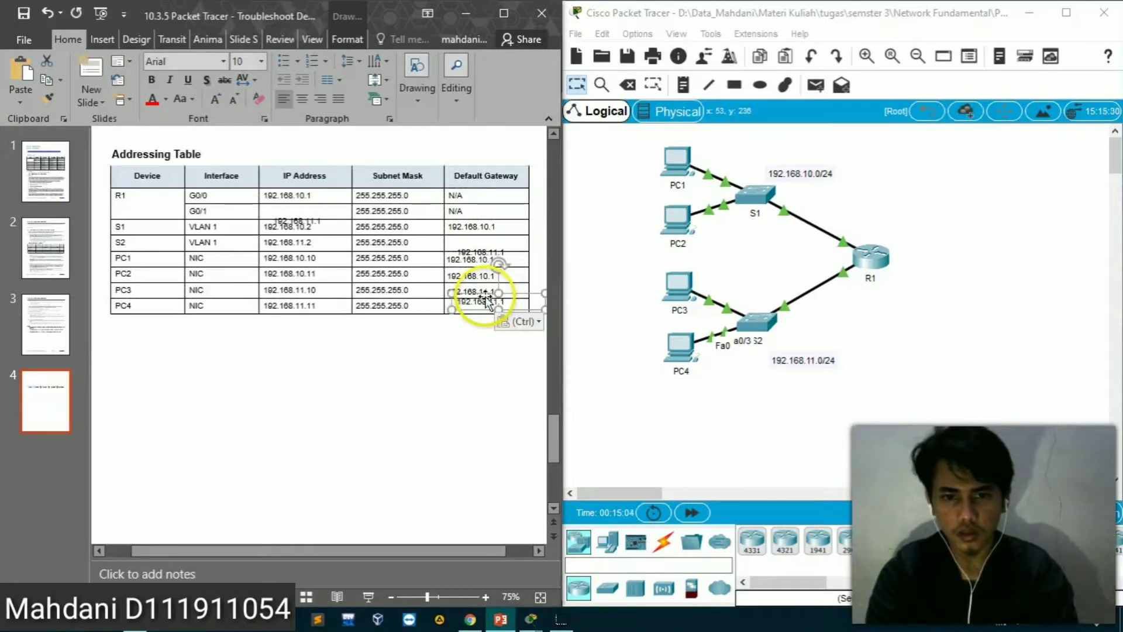
{"action": "left_click_drag", "start_coordinate": [484, 298], "coordinate": [477, 303]}
Move the spare 192.168.11.1 box into S2's default gateway cell in the addressing table
{"action": "left_click", "coordinate": [476, 254]}
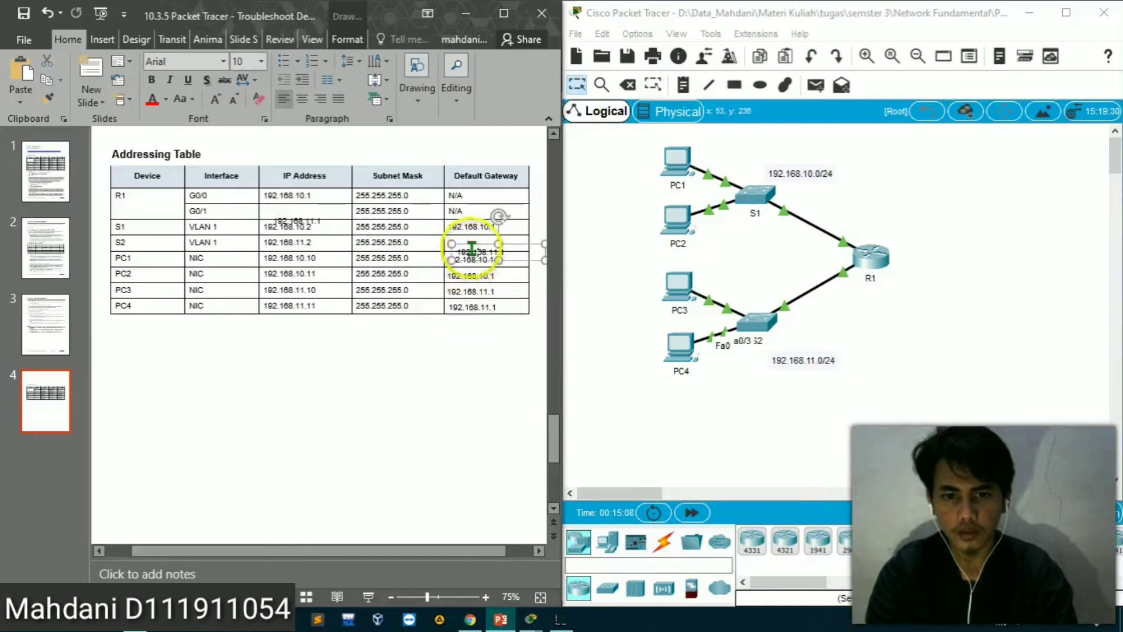
{"action": "left_click_drag", "start_coordinate": [471, 245], "coordinate": [463, 237]}
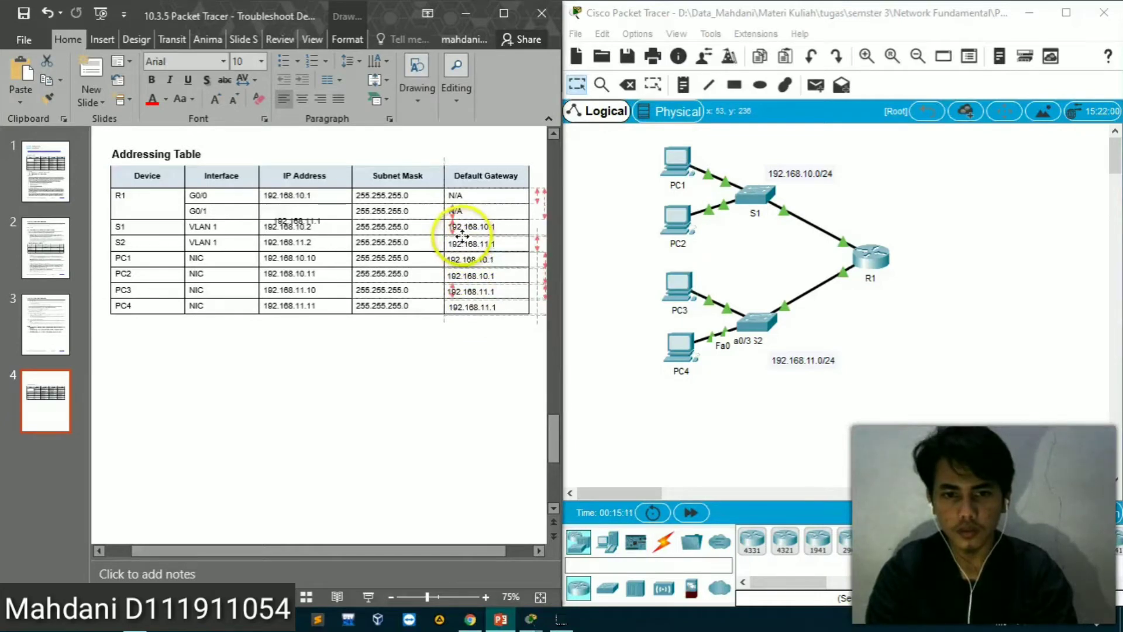
{"action": "left_click", "coordinate": [408, 383]}
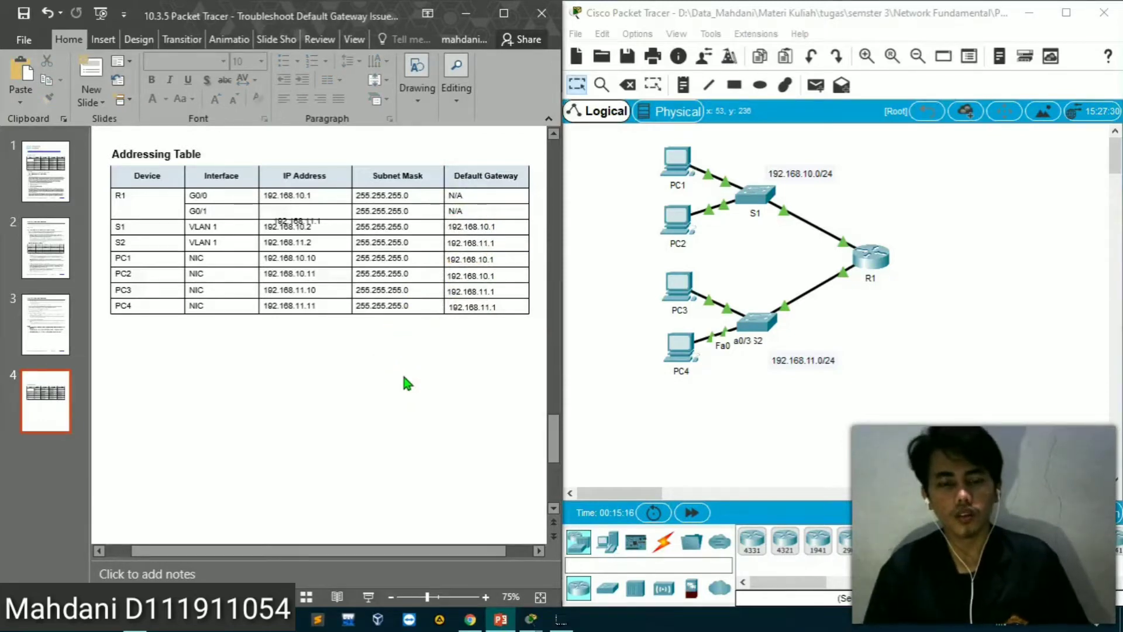
Switch to the worksheet PDF in Chrome and read Part 1's connectivity testing table, its notes, and Step 2 on determining solutions
{"action": "left_click", "coordinate": [470, 619]}
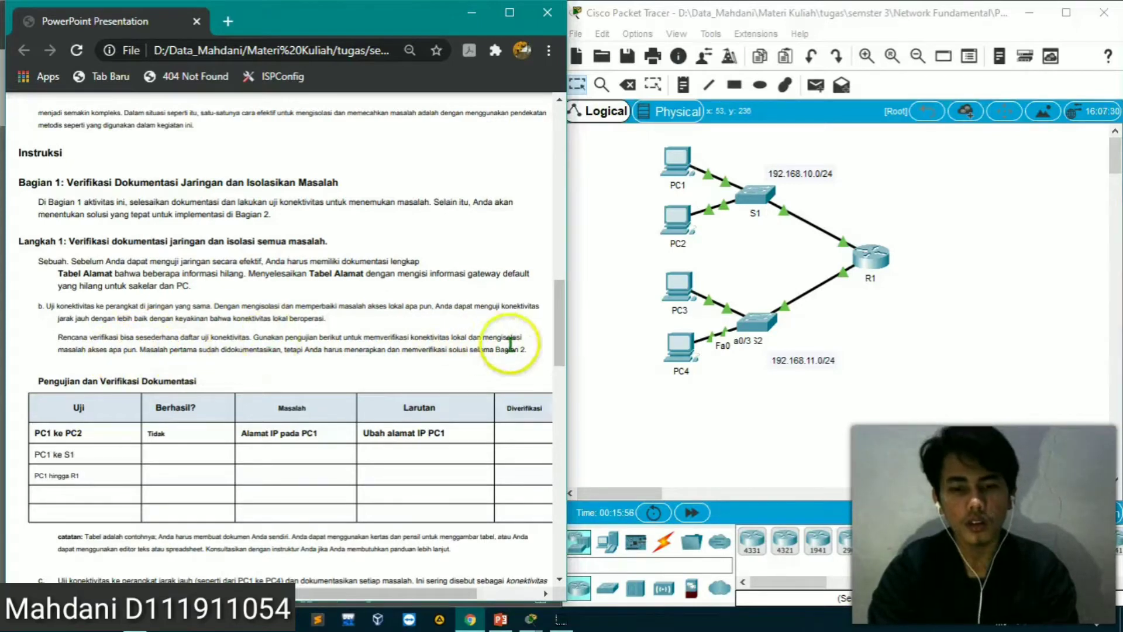
{"action": "left_click_drag", "start_coordinate": [564, 351], "coordinate": [565, 385]}
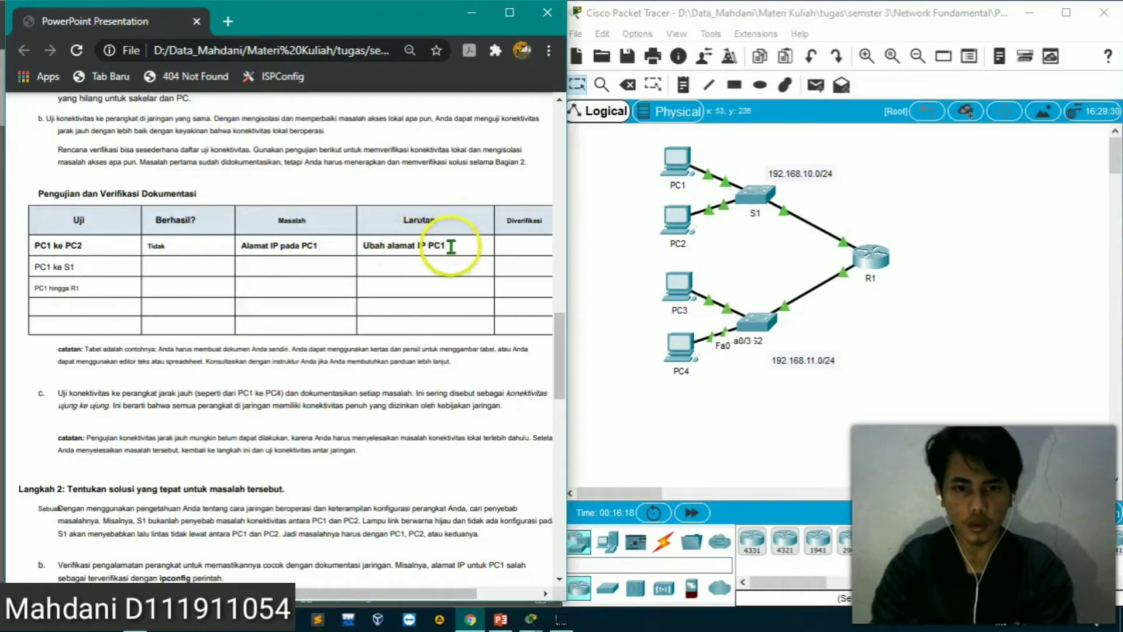
{"action": "scroll", "coordinate": [345, 321], "scroll_direction": "right", "scroll_amount": 2}
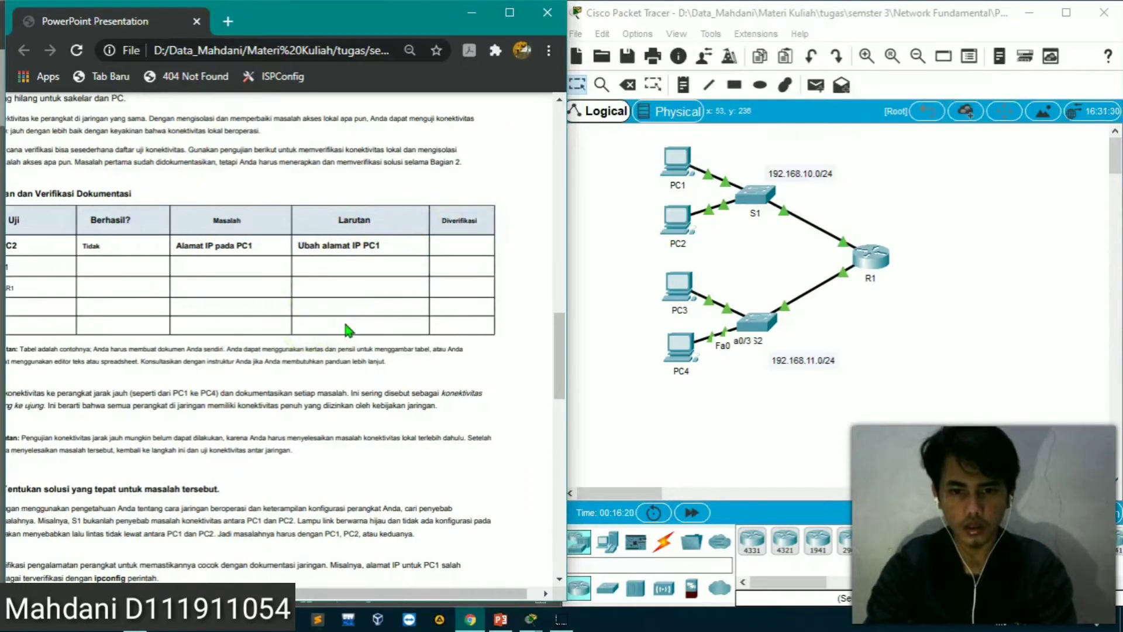
{"action": "scroll", "coordinate": [345, 331], "scroll_direction": "left", "scroll_amount": 2}
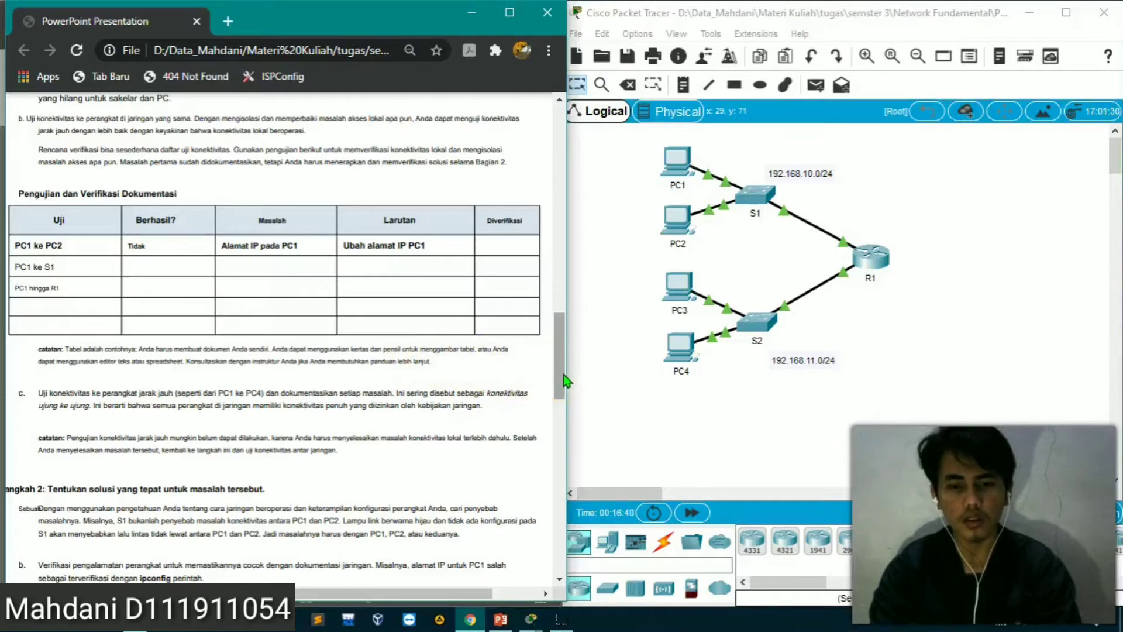
{"action": "left_click_drag", "start_coordinate": [565, 380], "coordinate": [553, 430]}
{"action": "scroll", "coordinate": [413, 458], "scroll_direction": "down", "scroll_amount": 3}
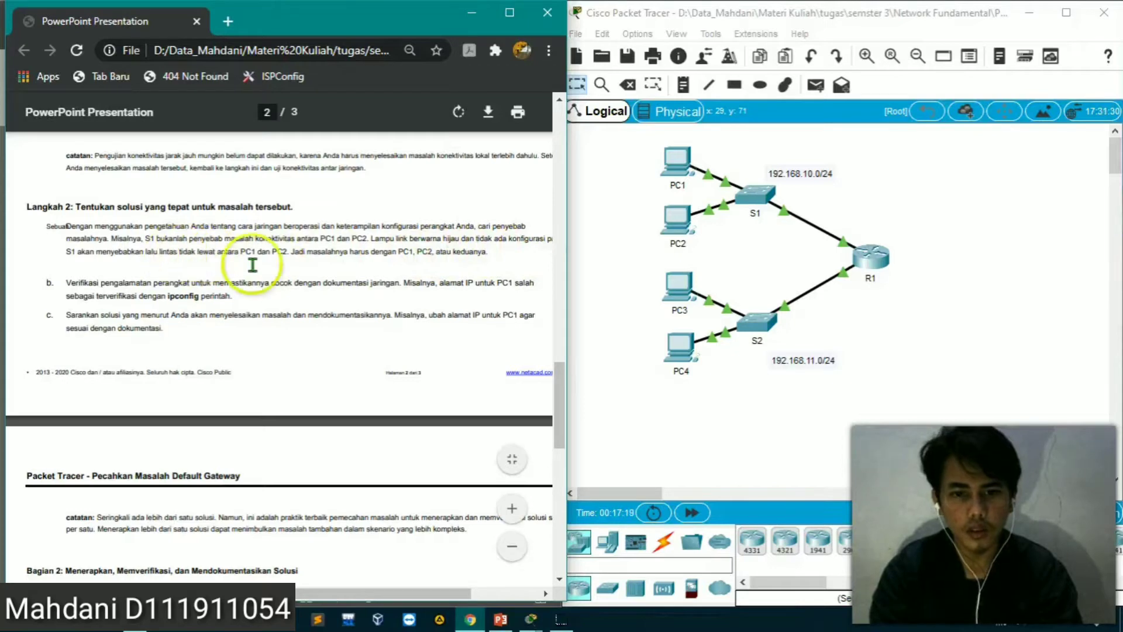
{"action": "scroll", "coordinate": [261, 275], "scroll_direction": "right", "scroll_amount": 3}
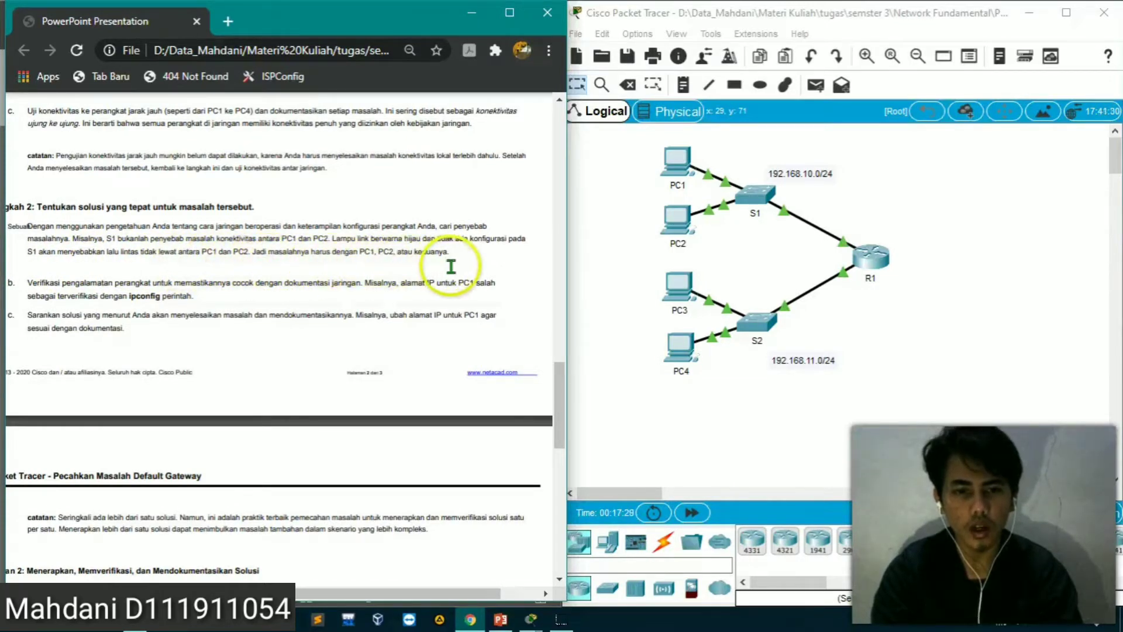
{"action": "scroll", "coordinate": [356, 285], "scroll_direction": "down", "scroll_amount": 2}
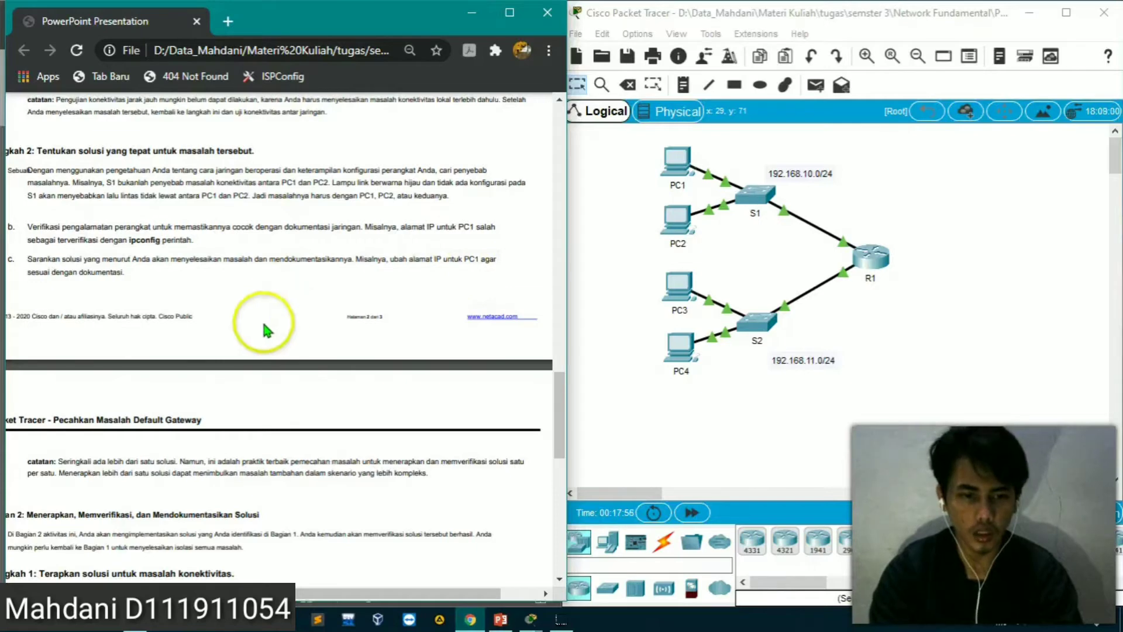
Read the worksheet's note on applying solutions, the Part 2 instructions and the list of problems on page 3
{"action": "scroll", "coordinate": [261, 322], "scroll_direction": "down", "scroll_amount": 3}
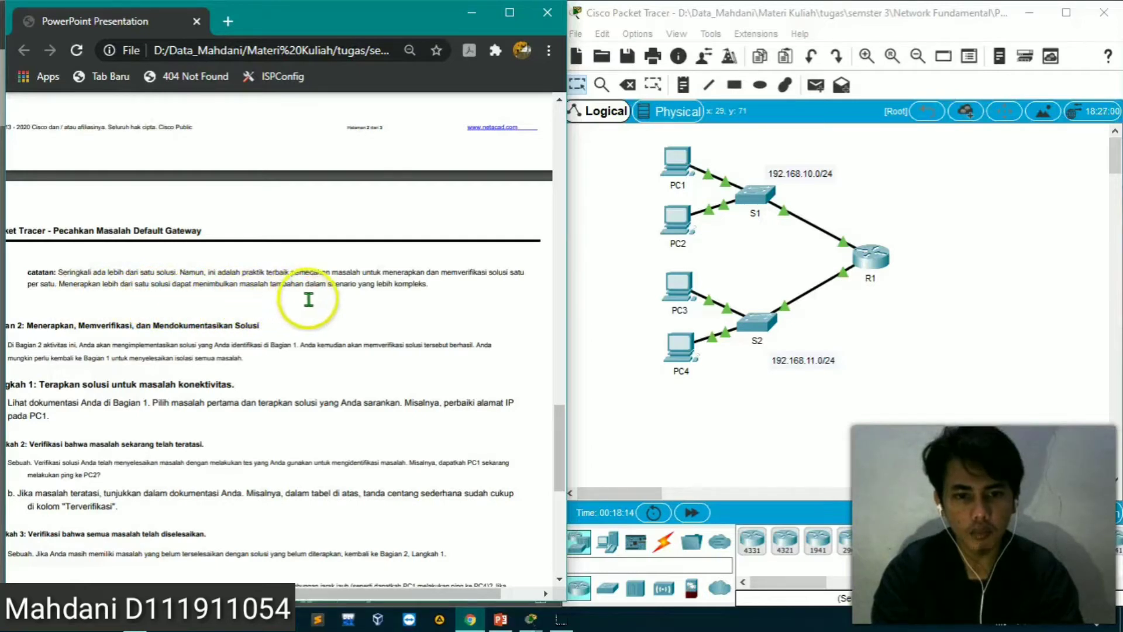
{"action": "scroll", "coordinate": [332, 297], "scroll_direction": "down", "scroll_amount": 1}
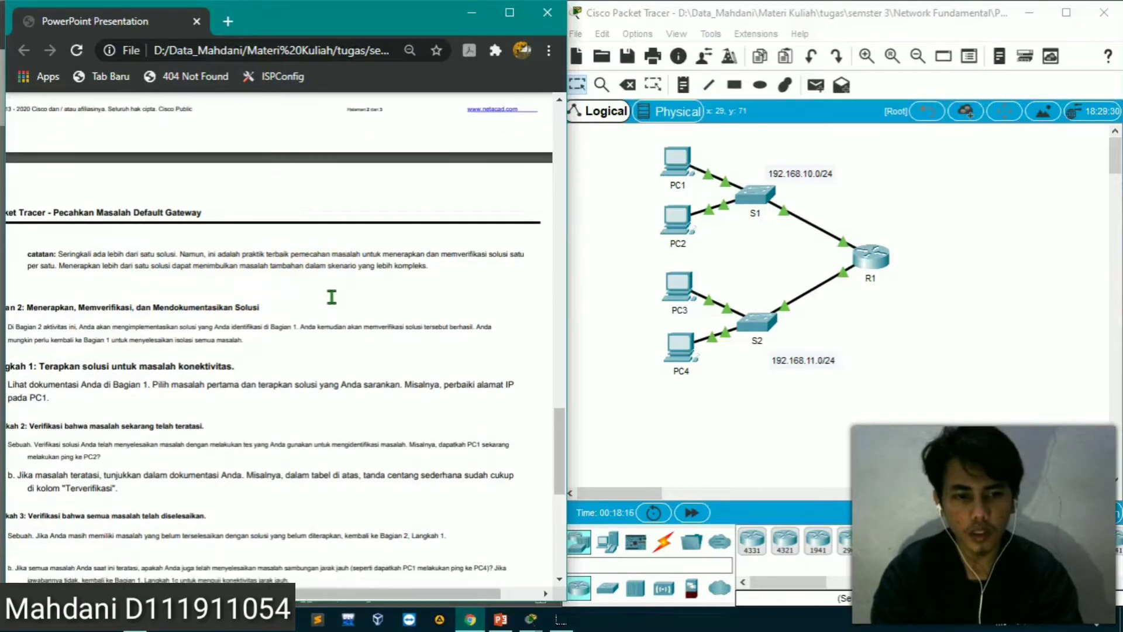
{"action": "scroll", "coordinate": [222, 362], "scroll_direction": "down", "scroll_amount": 2}
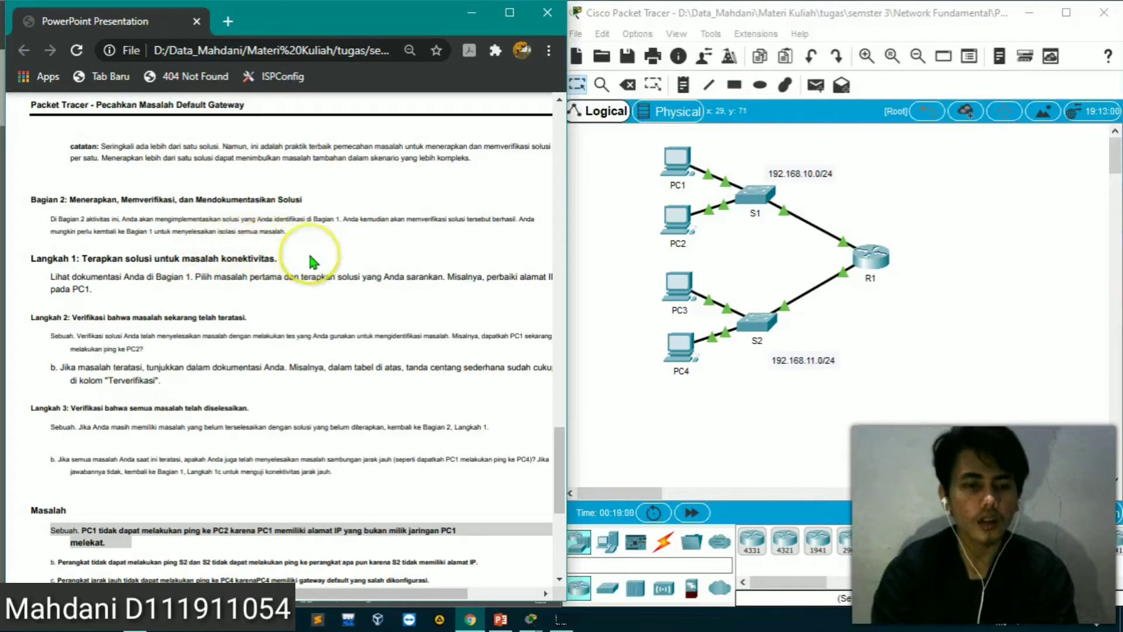
{"action": "scroll", "coordinate": [311, 256], "scroll_direction": "down", "scroll_amount": 2}
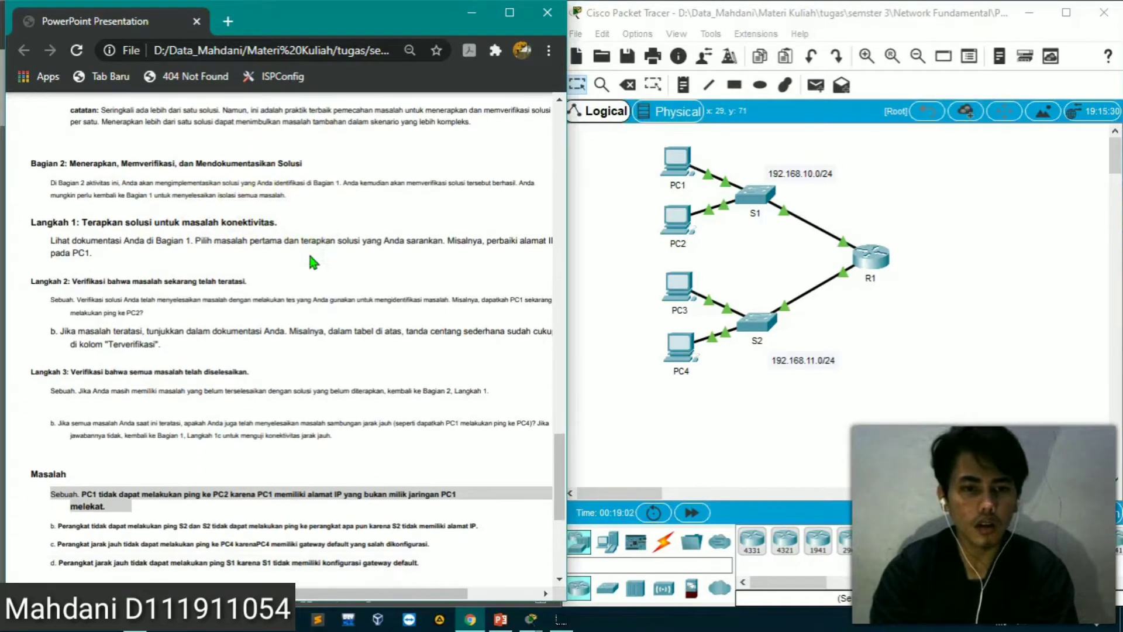
{"action": "scroll", "coordinate": [332, 262], "scroll_direction": "right", "scroll_amount": 1}
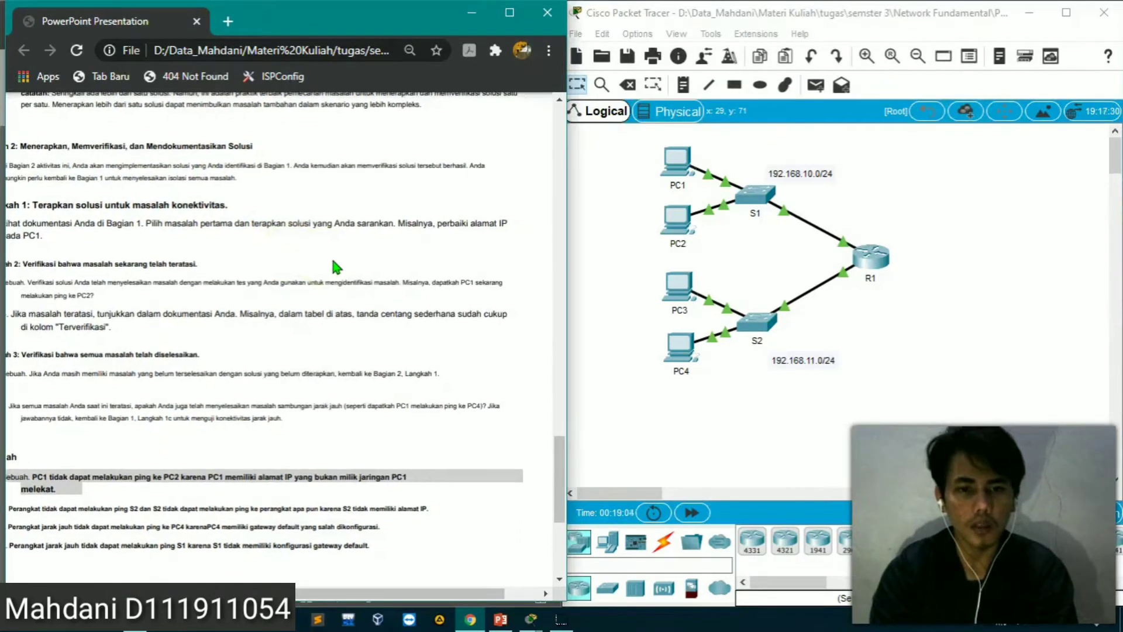
{"action": "scroll", "coordinate": [332, 267], "scroll_direction": "left", "scroll_amount": 1}
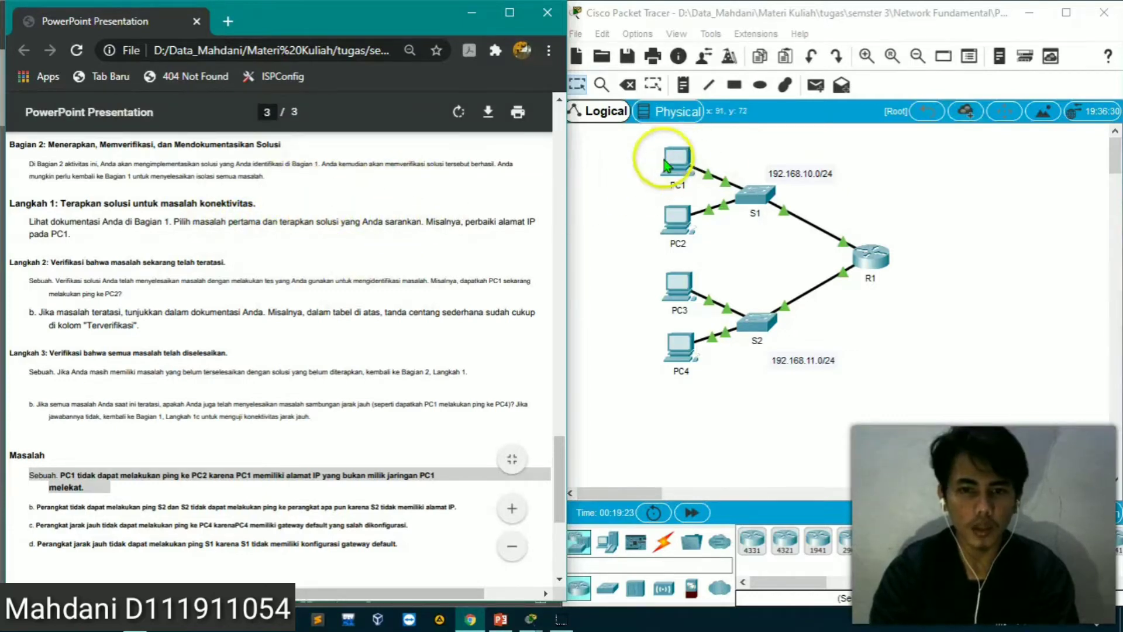
{"action": "scroll", "coordinate": [341, 273], "scroll_direction": "down", "scroll_amount": 1}
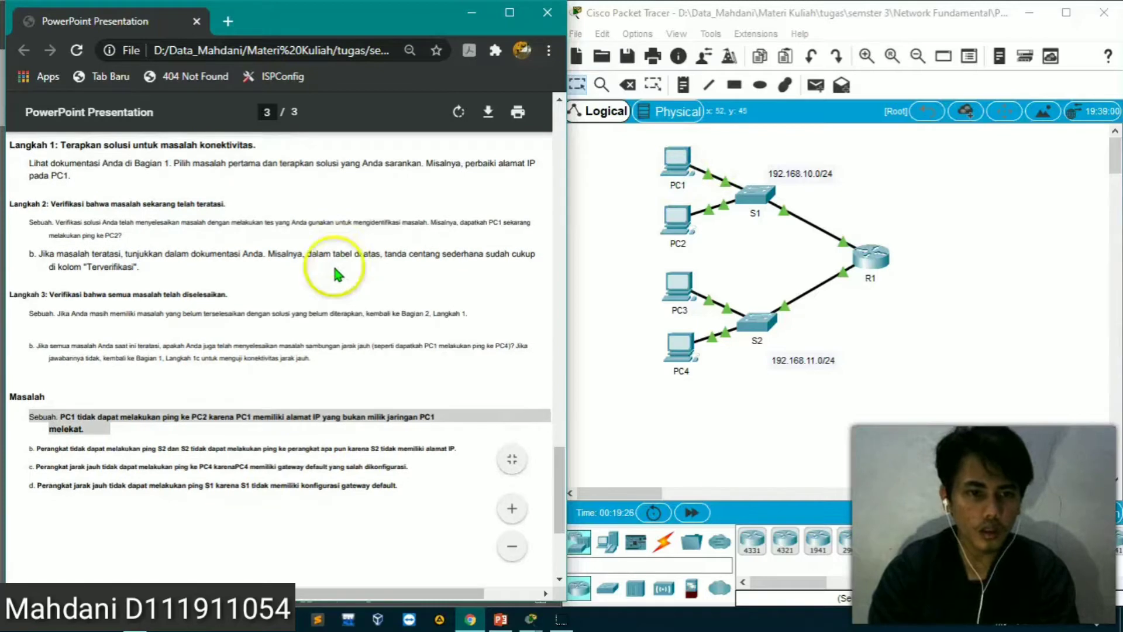
{"action": "scroll", "coordinate": [156, 224], "scroll_direction": "up", "scroll_amount": 2}
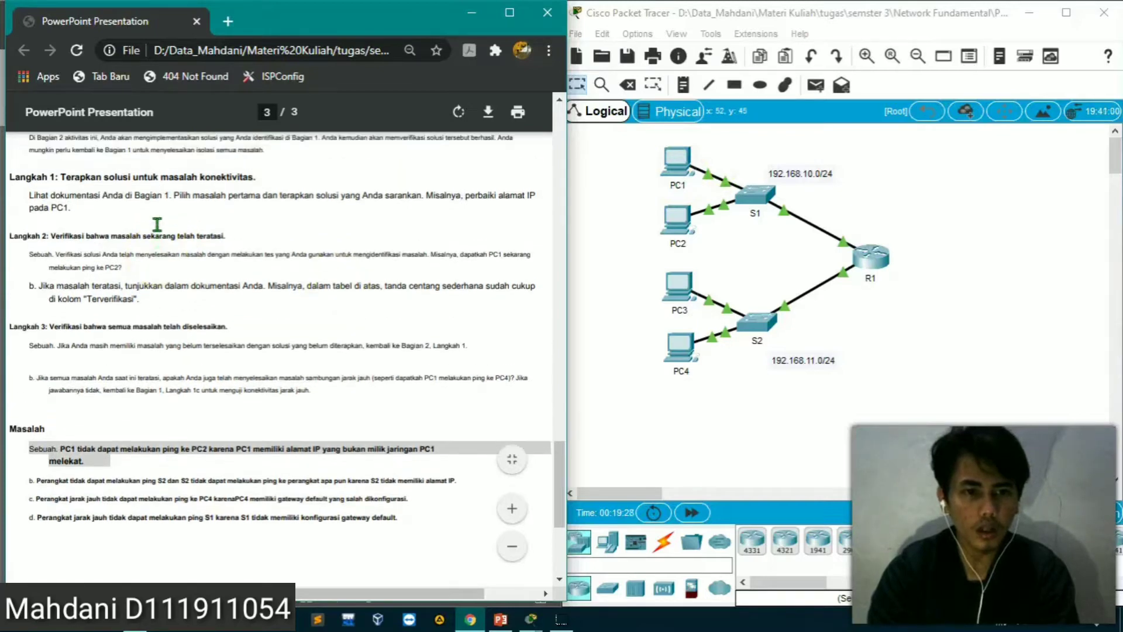
{"action": "scroll", "coordinate": [157, 224], "scroll_direction": "up", "scroll_amount": 2}
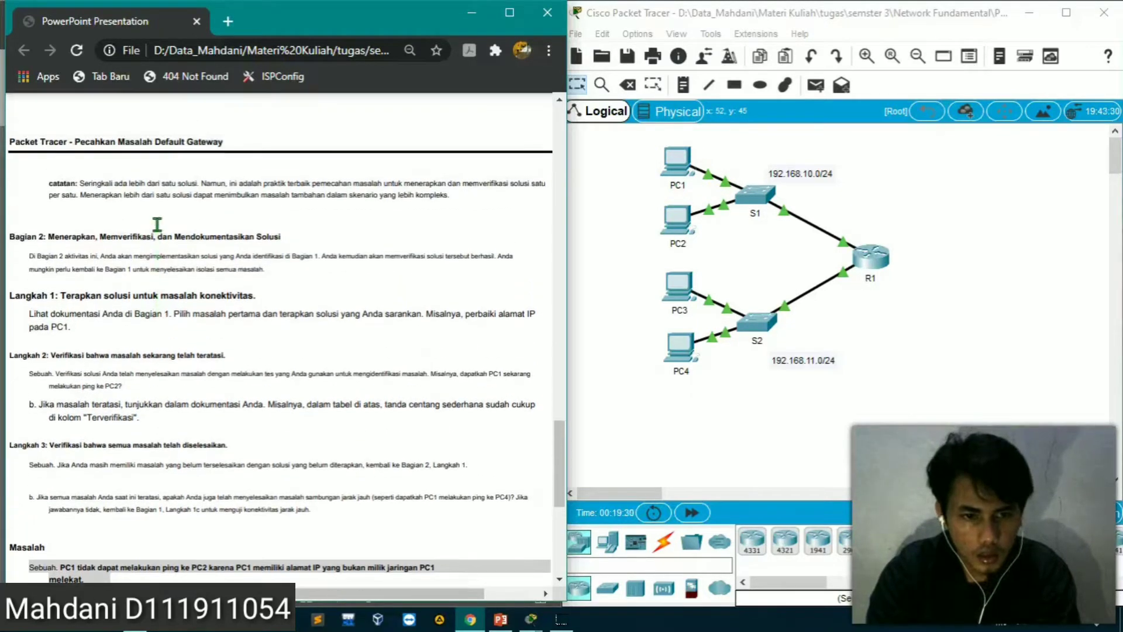
Reread Part 2's verification steps and recheck the testing and verification table in Part 1
{"action": "left_click", "coordinate": [185, 352]}
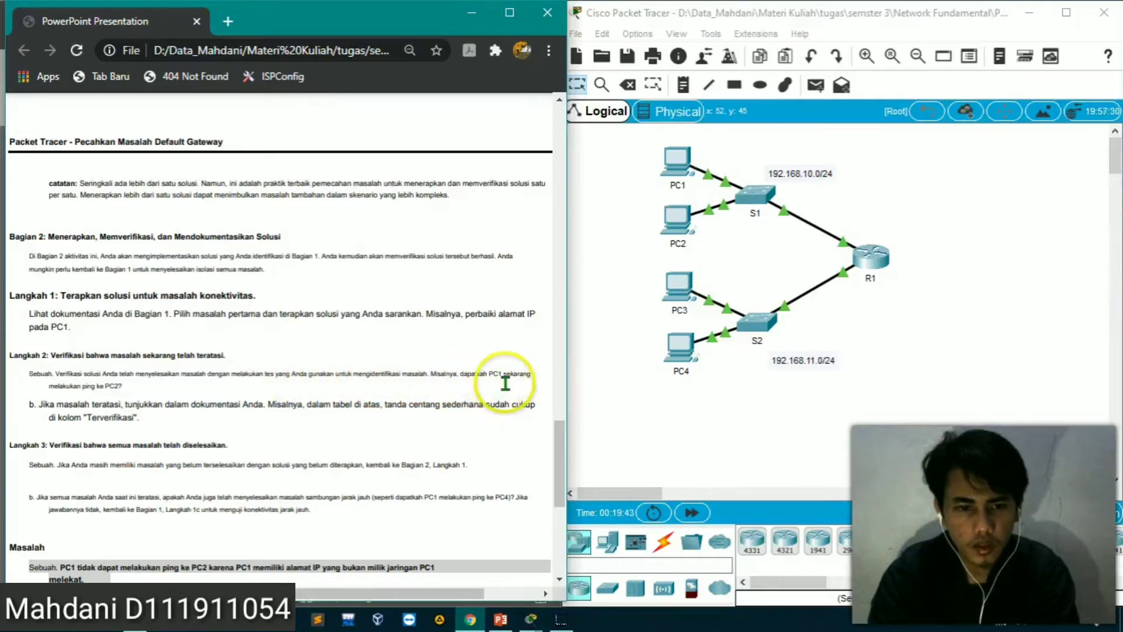
{"action": "scroll", "coordinate": [146, 402], "scroll_direction": "down", "scroll_amount": 1}
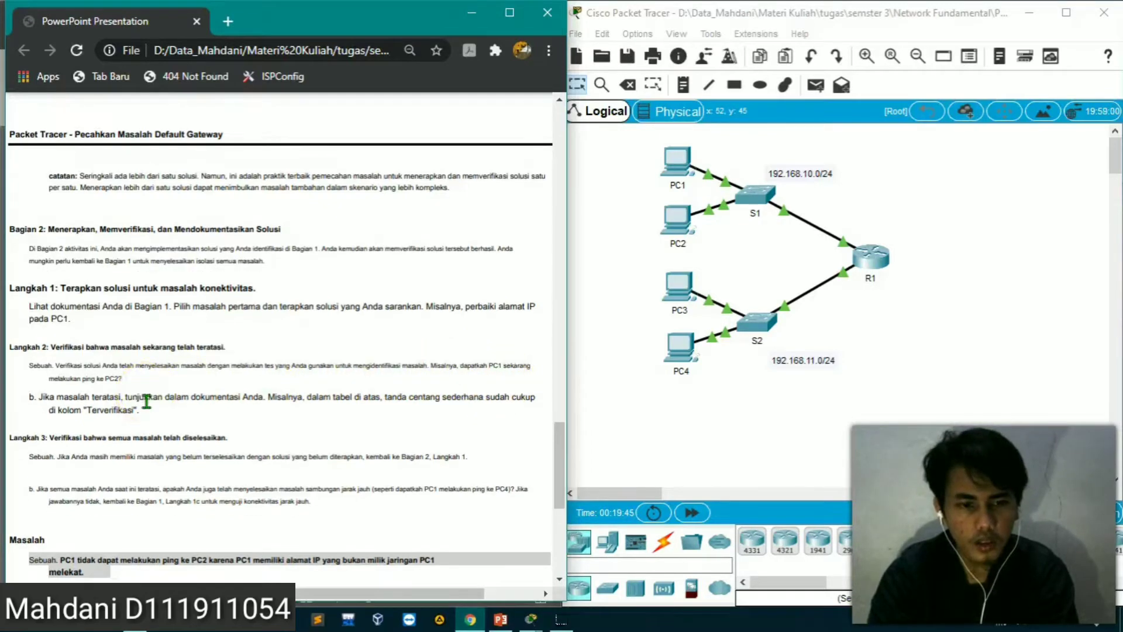
{"action": "scroll", "coordinate": [147, 403], "scroll_direction": "down", "scroll_amount": 1}
{"action": "scroll", "coordinate": [146, 402], "scroll_direction": "up", "scroll_amount": 1}
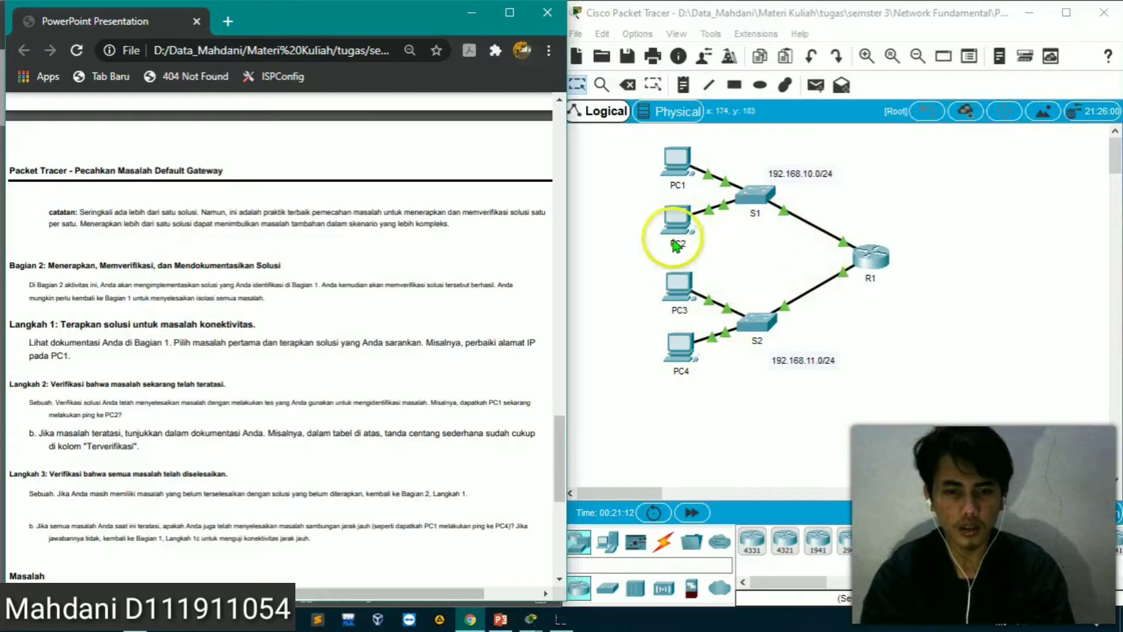
{"action": "left_click_drag", "start_coordinate": [556, 447], "coordinate": [556, 321]}
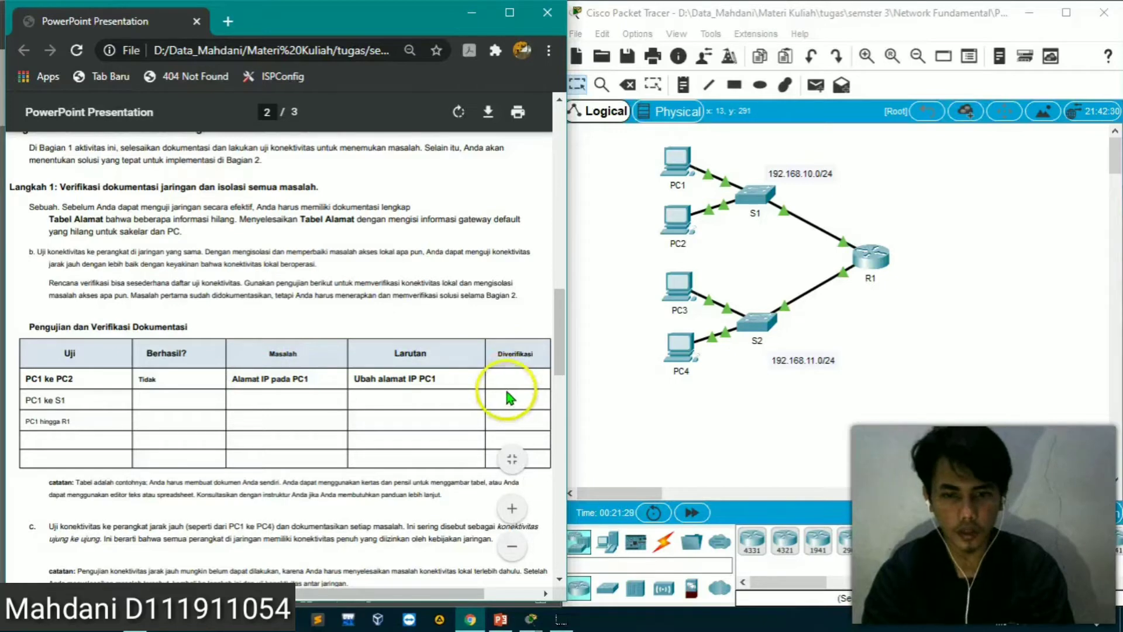
{"action": "left_click_drag", "start_coordinate": [555, 350], "coordinate": [539, 126]}
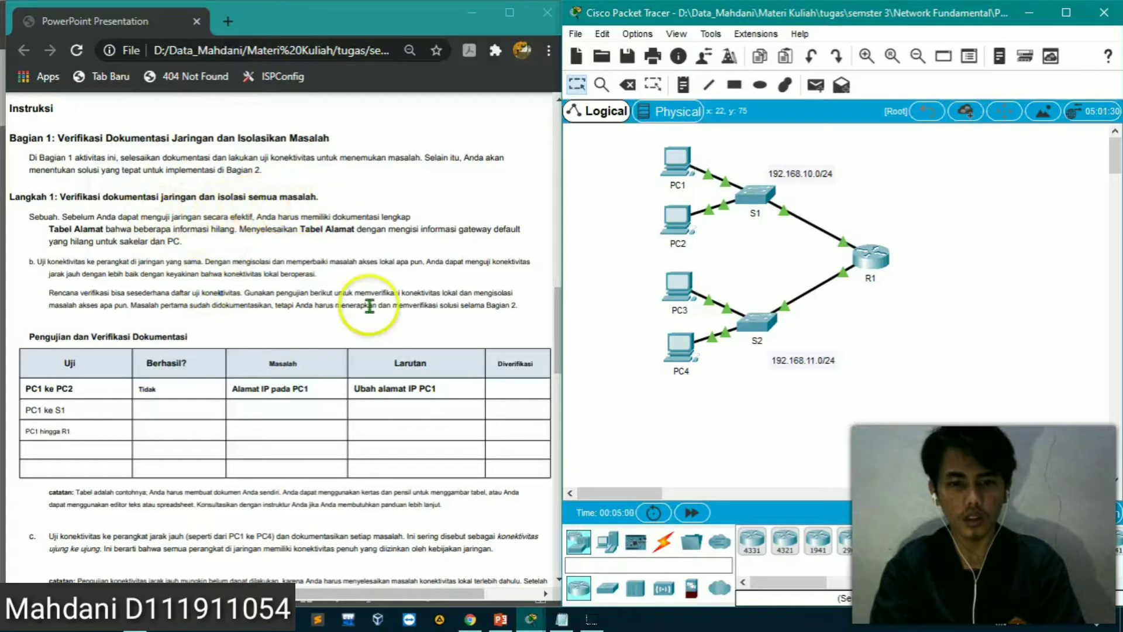
Close the empty Notepad window and create a blank workbook in Excel 2016
{"action": "left_click", "coordinate": [562, 621]}
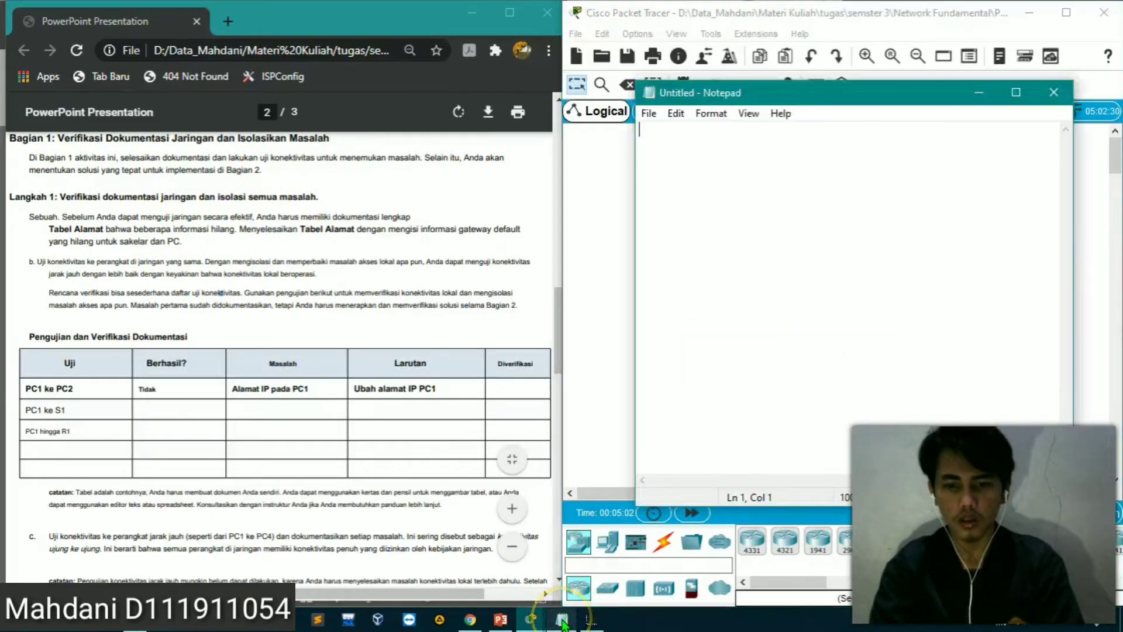
{"action": "left_click", "coordinate": [1053, 94]}
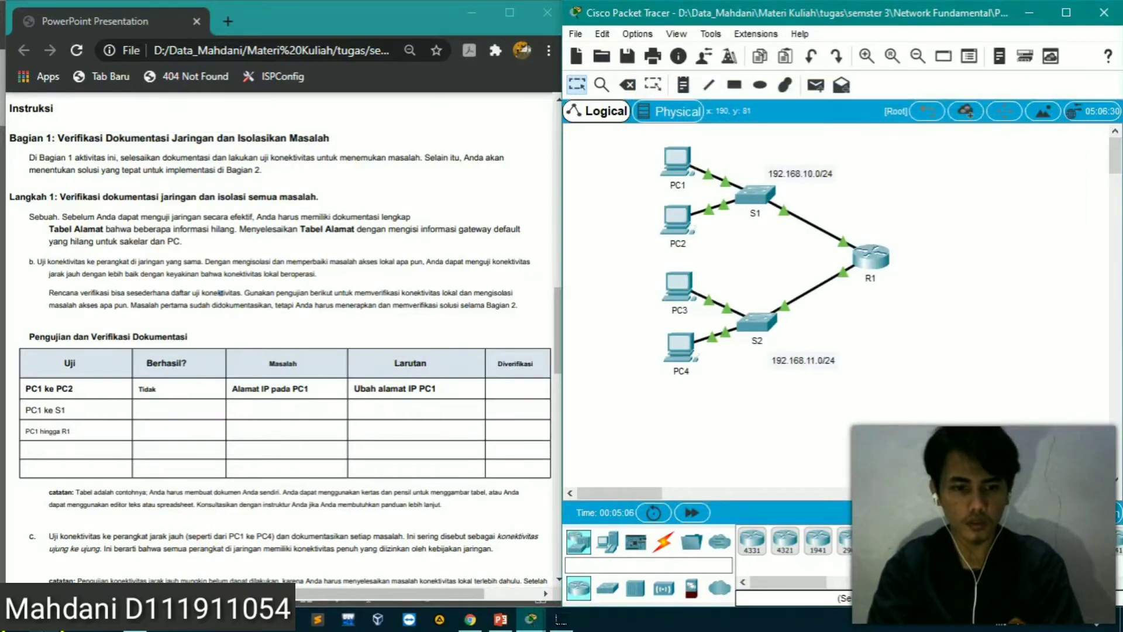
{"action": "left_click", "coordinate": [41, 620]}
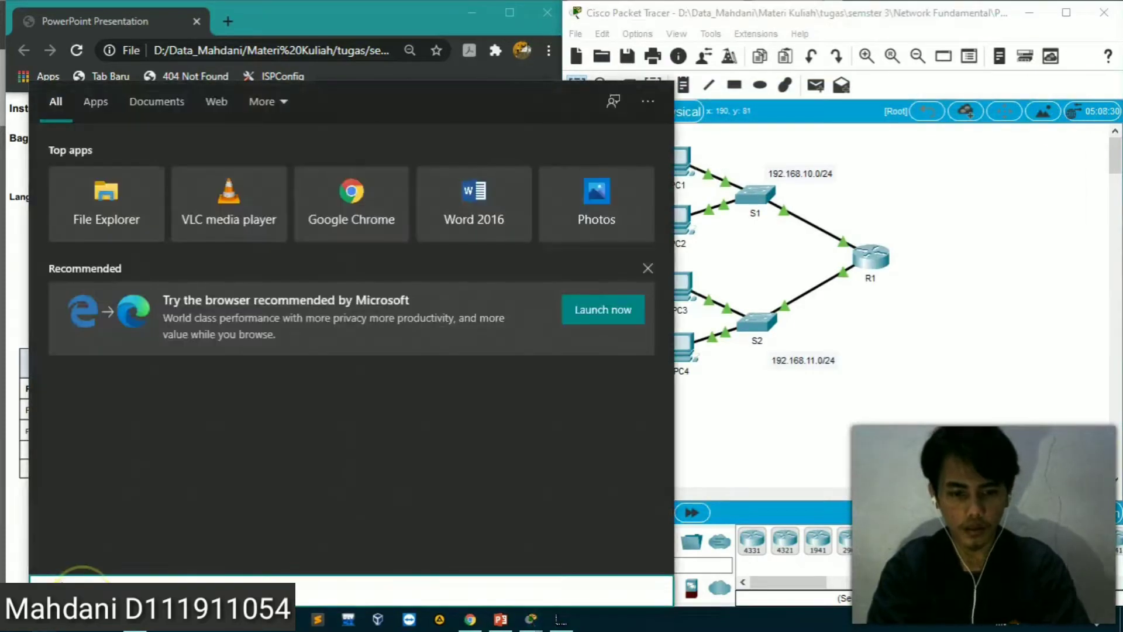
{"action": "type", "text": "excel"}
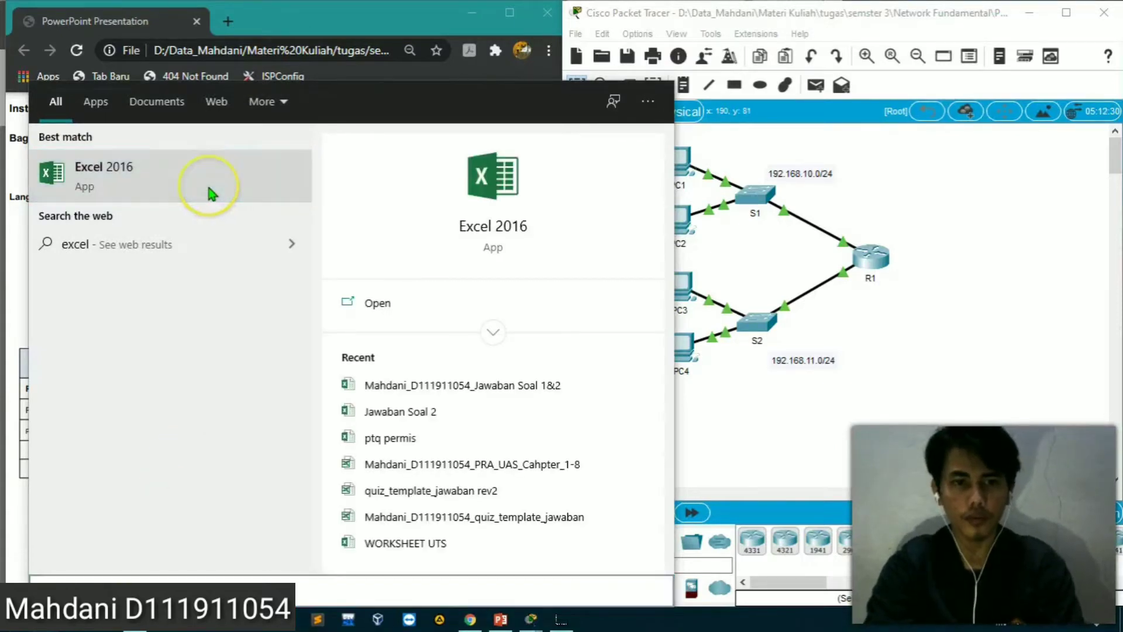
{"action": "left_click", "coordinate": [476, 176]}
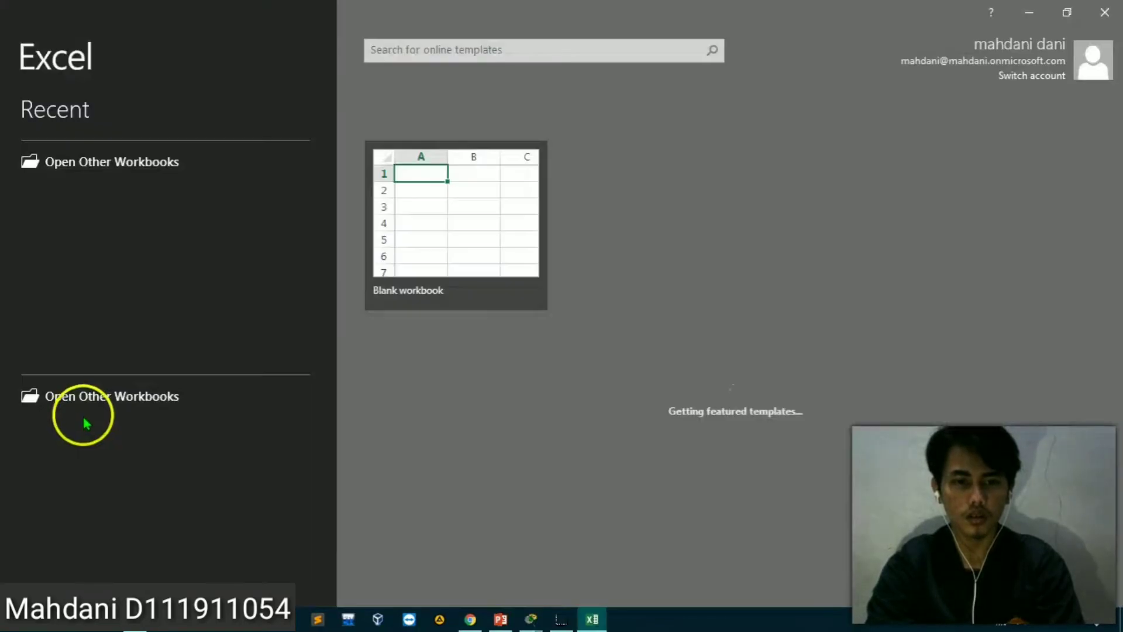
{"action": "left_click", "coordinate": [430, 227]}
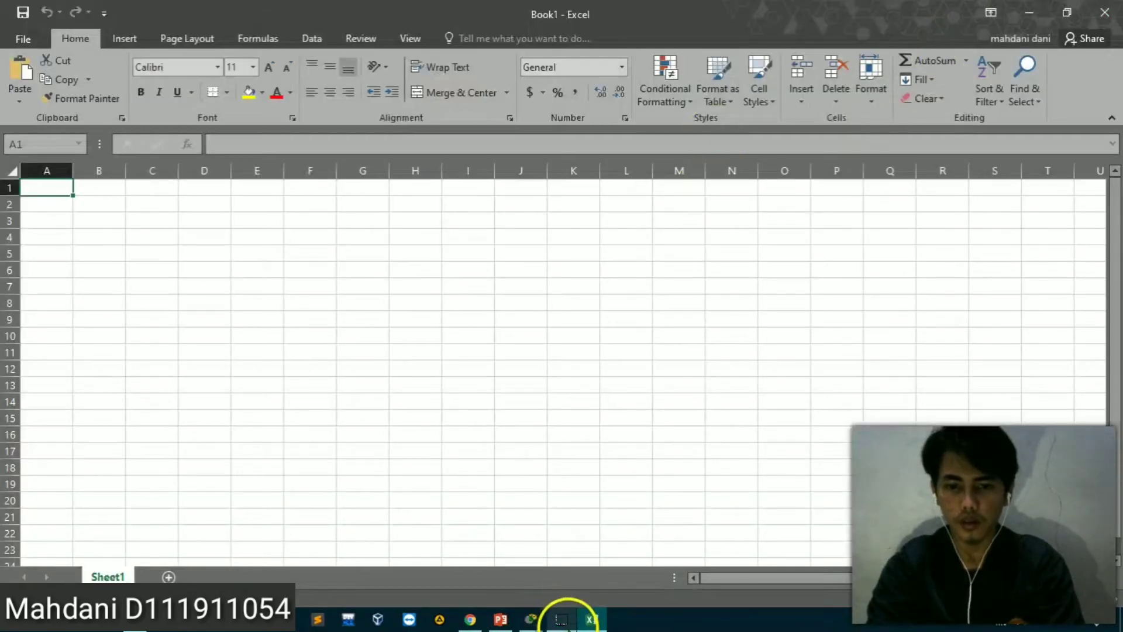
Arrange the blank Excel workbook side by side with the worksheet PDF in Chrome, showing the testing and verification table
{"action": "mouse_move", "coordinate": [538, 628]}
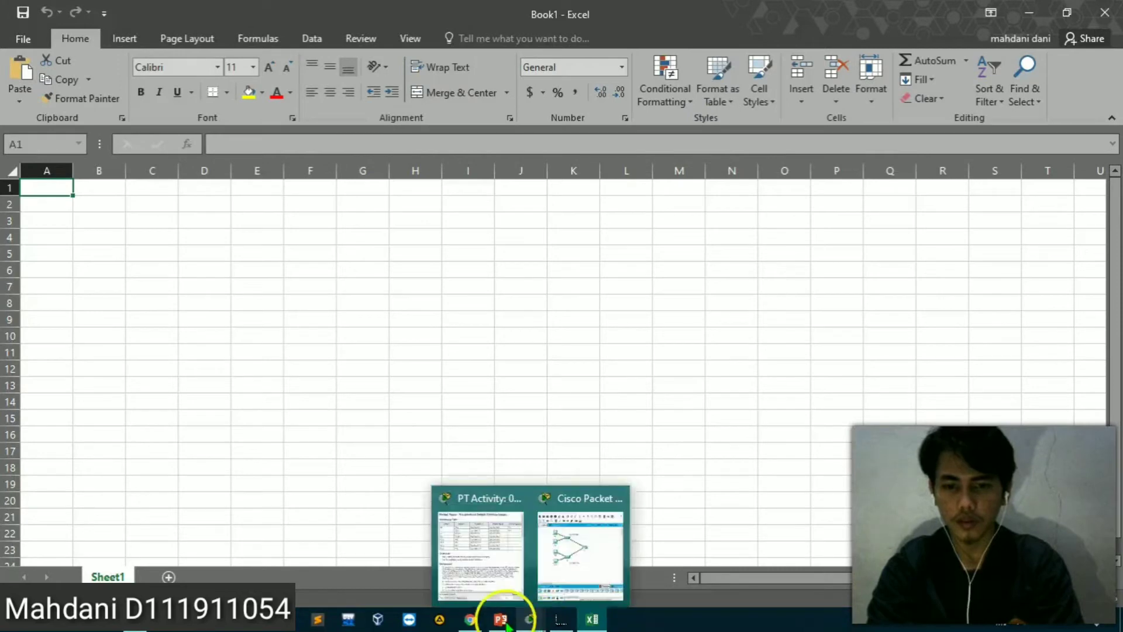
{"action": "left_click", "coordinate": [472, 620]}
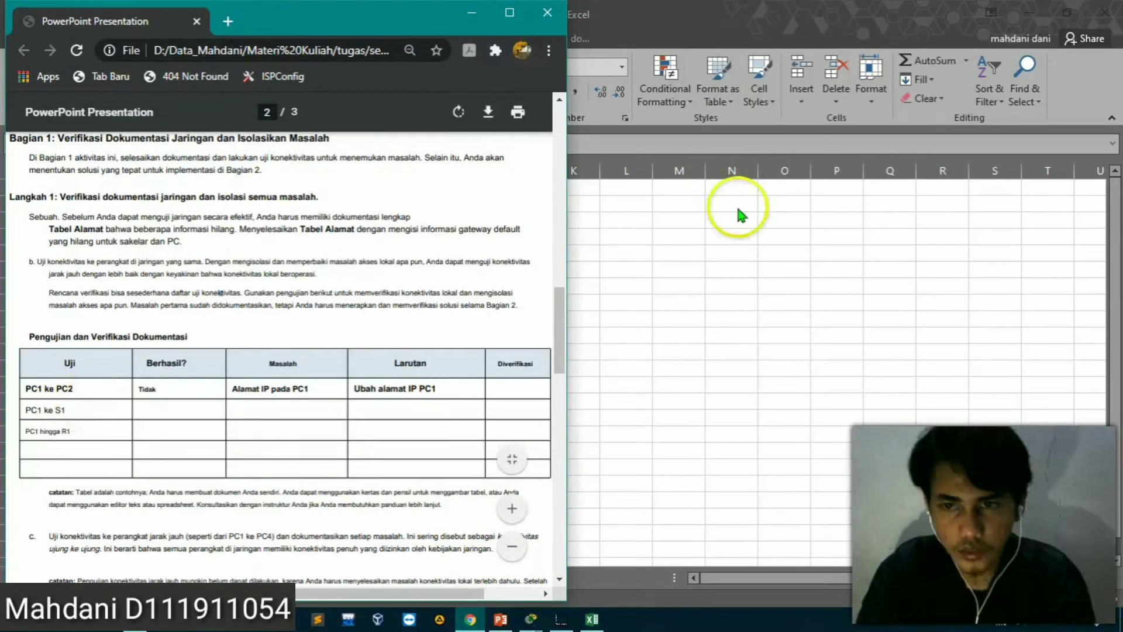
{"action": "left_click", "coordinate": [1067, 14]}
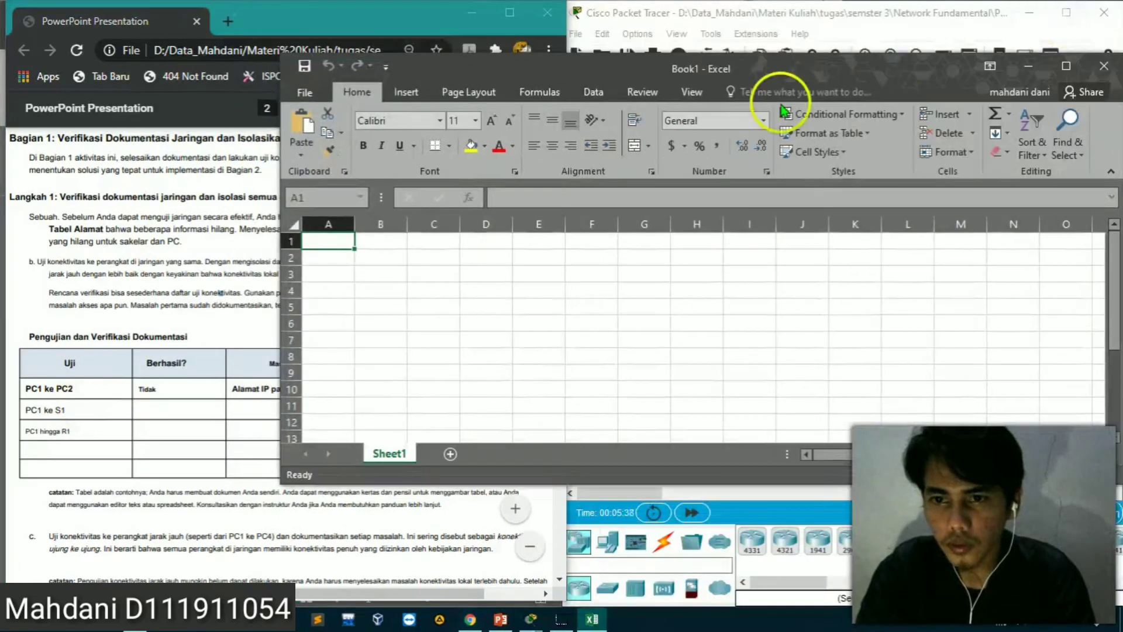
{"action": "left_click_drag", "start_coordinate": [846, 67], "coordinate": [1122, 59]}
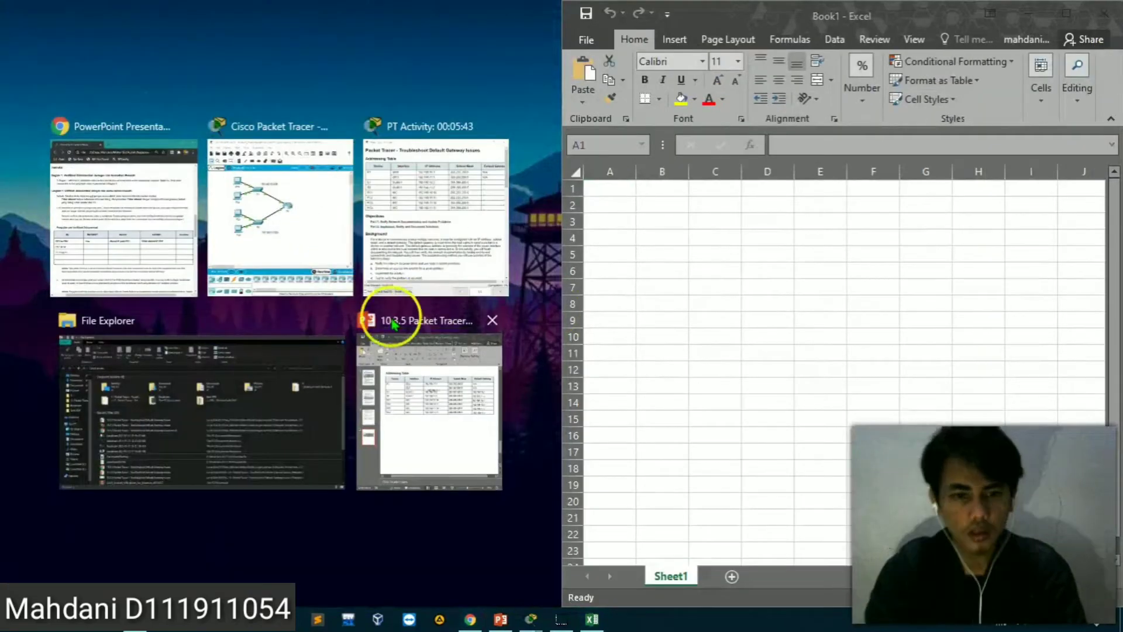
{"action": "left_click", "coordinate": [154, 241]}
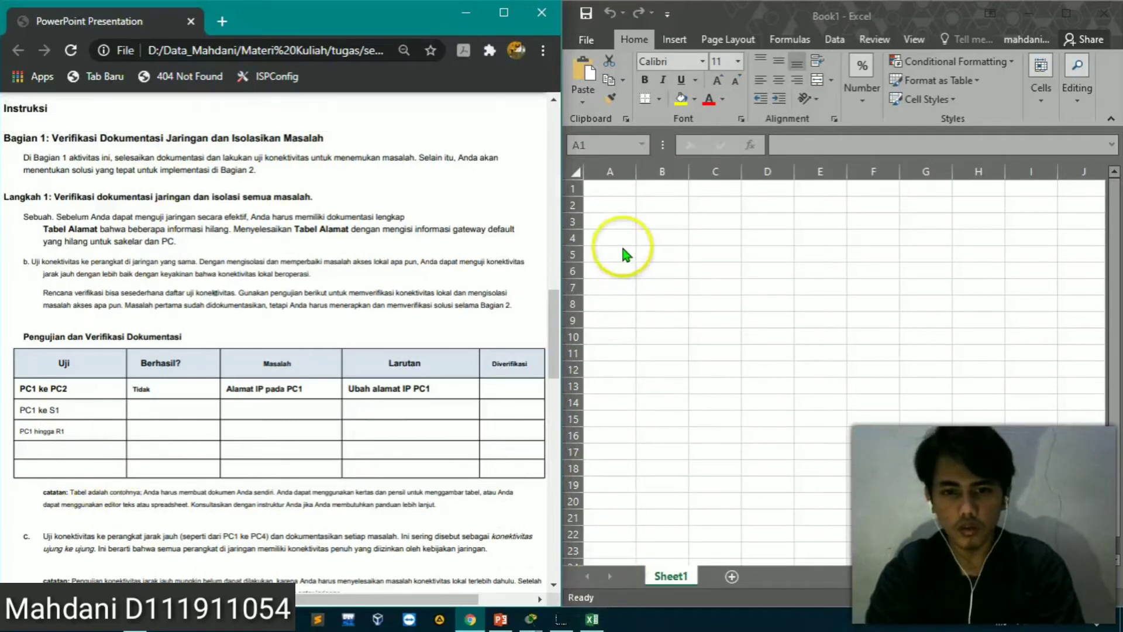
Enter the headers UJI, Berhasil, Masalah, Yang diatasi and Verivikasi in cells A1 to E1 of the Excel sheet
{"action": "left_click", "coordinate": [612, 203]}
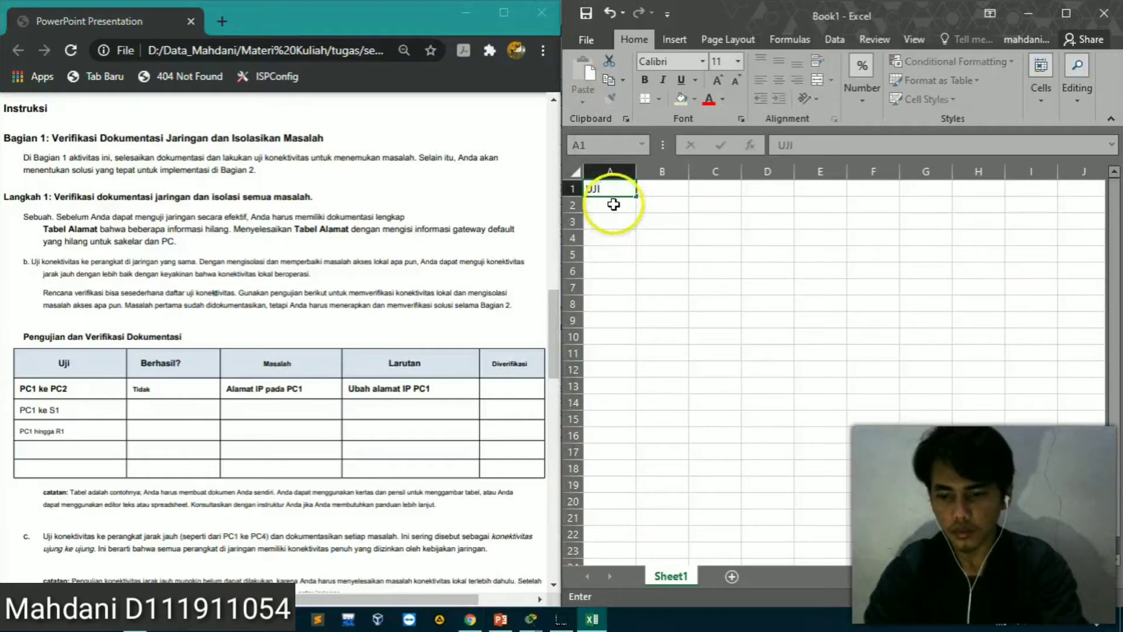
{"action": "key", "text": "Tab"}
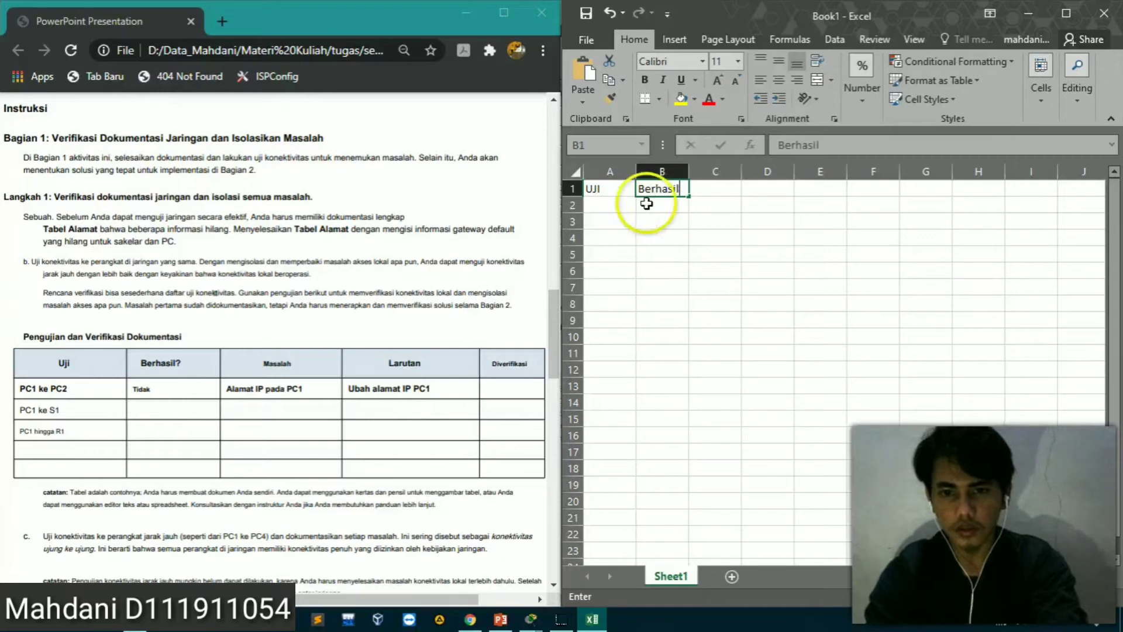
{"action": "type", "text": "Berhasil"}
{"action": "left_click", "coordinate": [725, 190]}
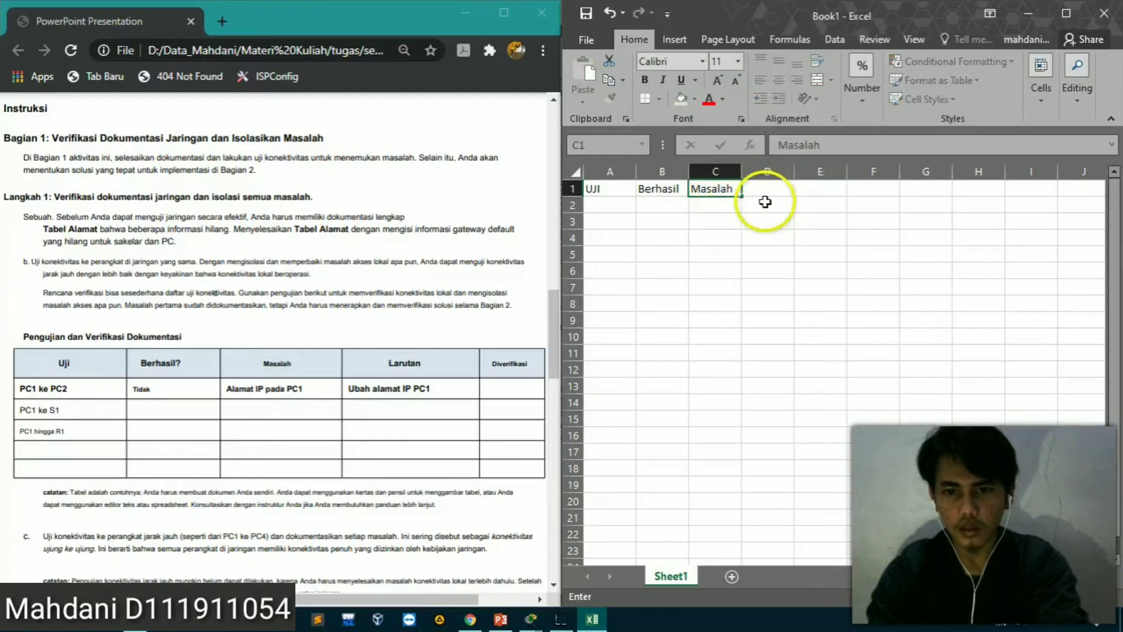
{"action": "left_click", "coordinate": [767, 196]}
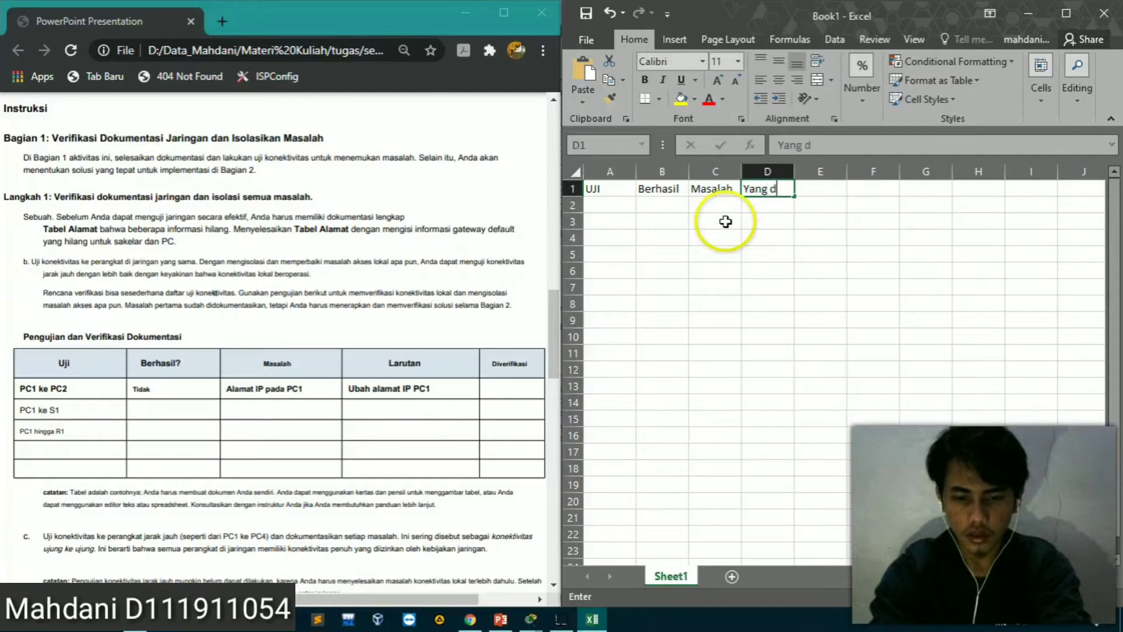
{"action": "type", "text": "iatasi"}
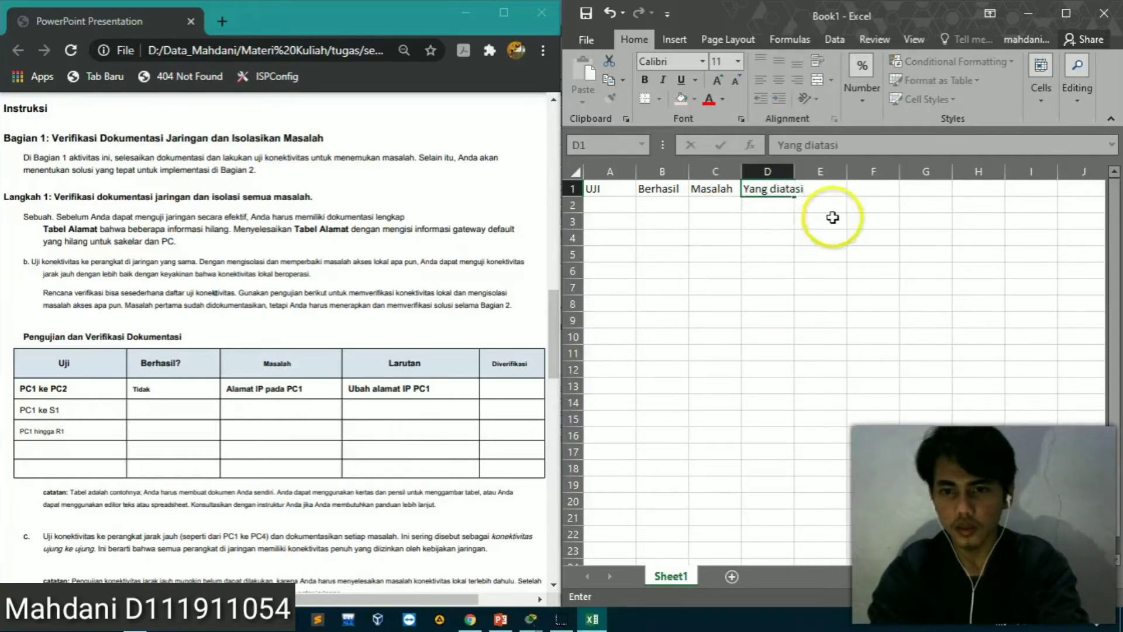
{"action": "left_click", "coordinate": [855, 187]}
{"action": "key", "text": "Left"}
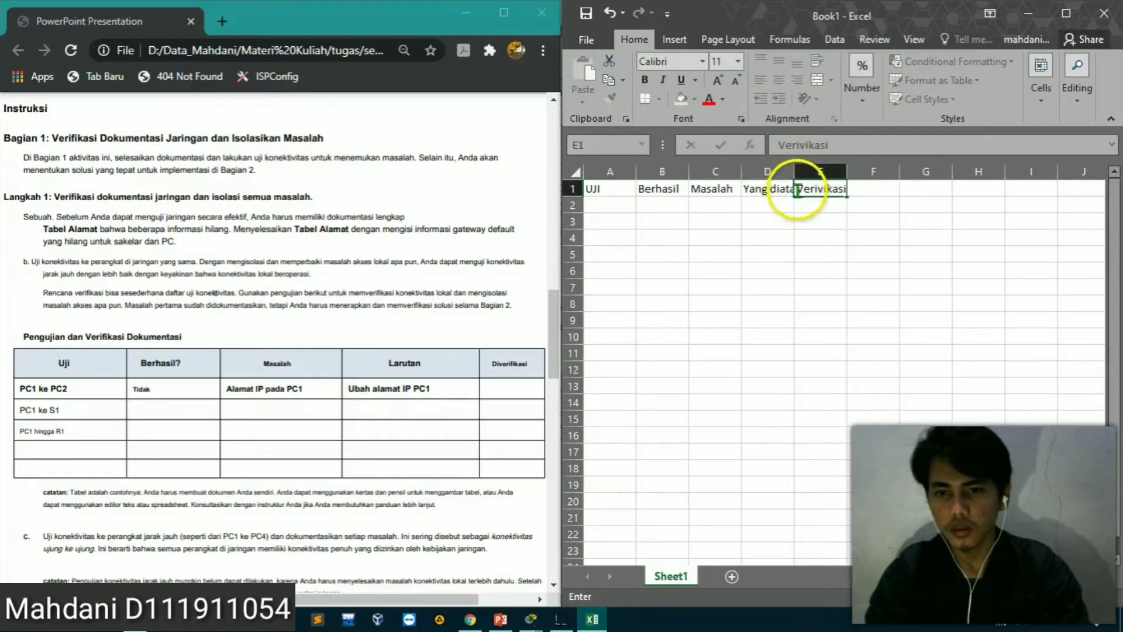
Widen column D to fit its header and enter PC1-Pc2 as the first test in cell A2
{"action": "left_click", "coordinate": [792, 173]}
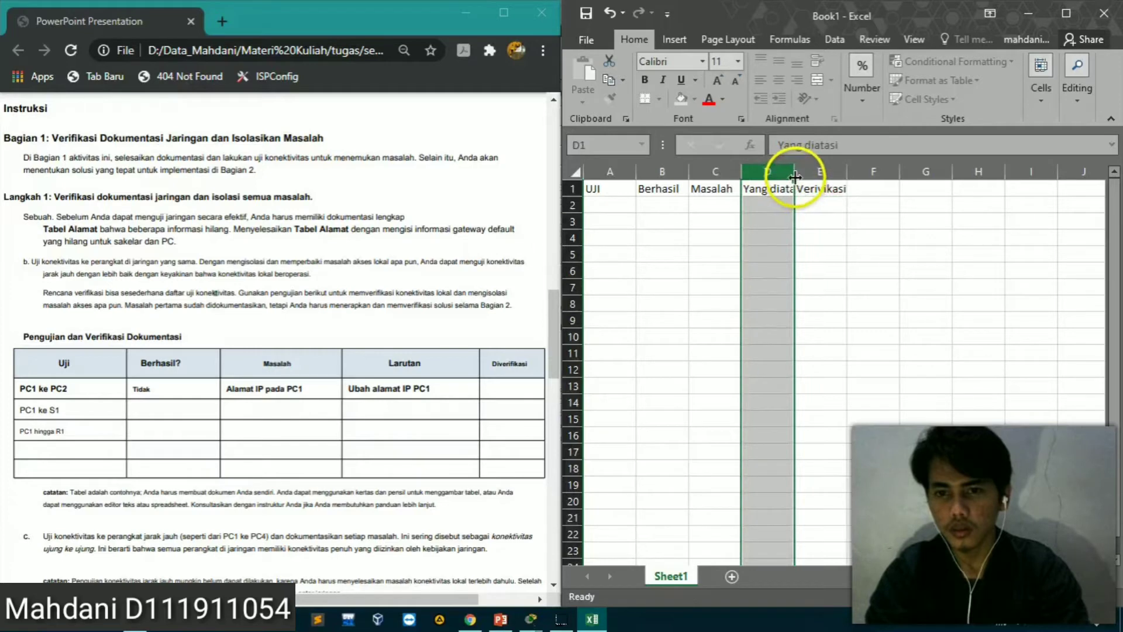
{"action": "left_click_drag", "start_coordinate": [795, 178], "coordinate": [830, 174]}
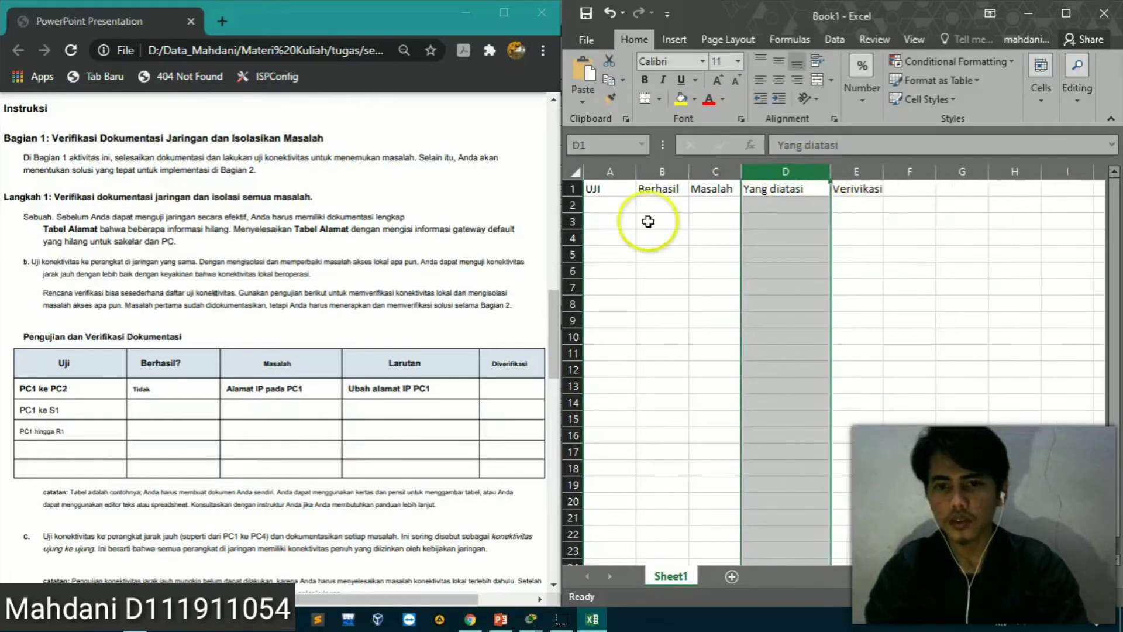
{"action": "left_click", "coordinate": [616, 207]}
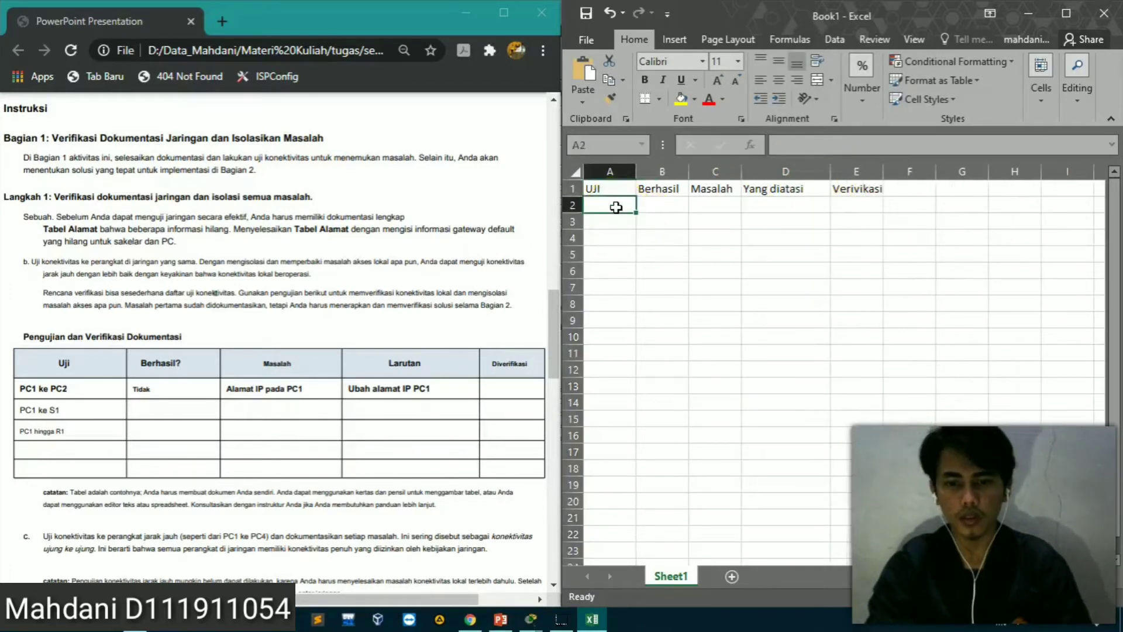
{"action": "type", "text": "PC1-Pc2"}
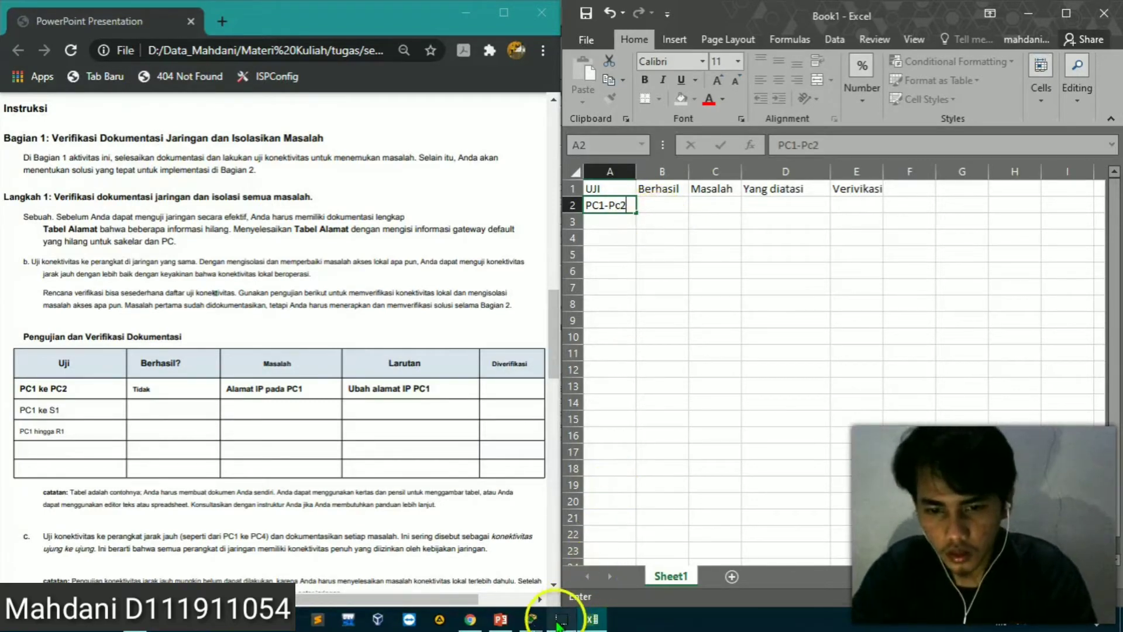
Switch to Packet Tracer and open the Command Prompt on PC1
{"action": "left_click", "coordinate": [530, 619]}
{"action": "left_click", "coordinate": [560, 570]}
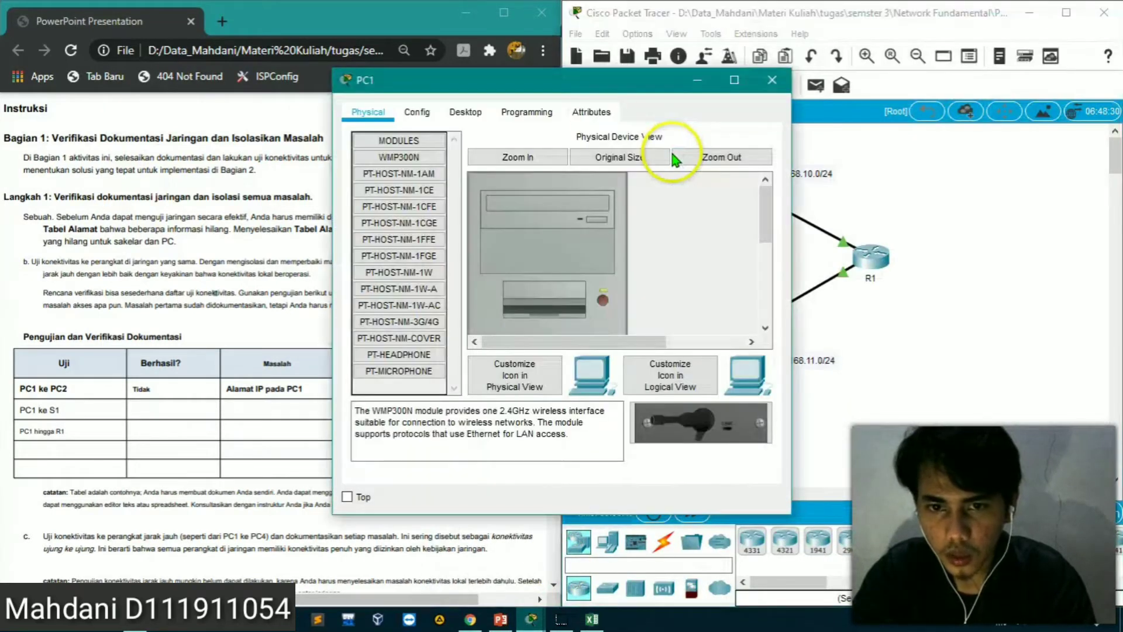
{"action": "left_click", "coordinate": [483, 112]}
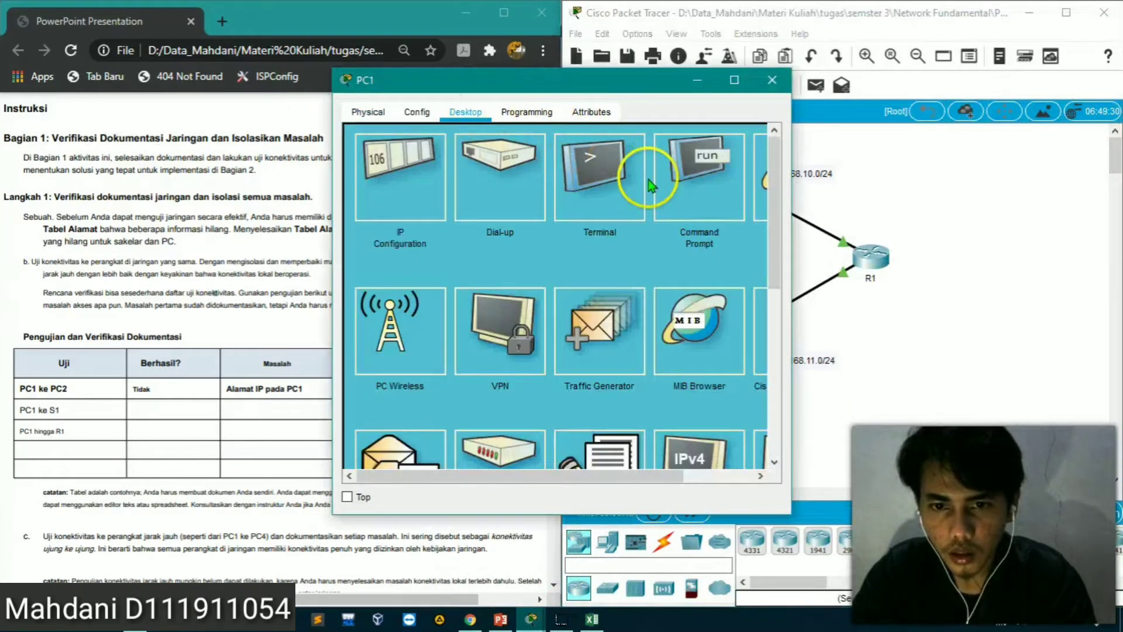
{"action": "left_click", "coordinate": [693, 175]}
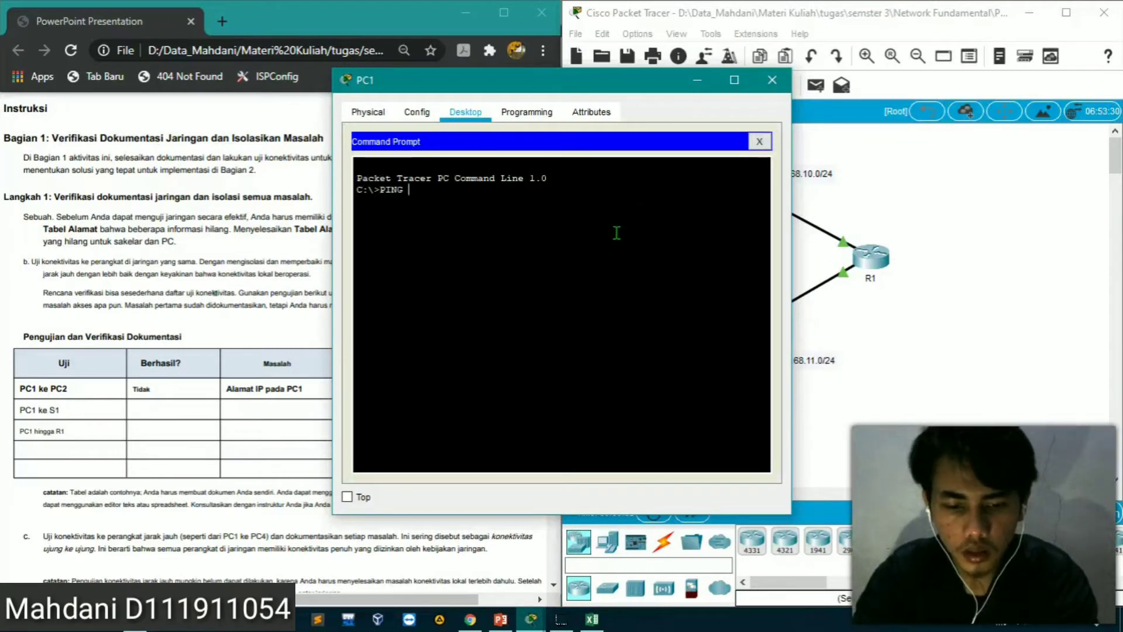
Switch to the PowerPoint addressing table and move the 192.168.11.1 text box into R1's G0/1 IP address cell
{"action": "left_click", "coordinate": [500, 619]}
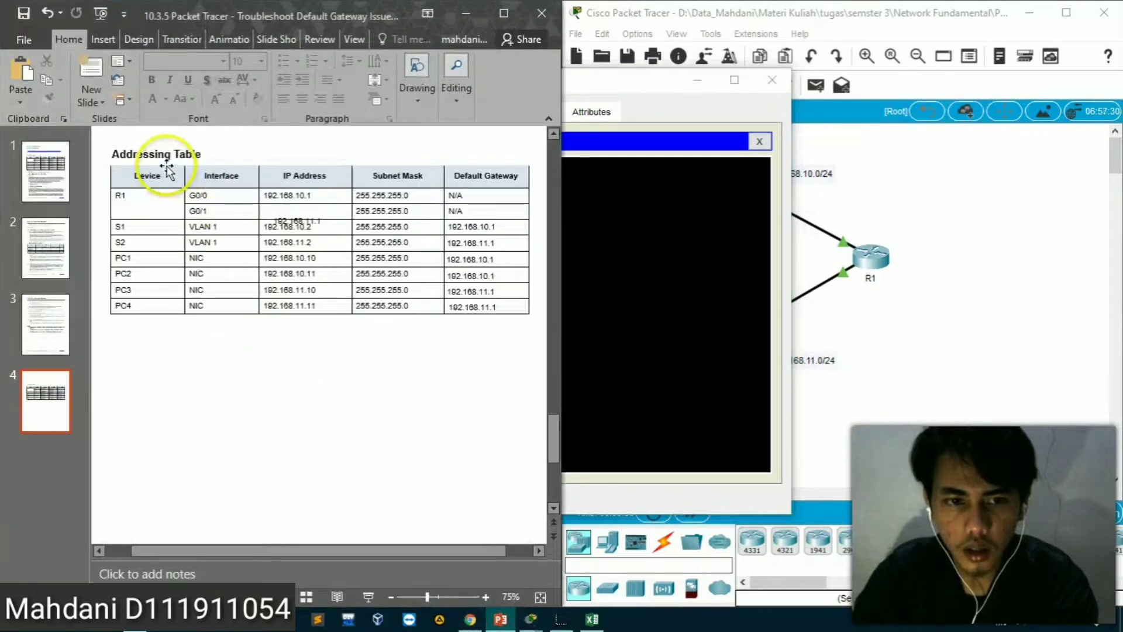
{"action": "left_click", "coordinate": [313, 222]}
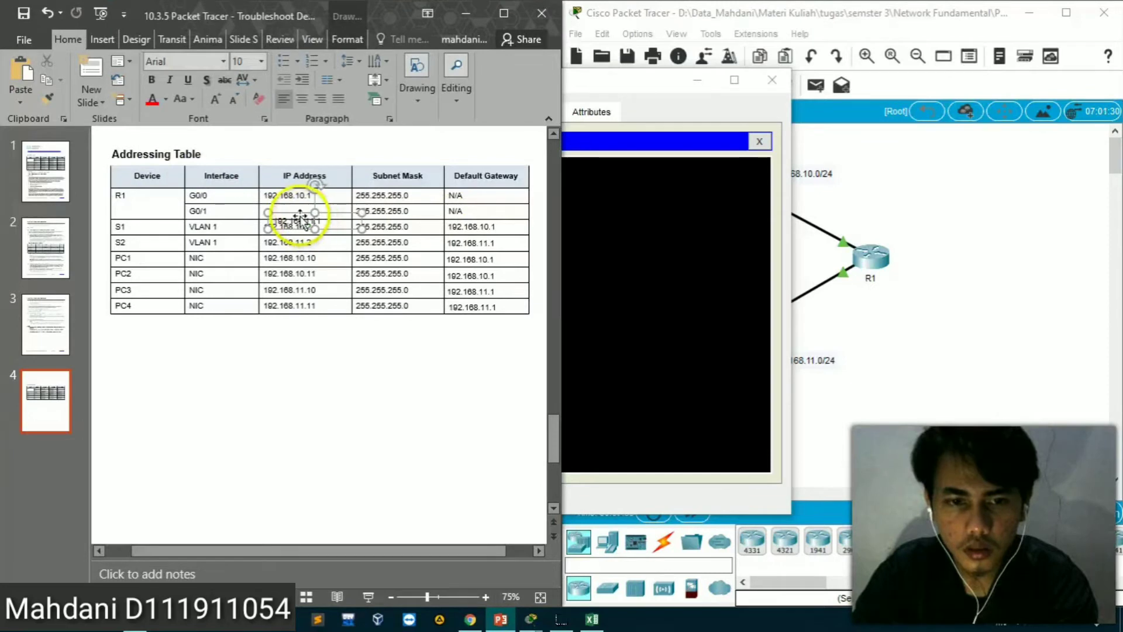
{"action": "left_click_drag", "start_coordinate": [298, 213], "coordinate": [294, 208]}
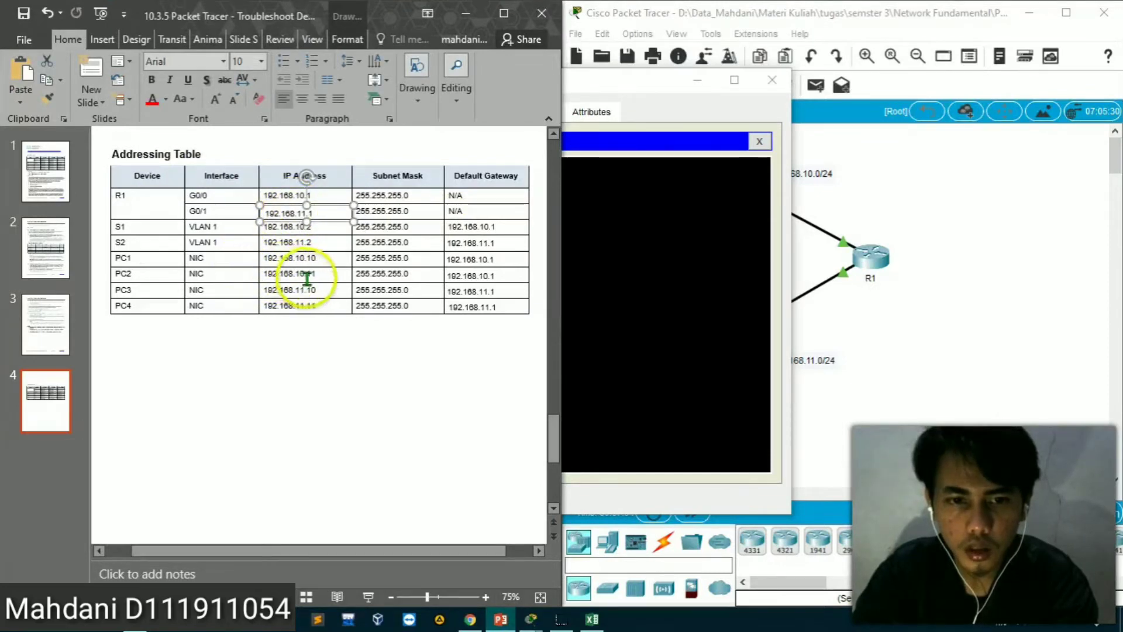
Return to PC1's Command Prompt in Packet Tracer and ping PC2 at 192.168.10.11
{"action": "left_click", "coordinate": [609, 253]}
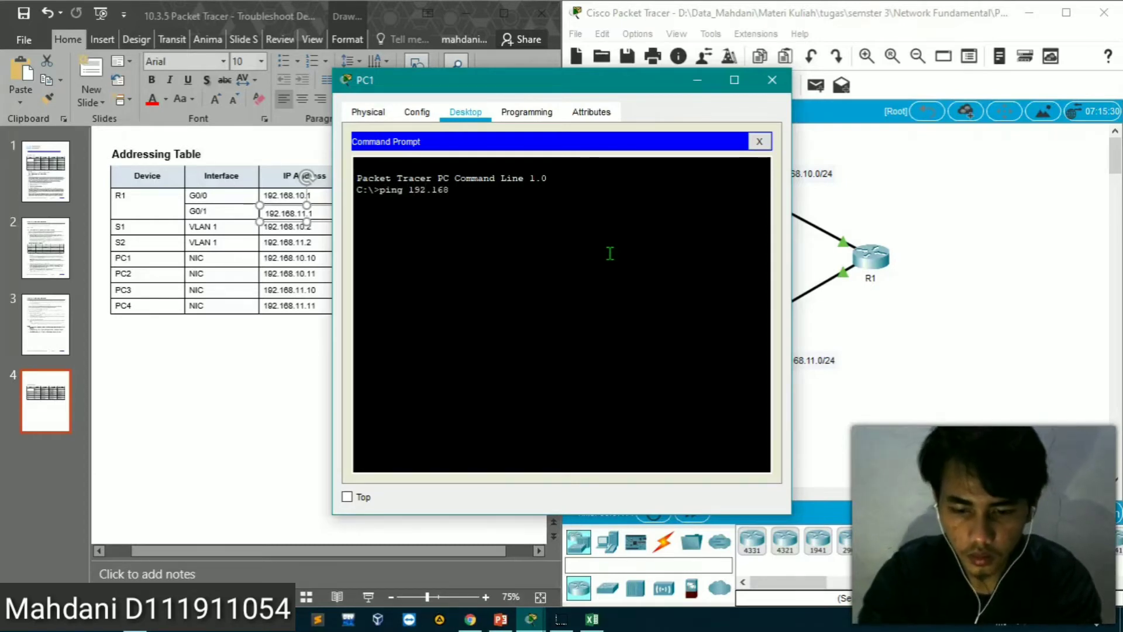
{"action": "key", "text": "Return"}
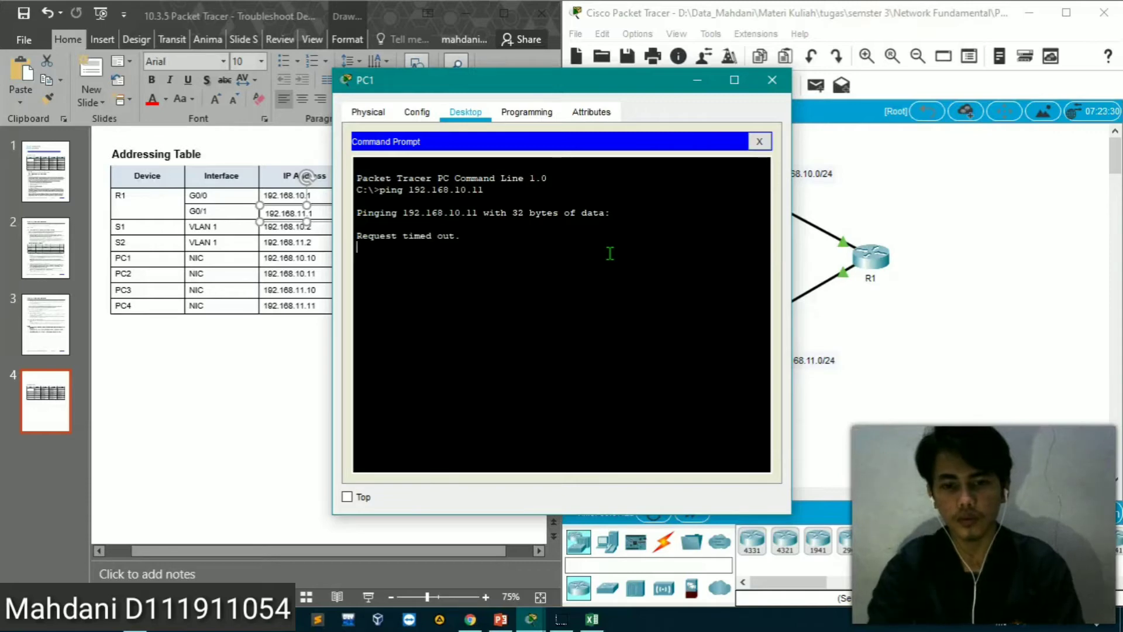
{"action": "left_click", "coordinate": [492, 533]}
{"action": "left_click", "coordinate": [501, 620]}
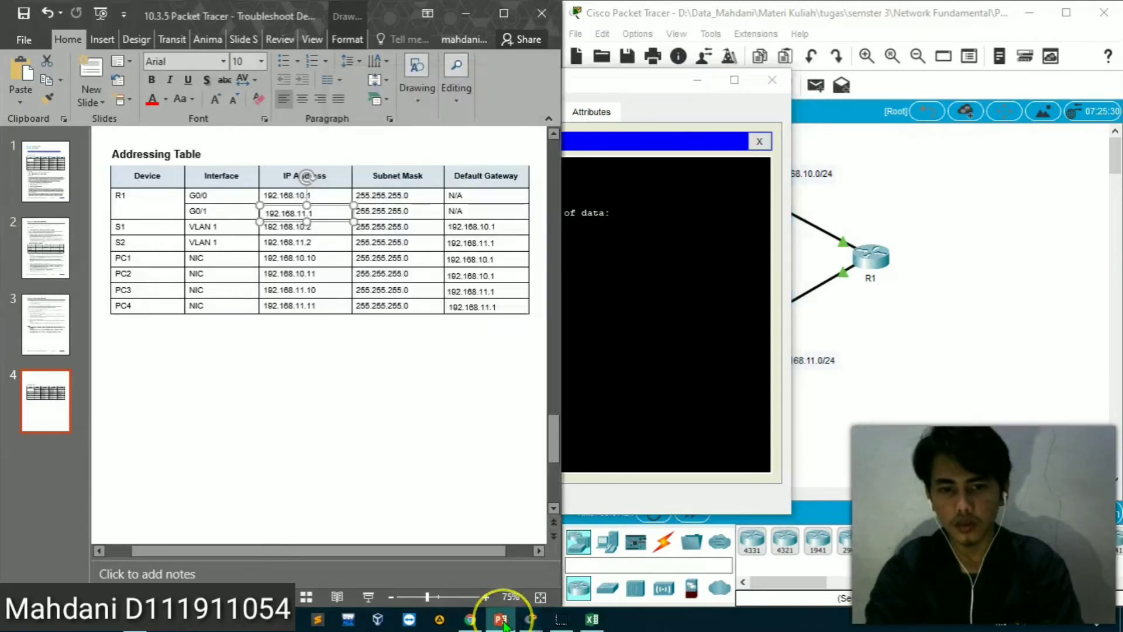
{"action": "left_click", "coordinate": [634, 393]}
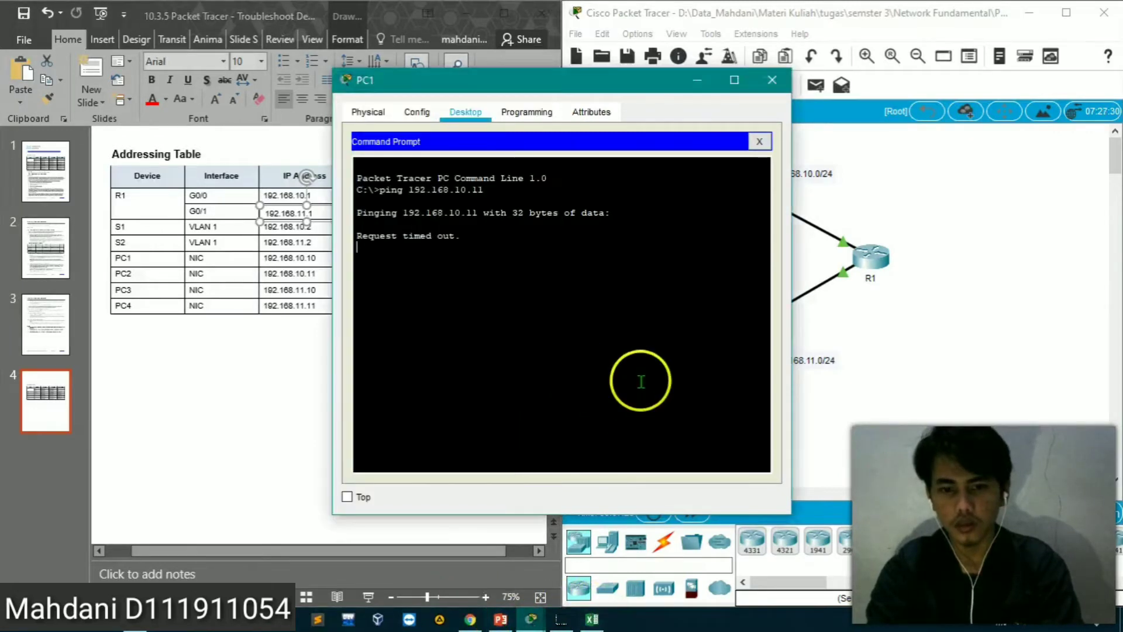
Switch to Excel and record no under Berhasil for the PC1-Pc2 test, checking it against PC1's ping output
{"action": "left_click", "coordinate": [593, 615]}
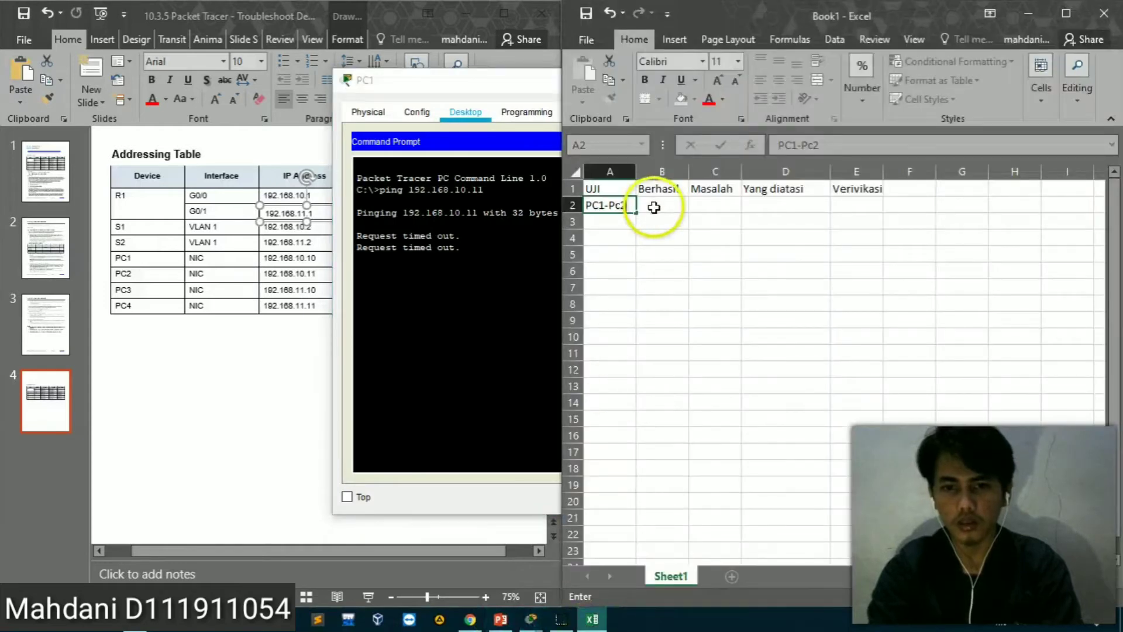
{"action": "left_click", "coordinate": [660, 205]}
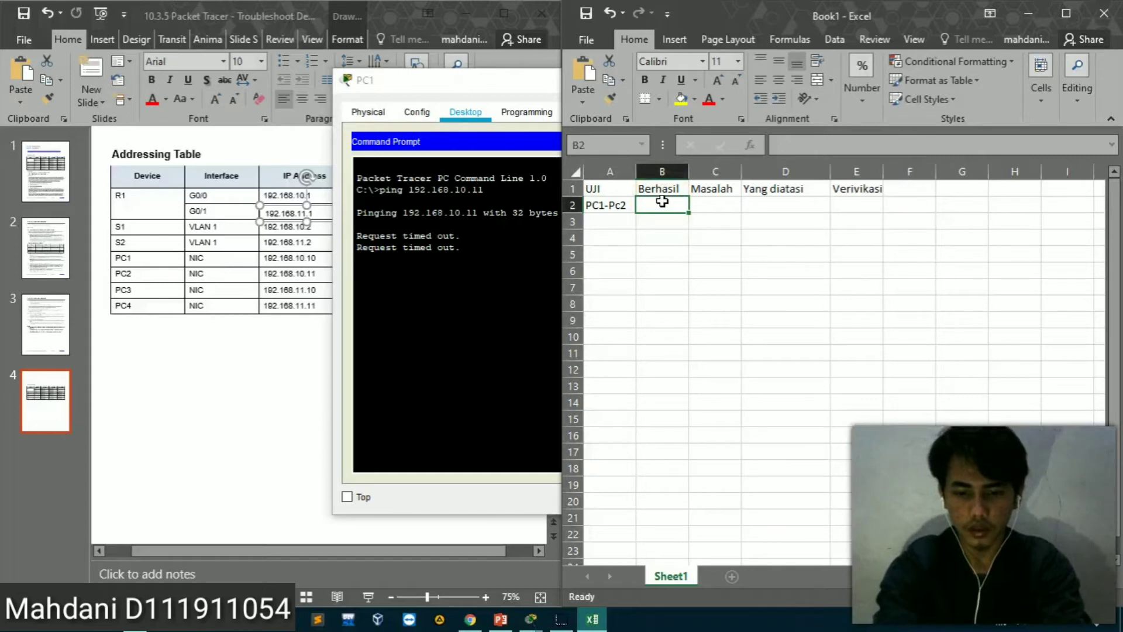
{"action": "type", "text": "t"}
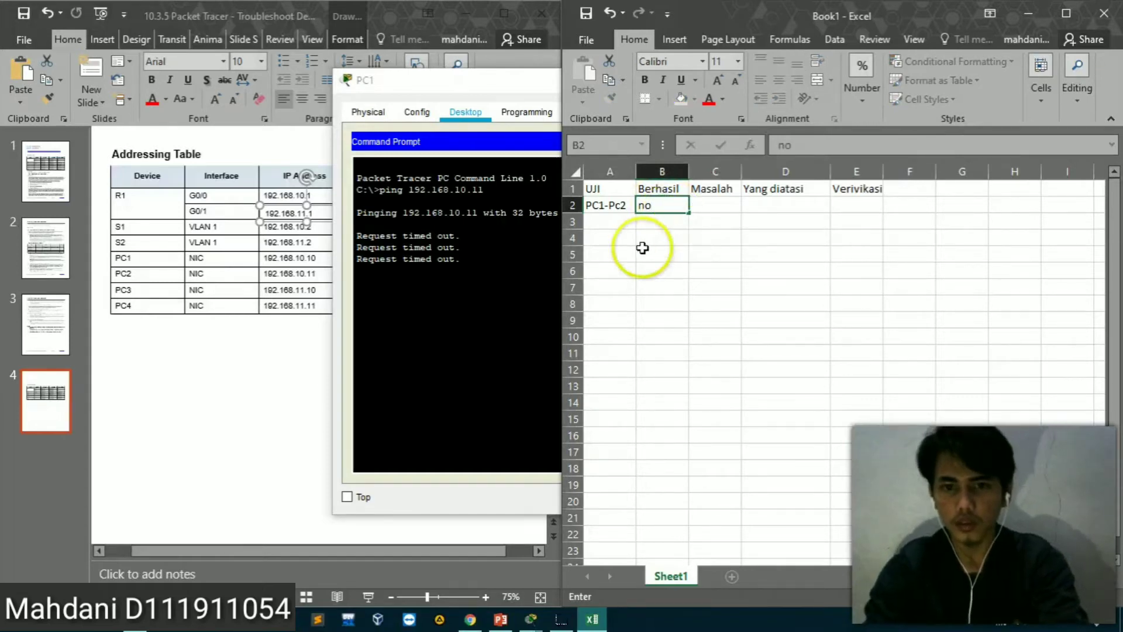
{"action": "left_click", "coordinate": [526, 271]}
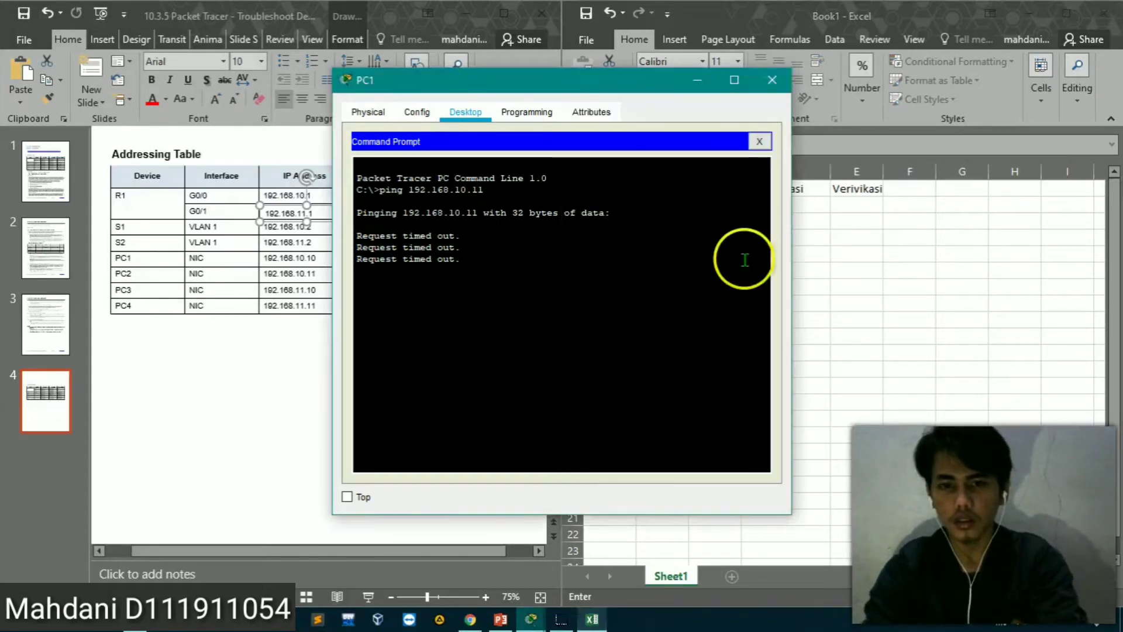
{"action": "left_click", "coordinate": [809, 260]}
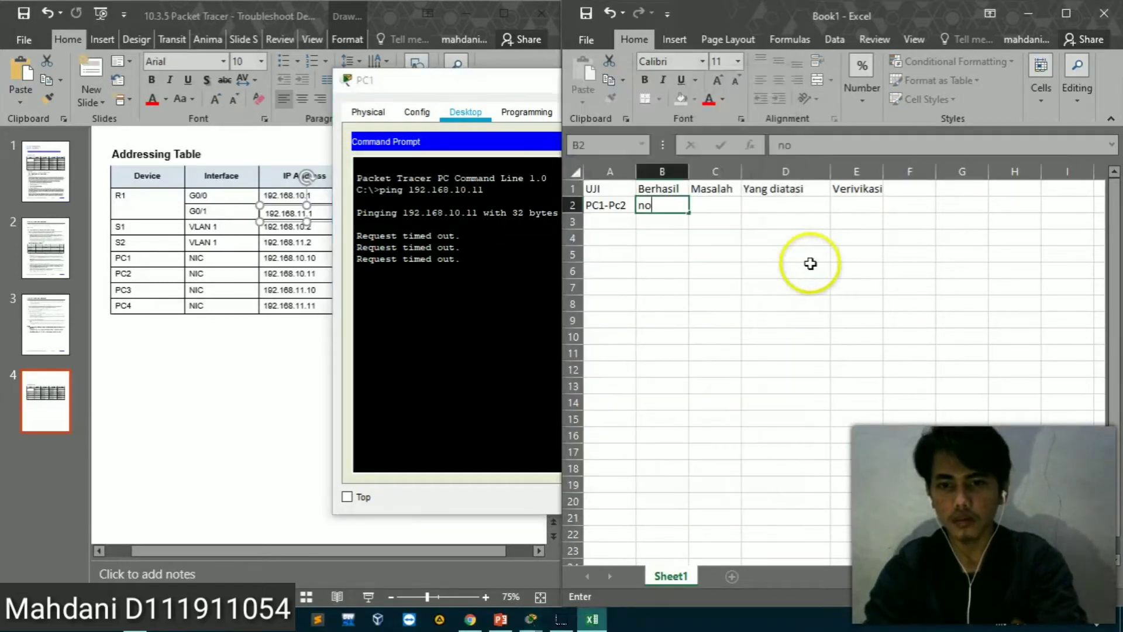
{"action": "left_click", "coordinate": [524, 264]}
{"action": "left_click", "coordinate": [893, 261]}
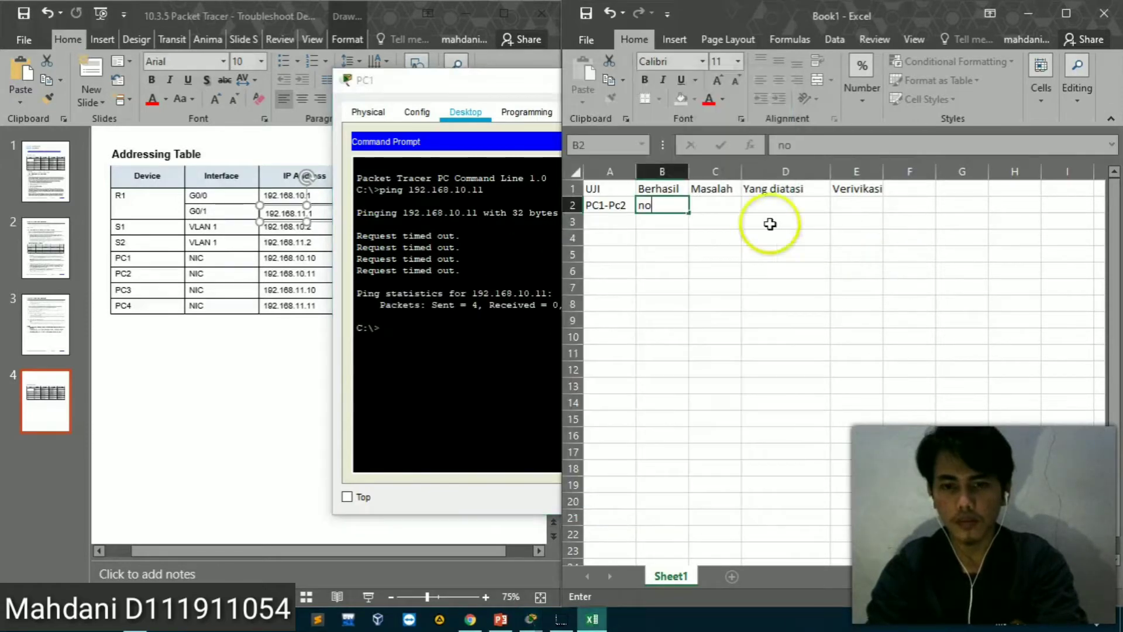
Run ipconfig in PC1's Command Prompt in Packet Tracer to check its IP configuration
{"action": "left_click", "coordinate": [498, 318]}
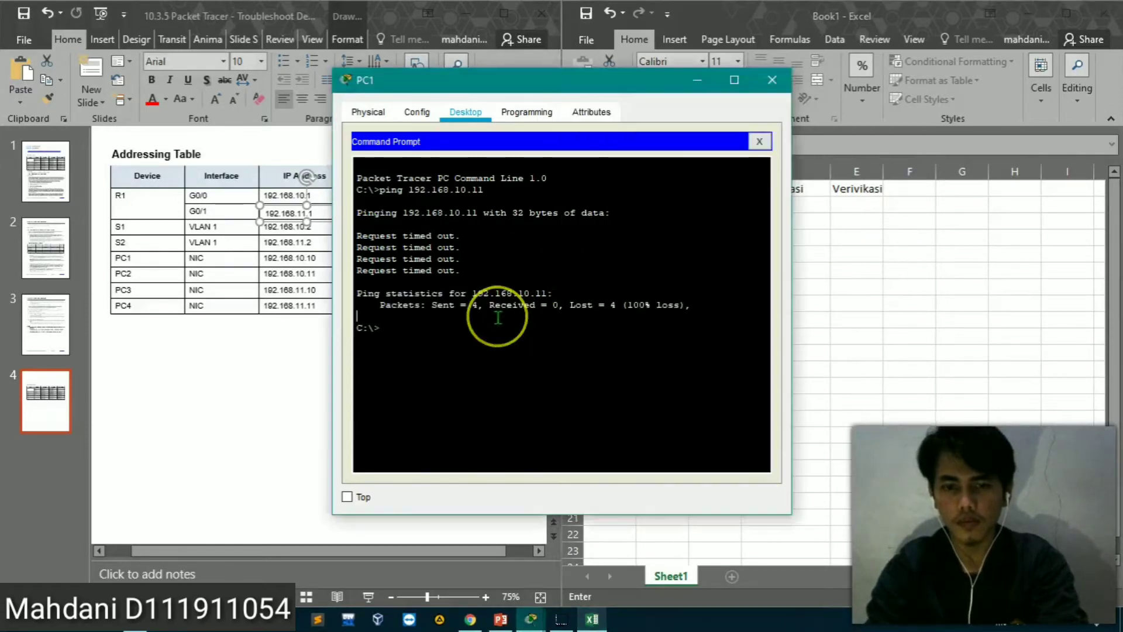
{"action": "type", "text": "ipconf"}
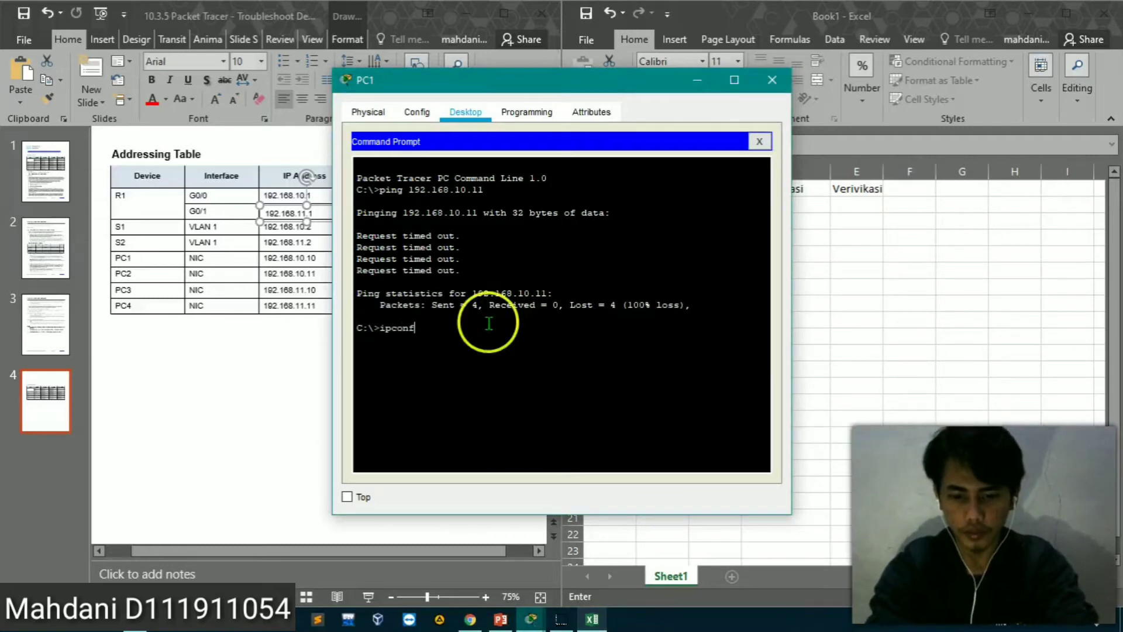
{"action": "type", "text": "ig"}
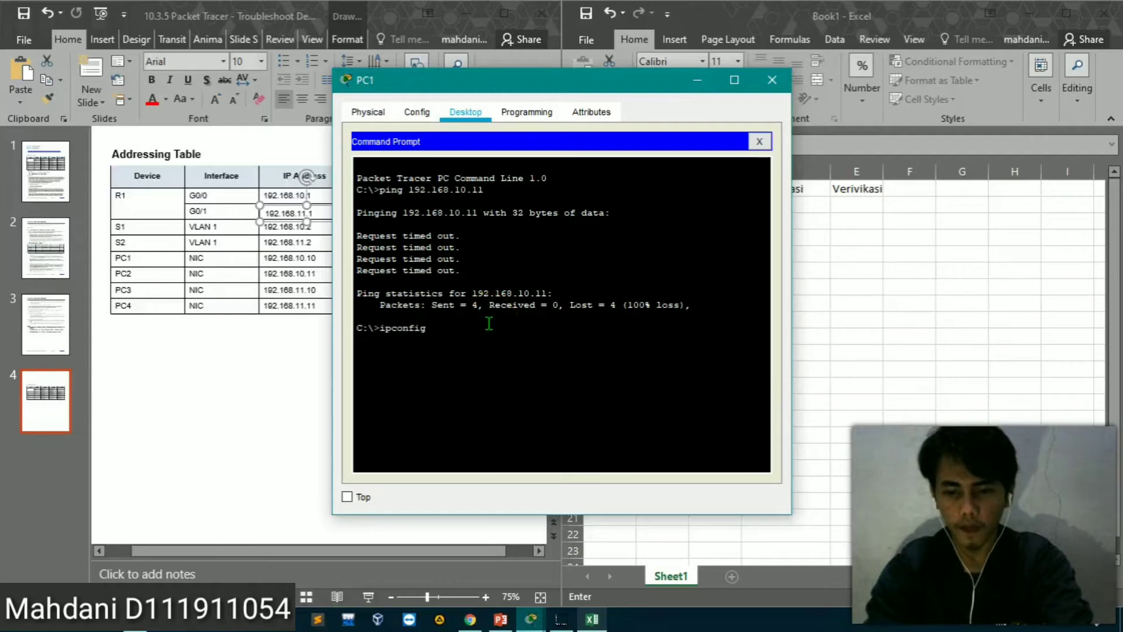
{"action": "key", "text": "Return"}
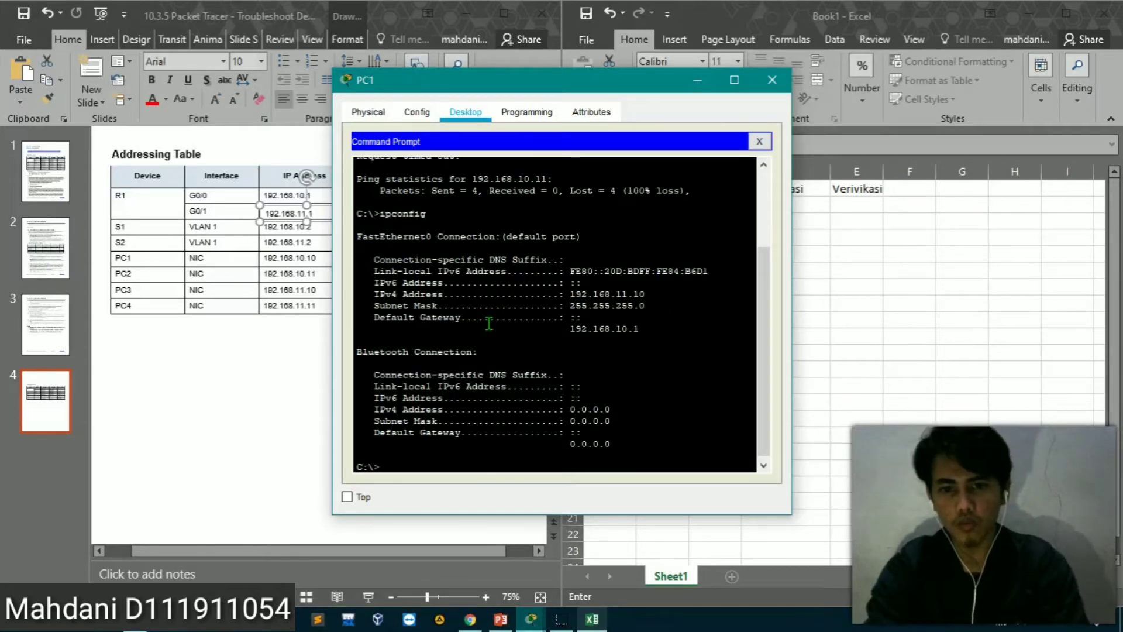
Bring up the PowerPoint addressing table and arrange PC1's window beside it to compare its ipconfig output with the documented addresses
{"action": "left_click", "coordinate": [499, 620]}
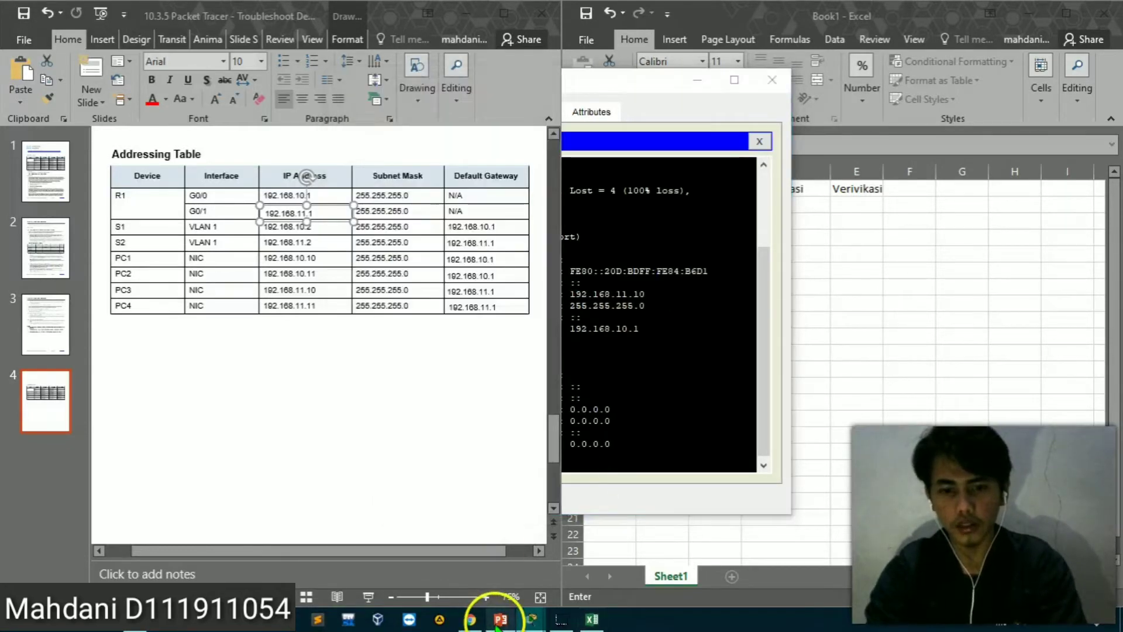
{"action": "left_click", "coordinate": [670, 100]}
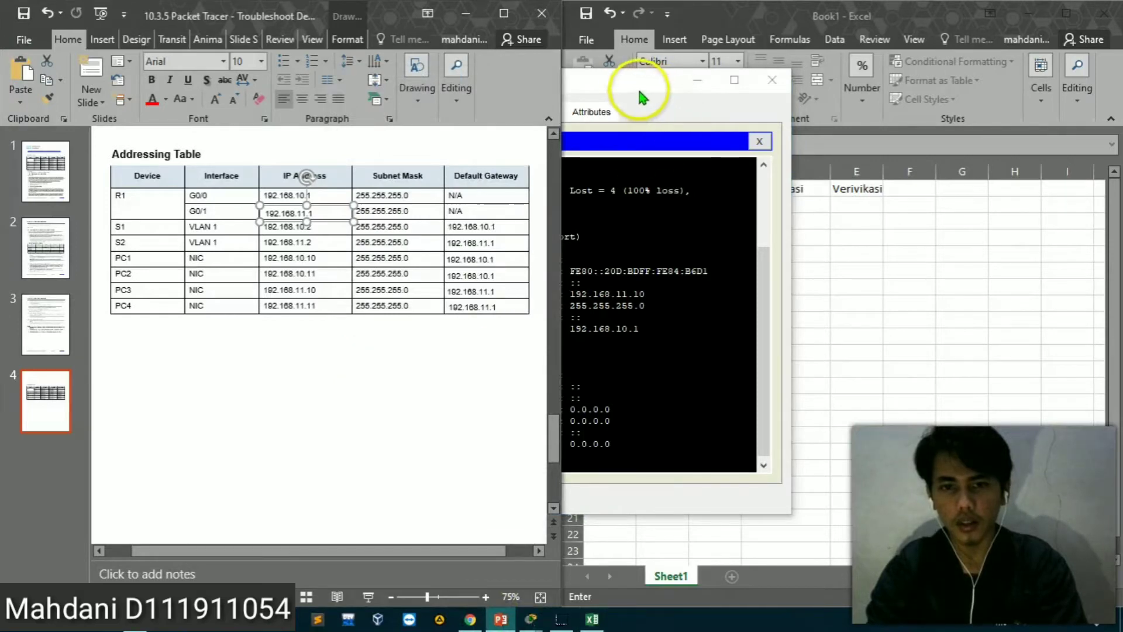
{"action": "left_click_drag", "start_coordinate": [639, 91], "coordinate": [802, 12]}
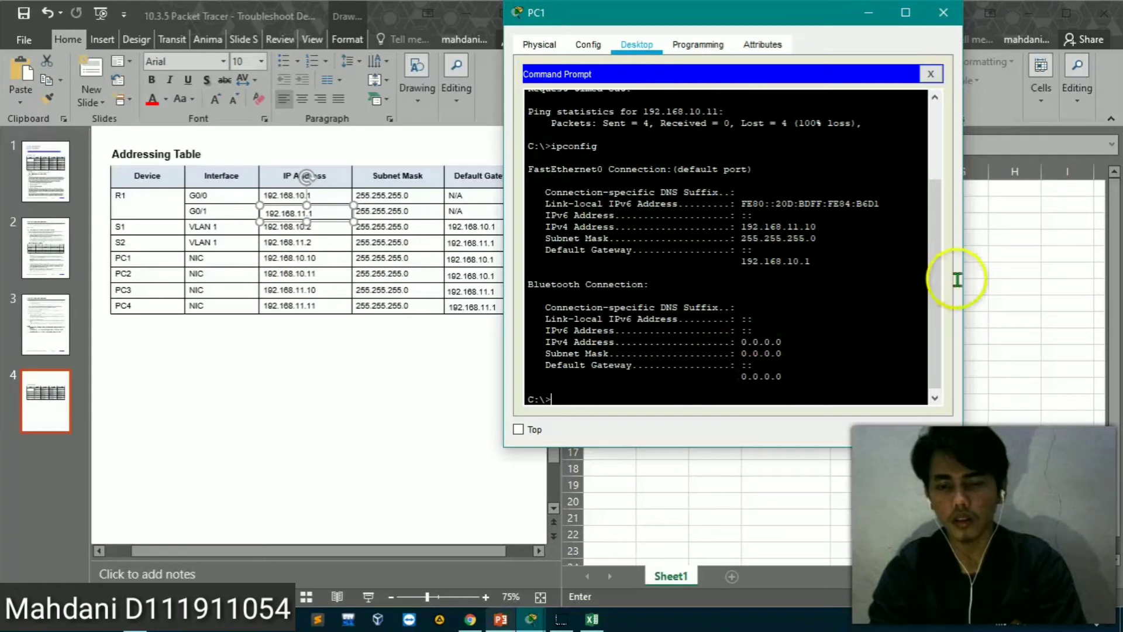
Check the sample documentation table in Chrome, then switch to Excel and record Alamat ip pc1 under Masalah for the PC1-Pc2 test
{"action": "left_click", "coordinate": [470, 620]}
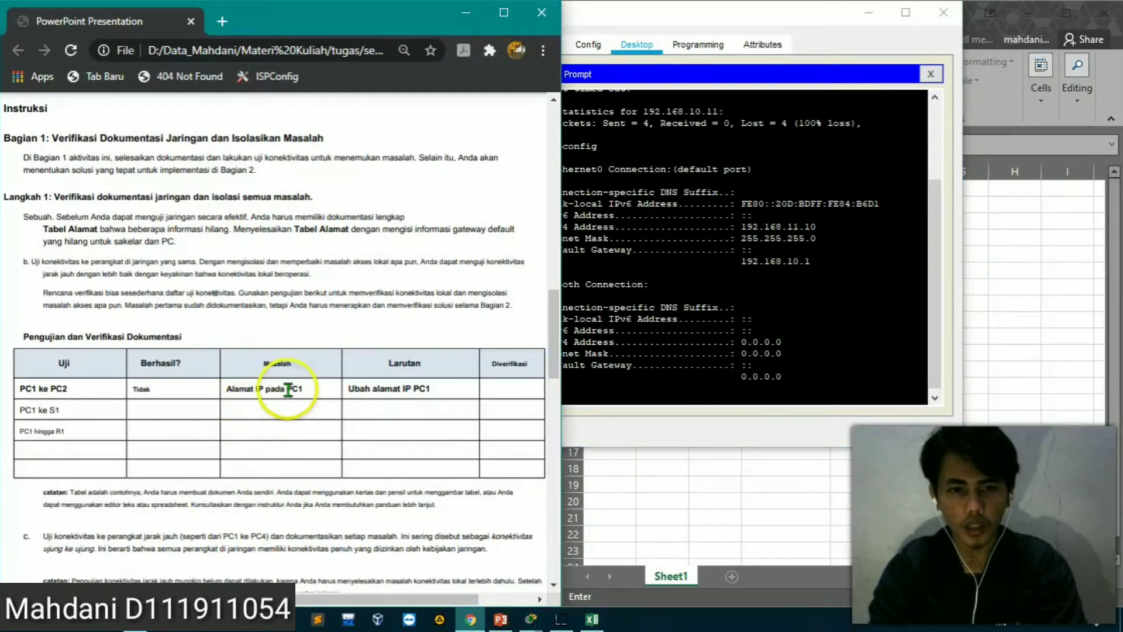
{"action": "left_click", "coordinate": [978, 361]}
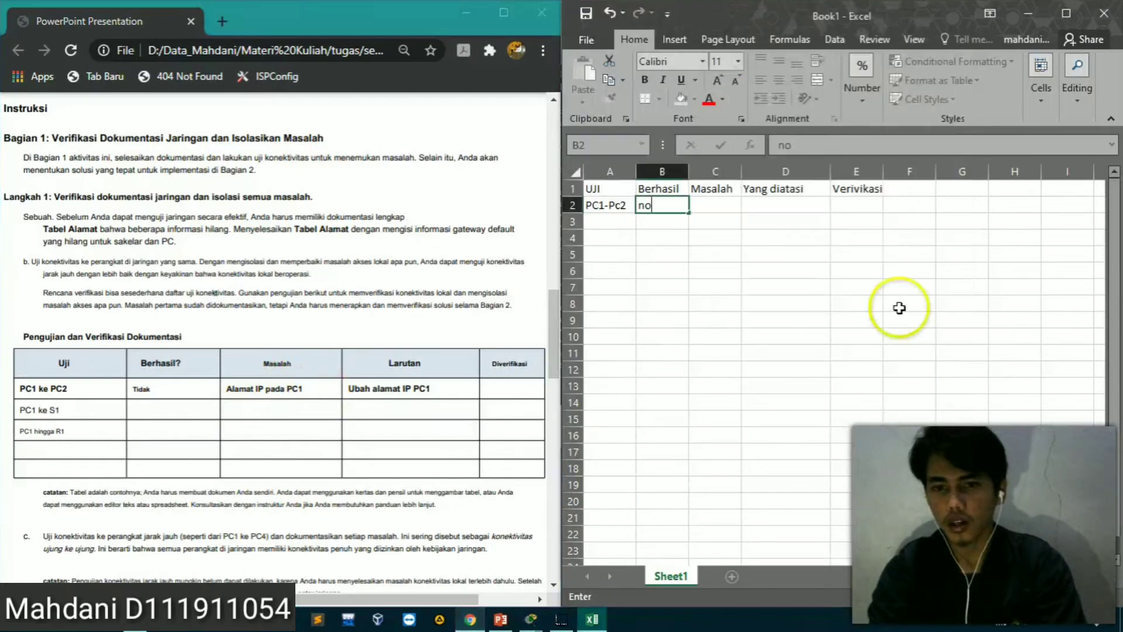
{"action": "left_click", "coordinate": [722, 207]}
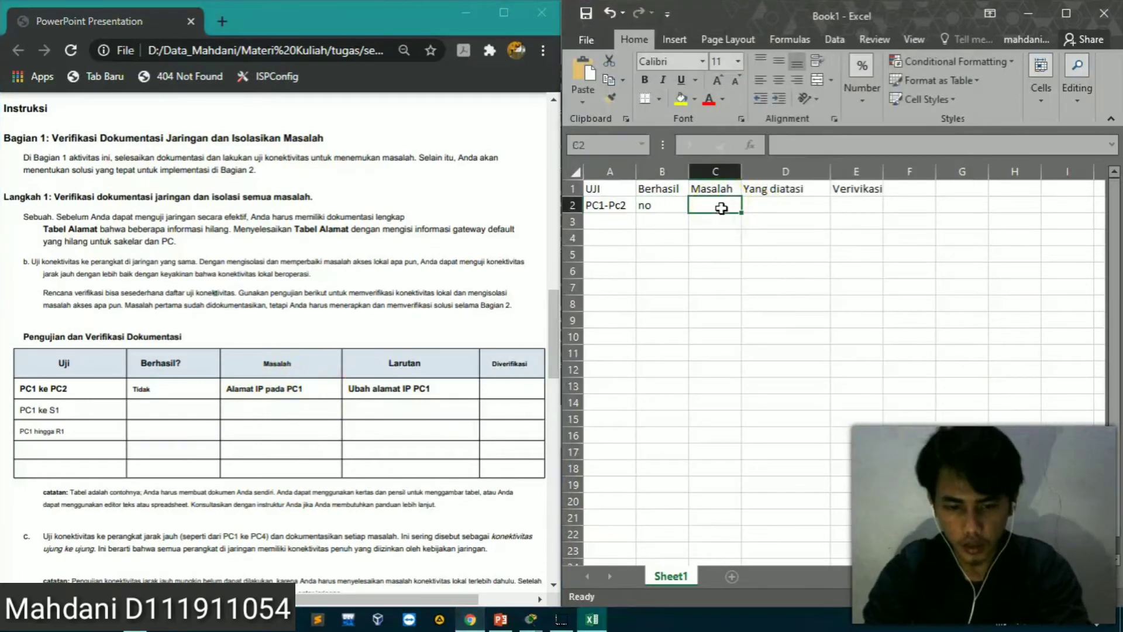
{"action": "type", "text": "Alamat"}
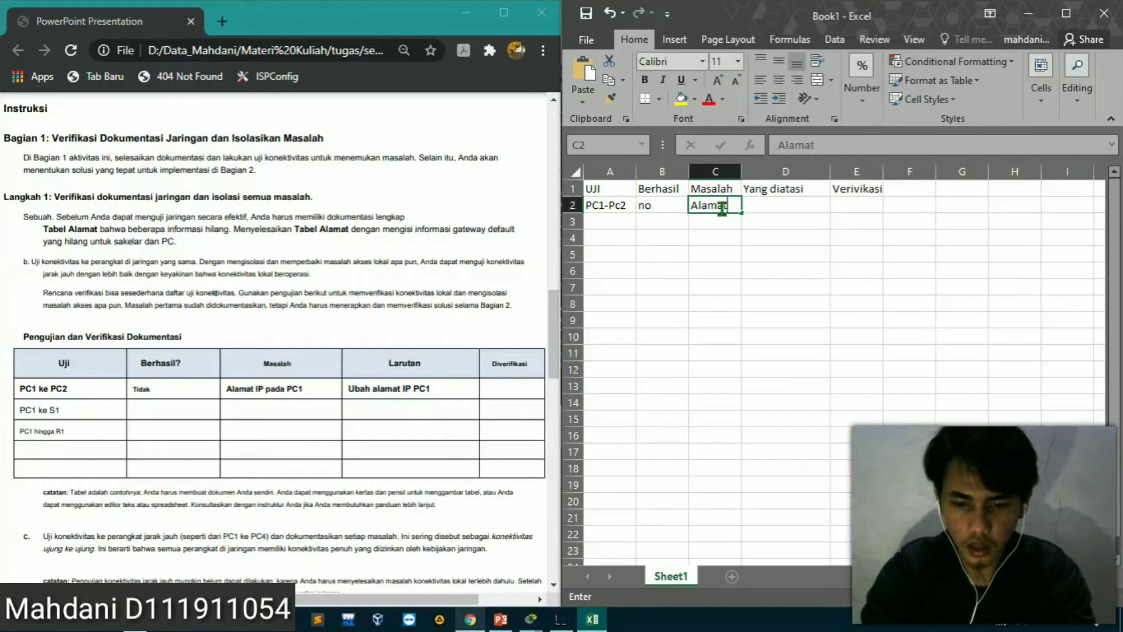
{"action": "type", "text": " ip pc1"}
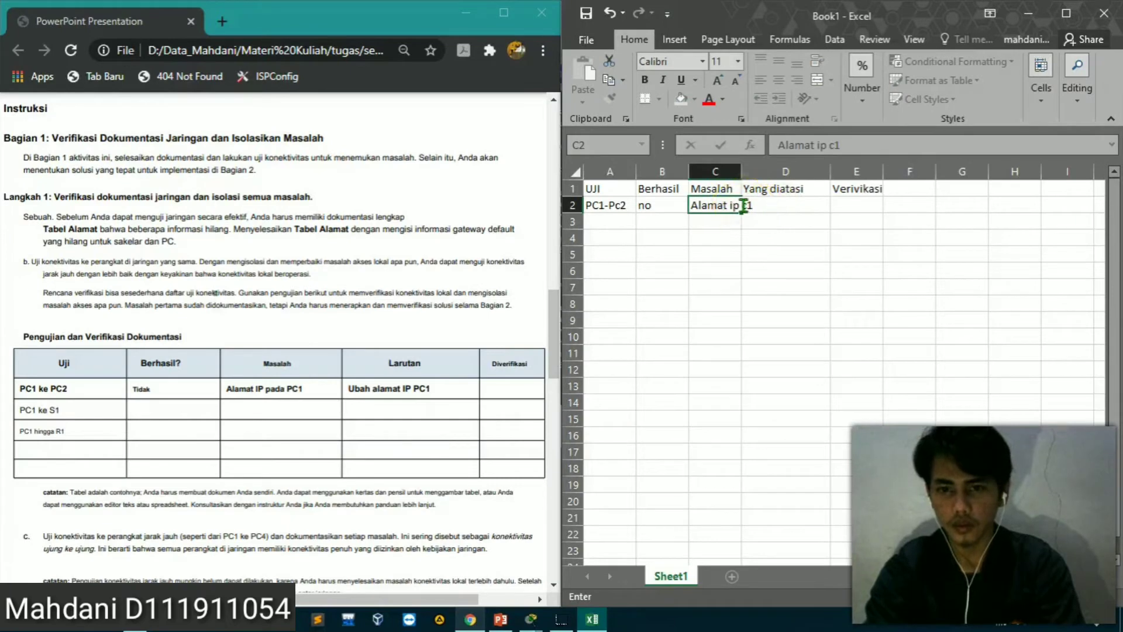
Widen the Masalah column to fit its text and enter Merupah ipnya under Yang diatasi for the PC1-Pc2 test
{"action": "left_click", "coordinate": [740, 170]}
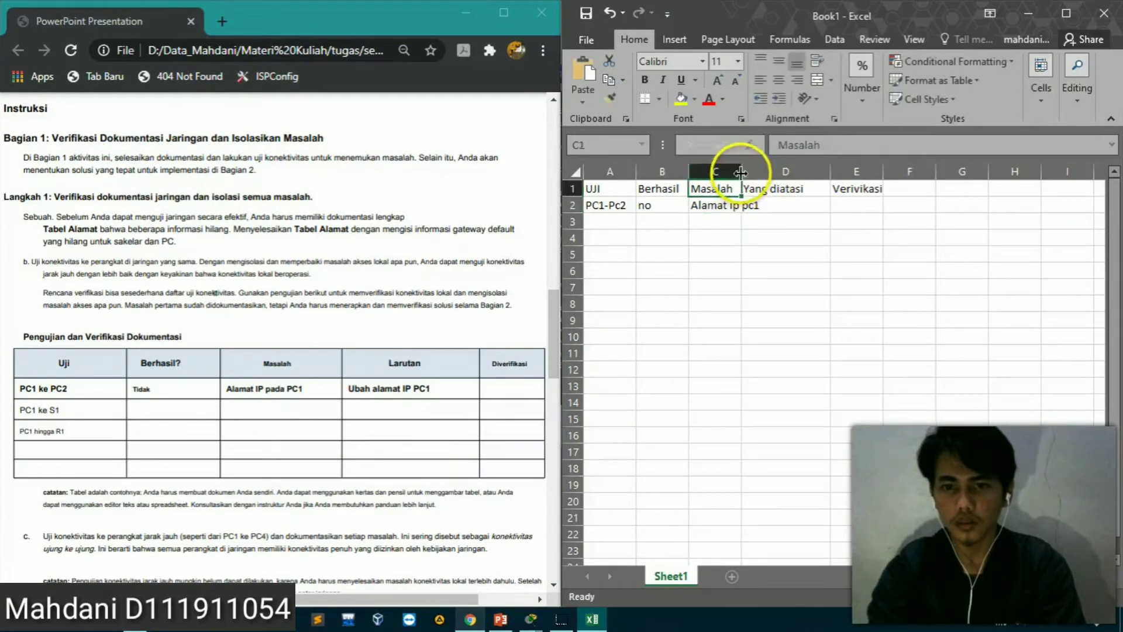
{"action": "left_click_drag", "start_coordinate": [742, 171], "coordinate": [793, 170]}
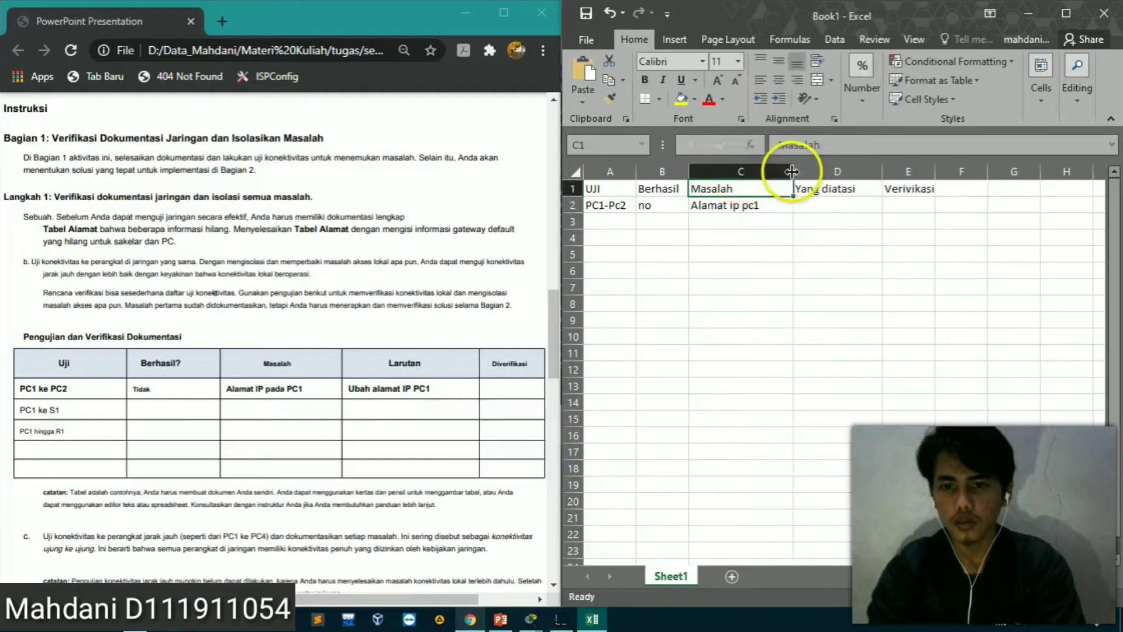
{"action": "left_click", "coordinate": [836, 204]}
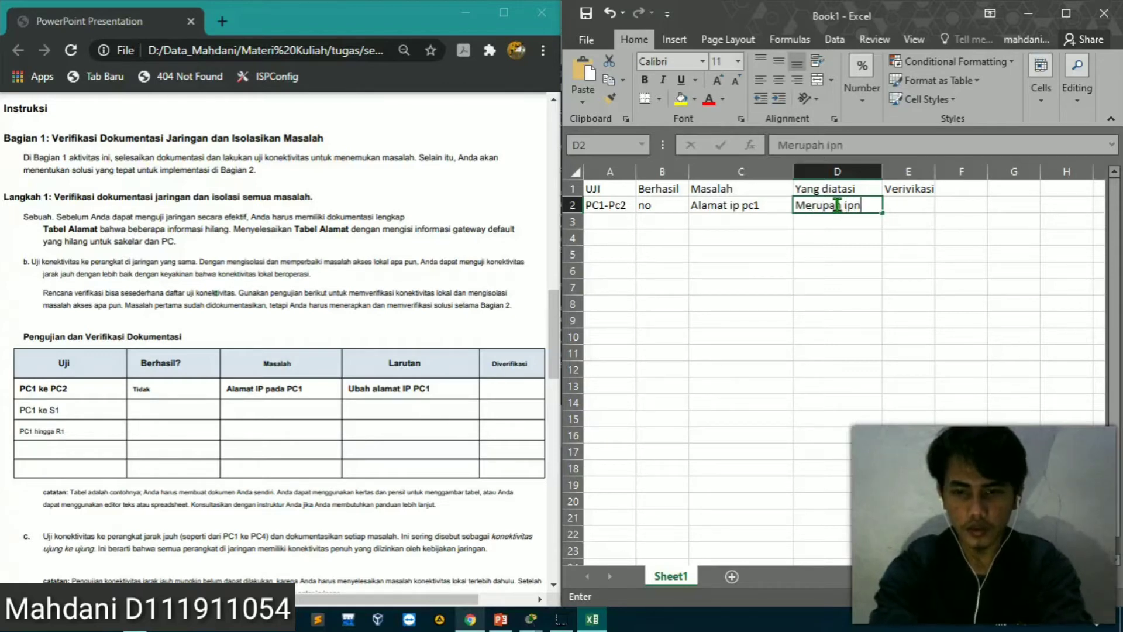
{"action": "left_click", "coordinate": [912, 205]}
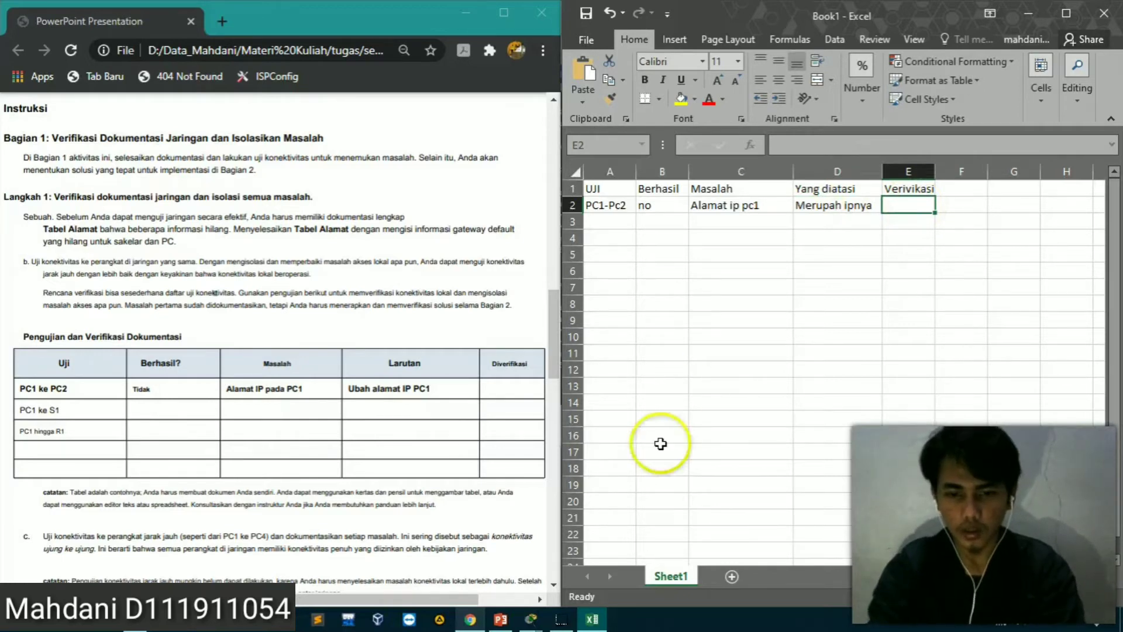
Switch to Packet Tracer and set PC1's static IPv4 address to 192.168.10.10 in its IP Configuration
{"action": "left_click", "coordinate": [531, 619]}
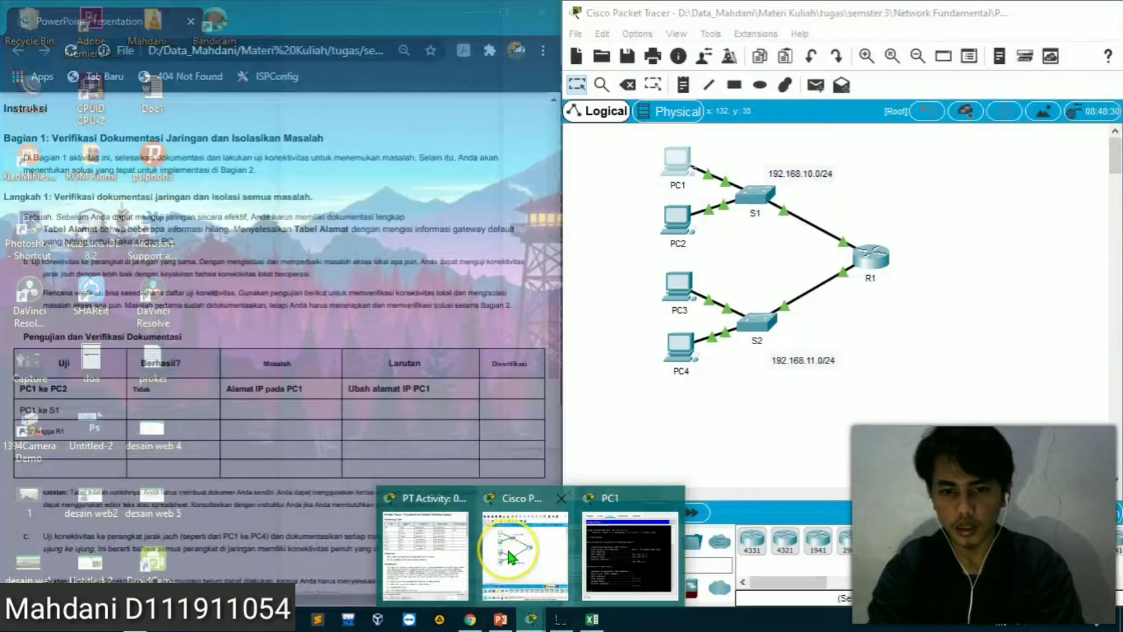
{"action": "left_click", "coordinate": [521, 553]}
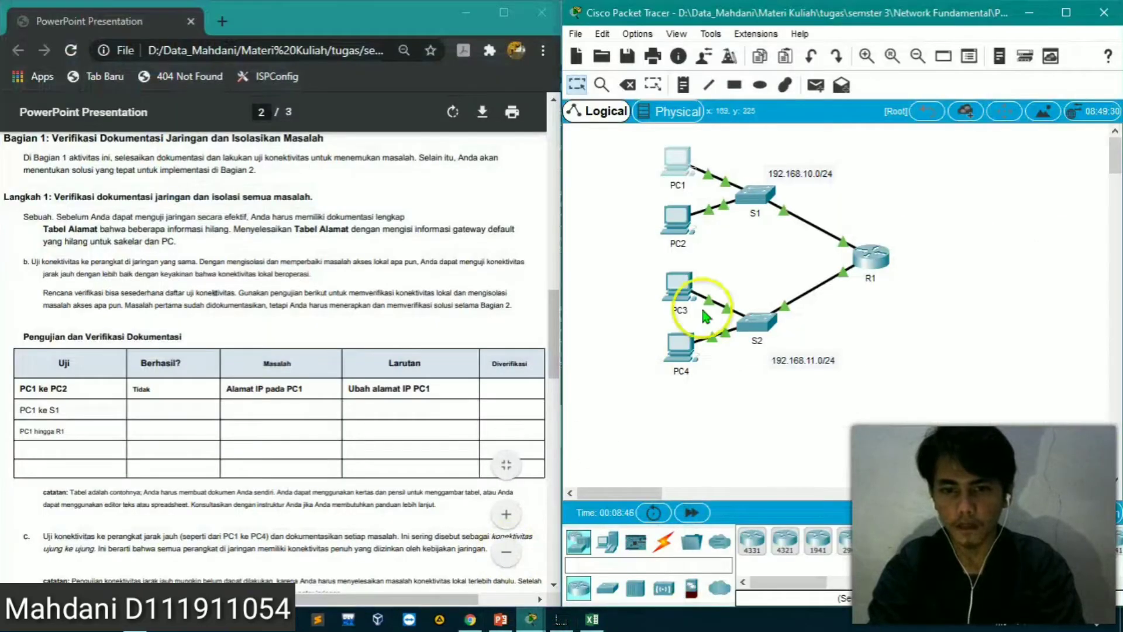
{"action": "left_click", "coordinate": [676, 159]}
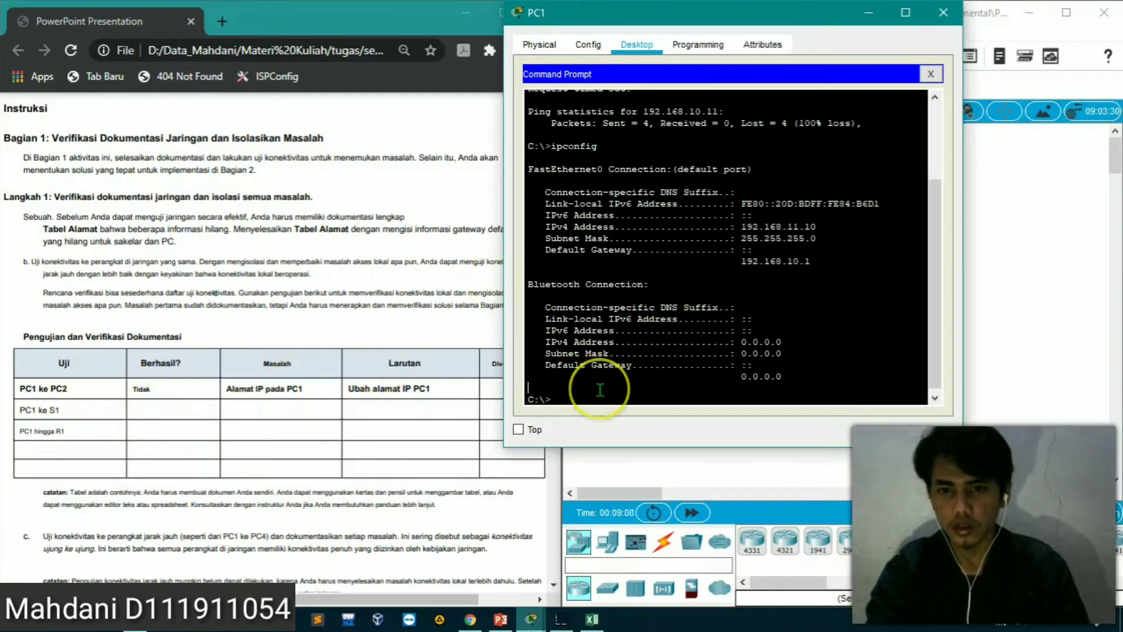
{"action": "left_click", "coordinate": [930, 74]}
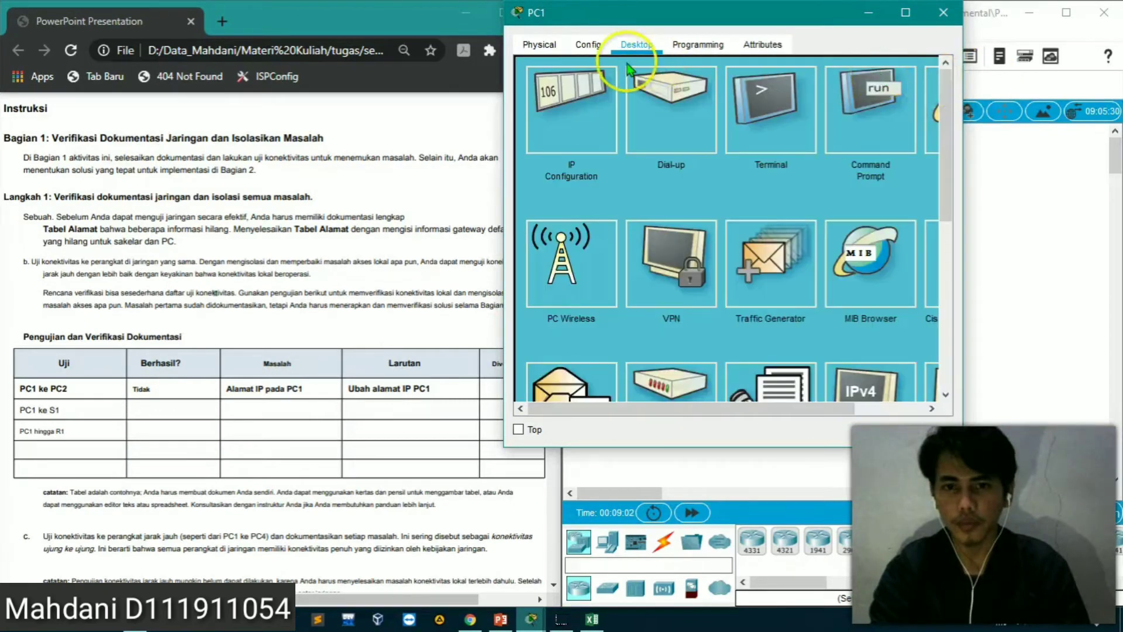
{"action": "left_click", "coordinate": [577, 111]}
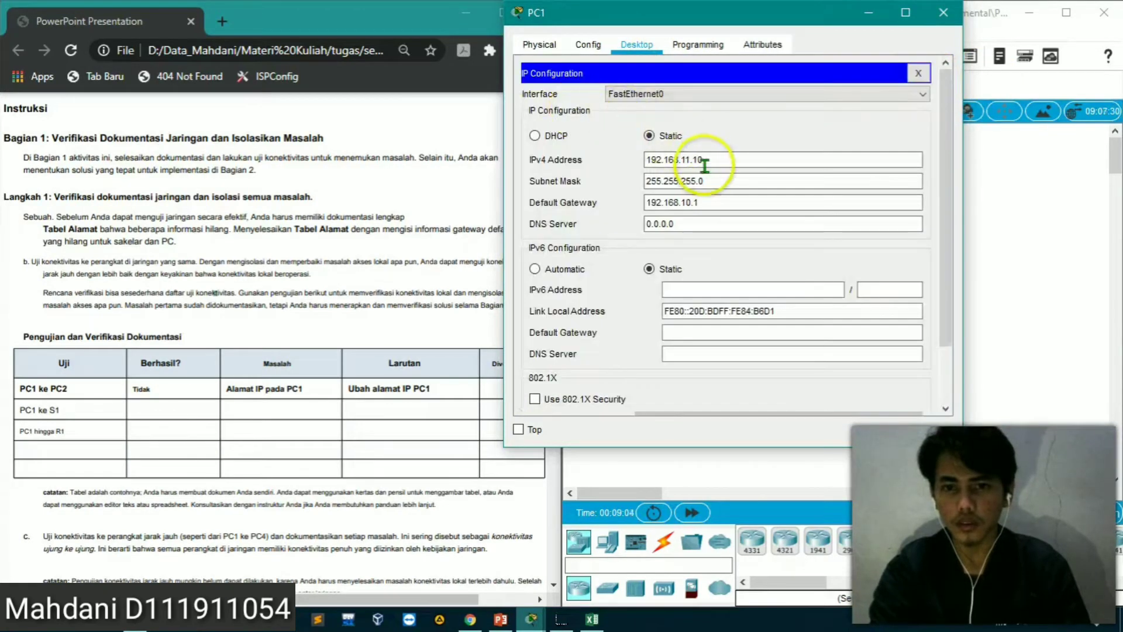
{"action": "left_click", "coordinate": [688, 162]}
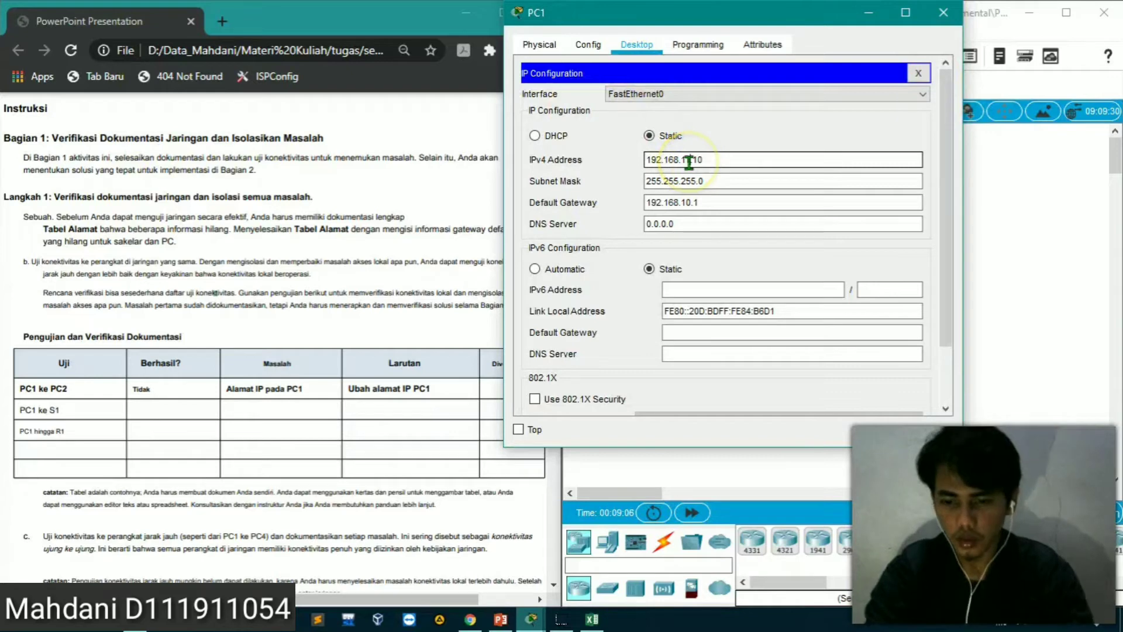
{"action": "left_click", "coordinate": [689, 162]}
{"action": "key", "text": "BackSpace"}
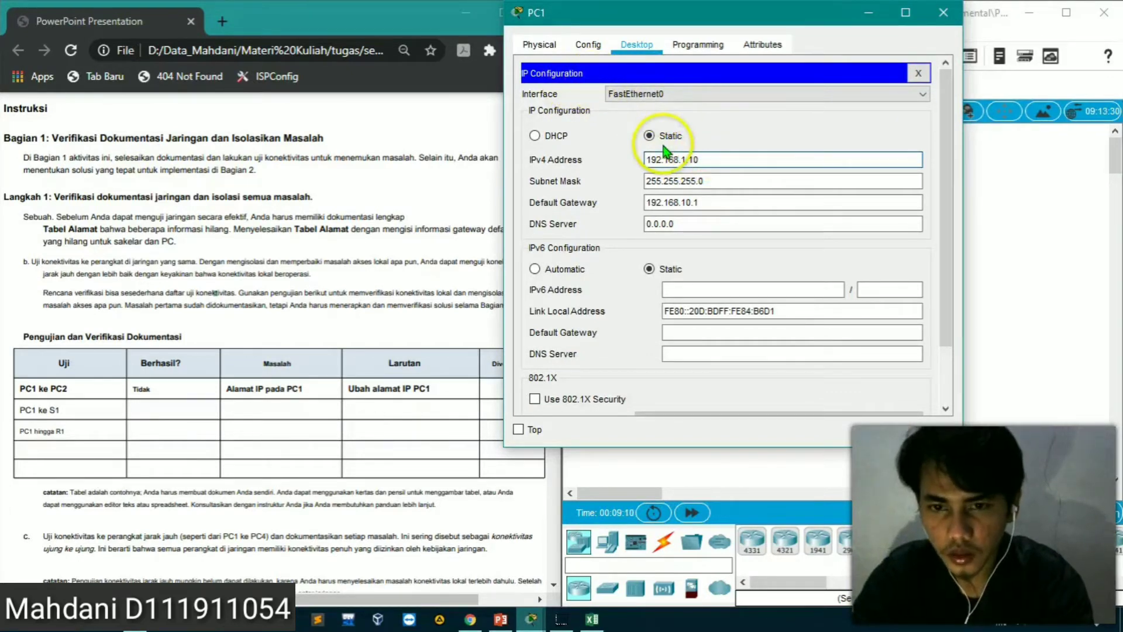
{"action": "left_click", "coordinate": [918, 76]}
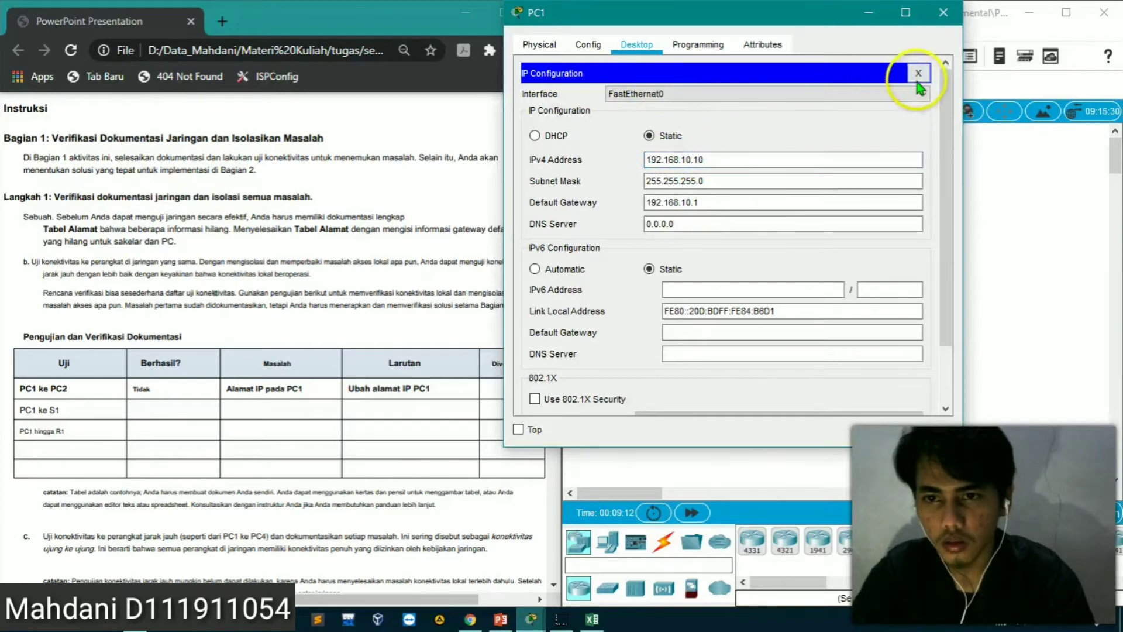
Reopen PC1's Command Prompt, ping PC2 at 192.168.10.11 again, and stop the ping
{"action": "left_click", "coordinate": [915, 83]}
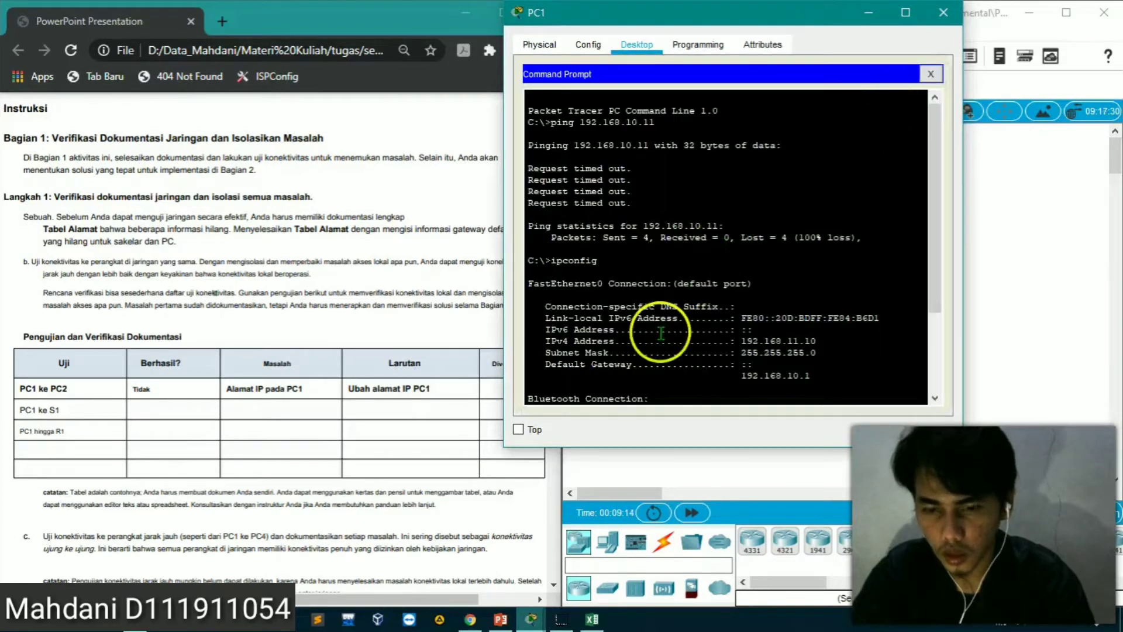
{"action": "key", "text": "Return"}
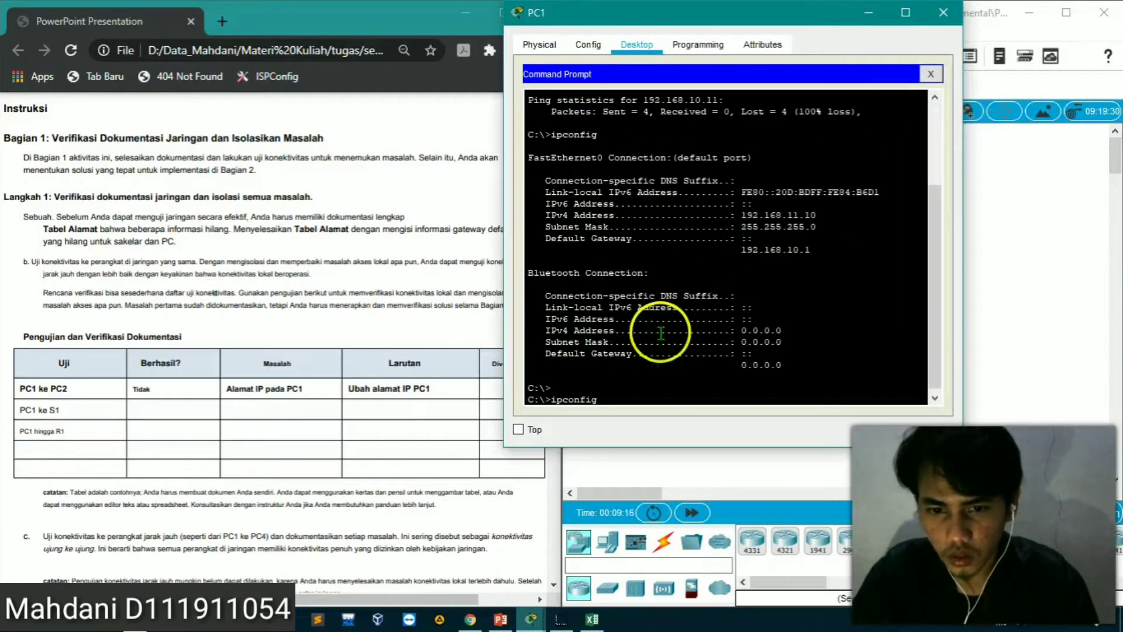
{"action": "key", "text": "Return"}
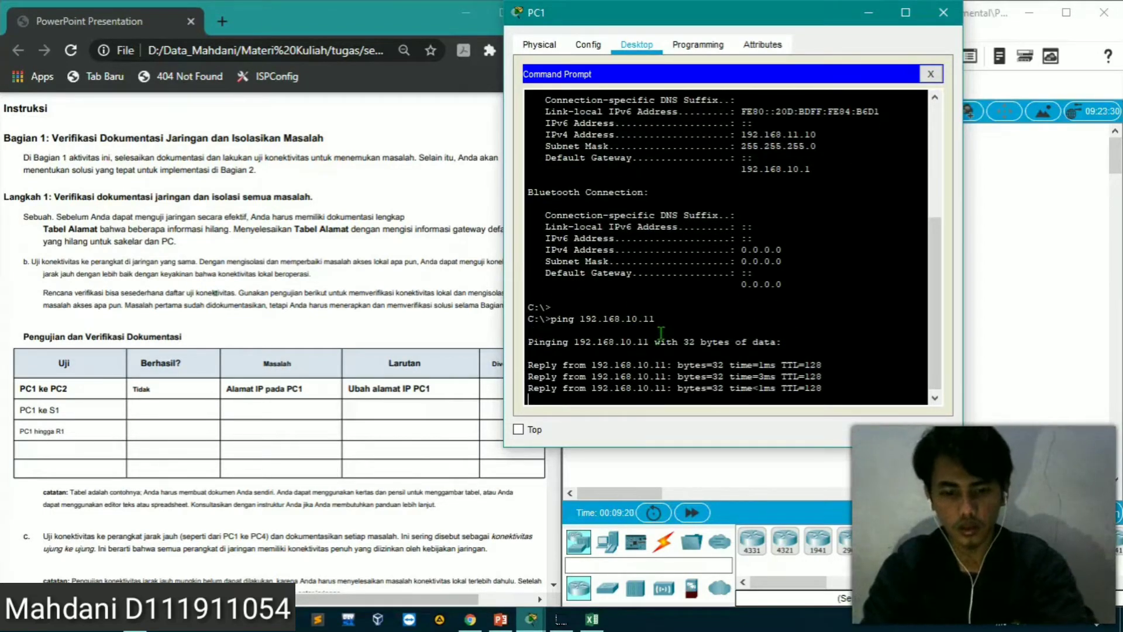
{"action": "key", "text": "ctrl+c"}
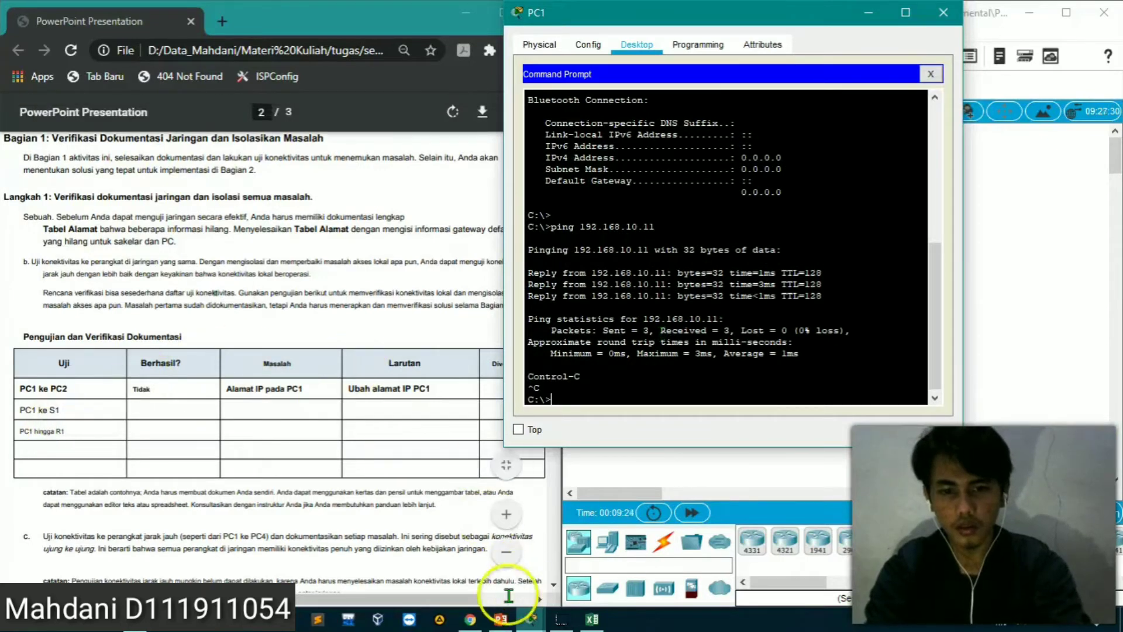
Bring up the PowerPoint addressing table, return to PC1's Command Prompt, and ping S1 at 192.168.10.2 and R1 at 192.168.10.1
{"action": "left_click", "coordinate": [499, 621]}
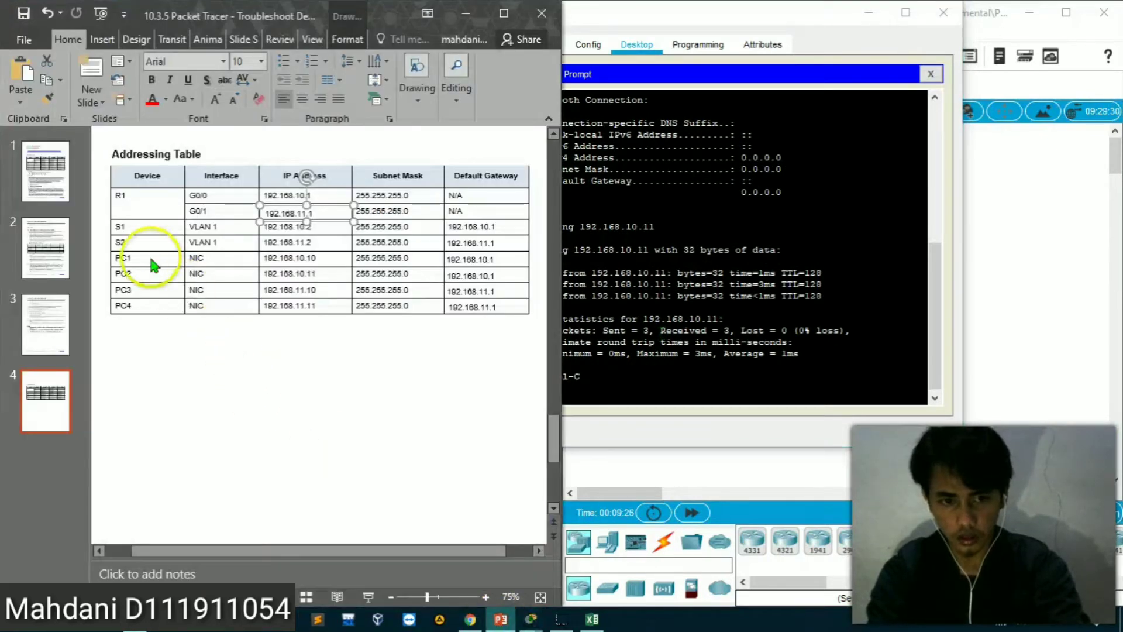
{"action": "left_click", "coordinate": [642, 376]}
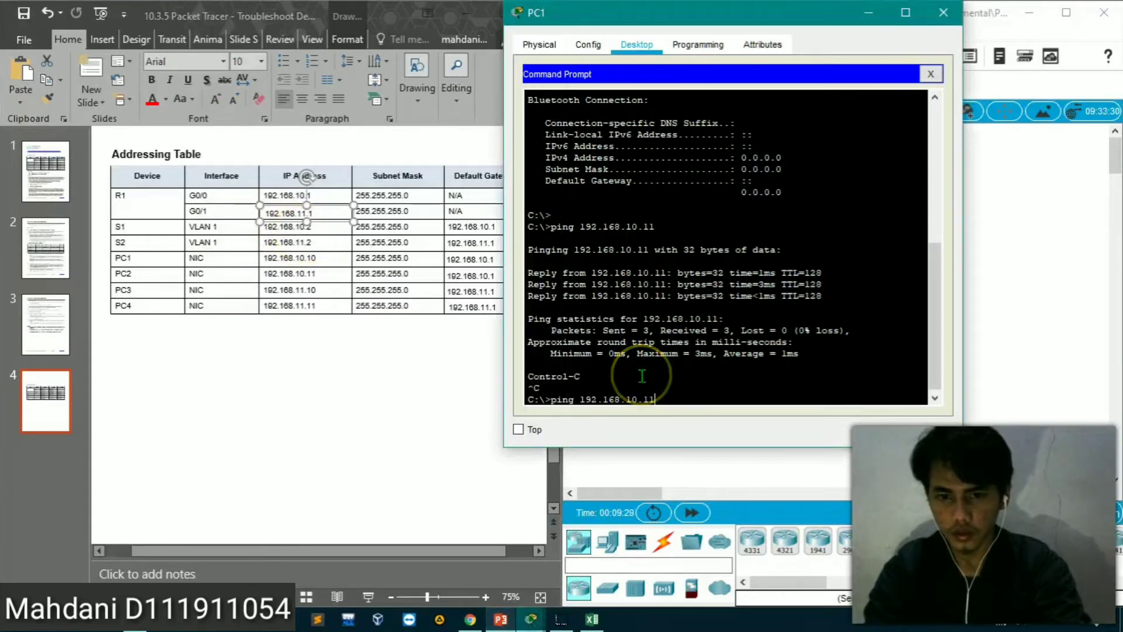
{"action": "key", "text": "BackSpace"}
{"action": "type", "text": "2"}
{"action": "key", "text": "Return"}
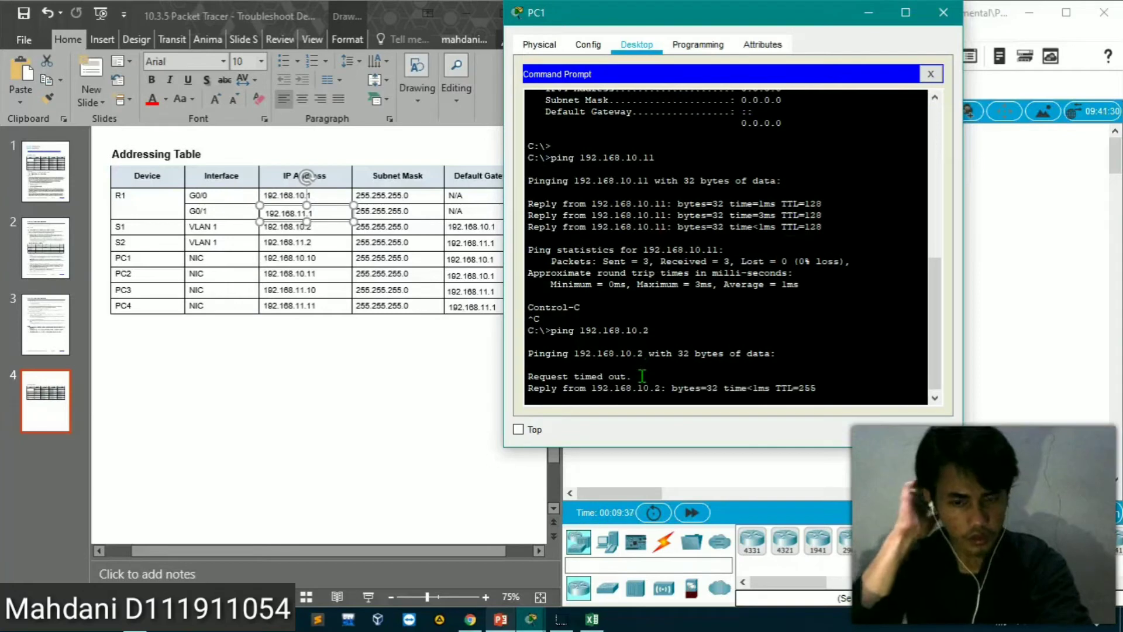
{"action": "key", "text": "Return"}
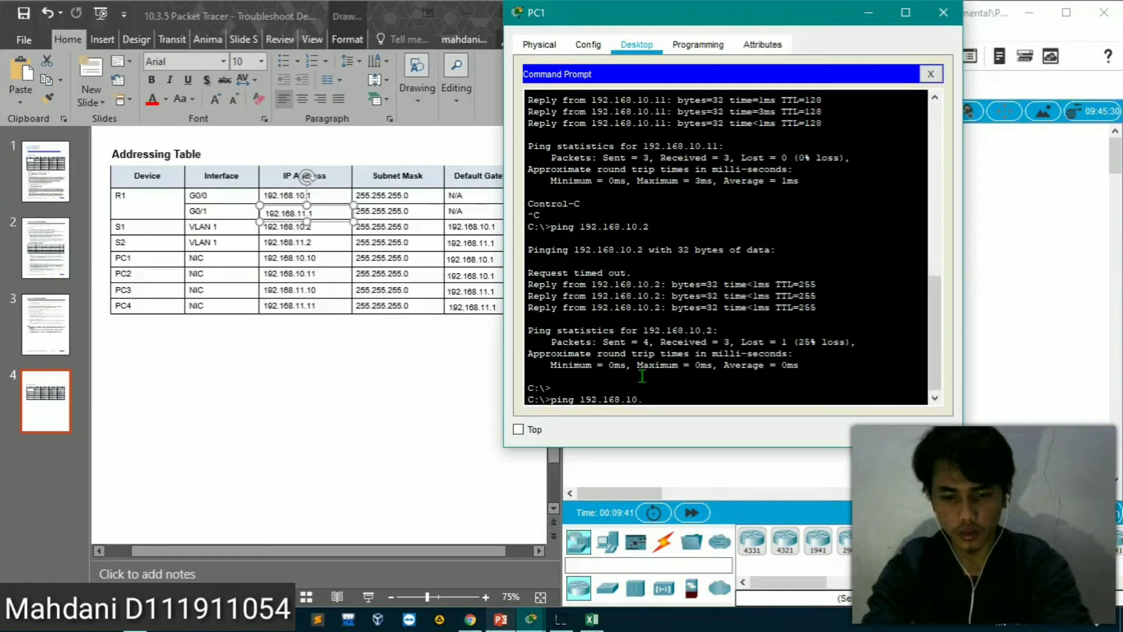
{"action": "key", "text": "Return"}
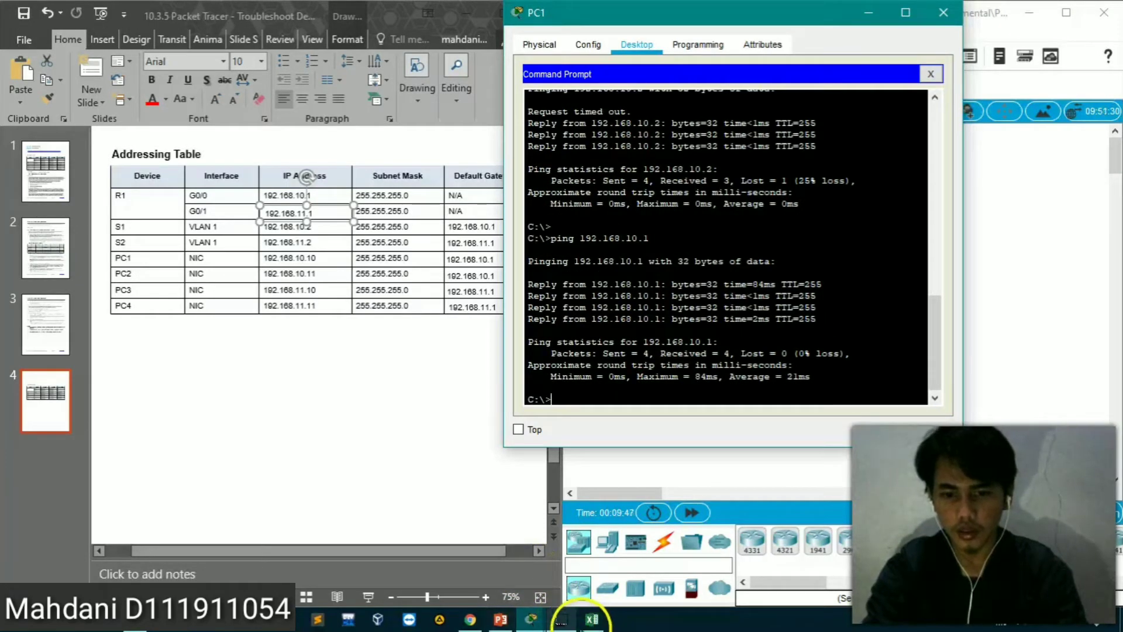
Switch to Excel and enter PC1-S1 as the second test under UJI in cell A3
{"action": "left_click", "coordinate": [591, 619]}
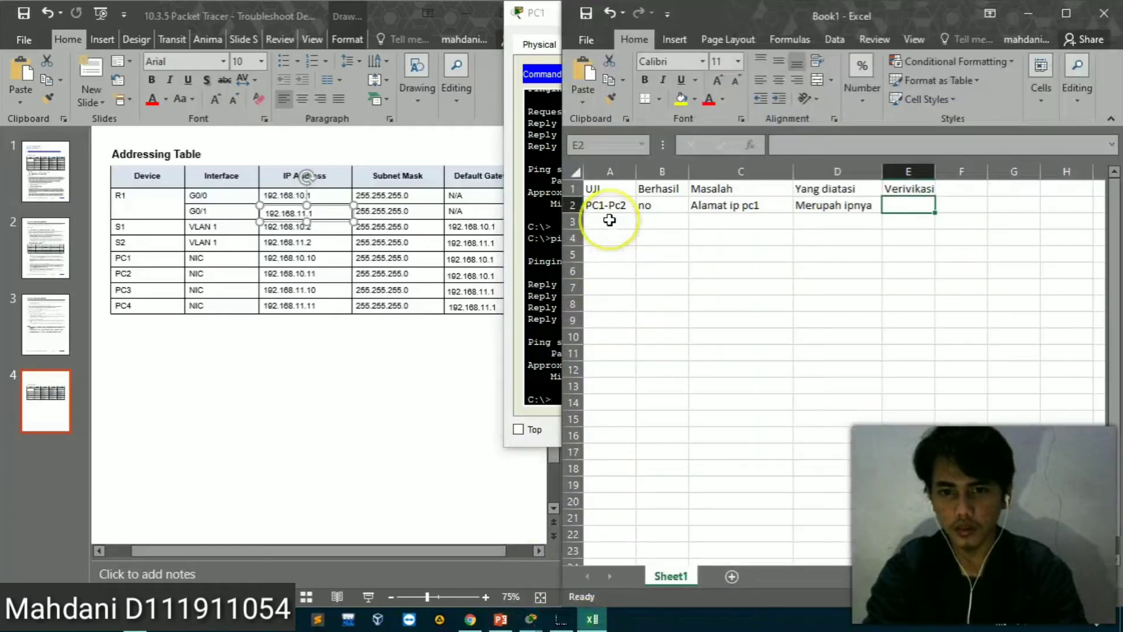
{"action": "left_click", "coordinate": [610, 220]}
{"action": "type", "text": "PC!_"}
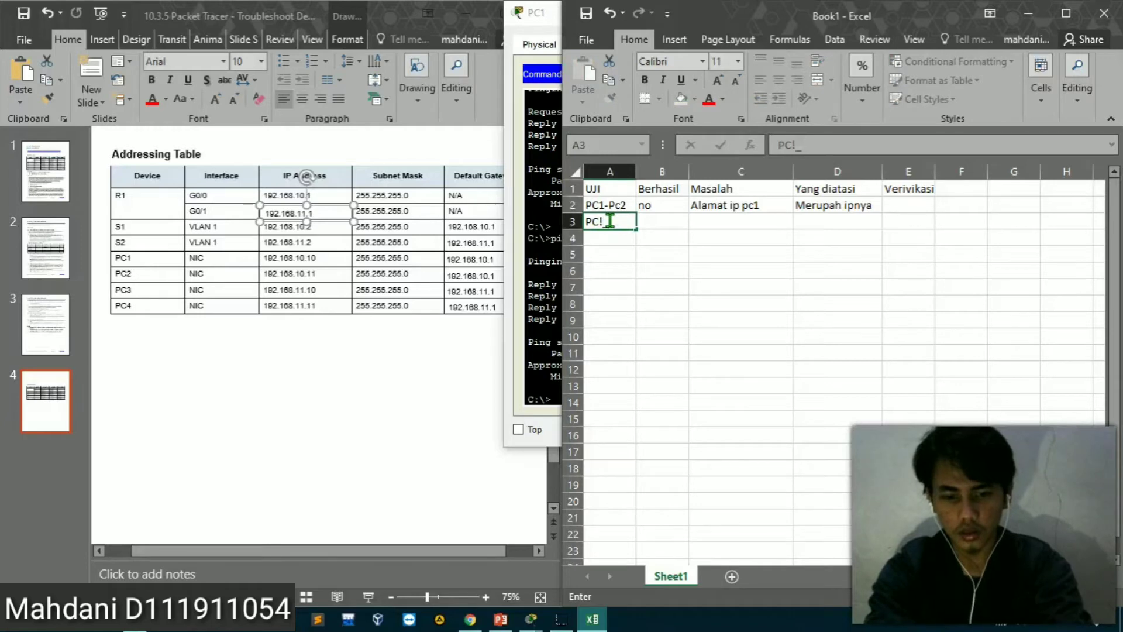
{"action": "key", "text": "BackSpace"}
{"action": "type", "text": "1"}
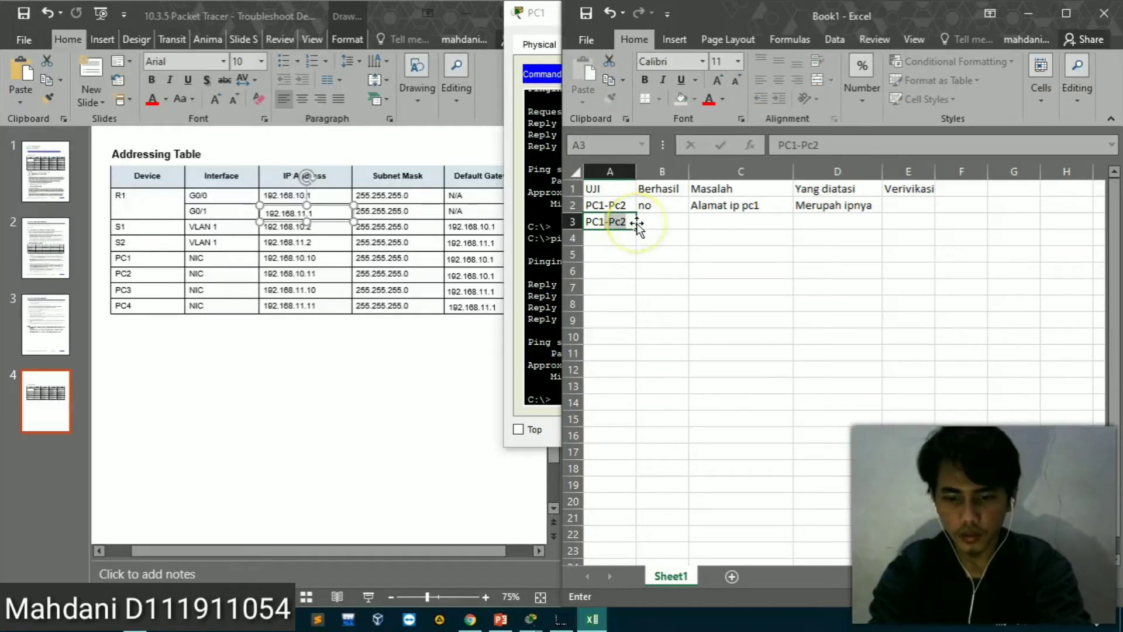
{"action": "type", "text": "S1"}
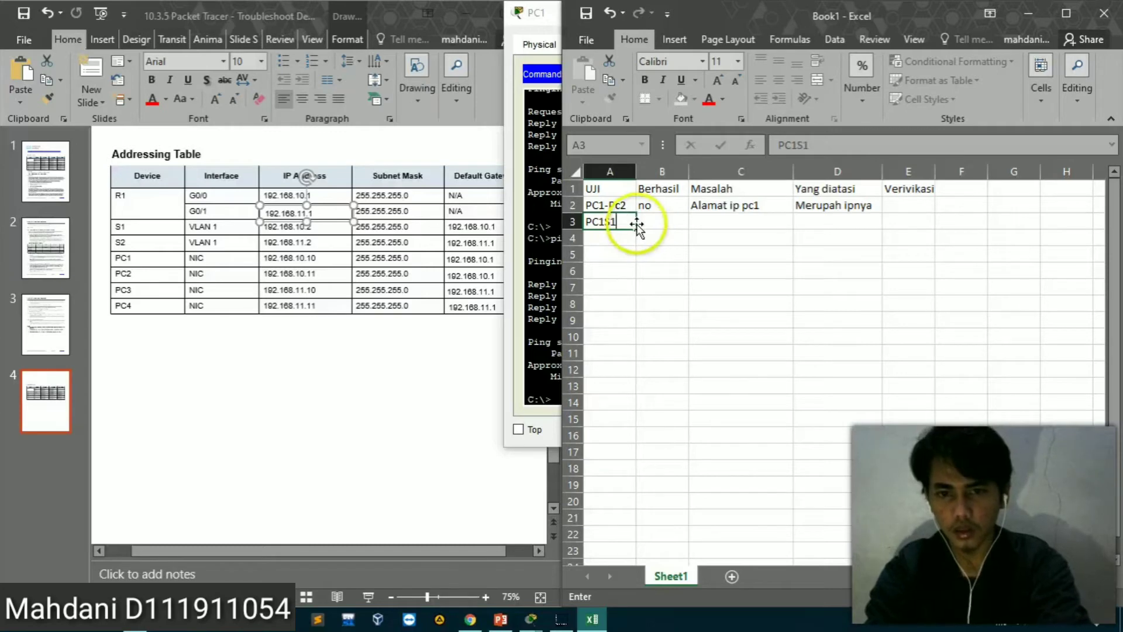
Enter Pc1-R1 as the third test in cell A4 and enter no under Berhasil in B3 and B4
{"action": "left_click", "coordinate": [598, 241]}
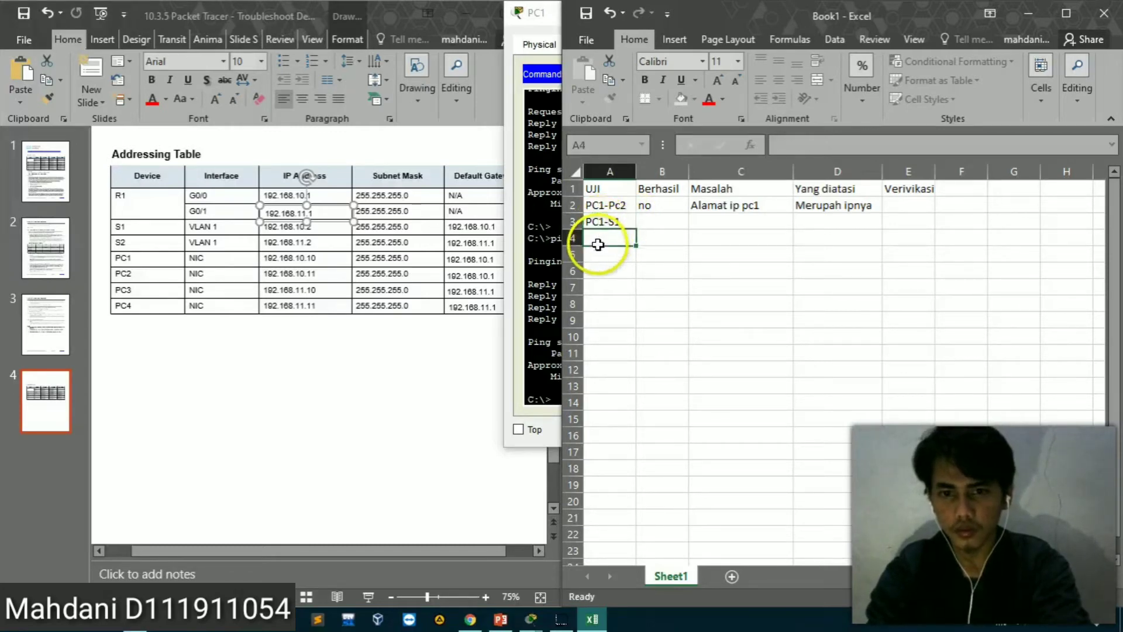
{"action": "type", "text": "Pc1"}
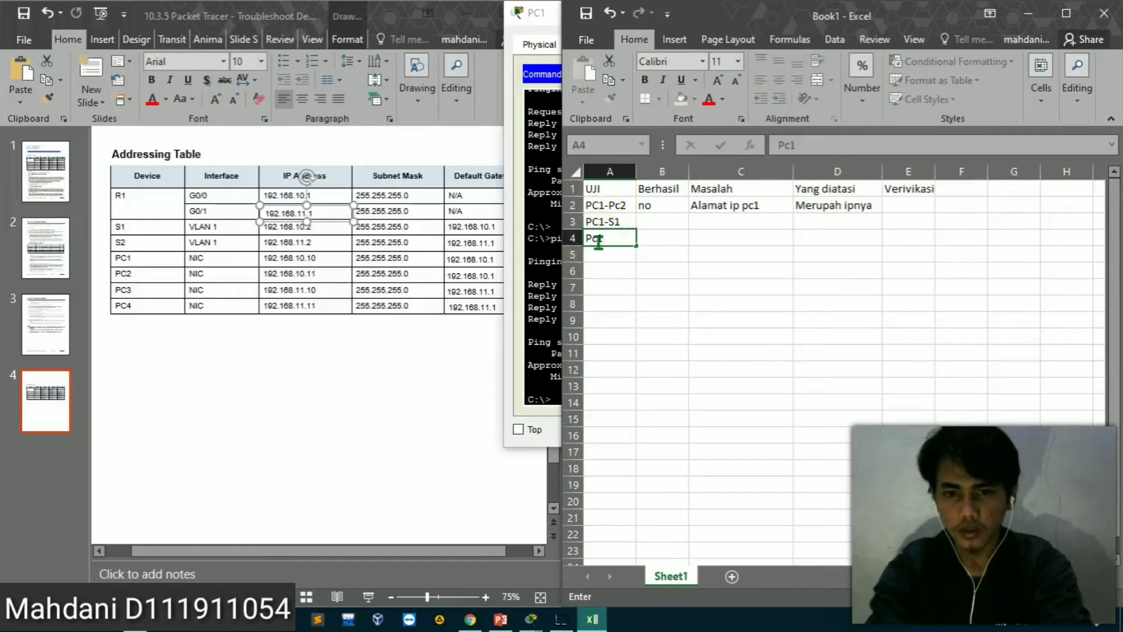
{"action": "type", "text": "-R1"}
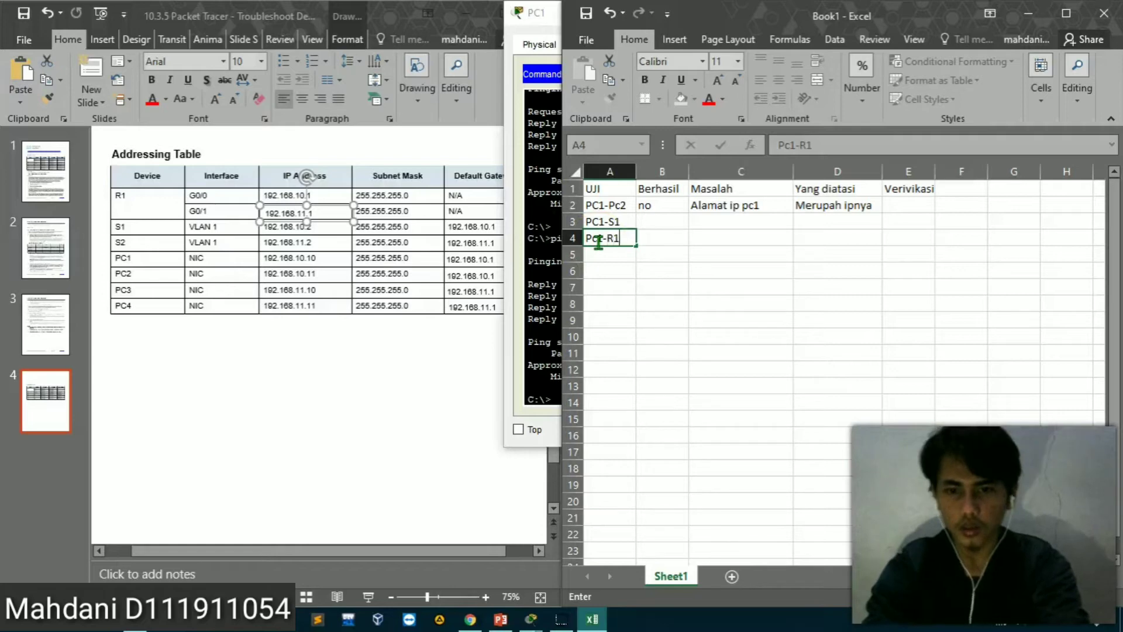
{"action": "left_click", "coordinate": [659, 223]}
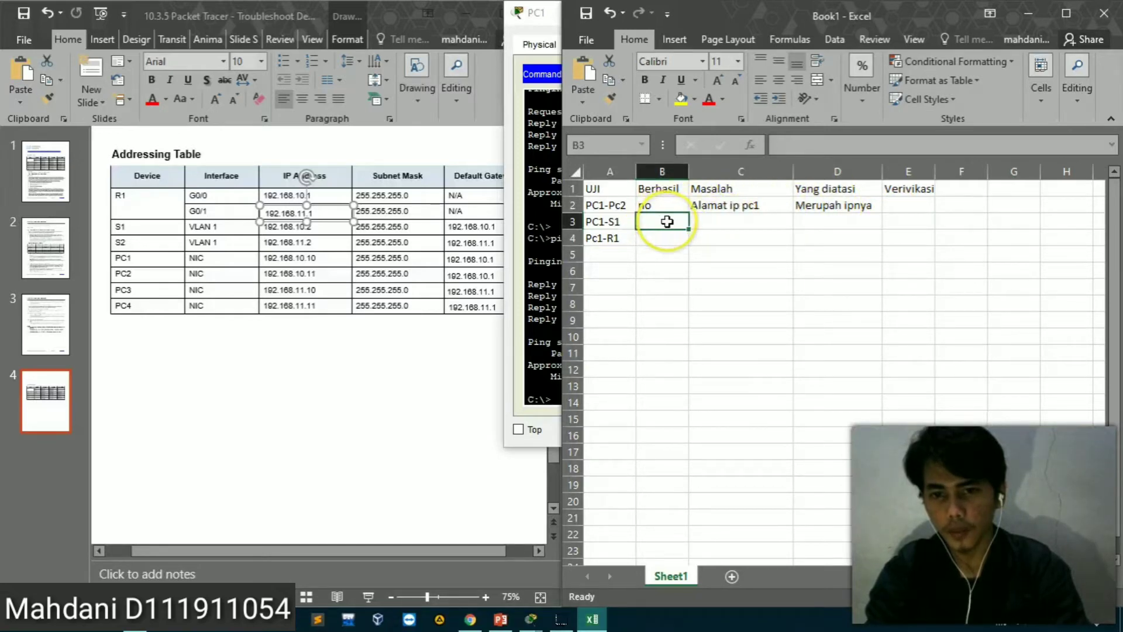
{"action": "type", "text": "no"}
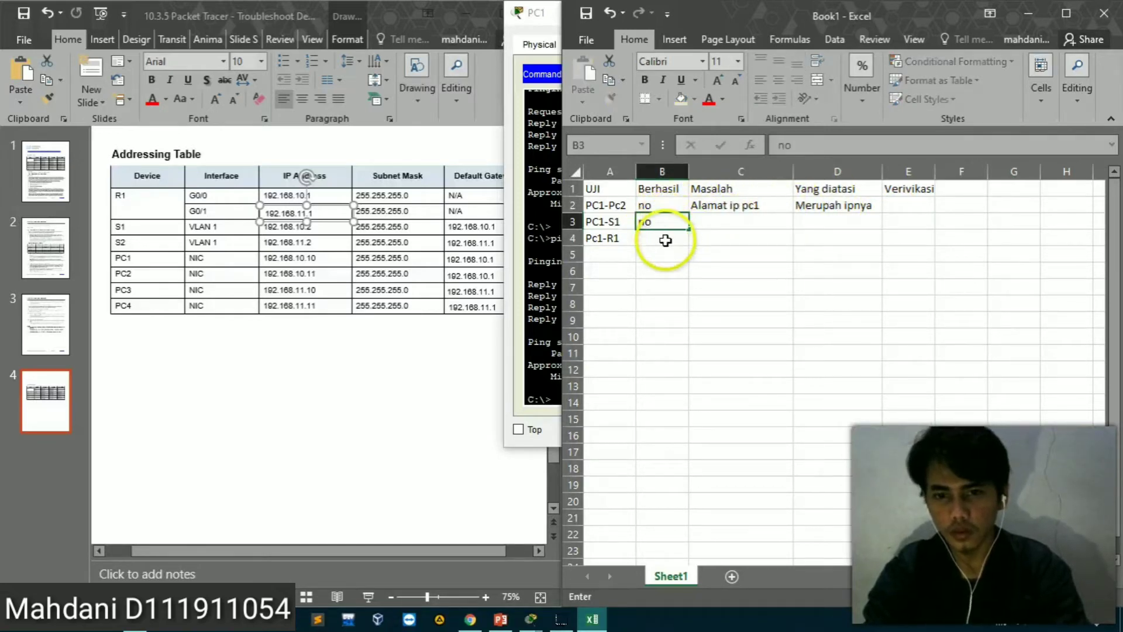
{"action": "left_click", "coordinate": [665, 240]}
{"action": "type", "text": "no"}
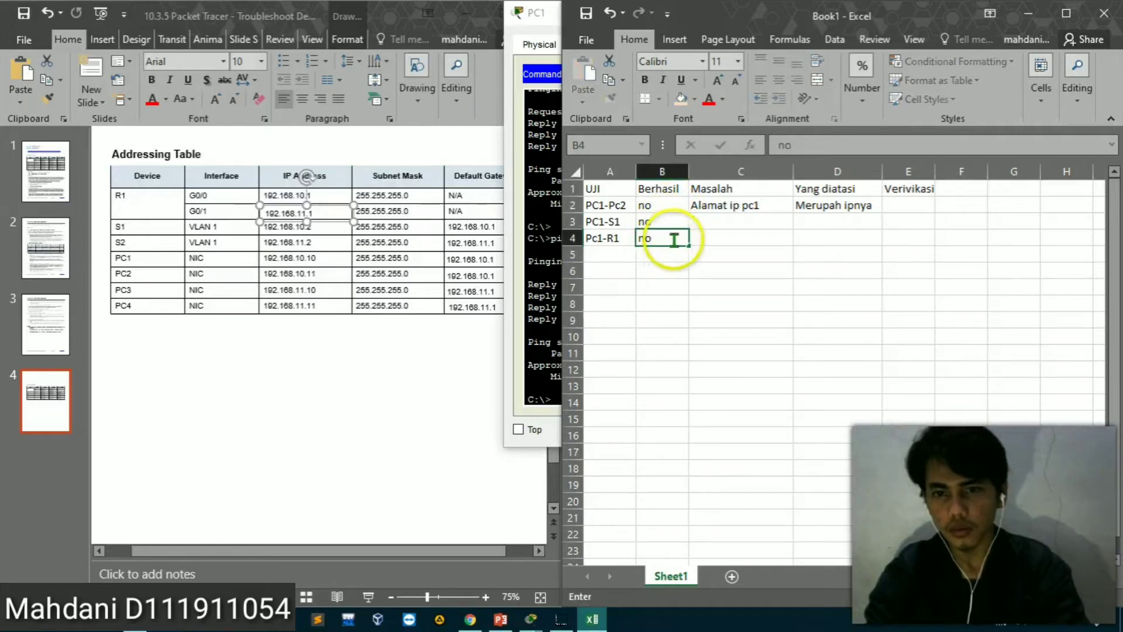
Fill the Masalah entry in C2 down to C4, then correct D2 to Merubah ipnya and fill it down to D4
{"action": "left_click", "coordinate": [741, 206]}
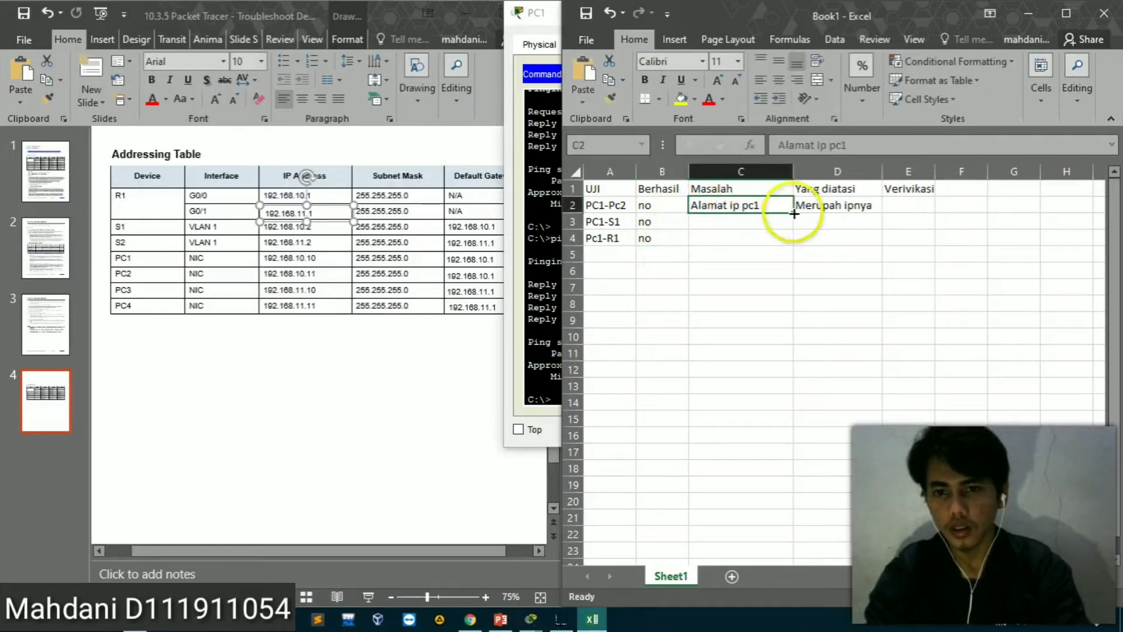
{"action": "left_click_drag", "start_coordinate": [793, 214], "coordinate": [788, 251]}
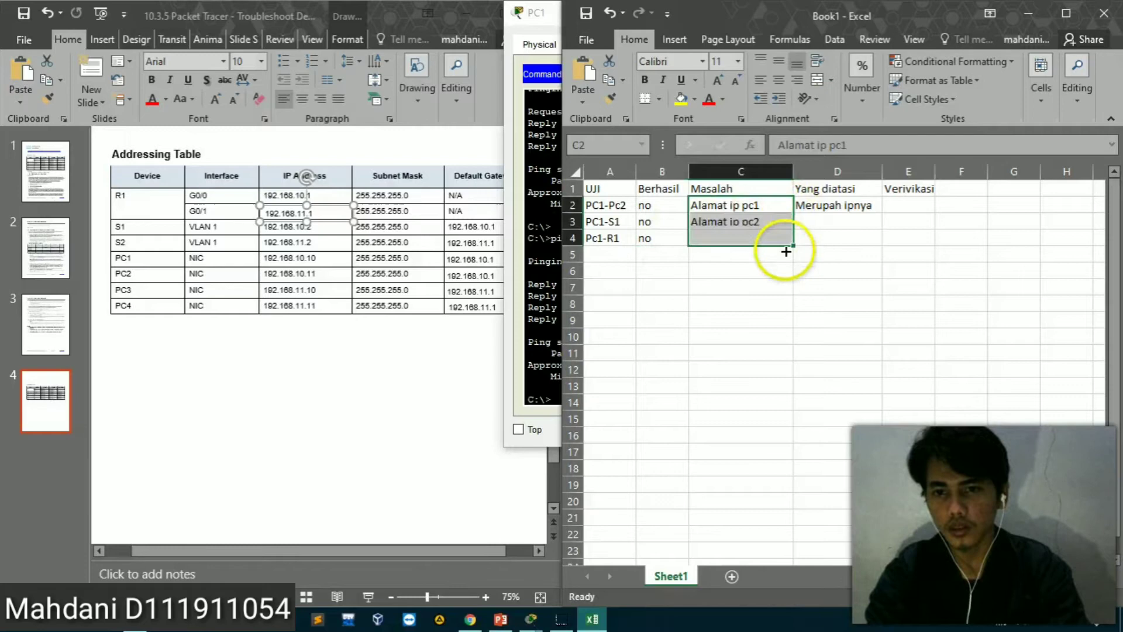
{"action": "left_click", "coordinate": [858, 215]}
{"action": "double_click", "coordinate": [828, 205]}
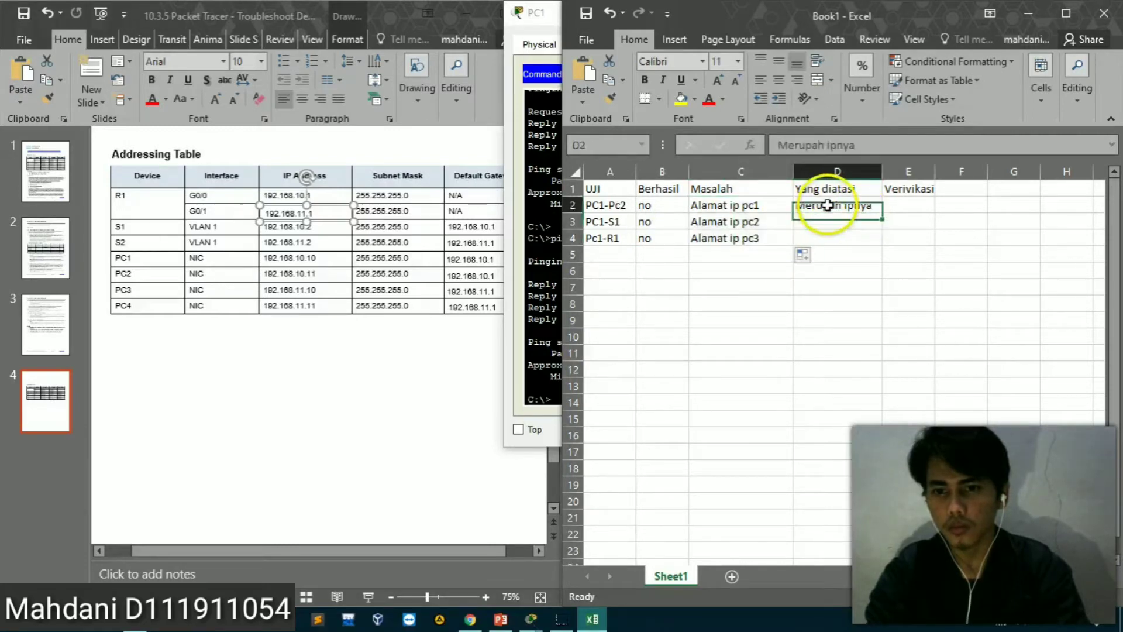
{"action": "key", "text": "BackSpace"}
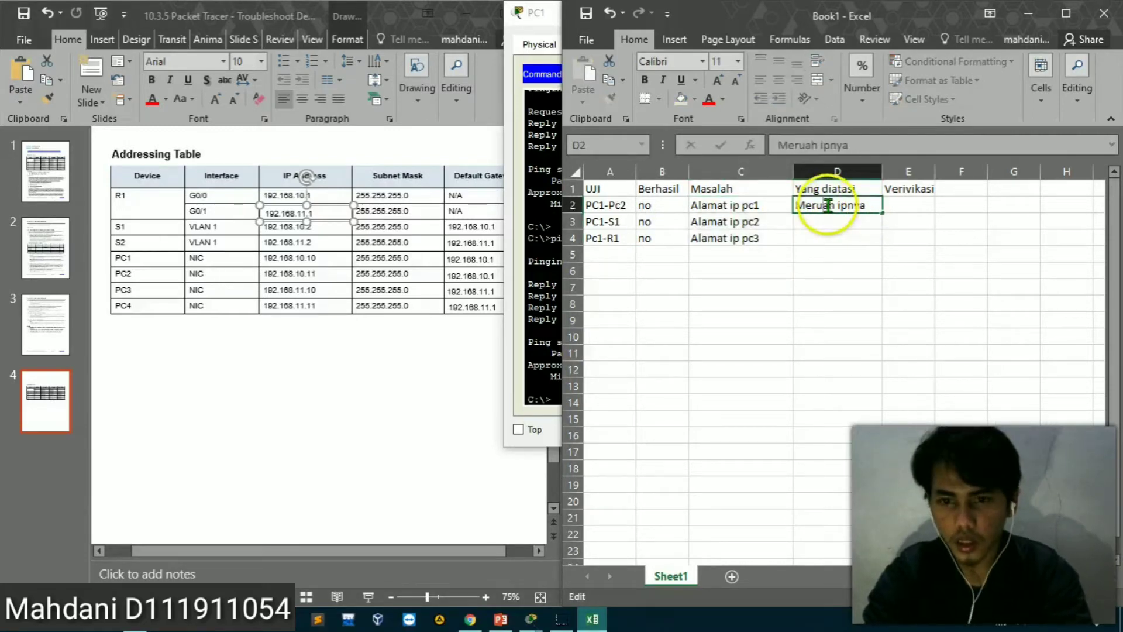
{"action": "type", "text": "b"}
{"action": "key", "text": "Return"}
{"action": "left_click", "coordinate": [865, 209]}
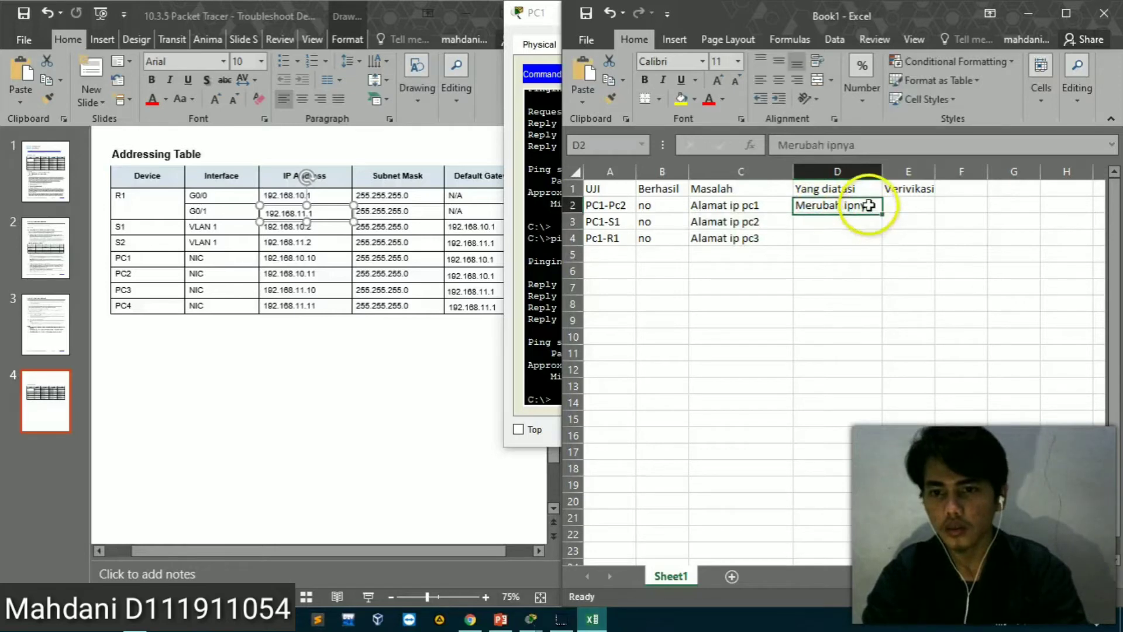
{"action": "left_click_drag", "start_coordinate": [881, 213], "coordinate": [876, 250]}
Enter *** under Verivikasi in E2 and fill it down through E4
{"action": "left_click", "coordinate": [909, 209]}
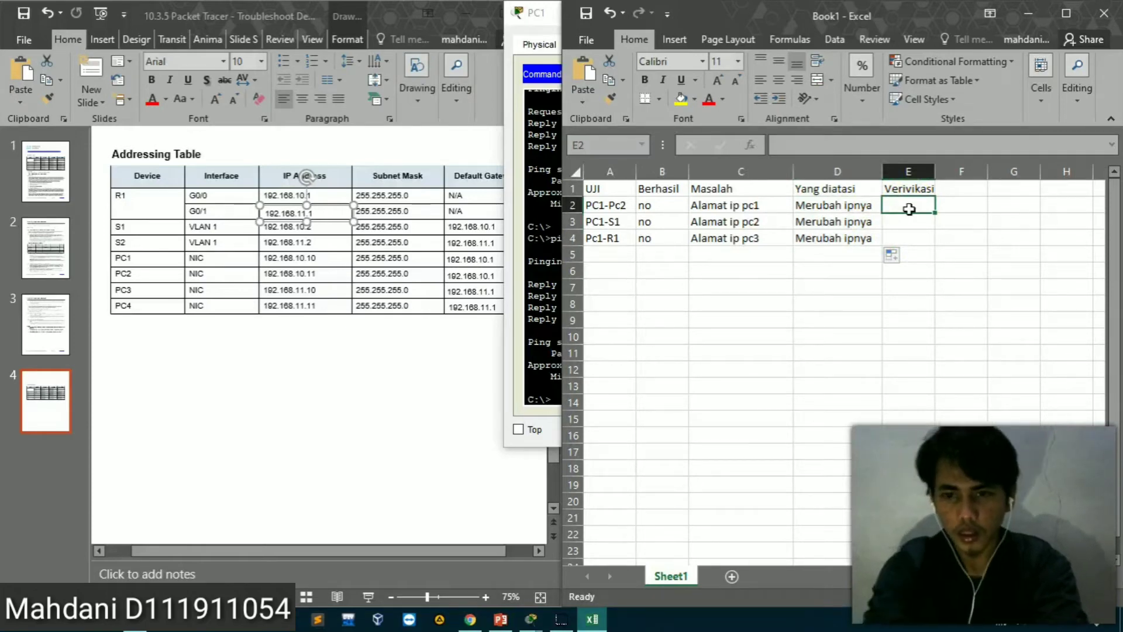
{"action": "type", "text": "*"}
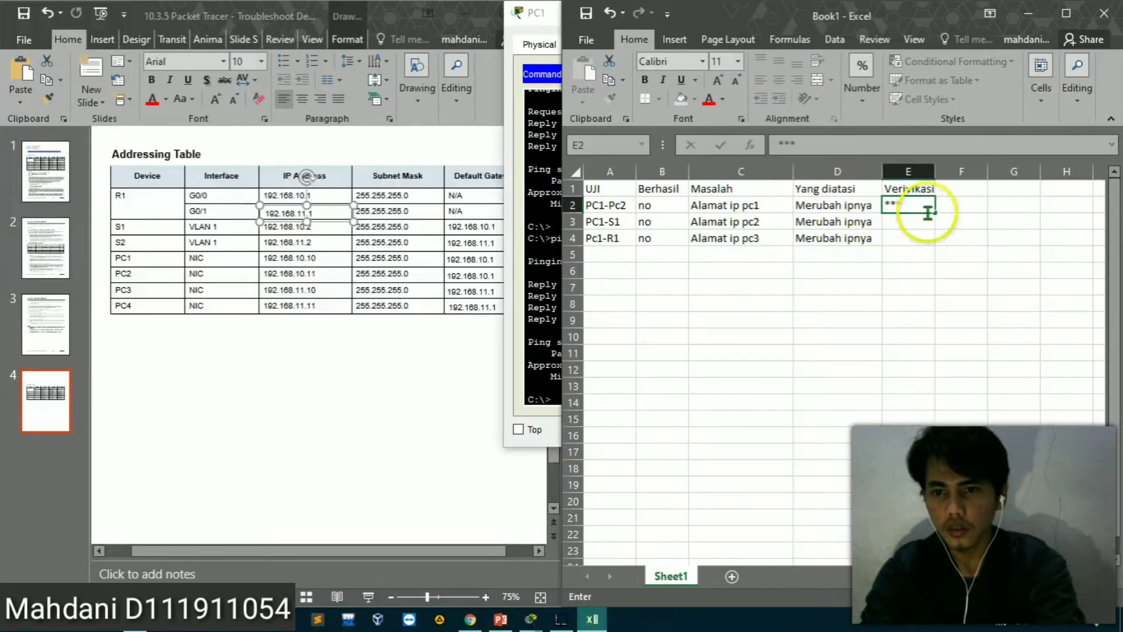
{"action": "left_click", "coordinate": [966, 222]}
{"action": "left_click", "coordinate": [915, 210]}
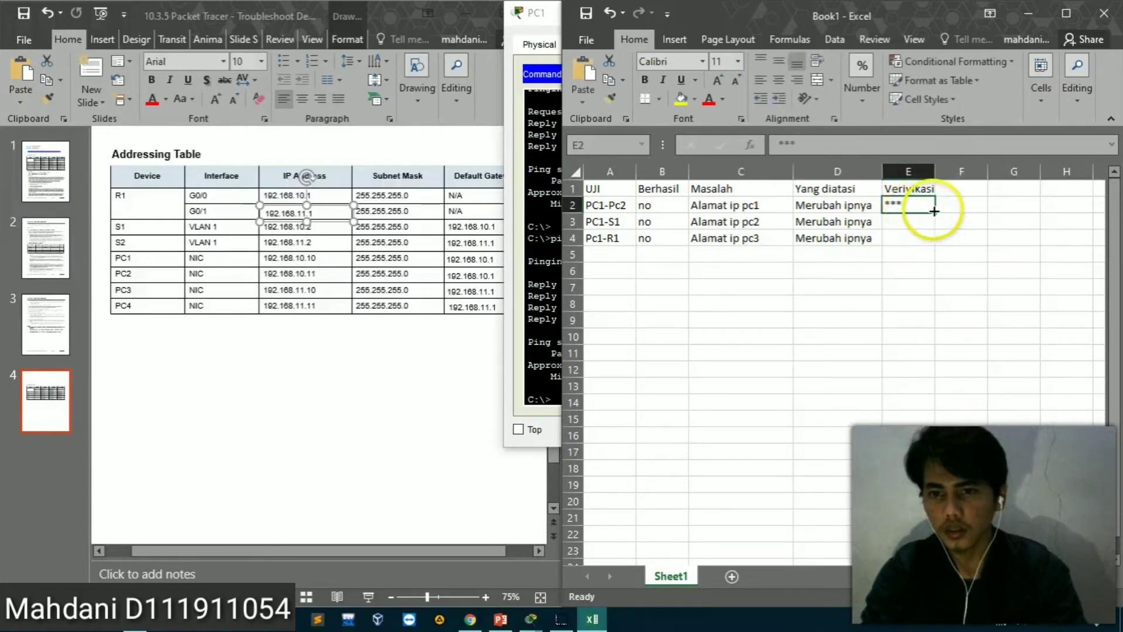
{"action": "left_click_drag", "start_coordinate": [934, 213], "coordinate": [932, 243]}
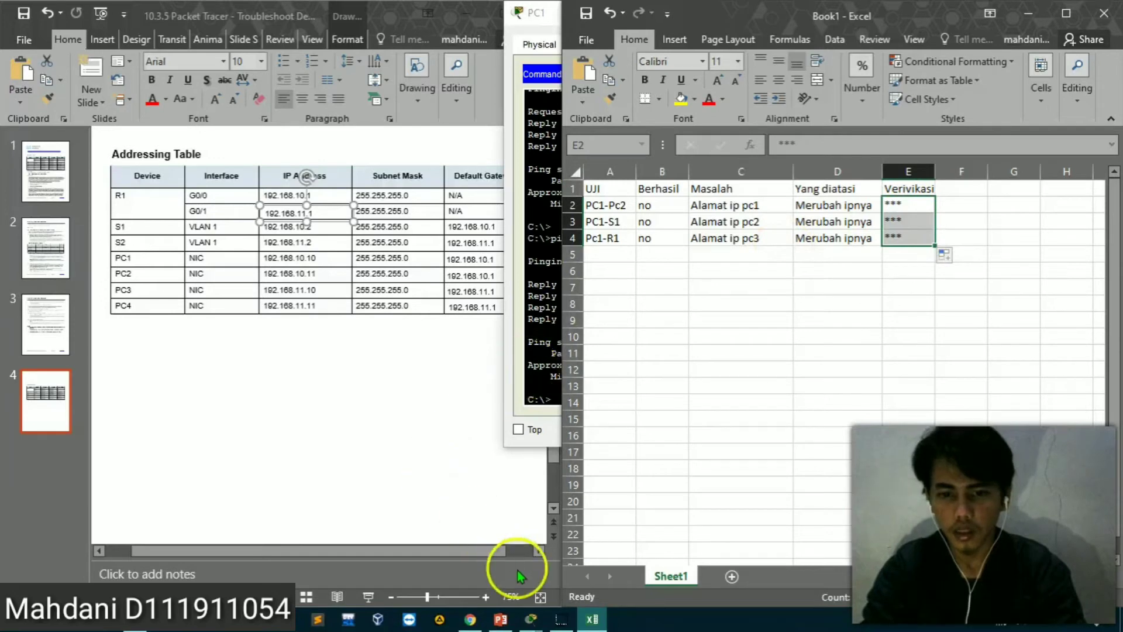
Show the PT Activity instructions beside the spreadsheet, then switch to Chrome to check the list of connectivity tests
{"action": "mouse_move", "coordinate": [560, 618]}
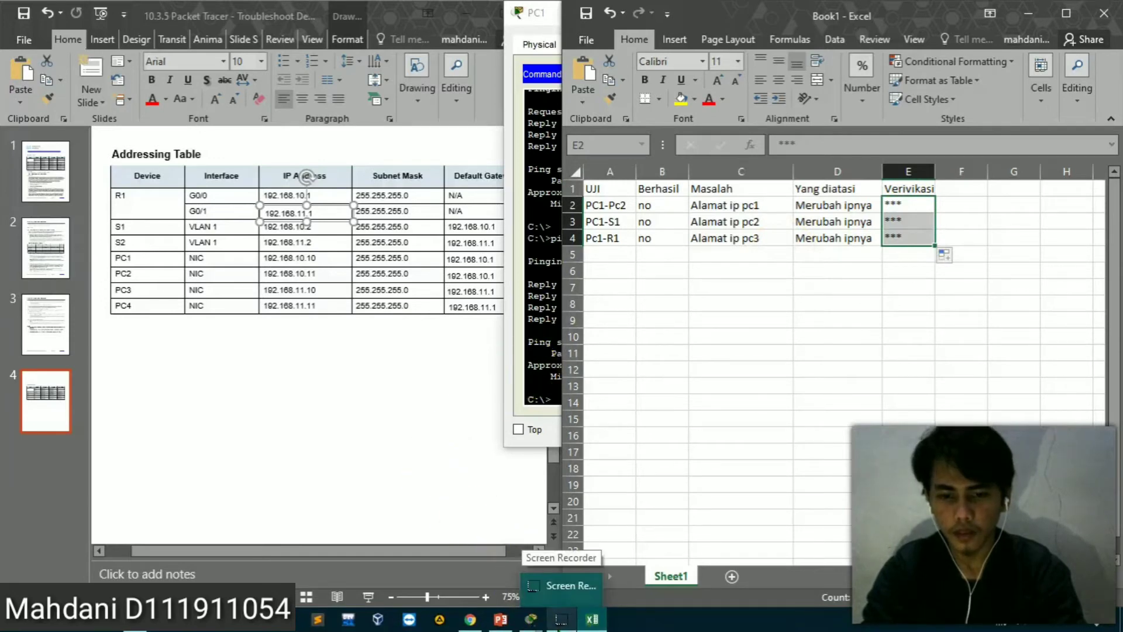
{"action": "left_click", "coordinate": [531, 619]}
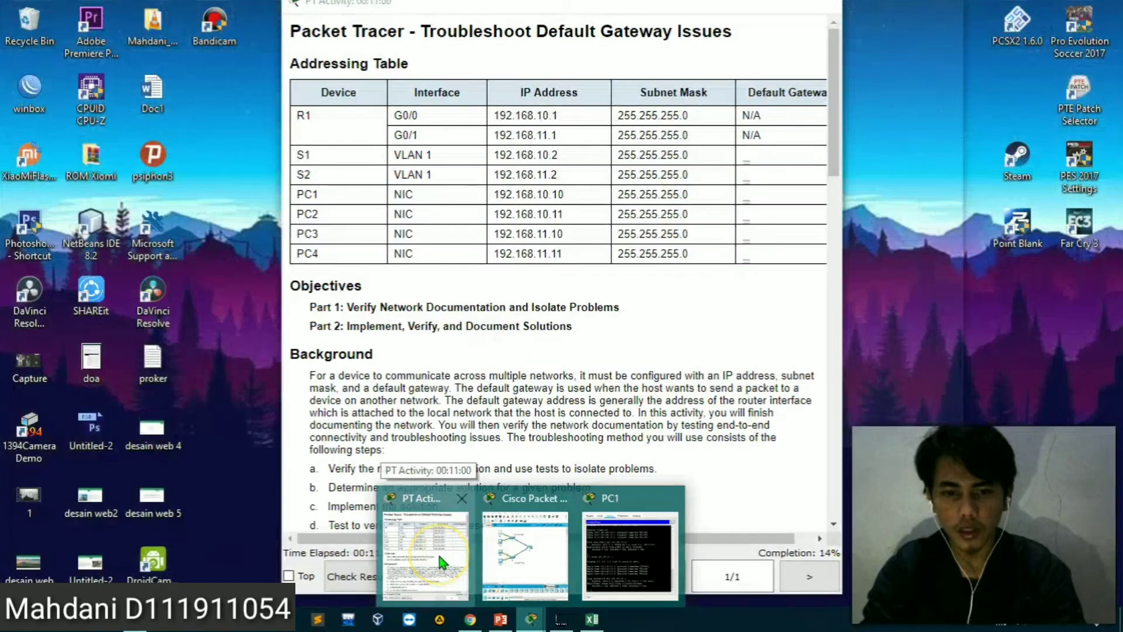
{"action": "left_click", "coordinate": [437, 552]}
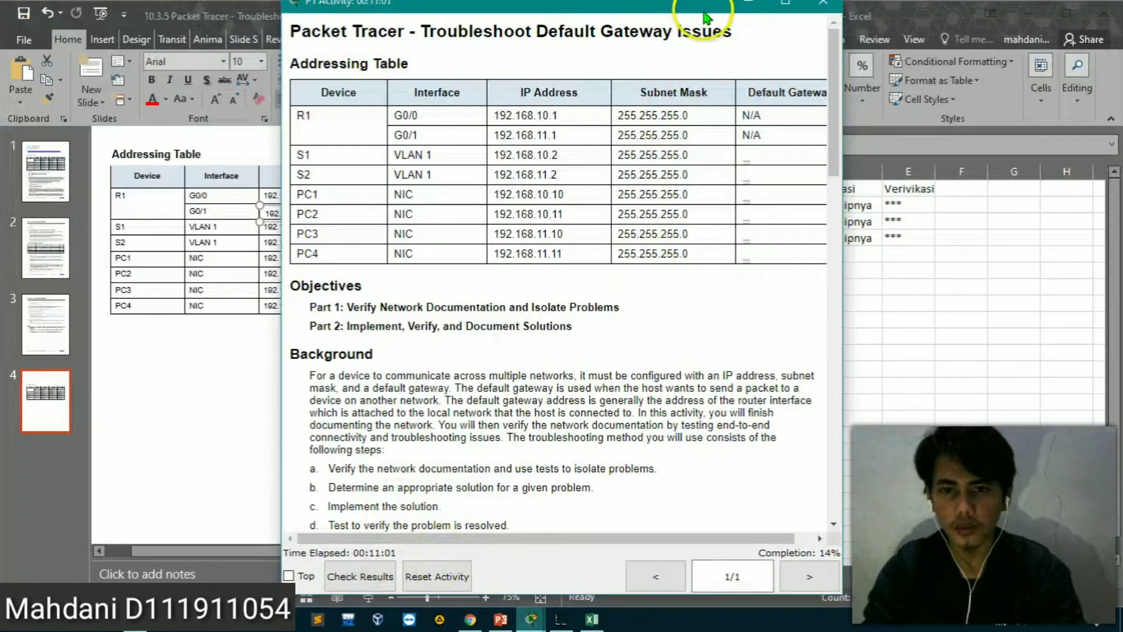
{"action": "left_click_drag", "start_coordinate": [696, 5], "coordinate": [0, 51]}
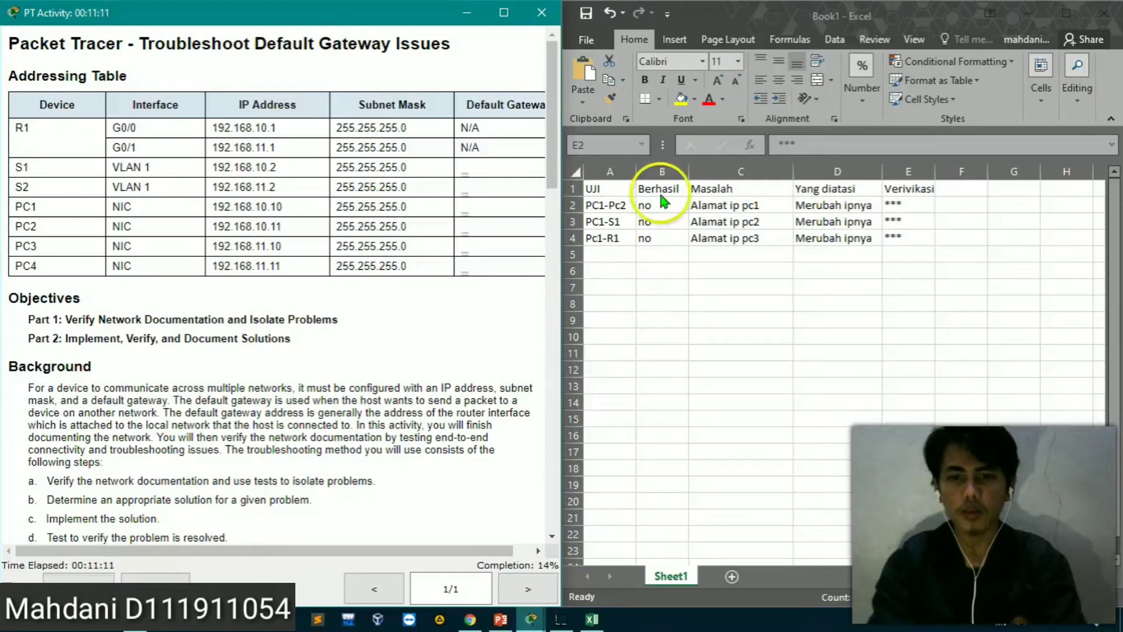
{"action": "left_click", "coordinate": [474, 622]}
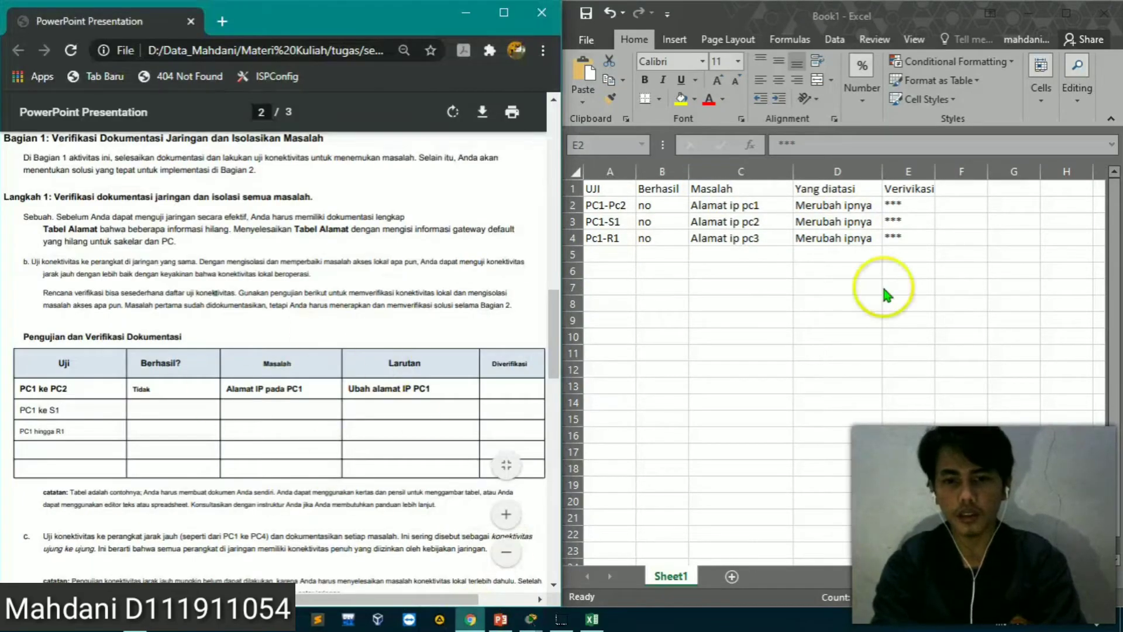
Minimize Excel, switch to the Packet Tracer topology, and ping S1 at 192.168.10.2 from PC2's Command Prompt
{"action": "left_click", "coordinate": [1027, 21]}
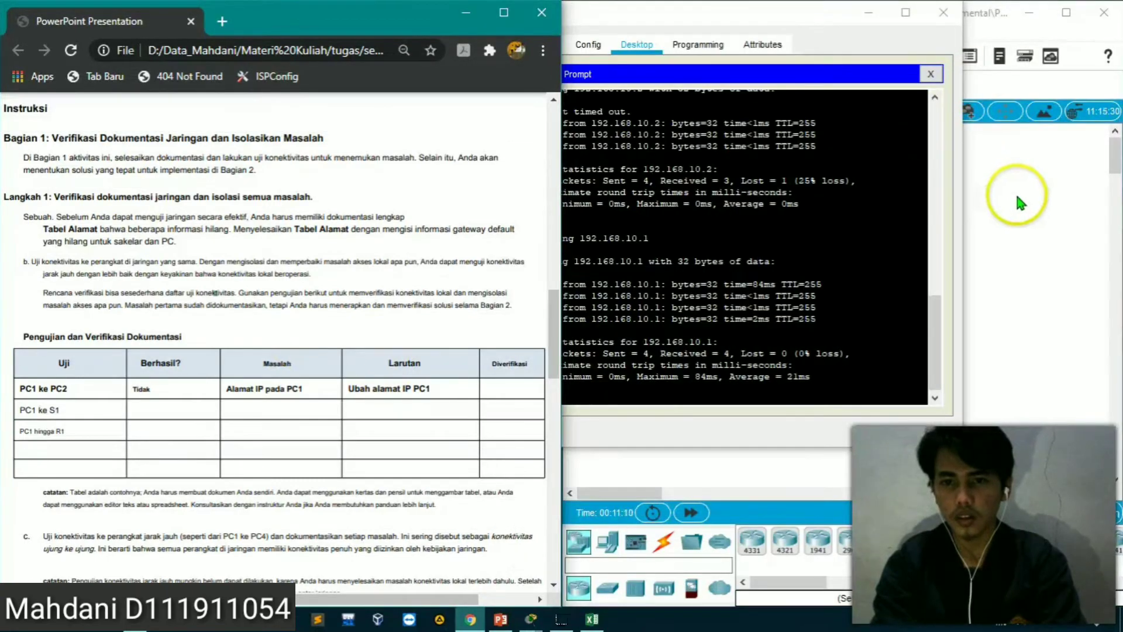
{"action": "left_click", "coordinate": [1017, 198]}
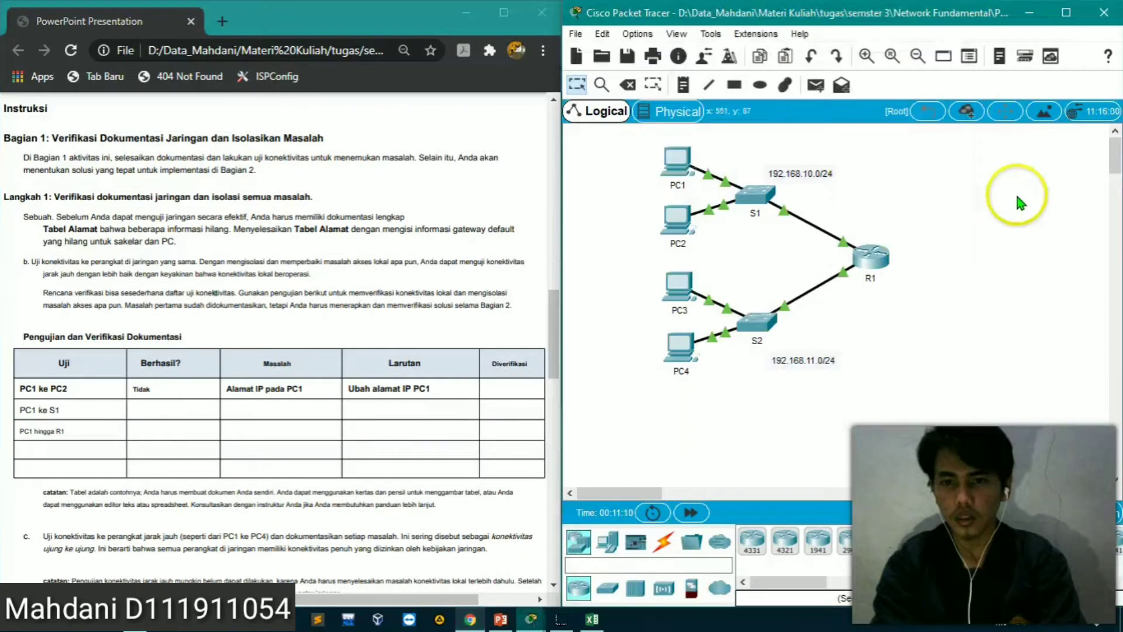
{"action": "left_click", "coordinate": [678, 223]}
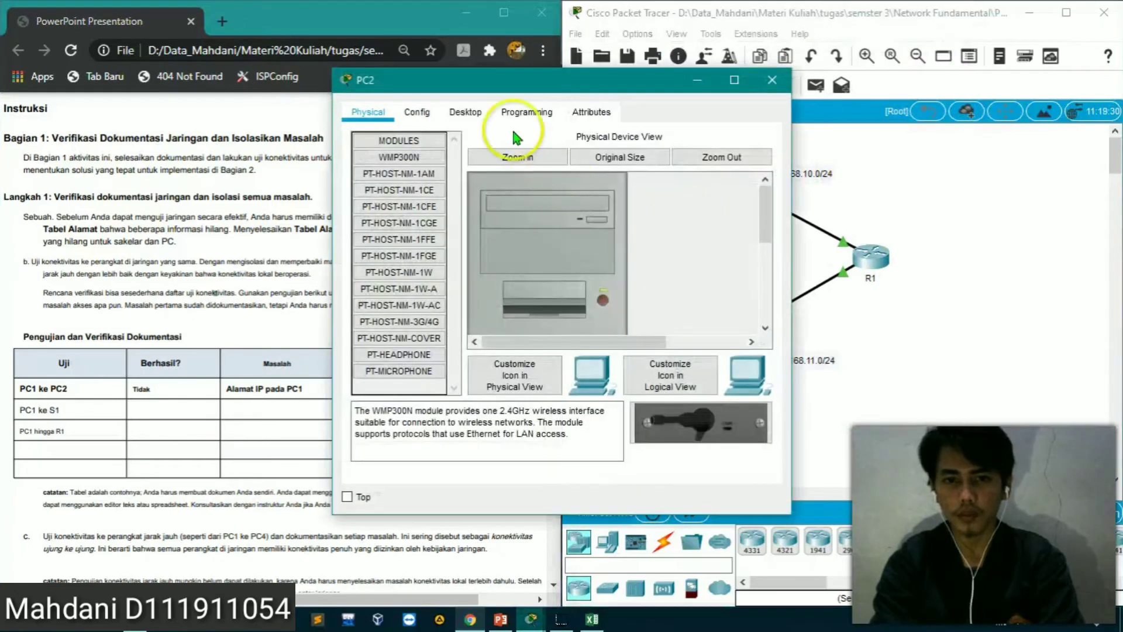
{"action": "left_click", "coordinate": [468, 113]}
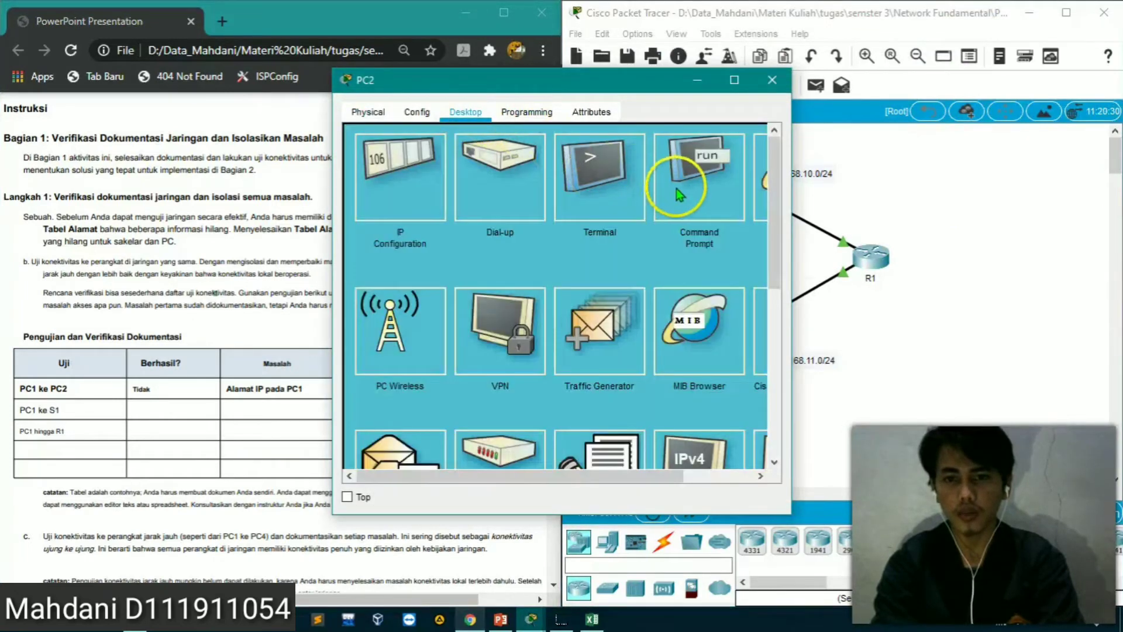
{"action": "left_click", "coordinate": [690, 198]}
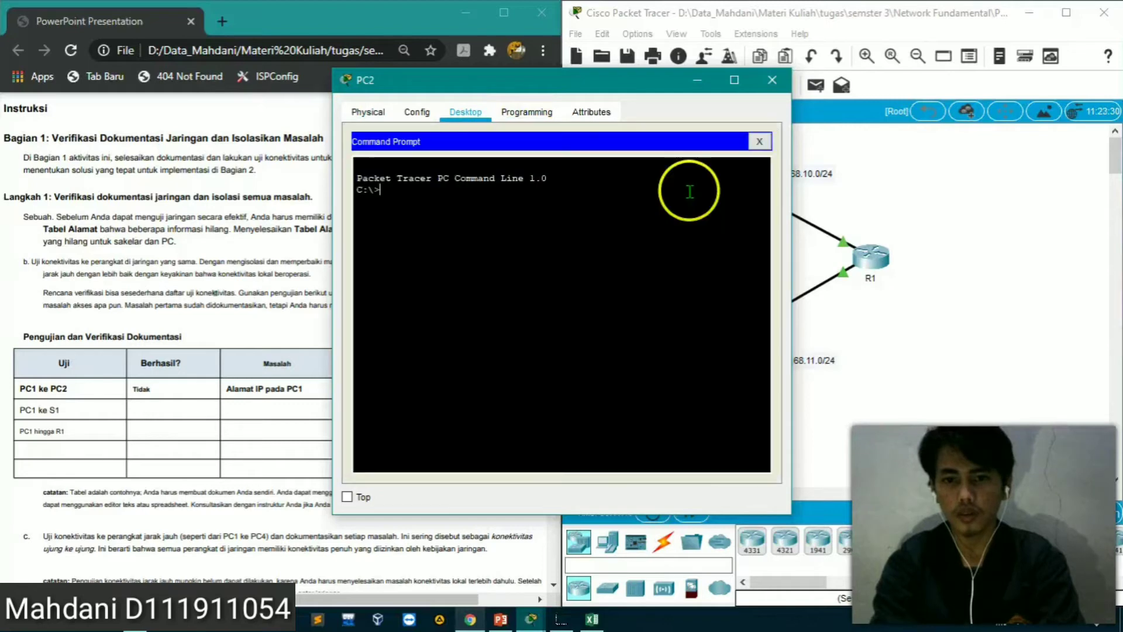
{"action": "type", "text": "ping "}
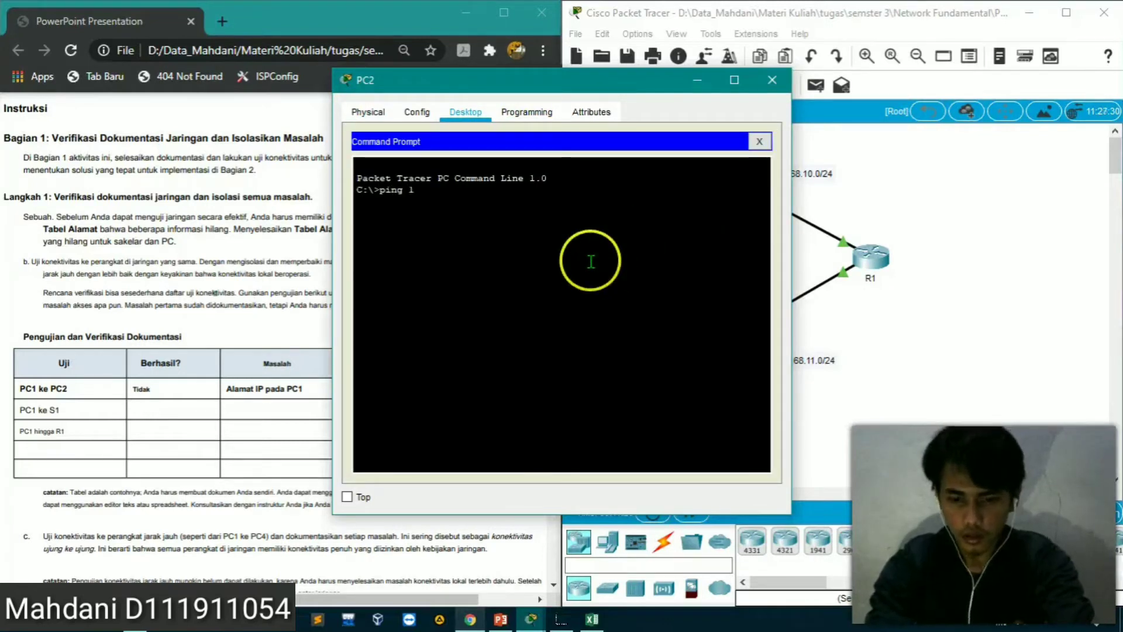
{"action": "type", "text": "192.168"}
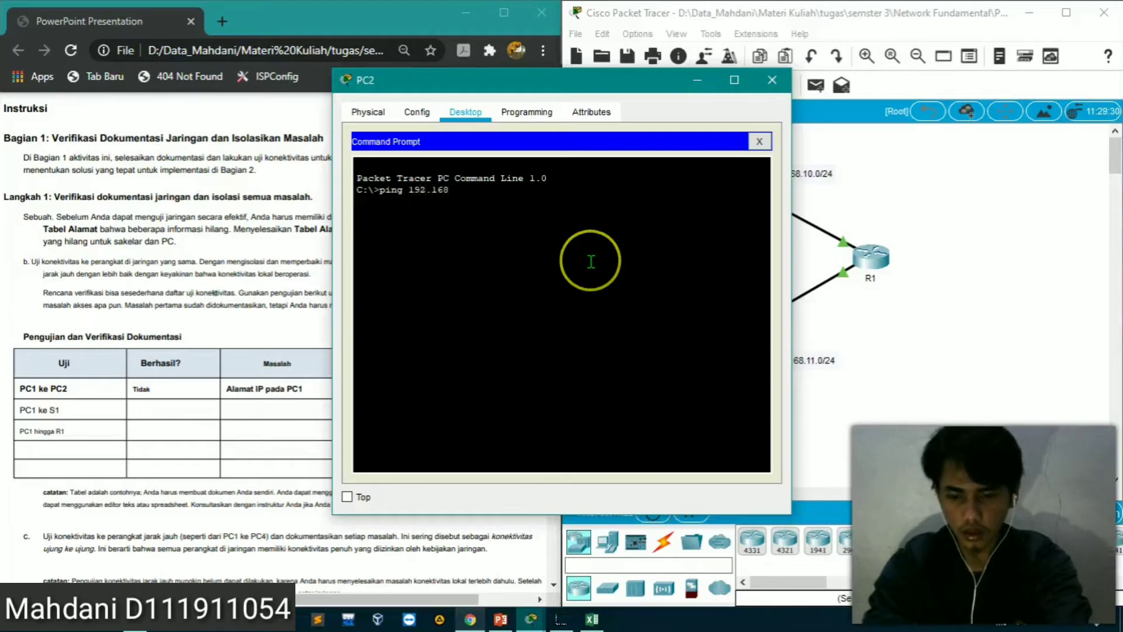
{"action": "type", "text": ".10"}
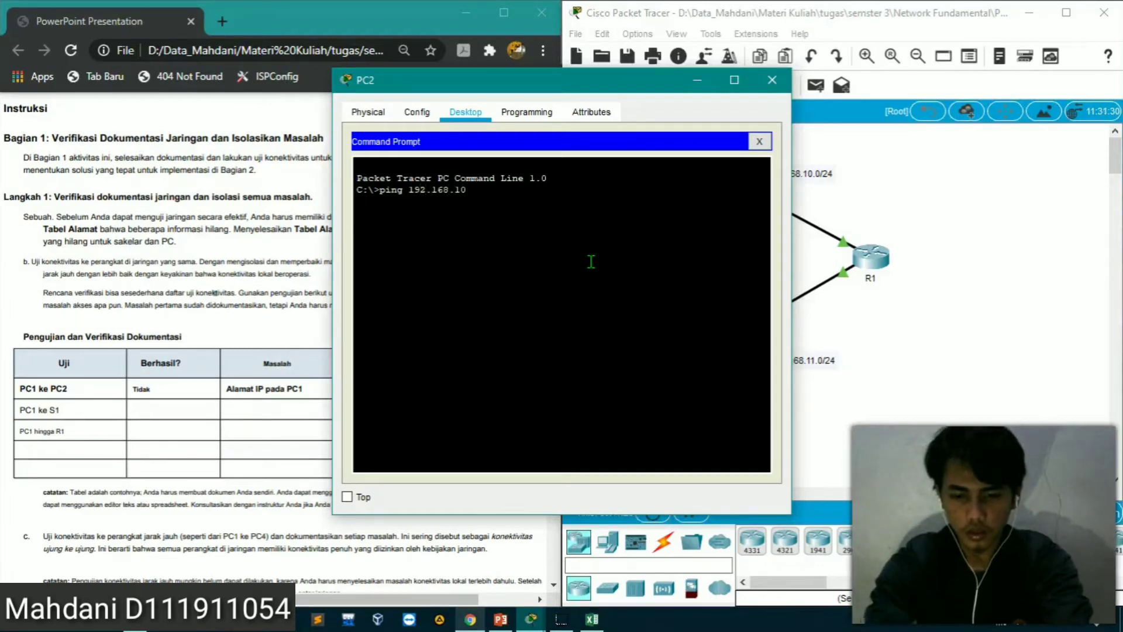
{"action": "type", "text": ".2"}
{"action": "key", "text": "Return"}
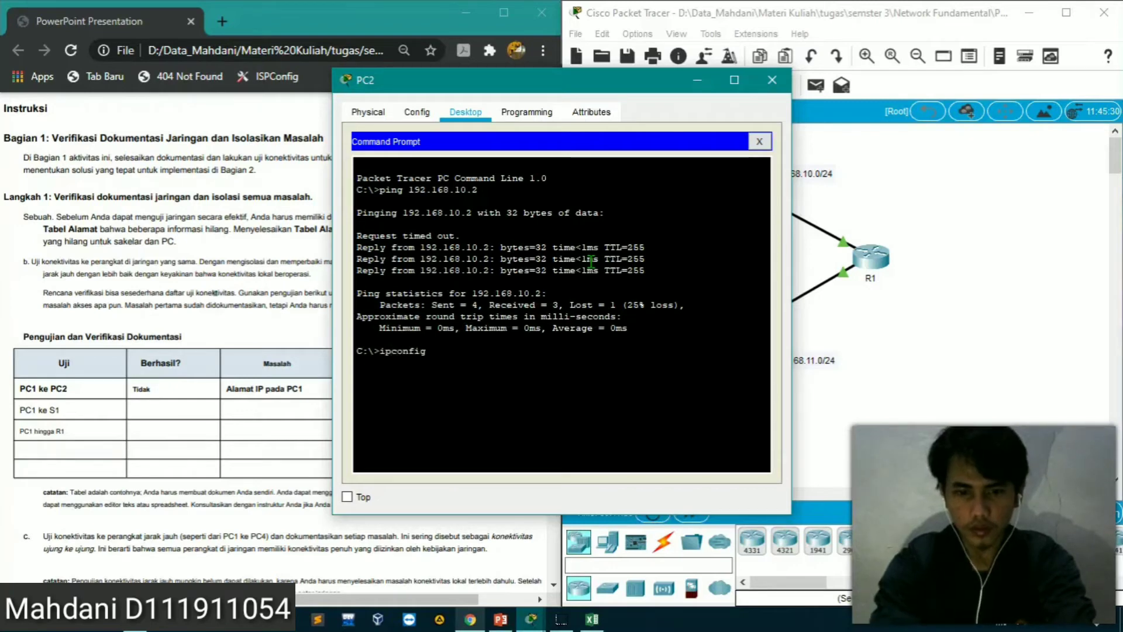
Run ipconfig on PC2, compare its settings with the addressing table in PowerPoint, and close the PC2 window
{"action": "key", "text": "Return"}
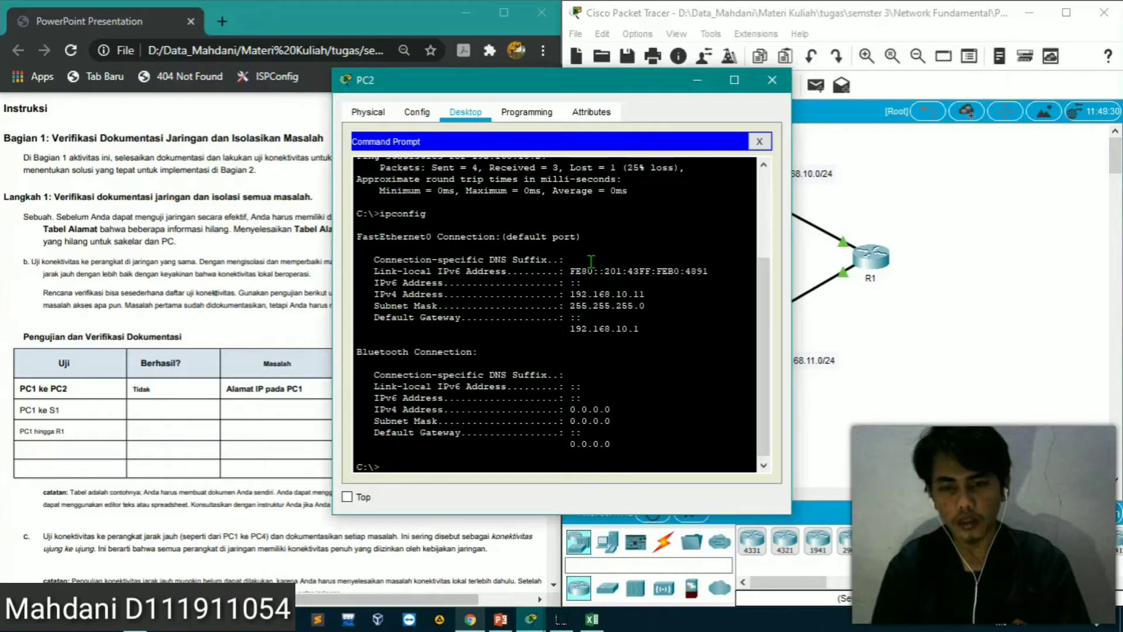
{"action": "left_click", "coordinate": [500, 619]}
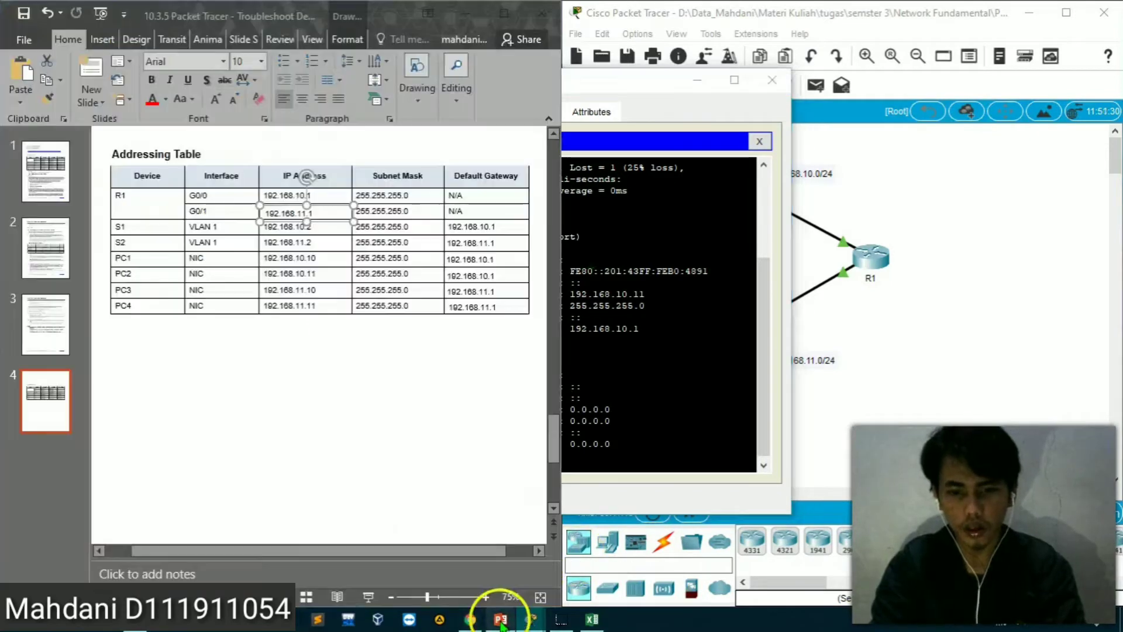
{"action": "left_click_drag", "start_coordinate": [652, 83], "coordinate": [894, 83]}
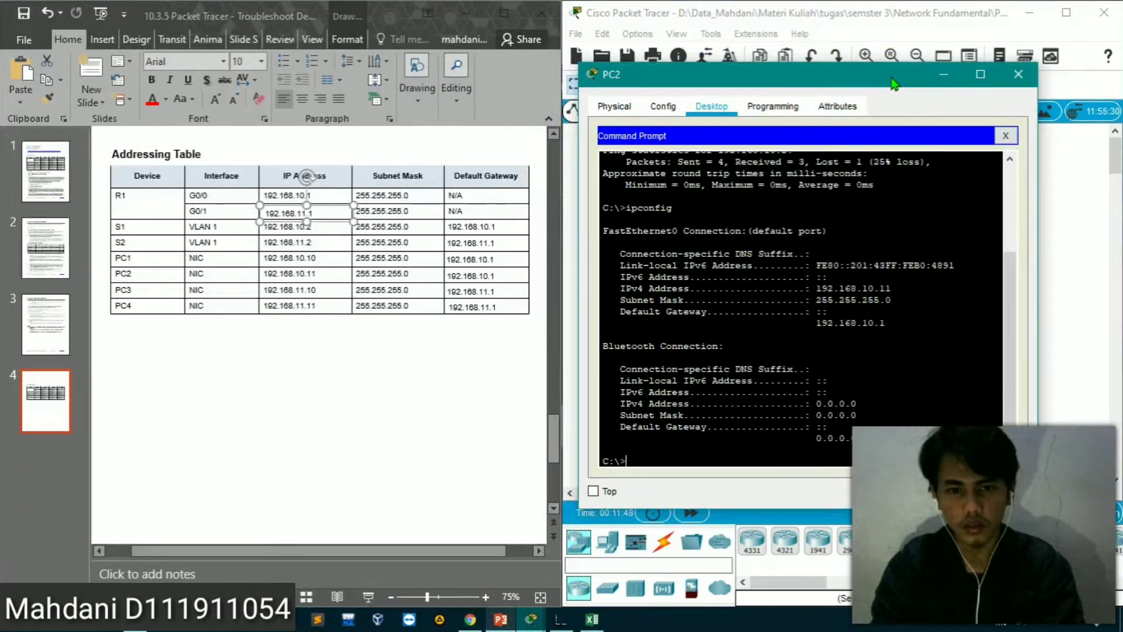
{"action": "left_click", "coordinate": [1018, 75]}
Open switch S1's CLI and start a session at its user prompt
{"action": "left_click", "coordinate": [754, 195]}
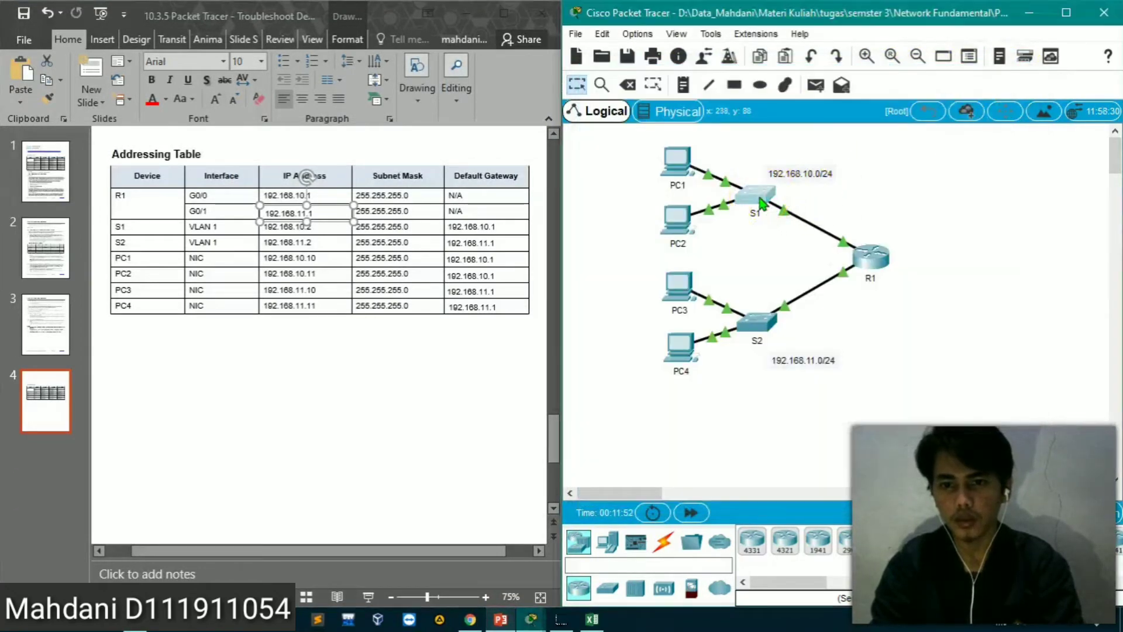
{"action": "left_click", "coordinate": [454, 112]}
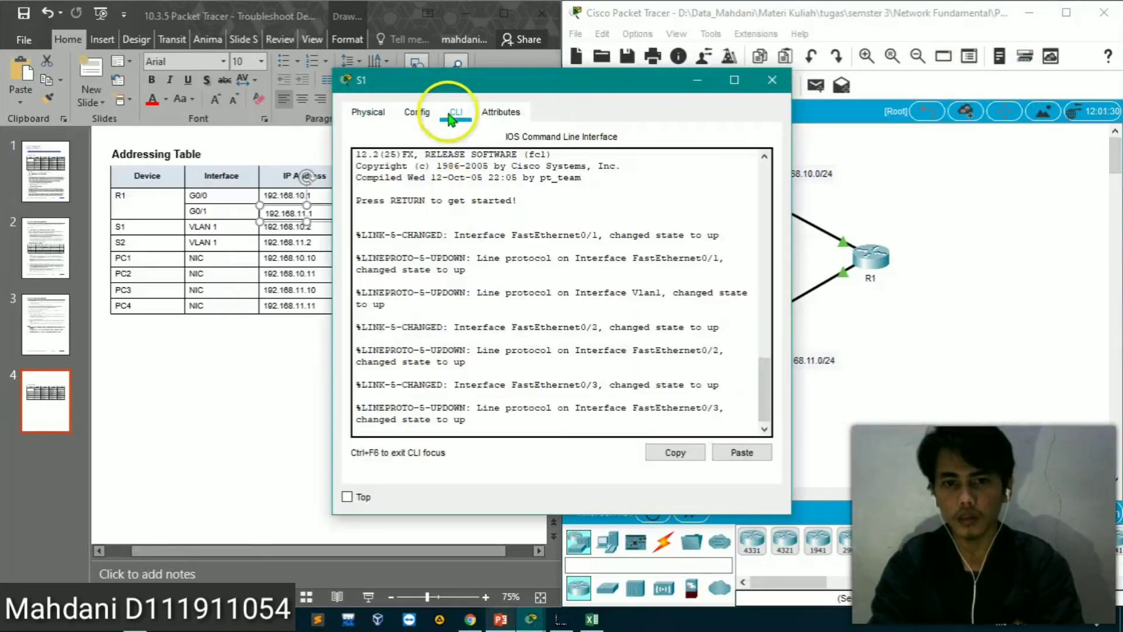
{"action": "key", "text": "Return"}
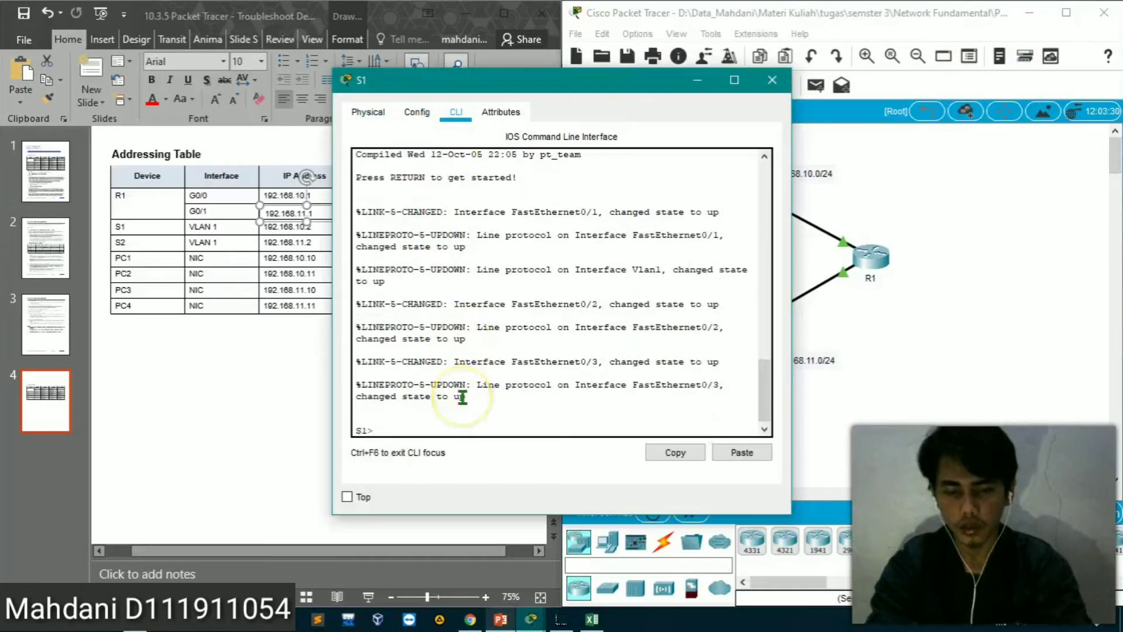
Enter privileged EXEC mode on S1 and display the switch's running configuration
{"action": "type", "text": "ena"}
{"action": "key", "text": "Tab"}
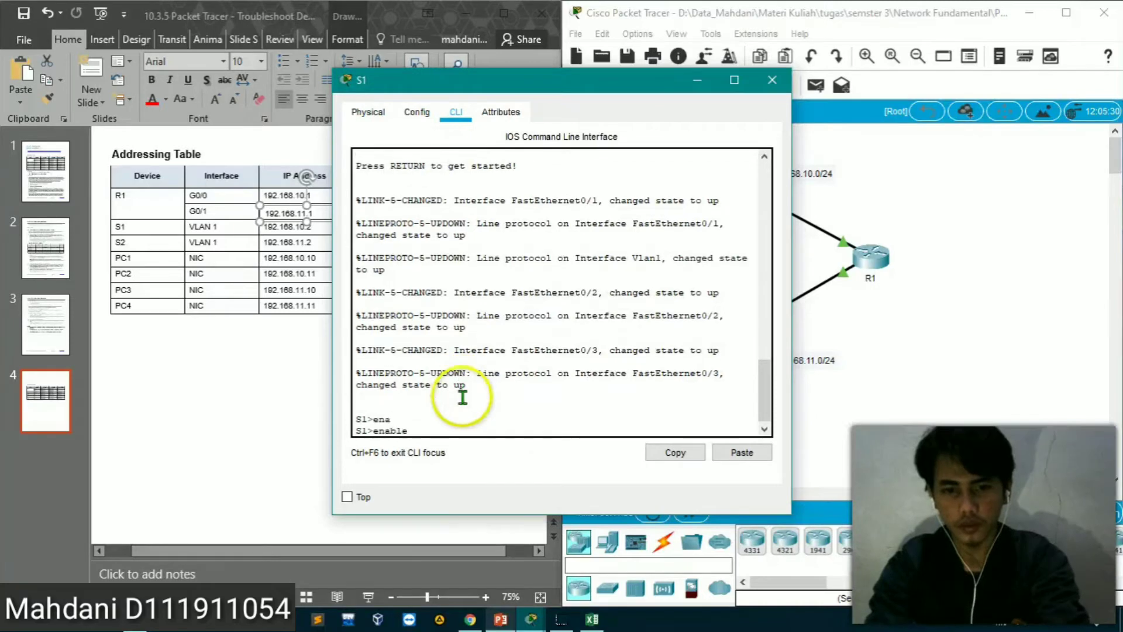
{"action": "key", "text": "Return"}
{"action": "type", "text": "sho"}
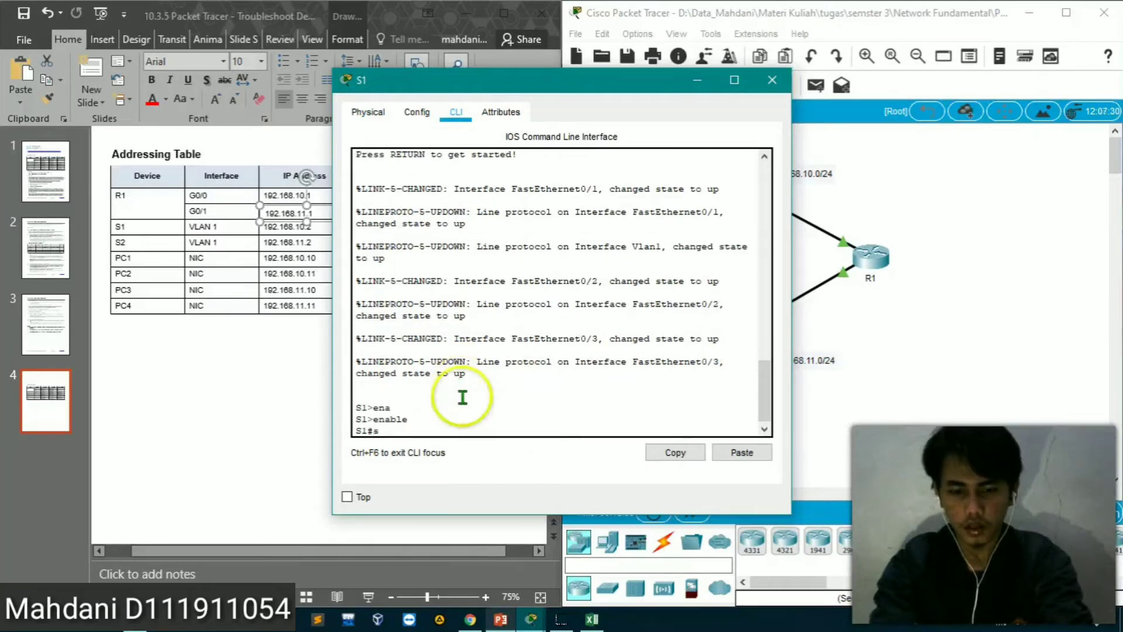
{"action": "key", "text": "Tab"}
{"action": "type", "text": "run"}
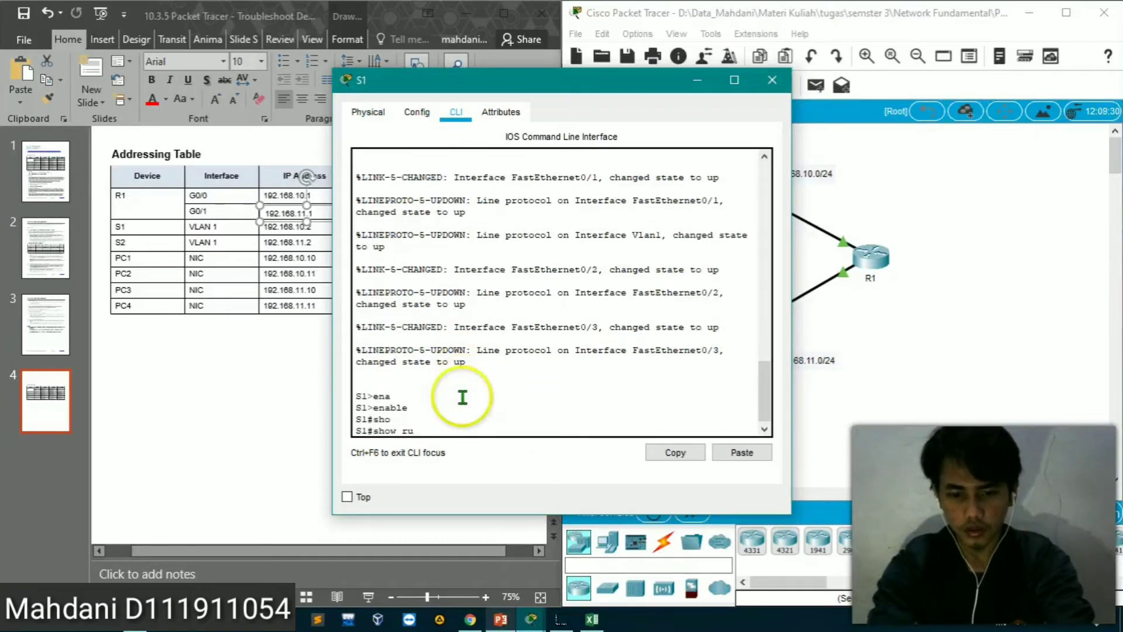
{"action": "key", "text": "Tab"}
{"action": "key", "text": "Return"}
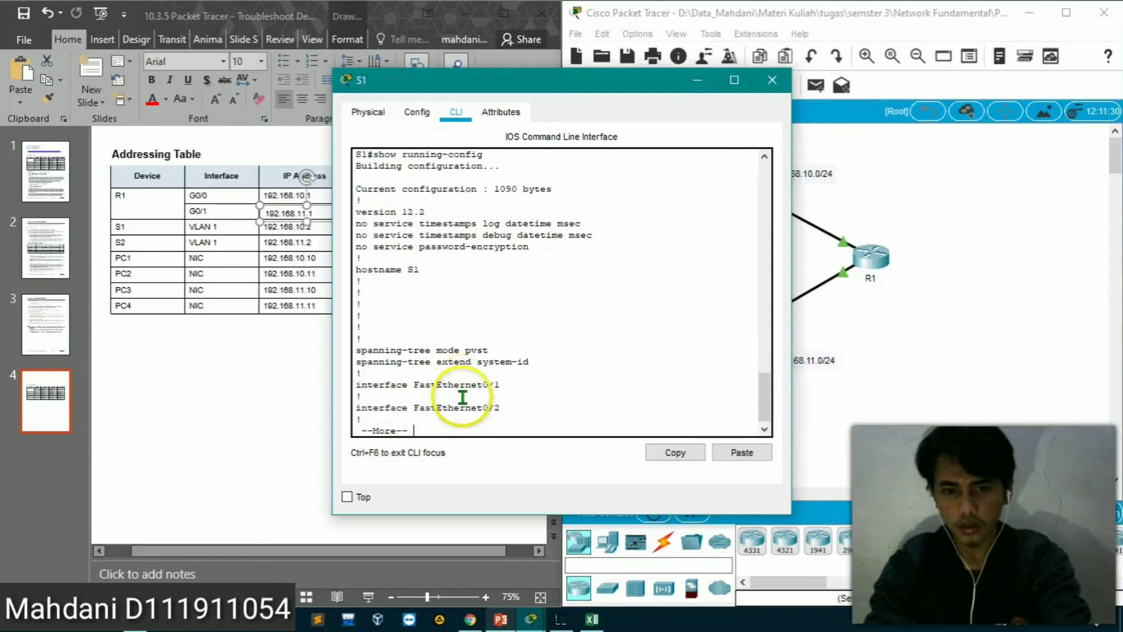
Page through S1's running configuration to check the VLAN 1 addressing and whether a default gateway is configured
{"action": "key", "text": "Return"}
{"action": "key", "text": "space"}
{"action": "key", "text": "Return"}
{"action": "key", "text": "Return"}
{"action": "key", "text": "Return"}
{"action": "key", "text": "Return"}
{"action": "key", "text": "Return"}
{"action": "key", "text": "Return"}
{"action": "key", "text": "Return"}
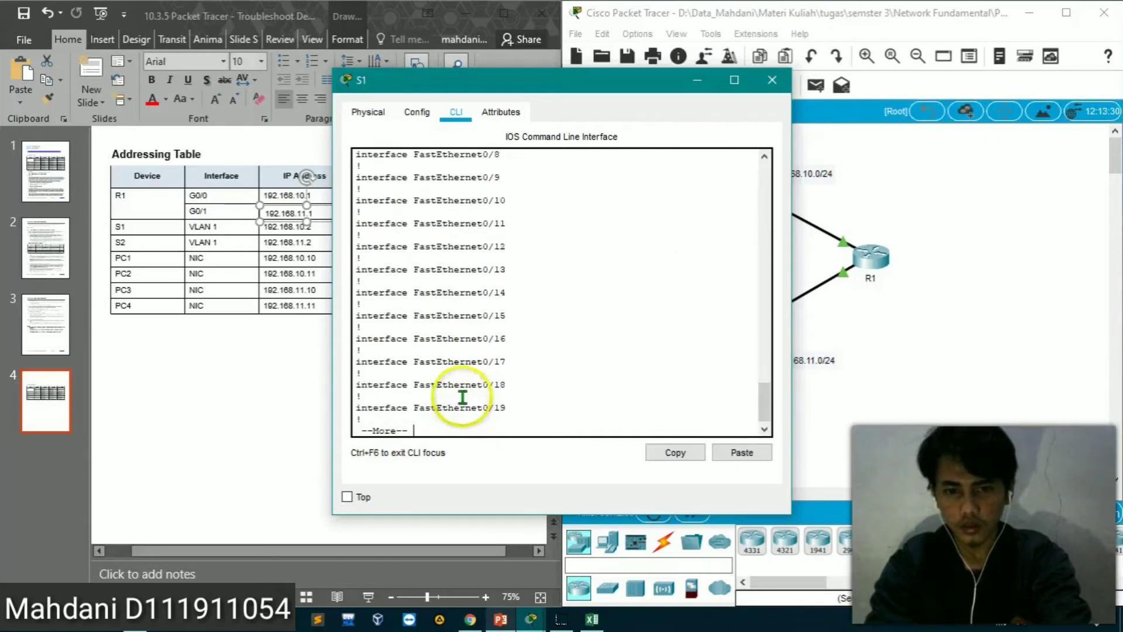
{"action": "key", "text": "Return"}
{"action": "key", "text": "Return"}
{"action": "key", "text": "Return"}
{"action": "key", "text": "Return"}
{"action": "key", "text": "Return"}
{"action": "key", "text": "Return"}
{"action": "key", "text": "Return"}
{"action": "key", "text": "Return"}
{"action": "key", "text": "Return"}
{"action": "key", "text": "Return"}
{"action": "key", "text": "Return"}
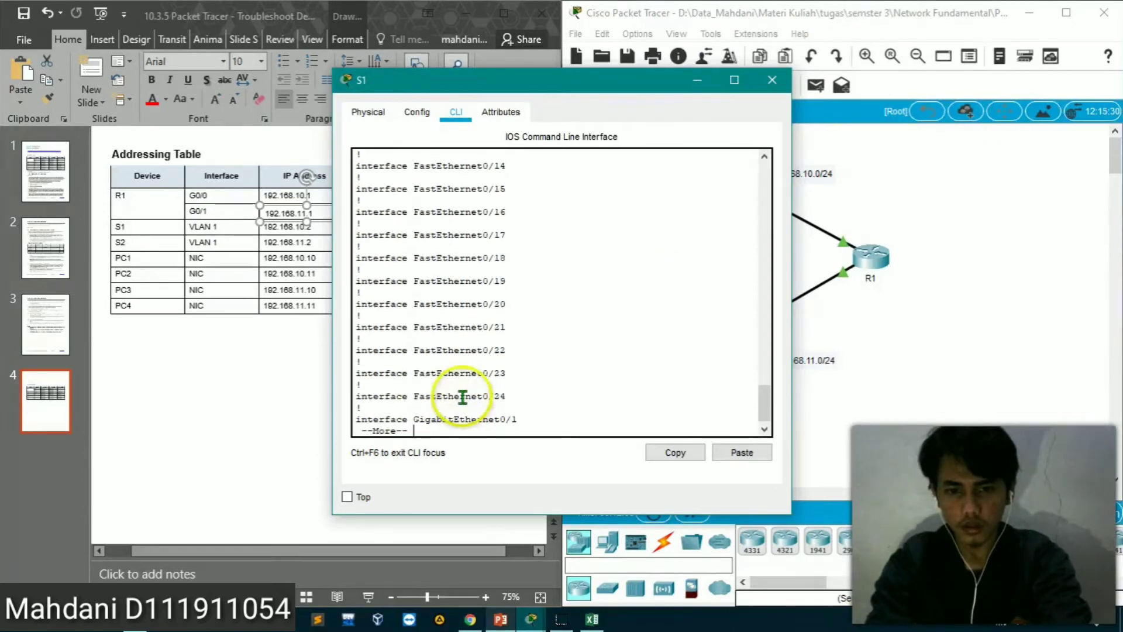
{"action": "key", "text": "Return"}
{"action": "key", "text": "Return"}
{"action": "key", "text": "Return"}
{"action": "key", "text": "Return"}
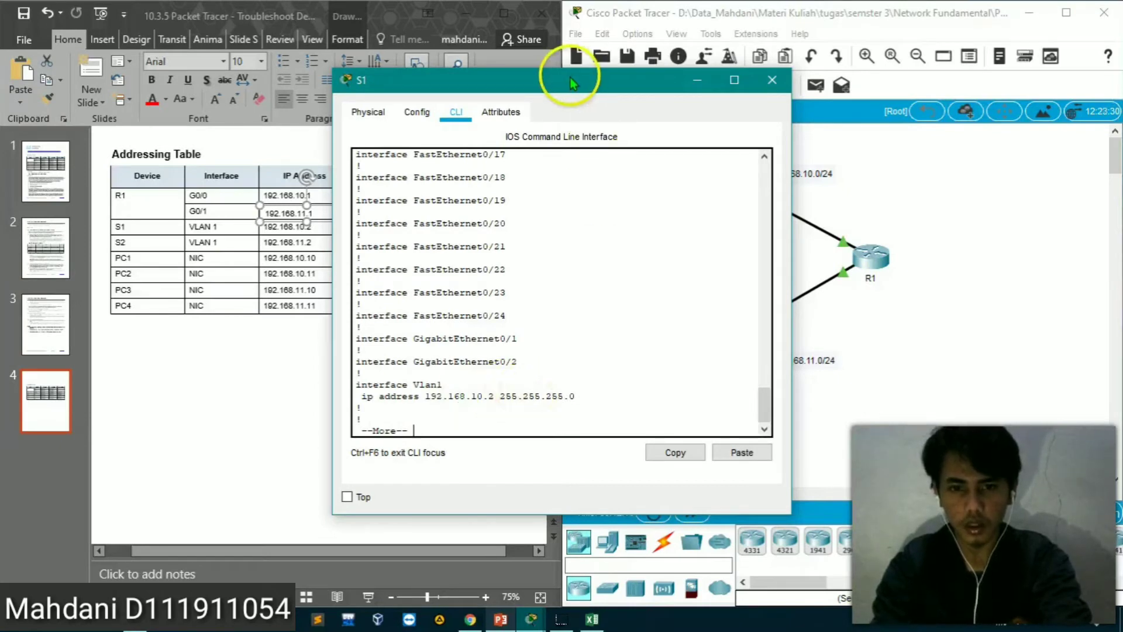
{"action": "left_click_drag", "start_coordinate": [570, 77], "coordinate": [689, 70]}
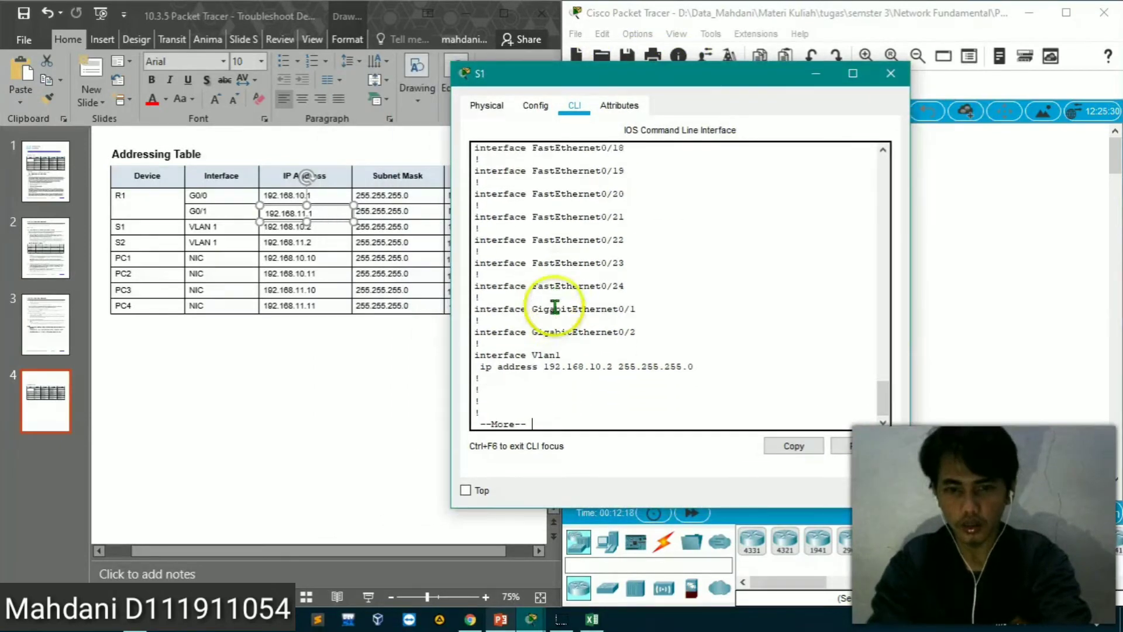
{"action": "key", "text": "Return"}
{"action": "key", "text": "Return"}
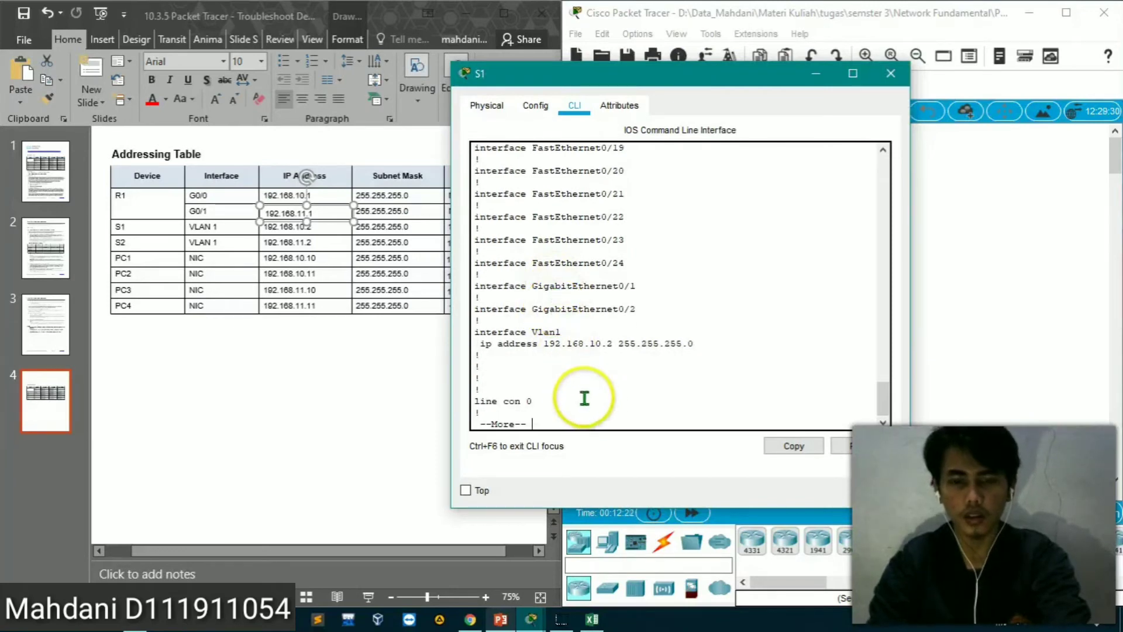
Switch to Excel and enter S1 in cell A6 of the UJI column
{"action": "left_click", "coordinate": [597, 620]}
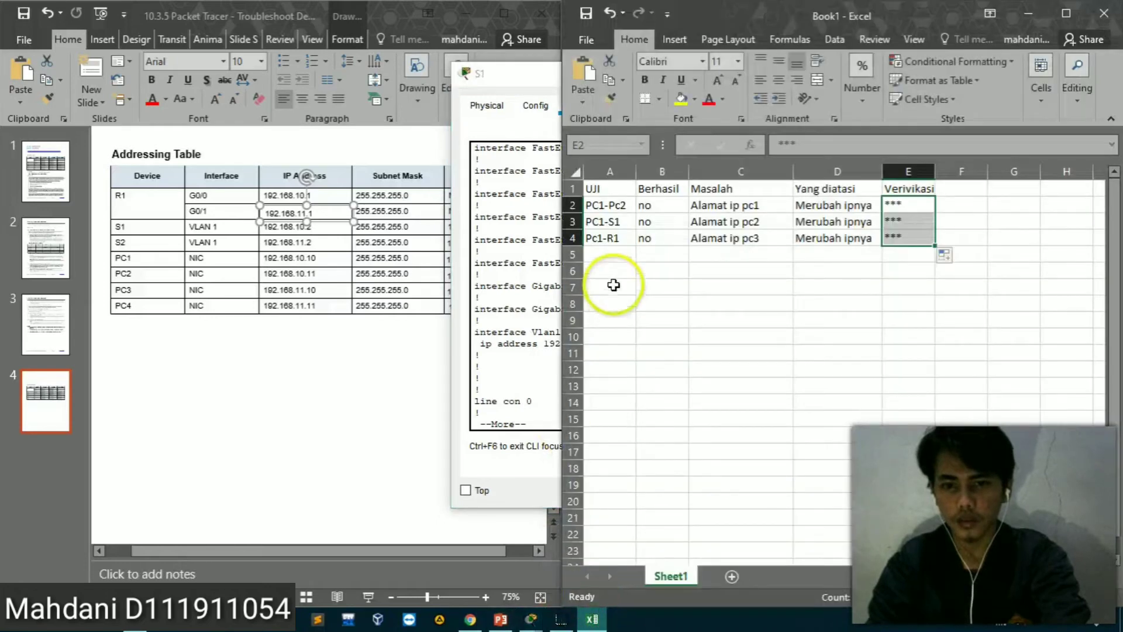
{"action": "left_click", "coordinate": [604, 269]}
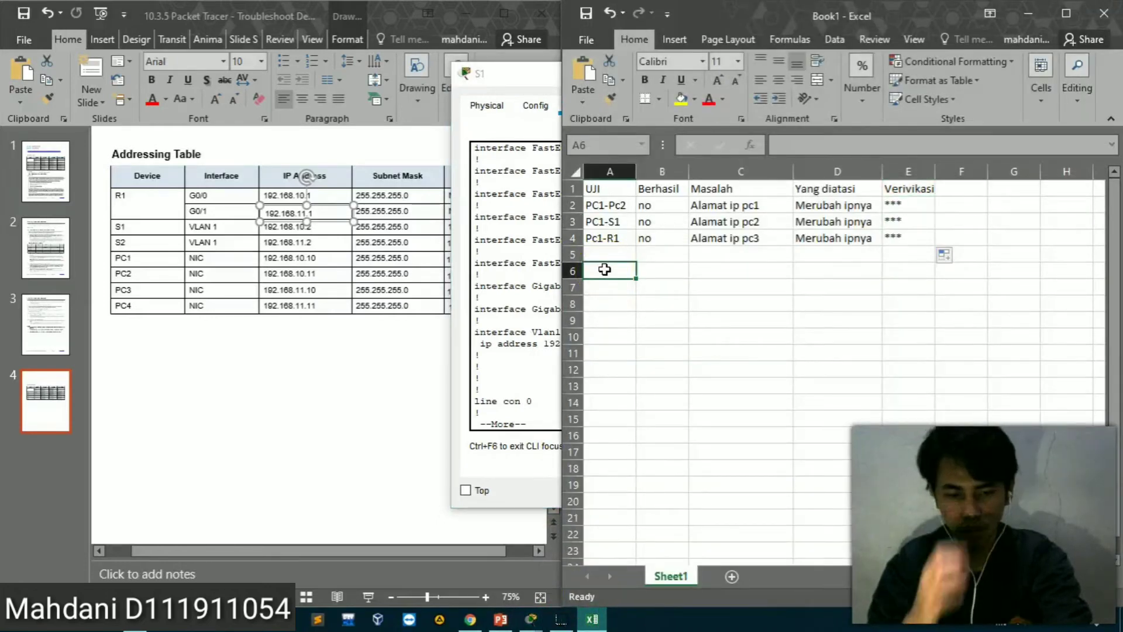
{"action": "type", "text": "S1"}
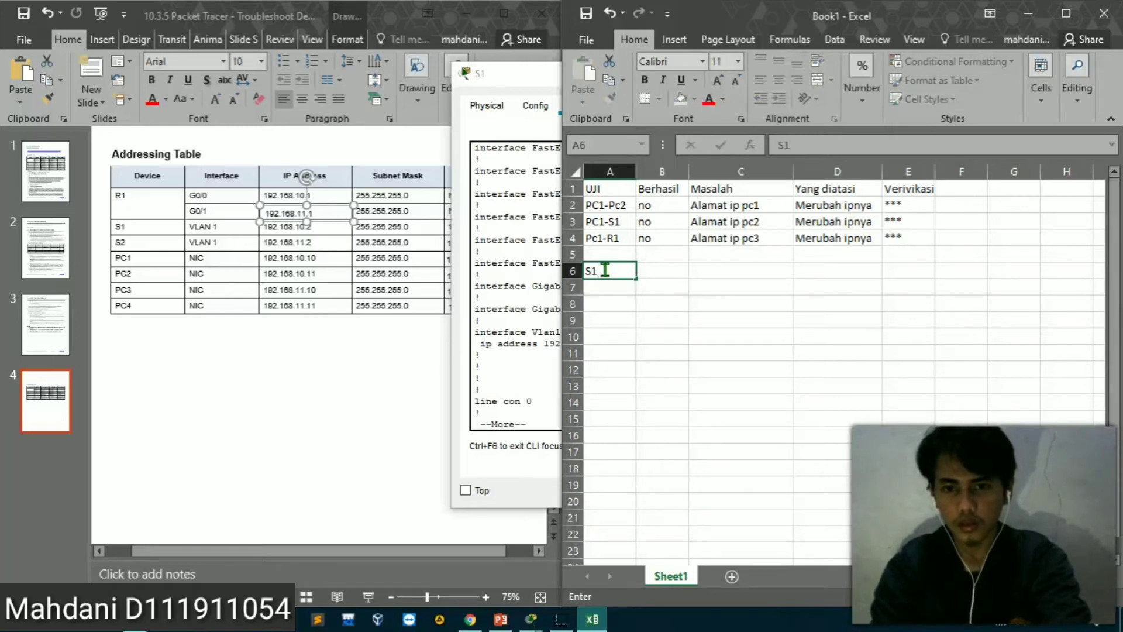
{"action": "left_click", "coordinate": [659, 271]}
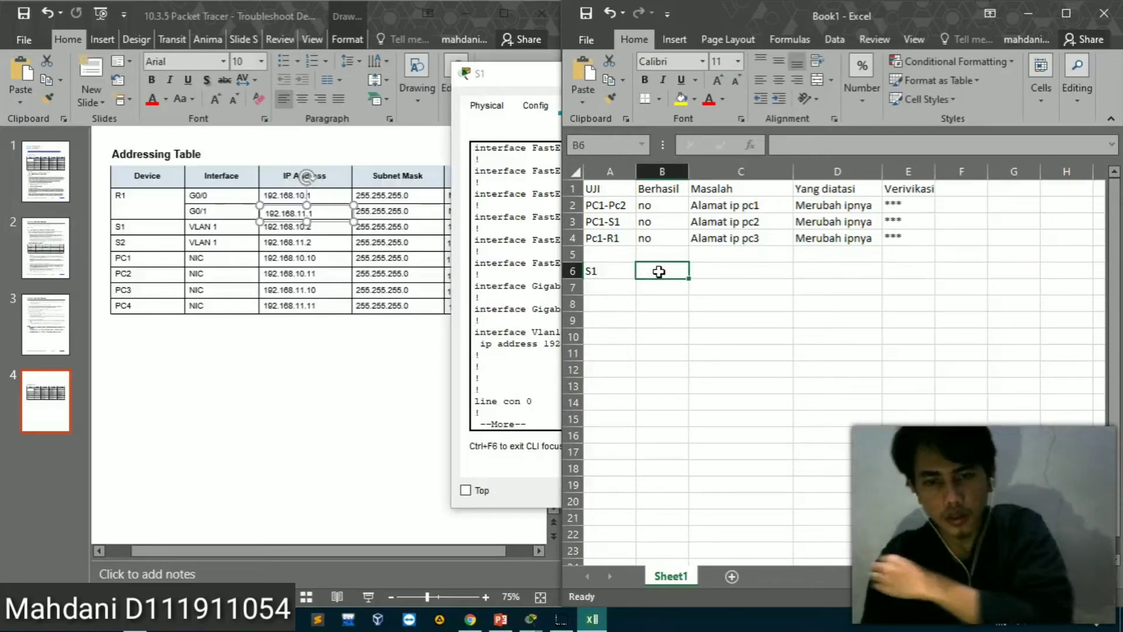
{"action": "left_click", "coordinate": [607, 271]}
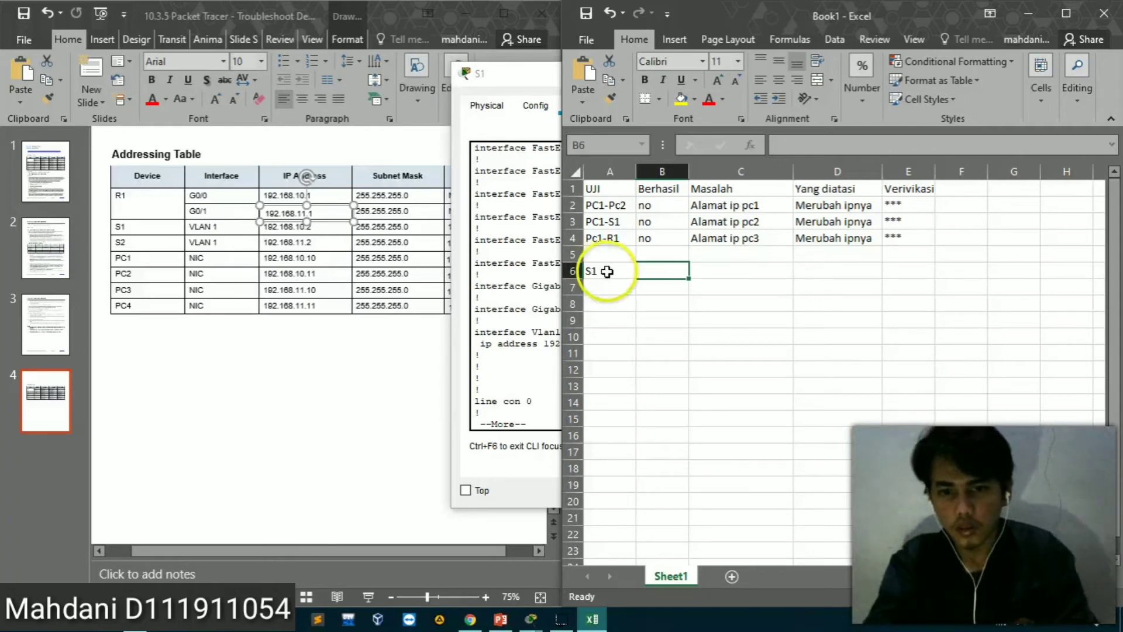
{"action": "left_click", "coordinate": [612, 272]}
{"action": "left_click", "coordinate": [654, 276]}
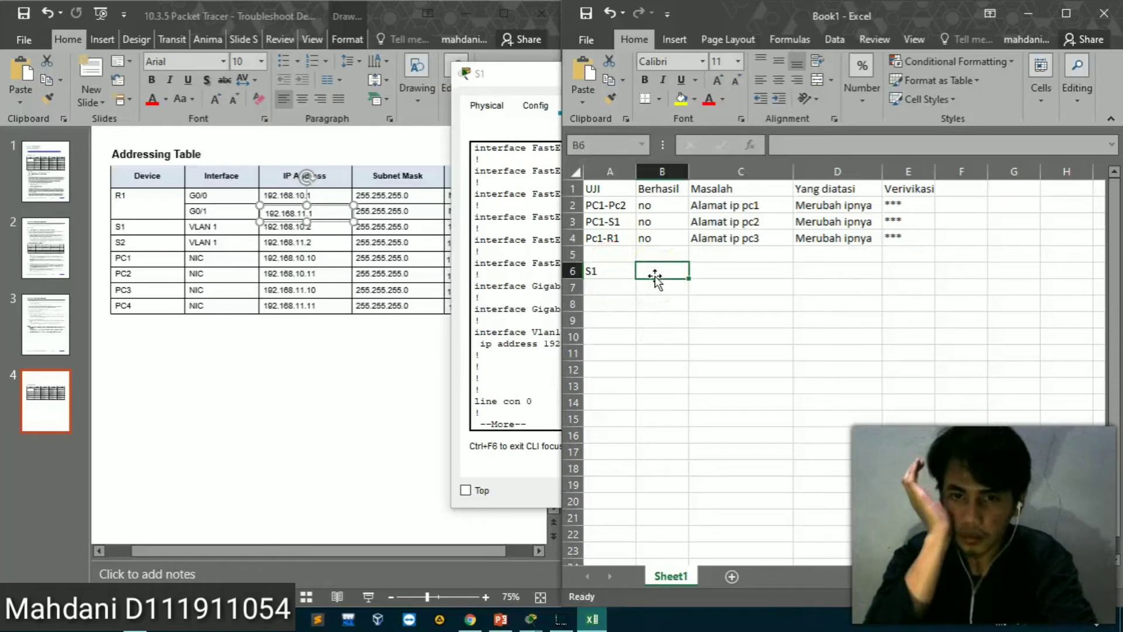
Record "Ip default gateway" as S1's problem in cell C6 of the Masalah column
{"action": "left_click", "coordinate": [714, 280]}
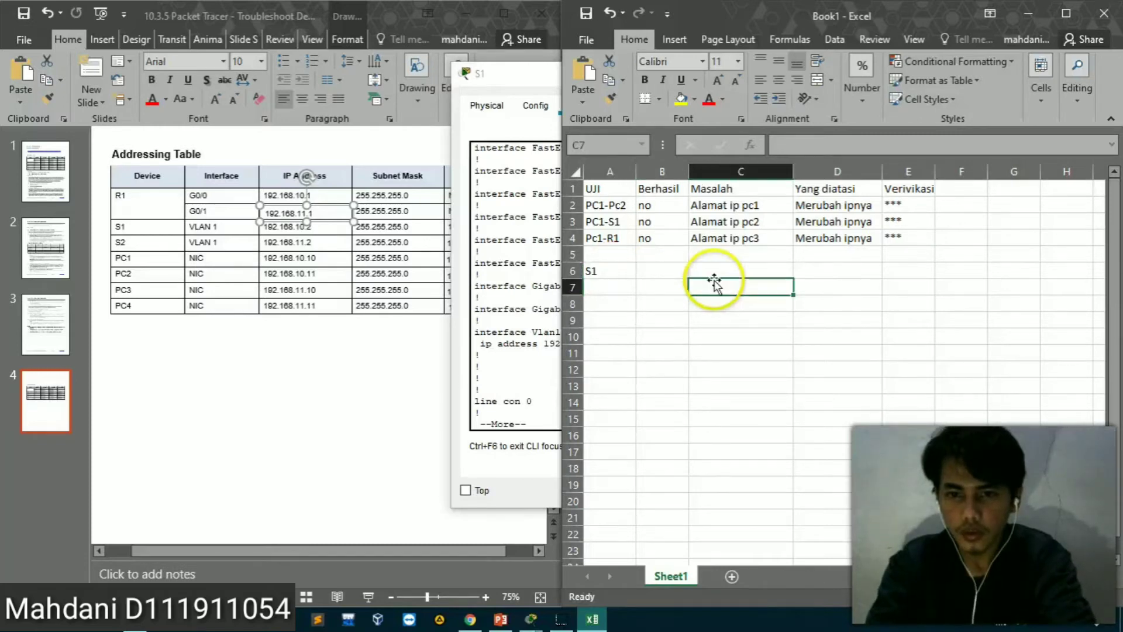
{"action": "left_click", "coordinate": [710, 271]}
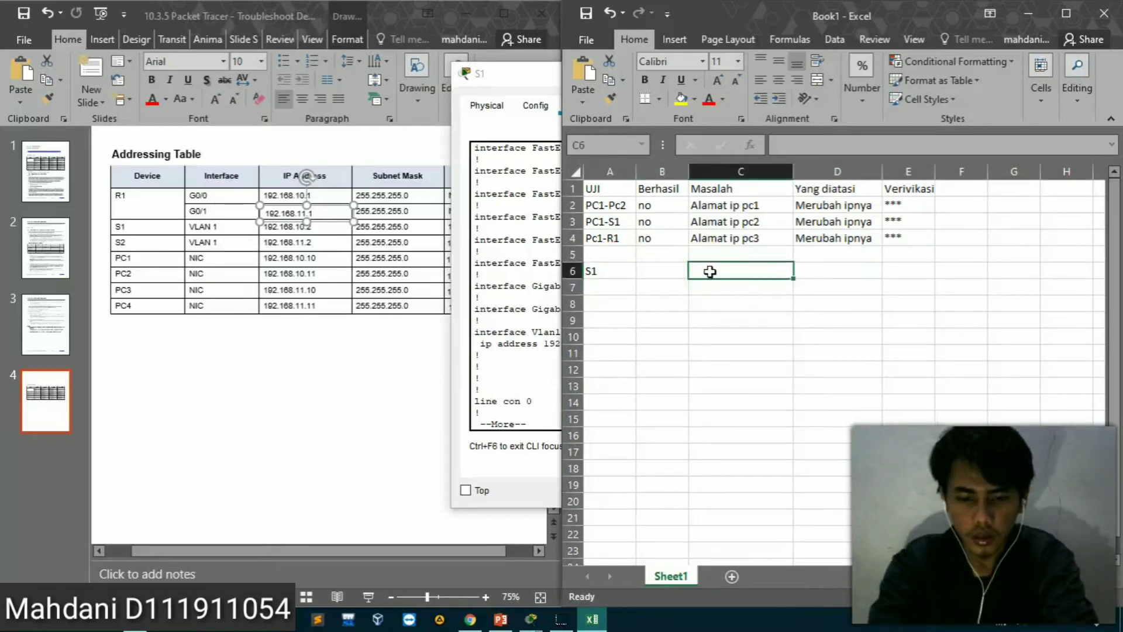
{"action": "type", "text": "Ip d"}
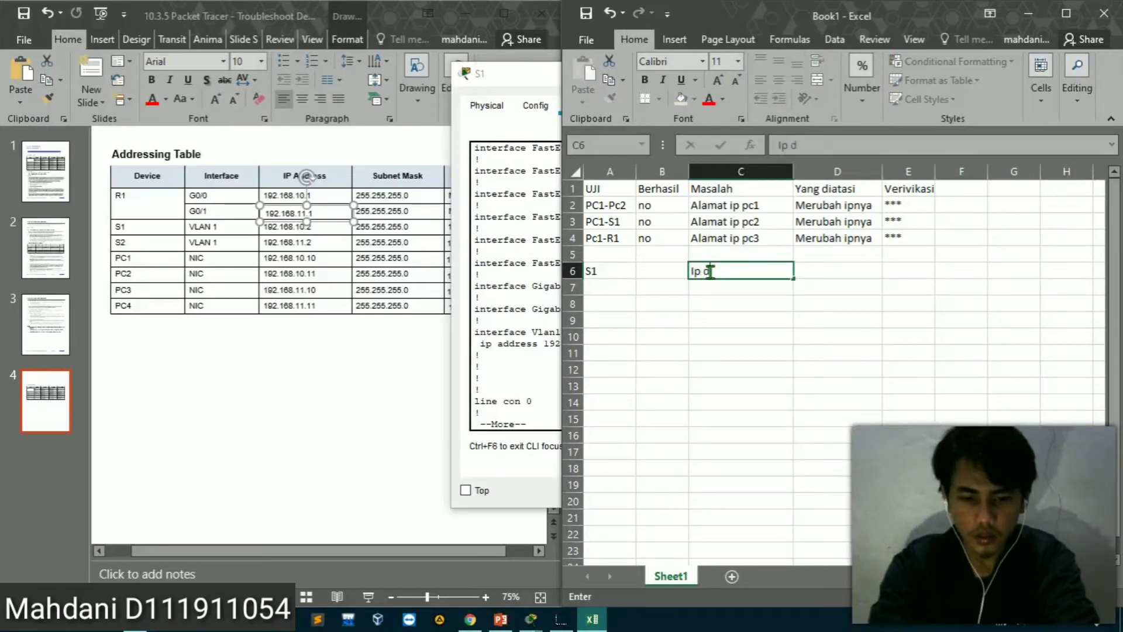
{"action": "type", "text": "efau"}
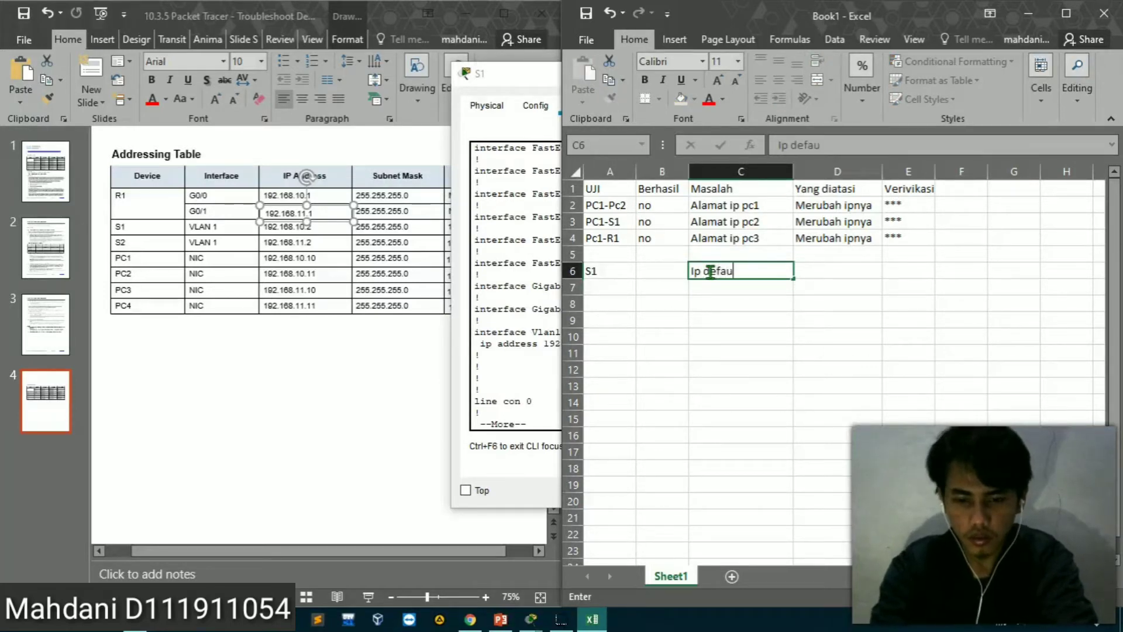
{"action": "type", "text": "lt gate"}
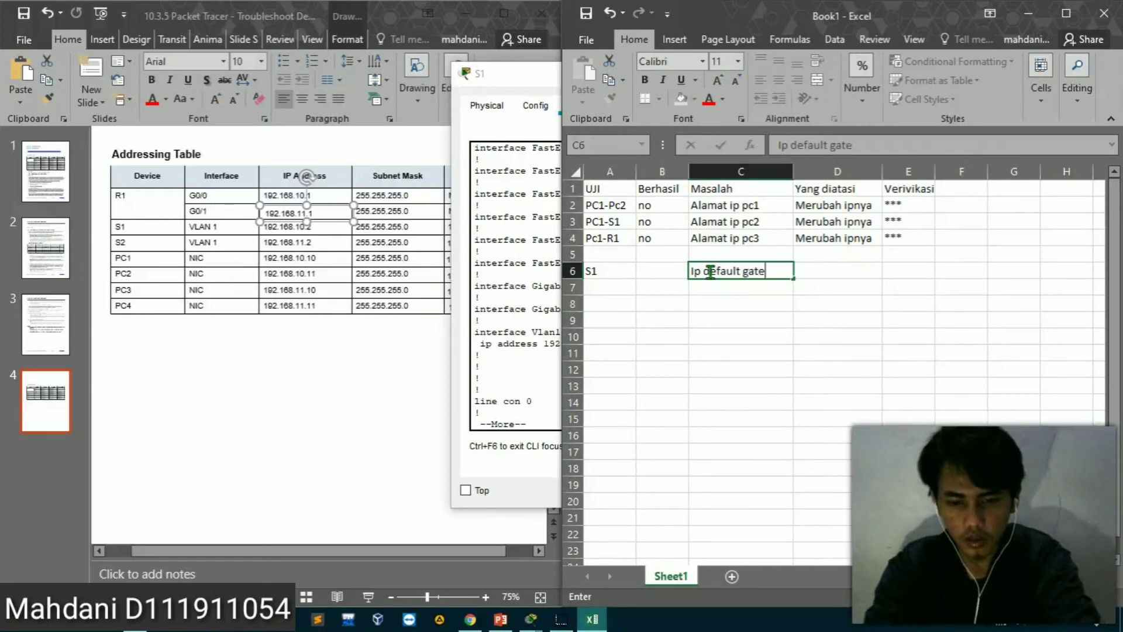
{"action": "type", "text": "way"}
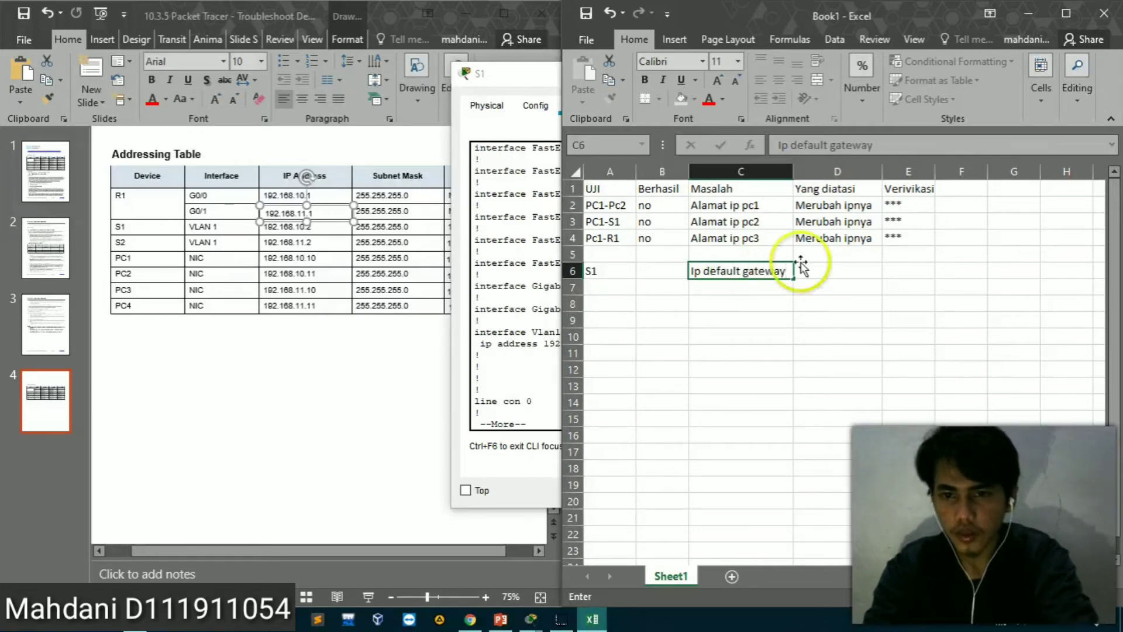
Enter "menambah ip gateway" as S1's solution in cell D6 and widen column D to fit the text
{"action": "left_click", "coordinate": [829, 273]}
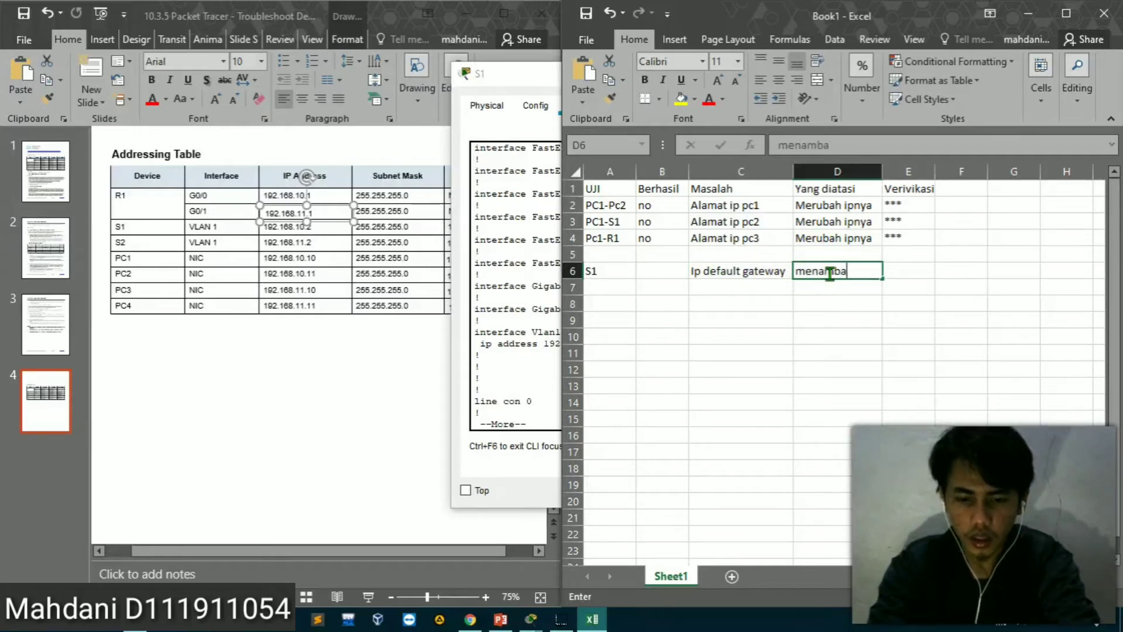
{"action": "type", "text": "menambah ip ga"}
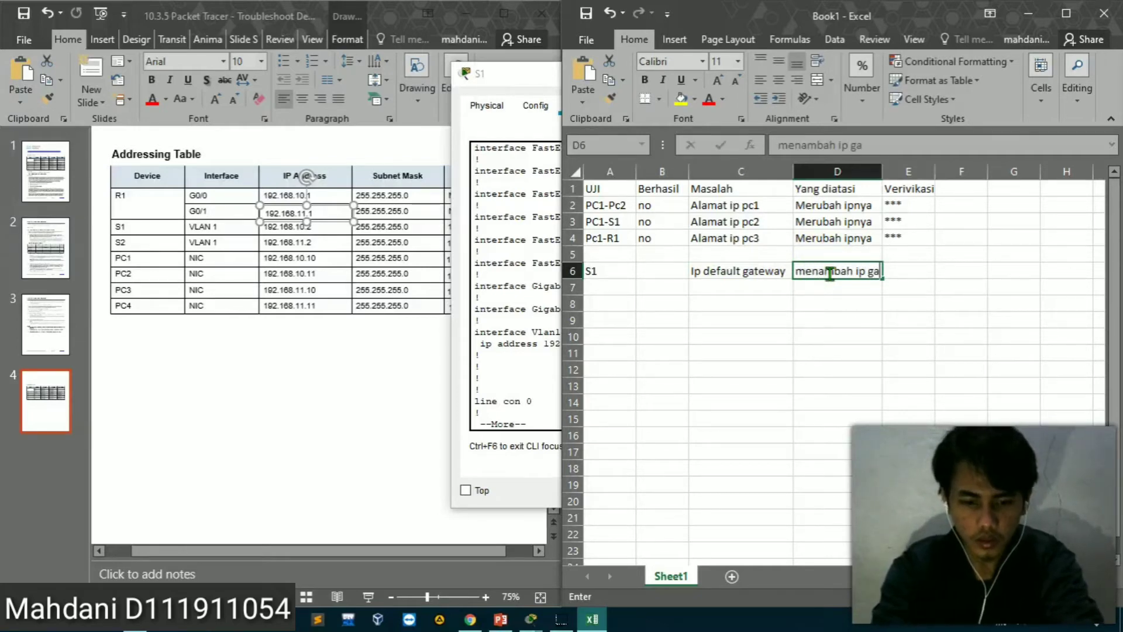
{"action": "type", "text": "teway"}
{"action": "left_click", "coordinate": [965, 271]}
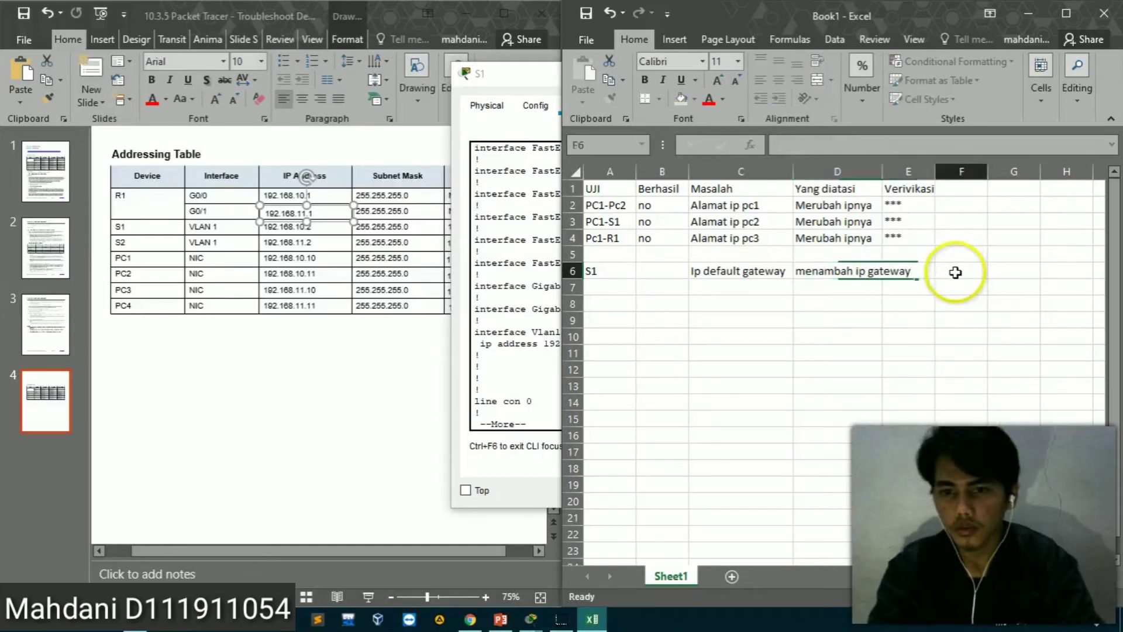
{"action": "left_click_drag", "start_coordinate": [883, 176], "coordinate": [932, 177]}
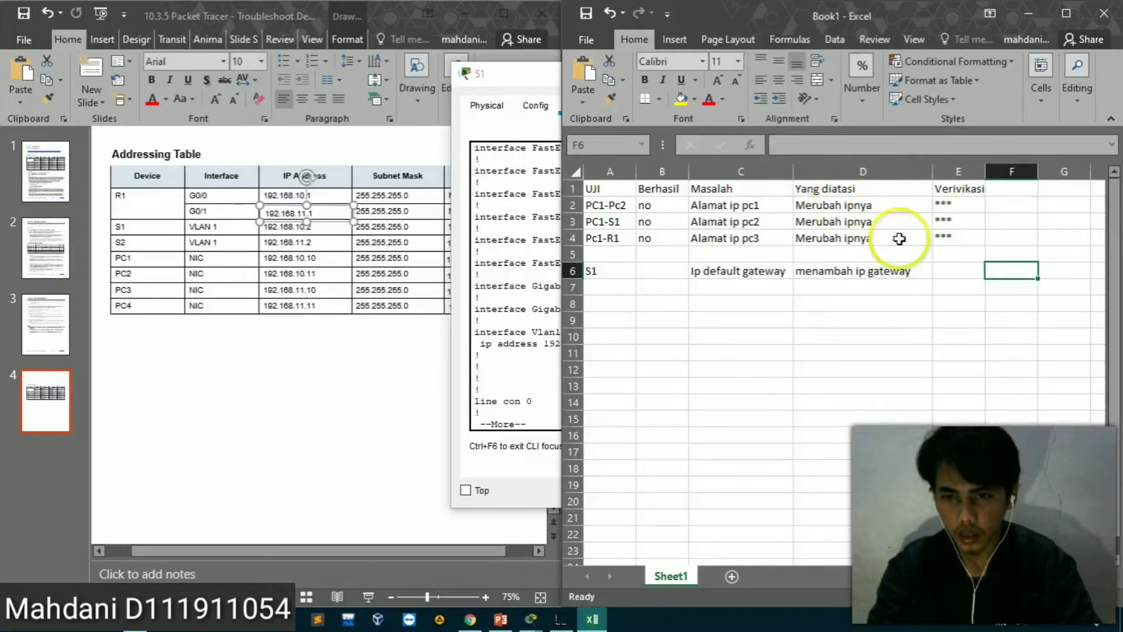
{"action": "left_click", "coordinate": [940, 272]}
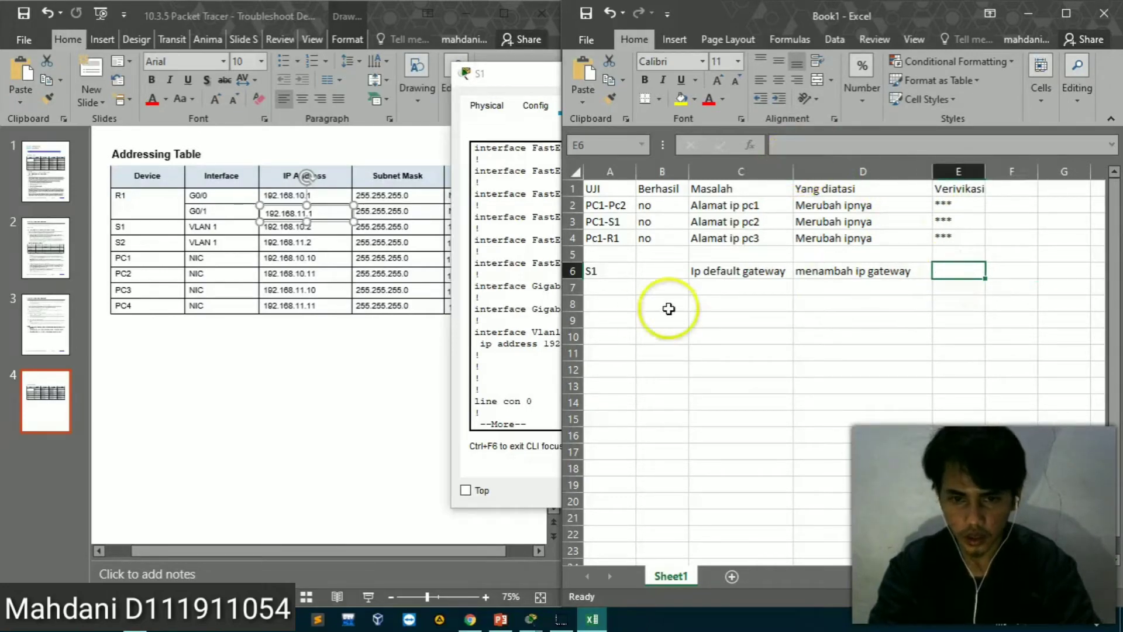
Return to S1's CLI, stop the configuration listing, and enter global configuration mode
{"action": "left_click", "coordinate": [518, 400]}
{"action": "key", "text": "Return"}
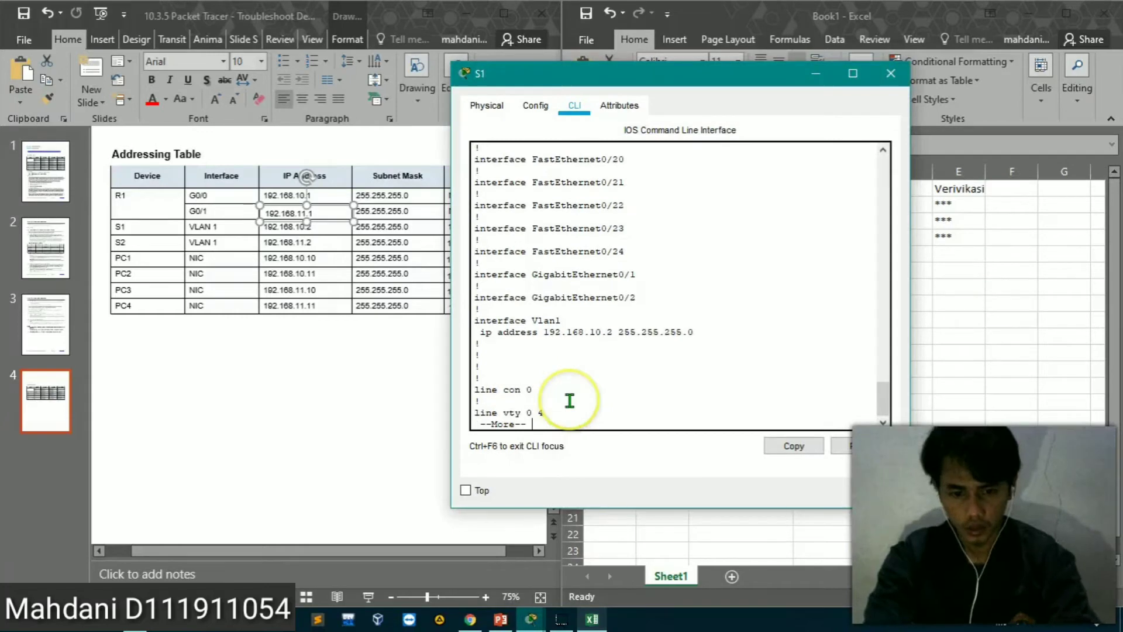
{"action": "key", "text": "ctrl+c"}
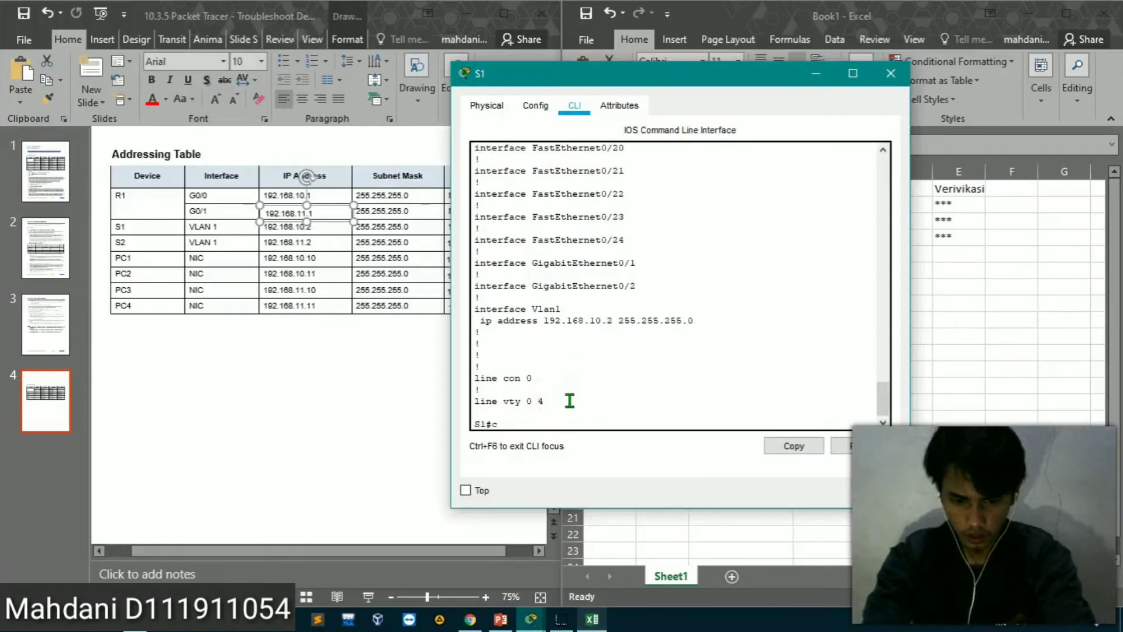
{"action": "type", "text": "conf"}
{"action": "key", "text": "Tab"}
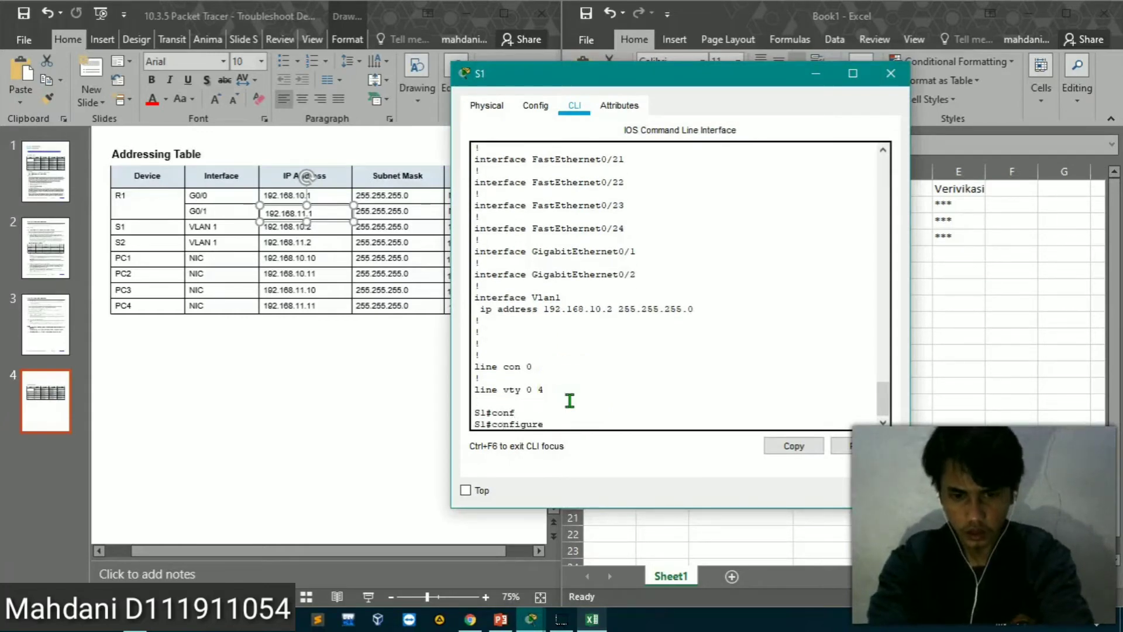
{"action": "type", "text": "te"}
{"action": "key", "text": "Tab"}
{"action": "key", "text": "Return"}
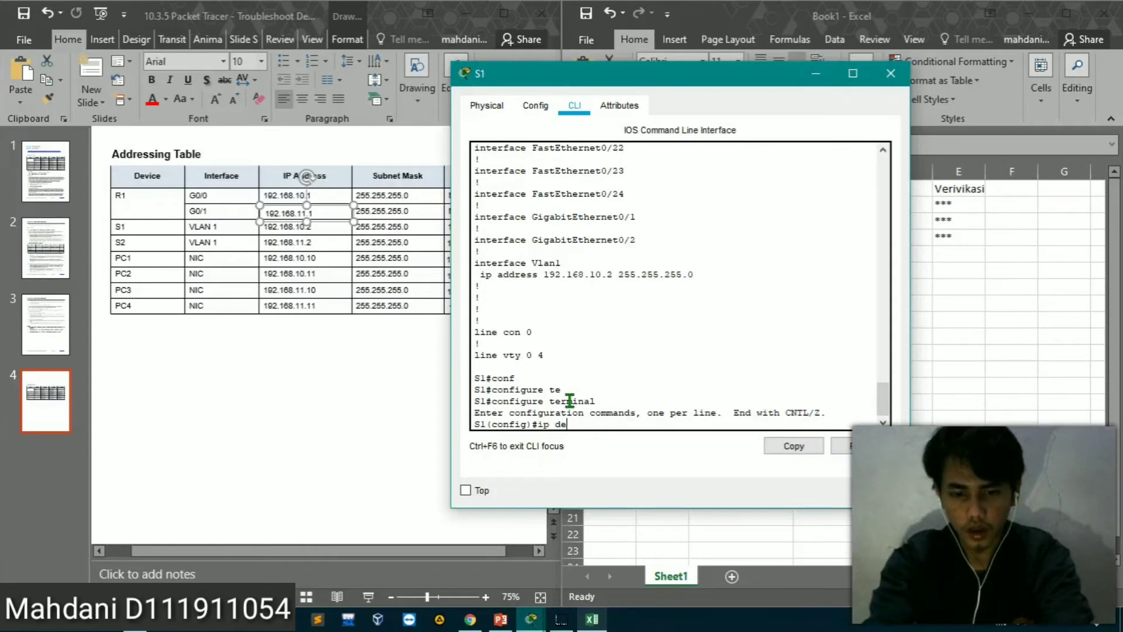
Set S1's default gateway to 192.168.10.1 from the addressing table and return to the Excel results table
{"action": "type", "text": "ip defa"}
{"action": "key", "text": "Tab"}
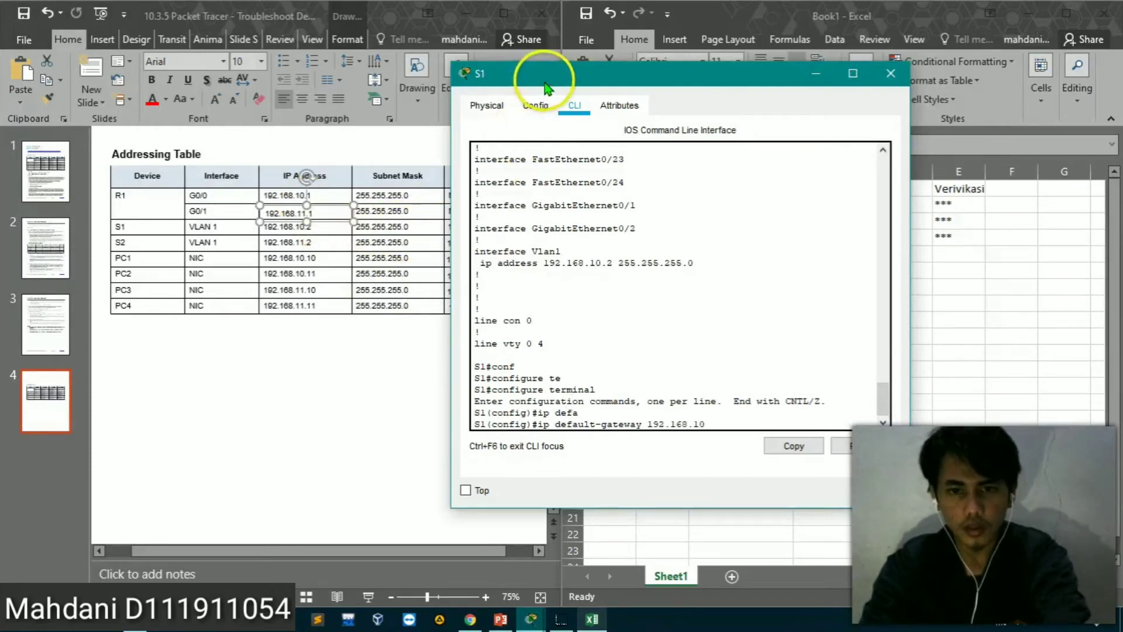
{"action": "left_click_drag", "start_coordinate": [521, 71], "coordinate": [672, 52]}
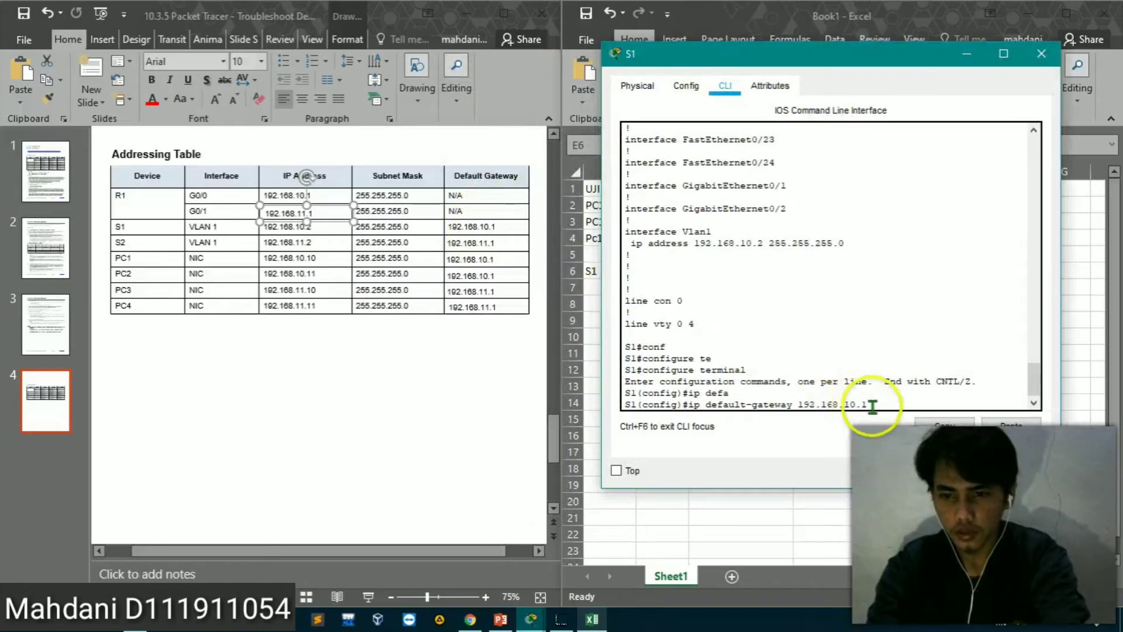
{"action": "key", "text": "Return"}
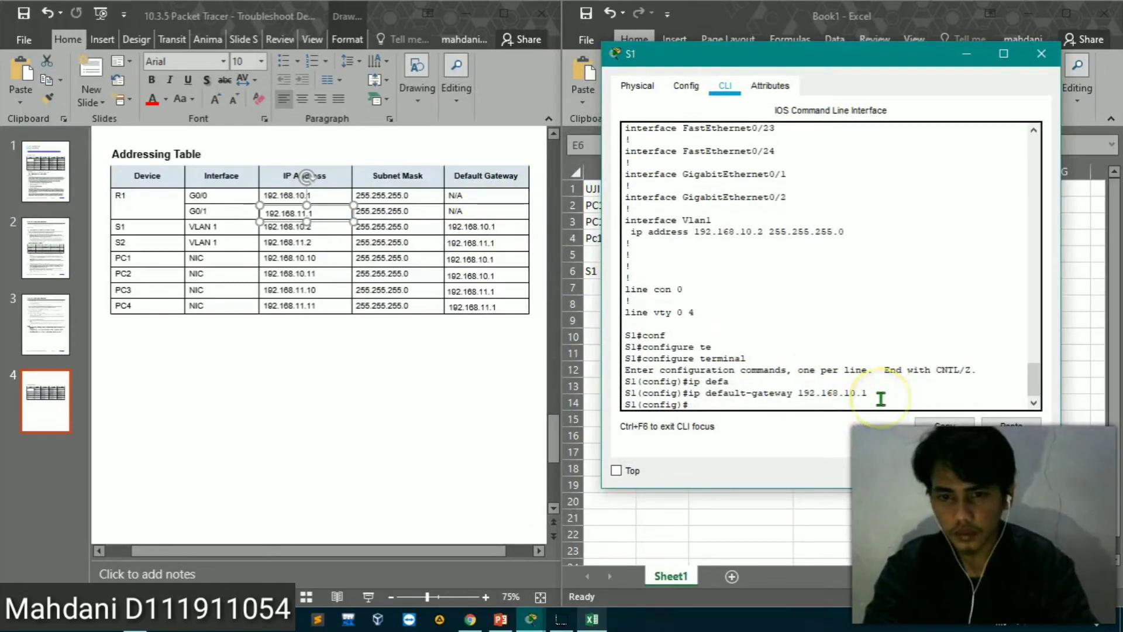
{"action": "key", "text": "Return"}
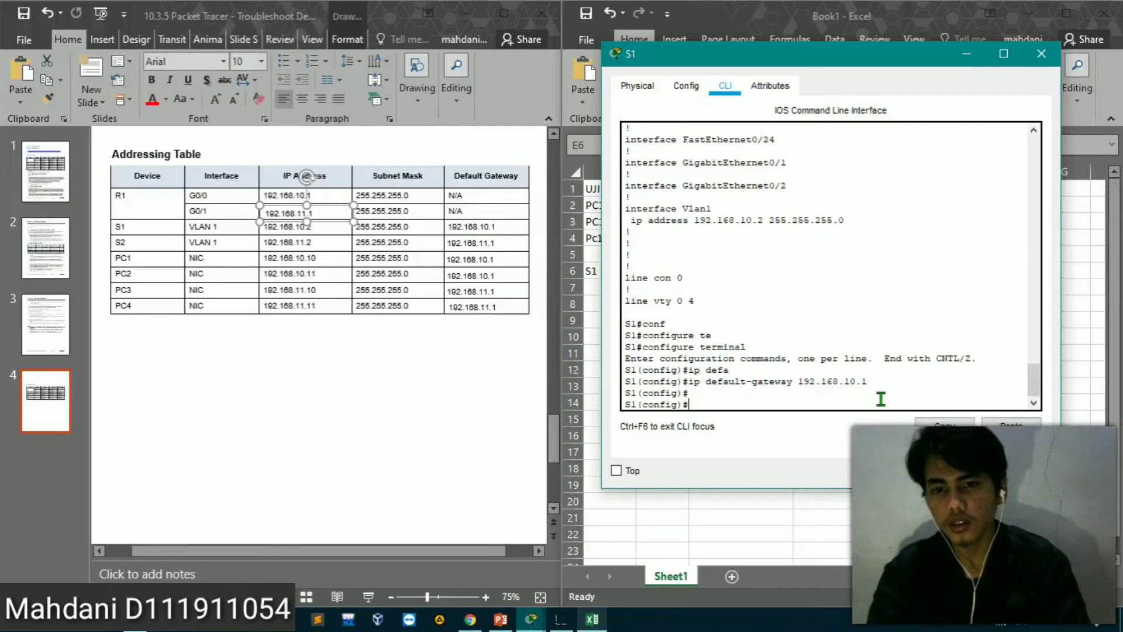
{"action": "left_click", "coordinate": [1075, 367]}
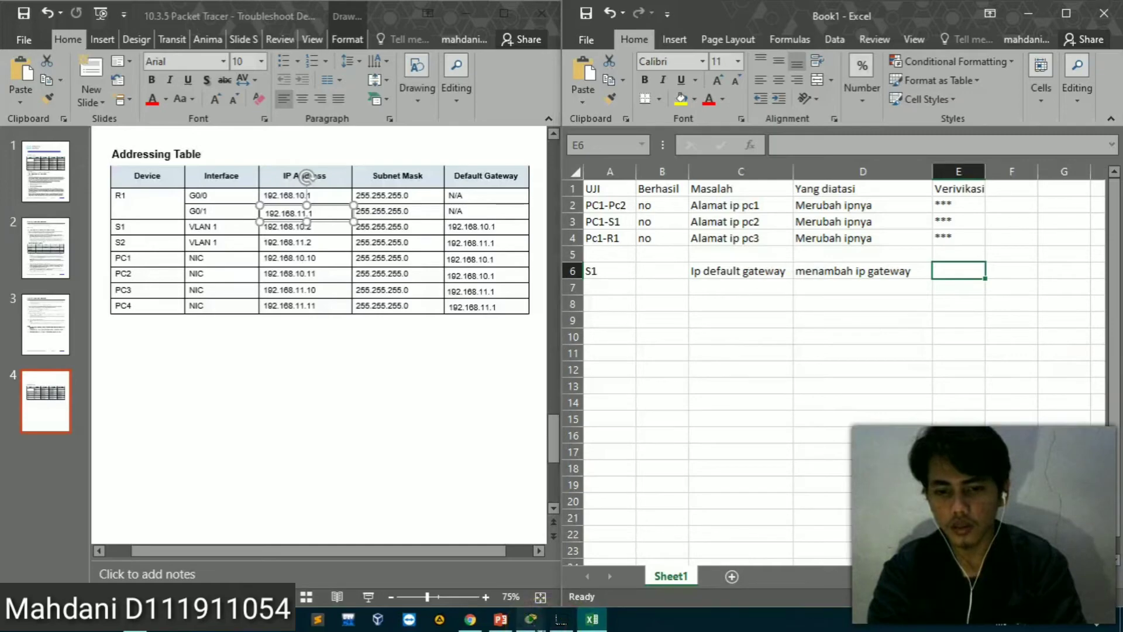
Open PC2's command prompt from the topology, review its ipconfig output, and move the window clear of the network diagram
{"action": "mouse_move", "coordinate": [531, 619]}
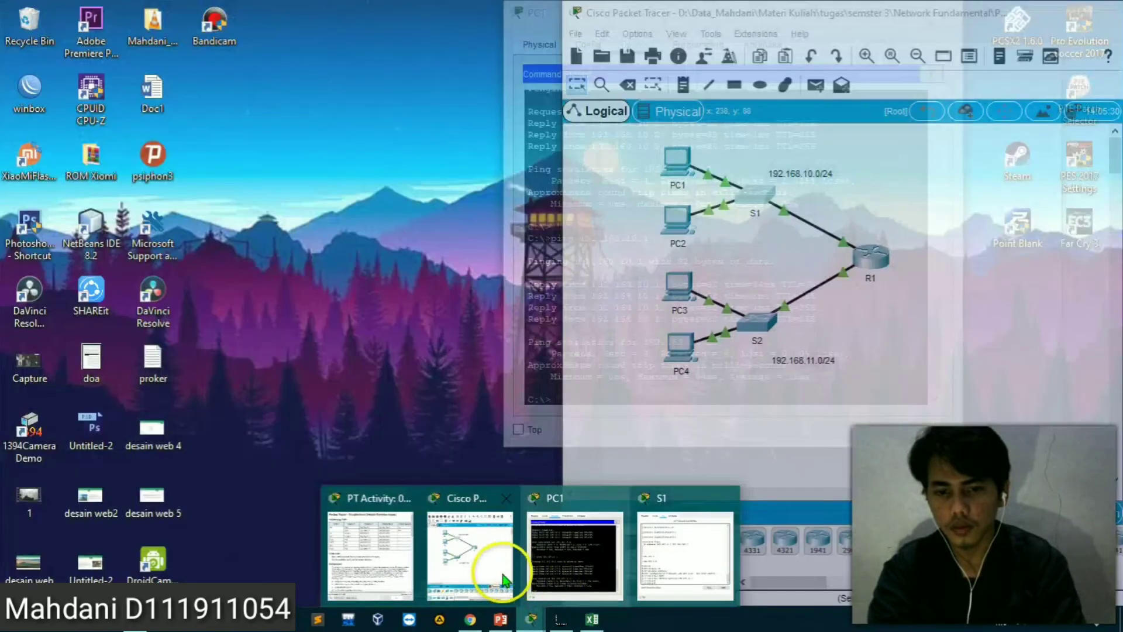
{"action": "left_click", "coordinate": [505, 581]}
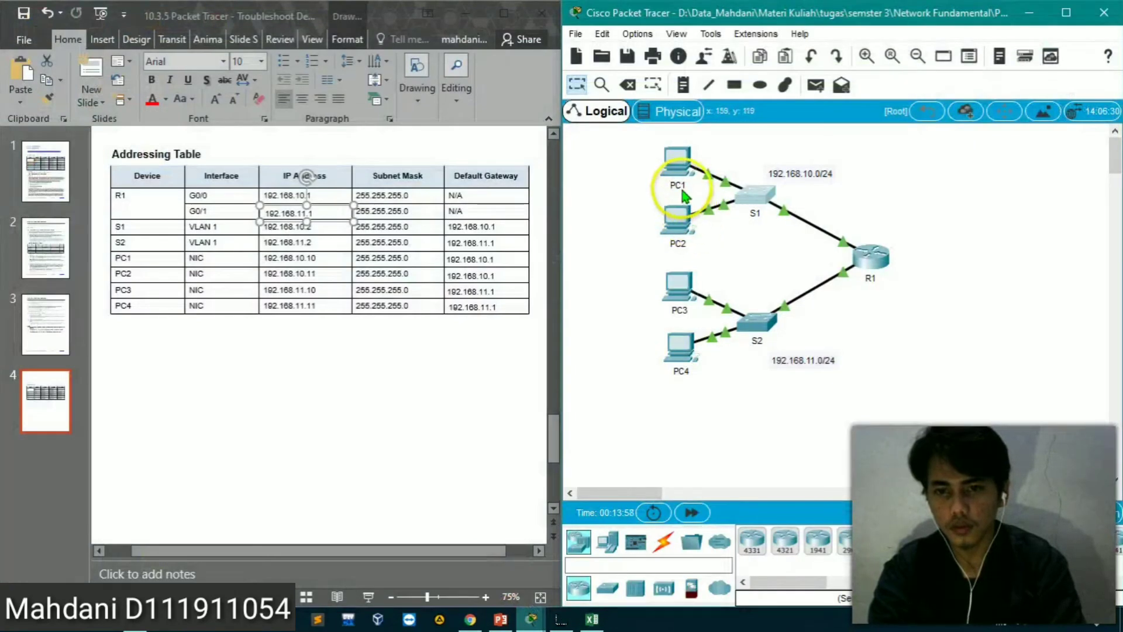
{"action": "left_click", "coordinate": [680, 229]}
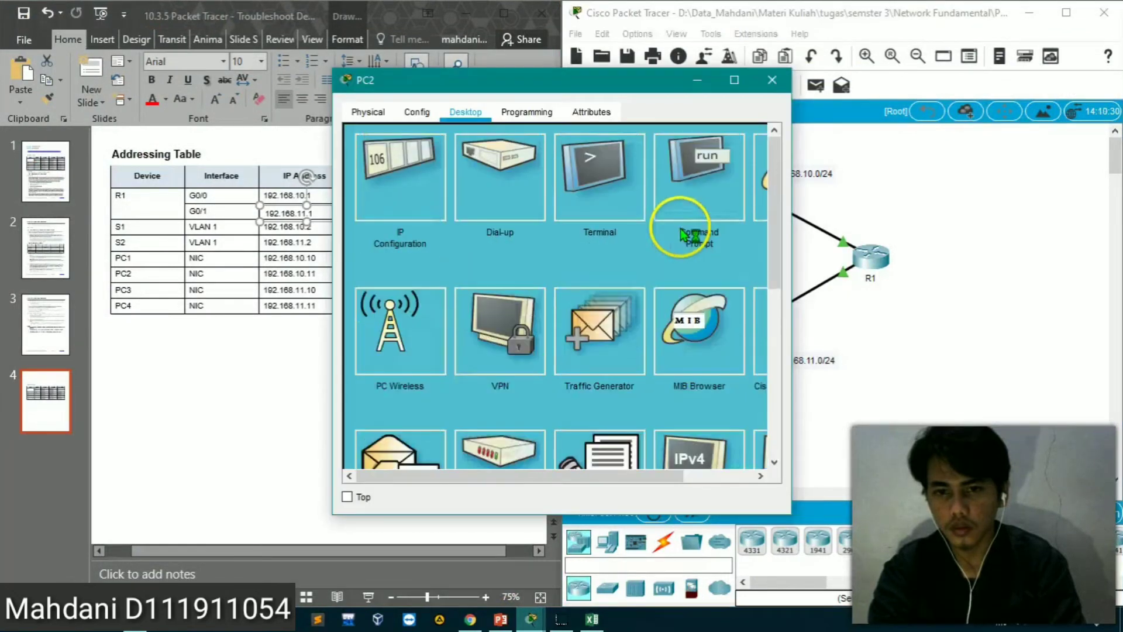
{"action": "left_click", "coordinate": [686, 196]}
{"action": "left_click", "coordinate": [556, 380]}
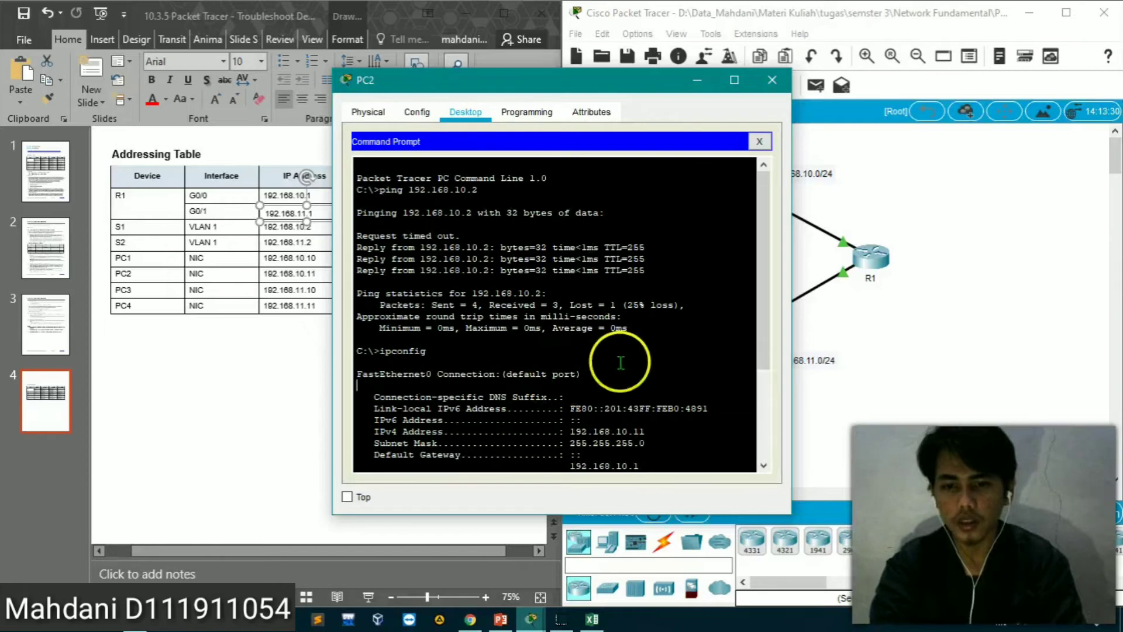
{"action": "left_click", "coordinate": [759, 398]}
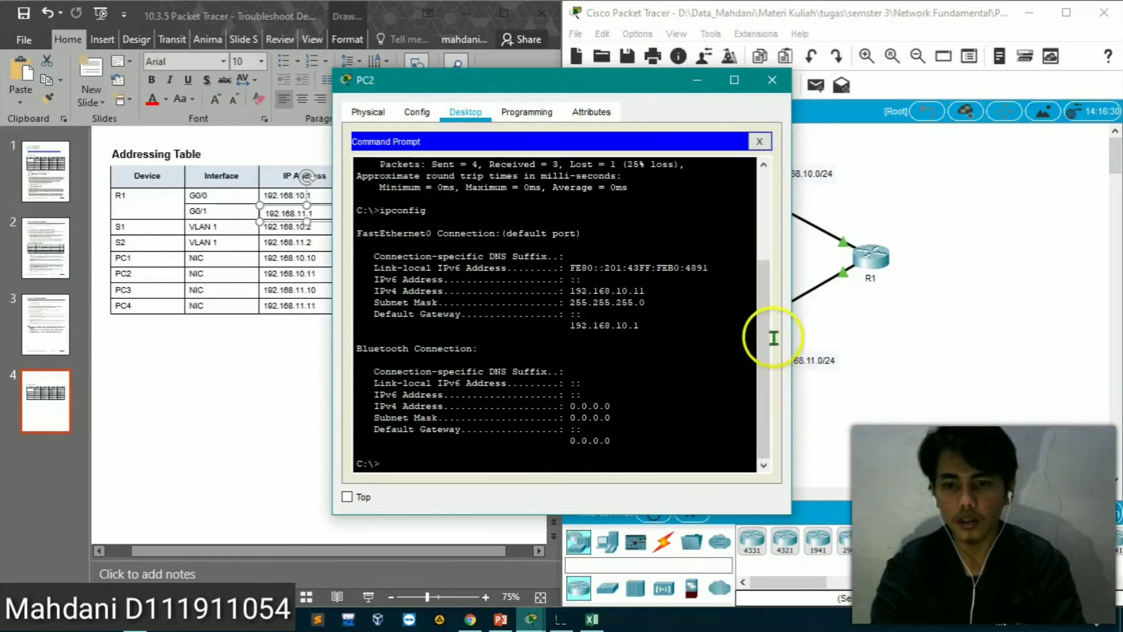
{"action": "left_click_drag", "start_coordinate": [621, 80], "coordinate": [422, 17]}
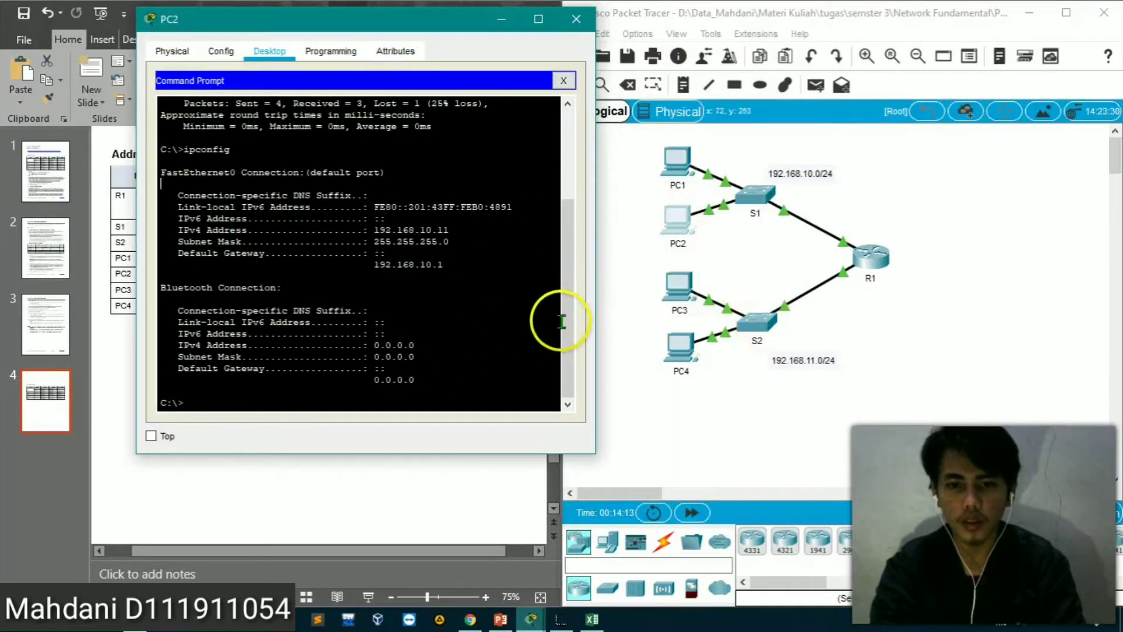
Ping PC1 at 192.168.10.10 from PC2's command prompt and stop the ping before it completes
{"action": "left_click", "coordinate": [402, 396]}
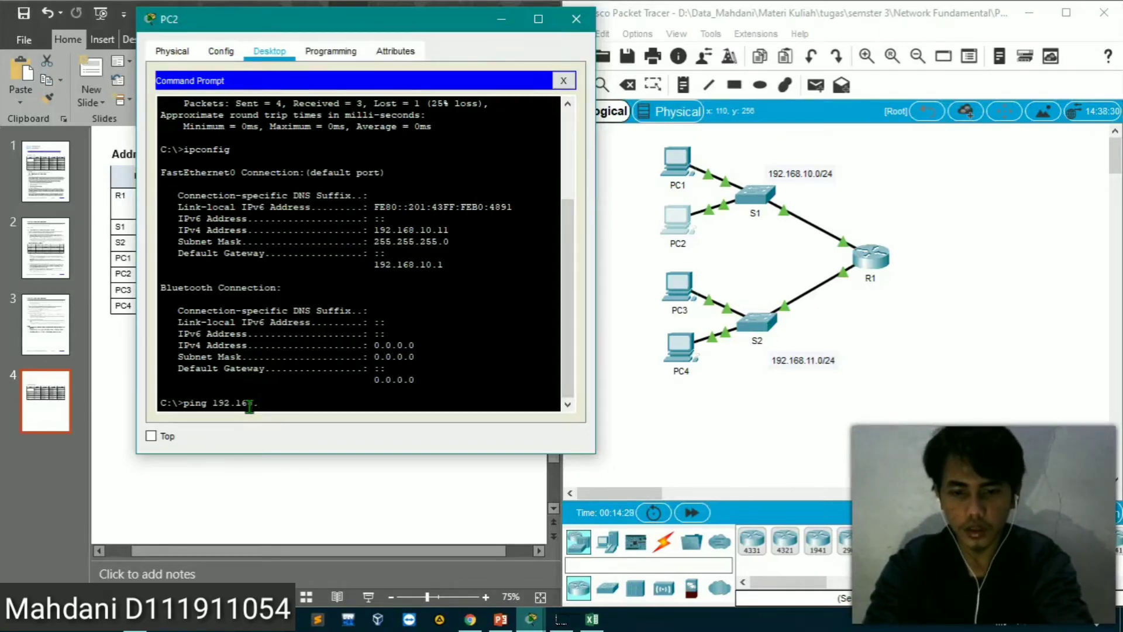
{"action": "type", "text": "192.168.10.10"}
{"action": "key", "text": "Return"}
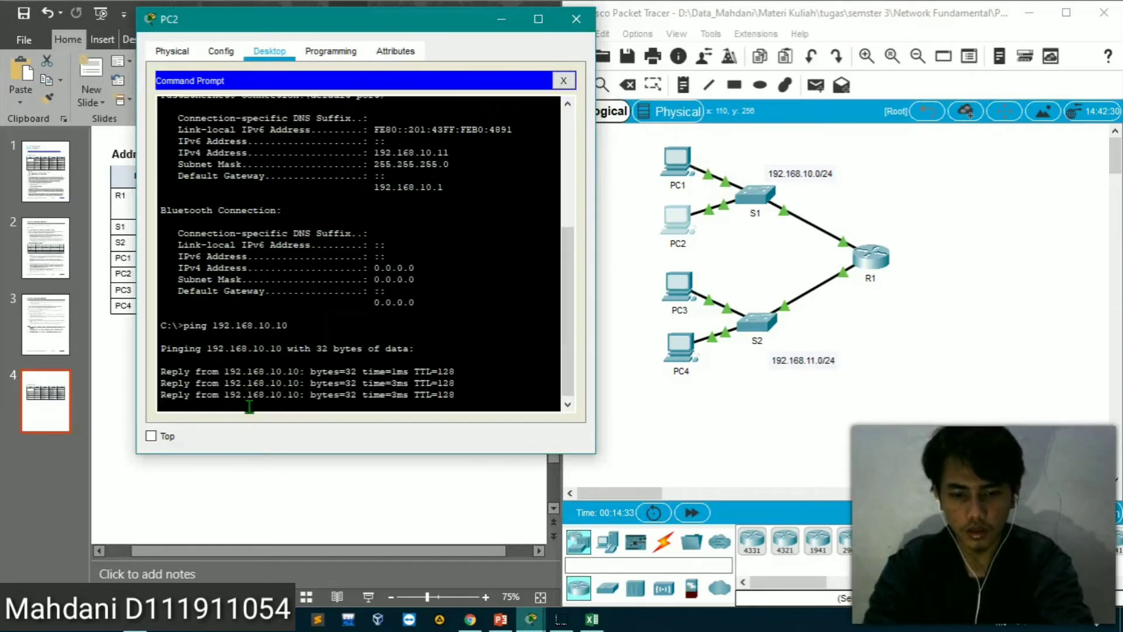
{"action": "key", "text": "ctrl+c"}
Ping PC3 at 192.168.11.10 from PC2's command prompt, checking the address against the addressing table
{"action": "key", "text": "Up"}
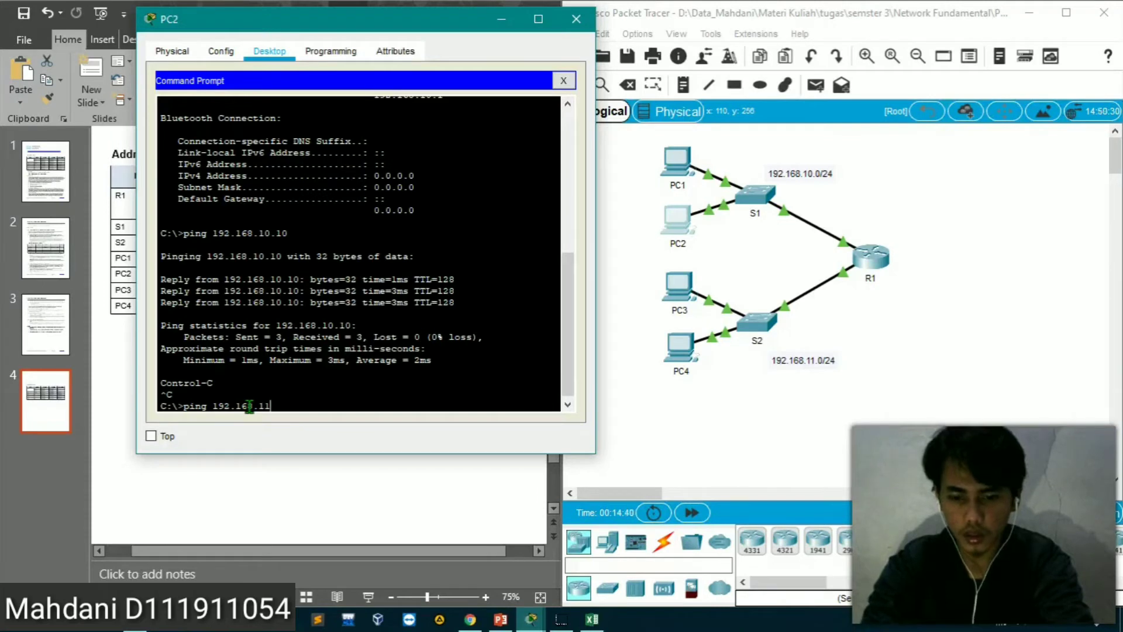
{"action": "type", "text": "0"}
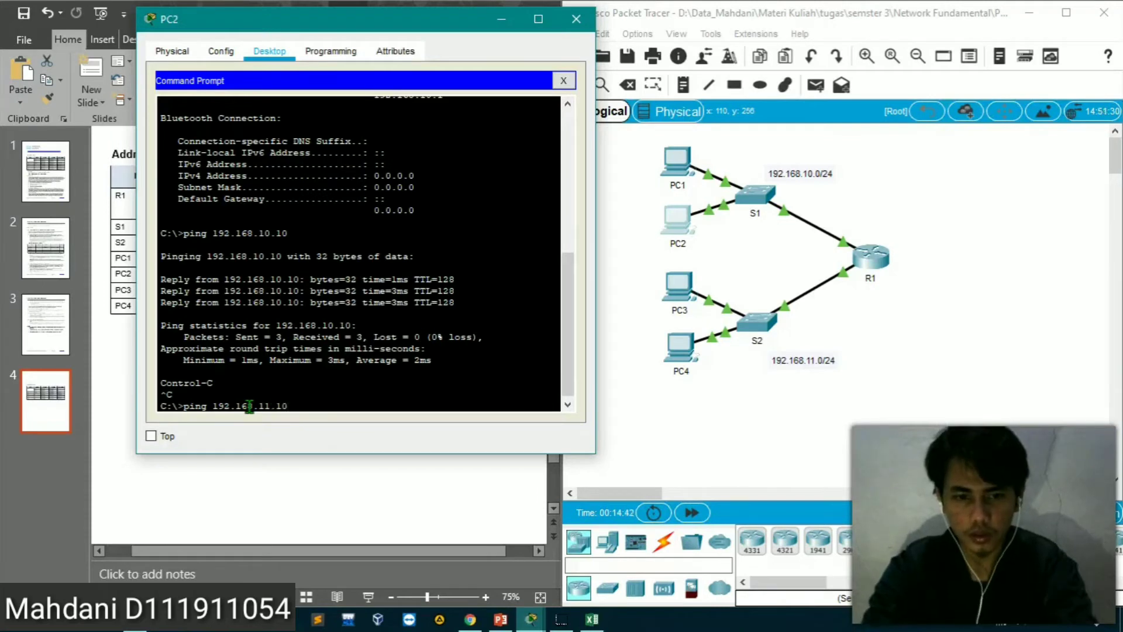
{"action": "left_click", "coordinate": [248, 553]}
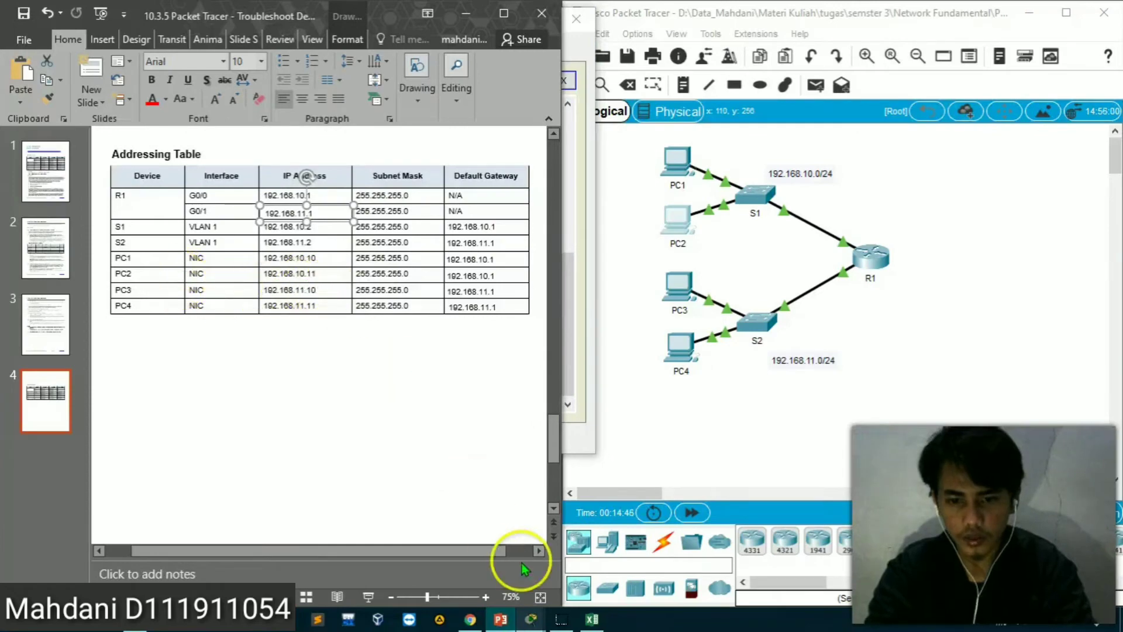
{"action": "left_click", "coordinate": [531, 619]}
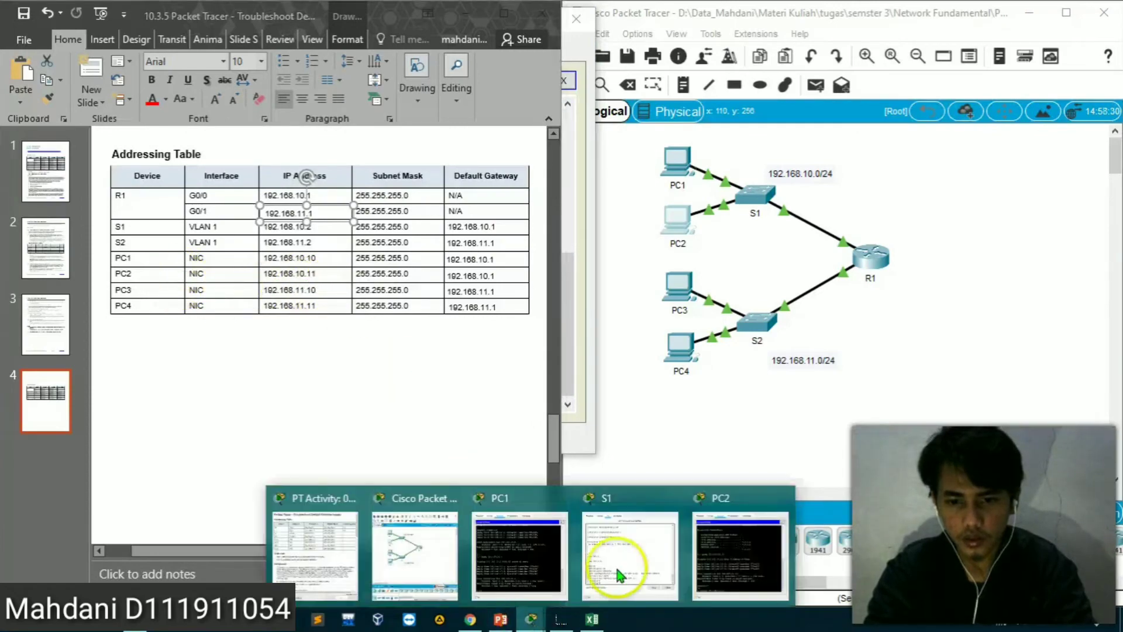
{"action": "left_click", "coordinate": [714, 556]}
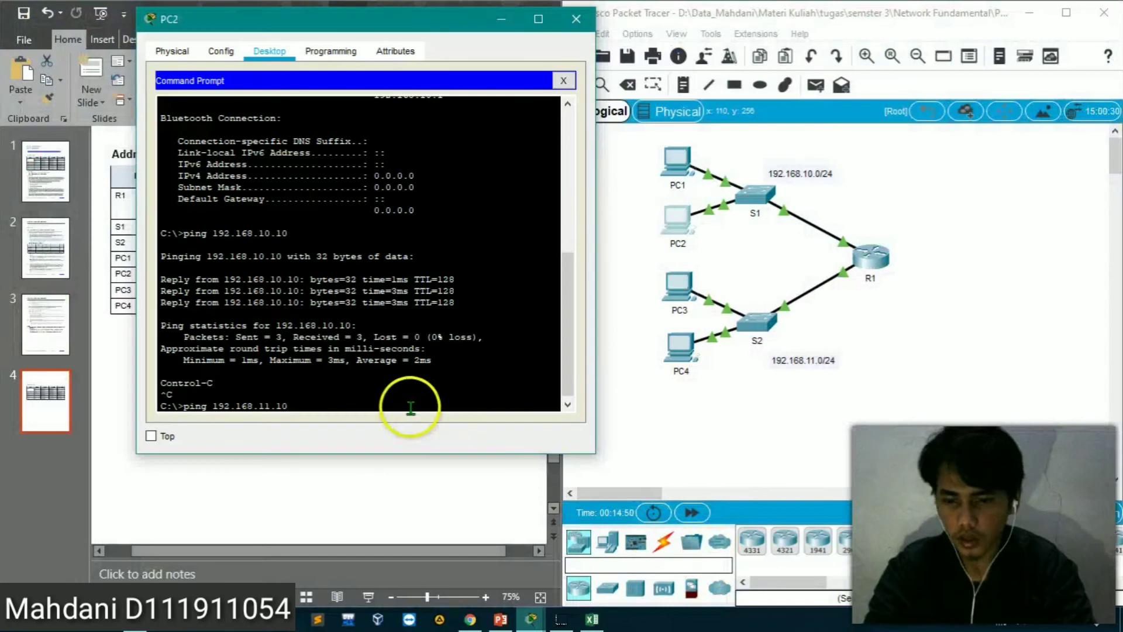
{"action": "key", "text": "Return"}
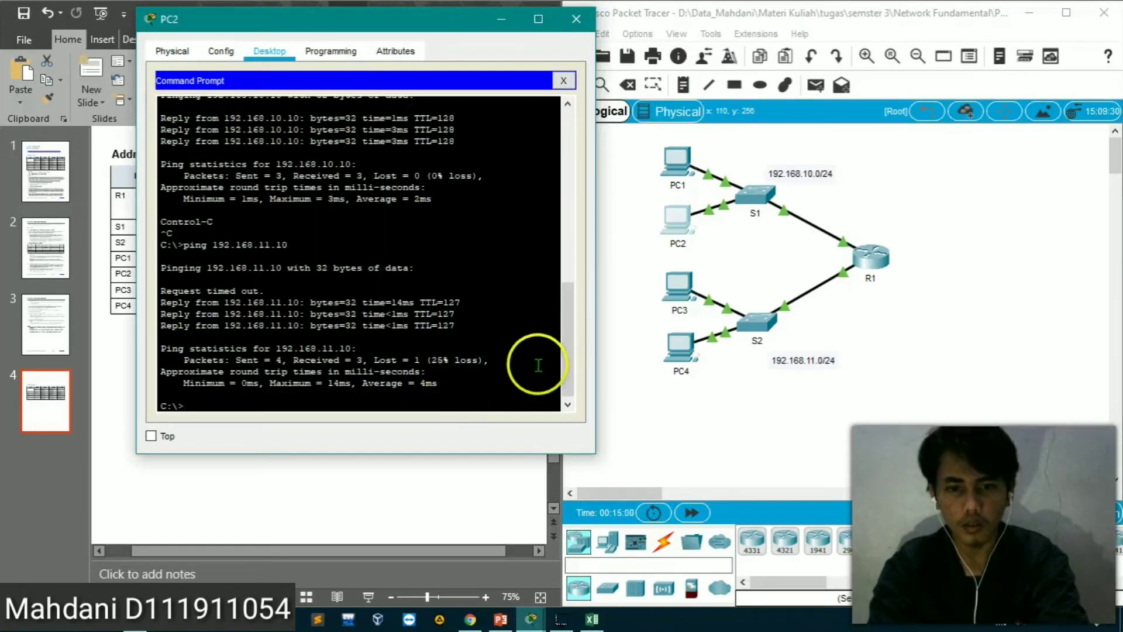
Ping PC4 at 192.168.11.11 from PC2's command prompt
{"action": "left_click", "coordinate": [592, 615]}
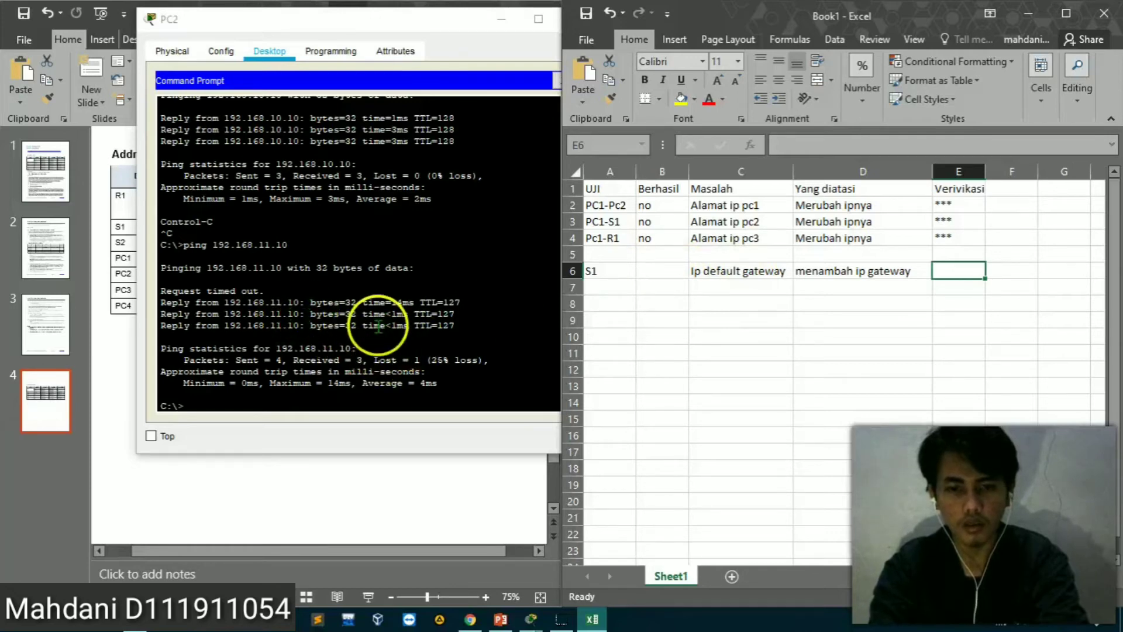
{"action": "left_click", "coordinate": [368, 392]}
{"action": "key", "text": "Up"}
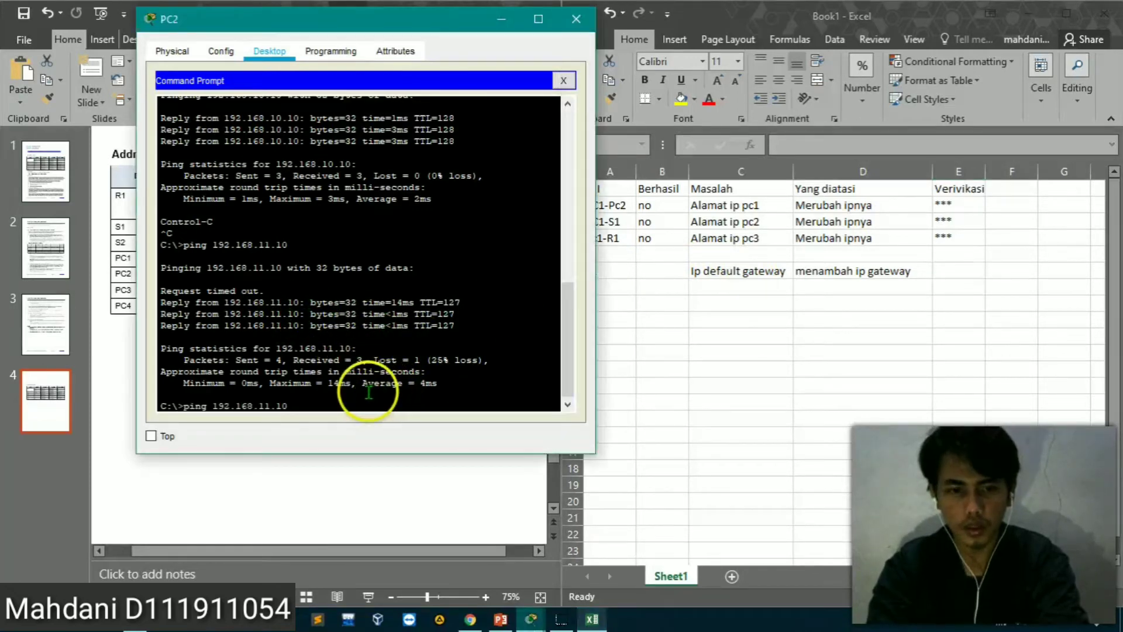
{"action": "key", "text": "Up"}
{"action": "key", "text": "Up"}
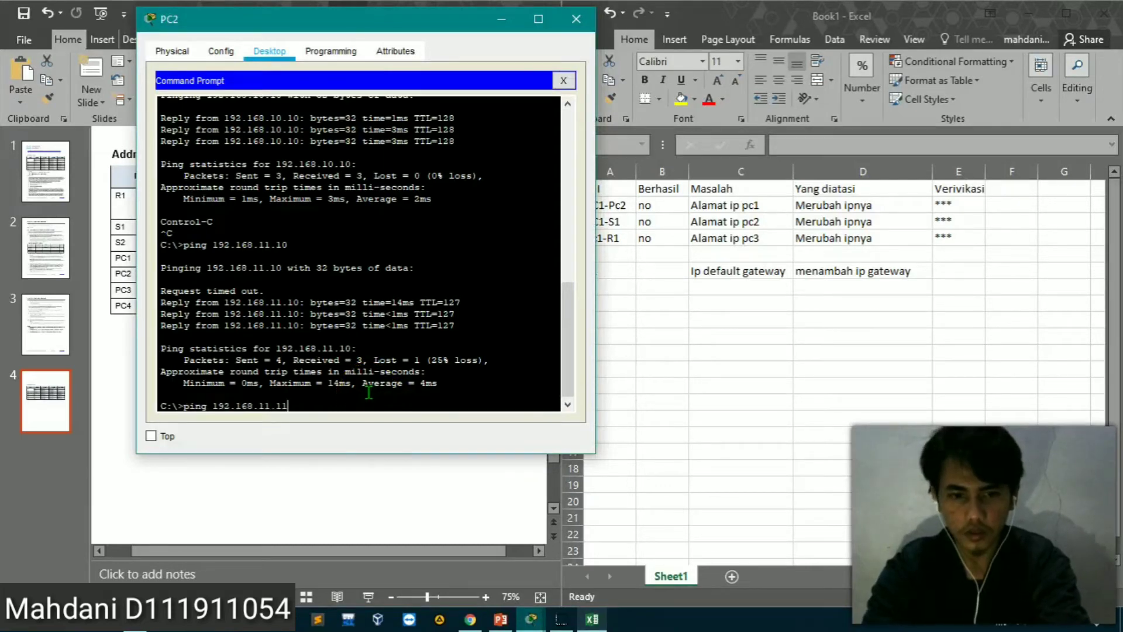
{"action": "key", "text": "Return"}
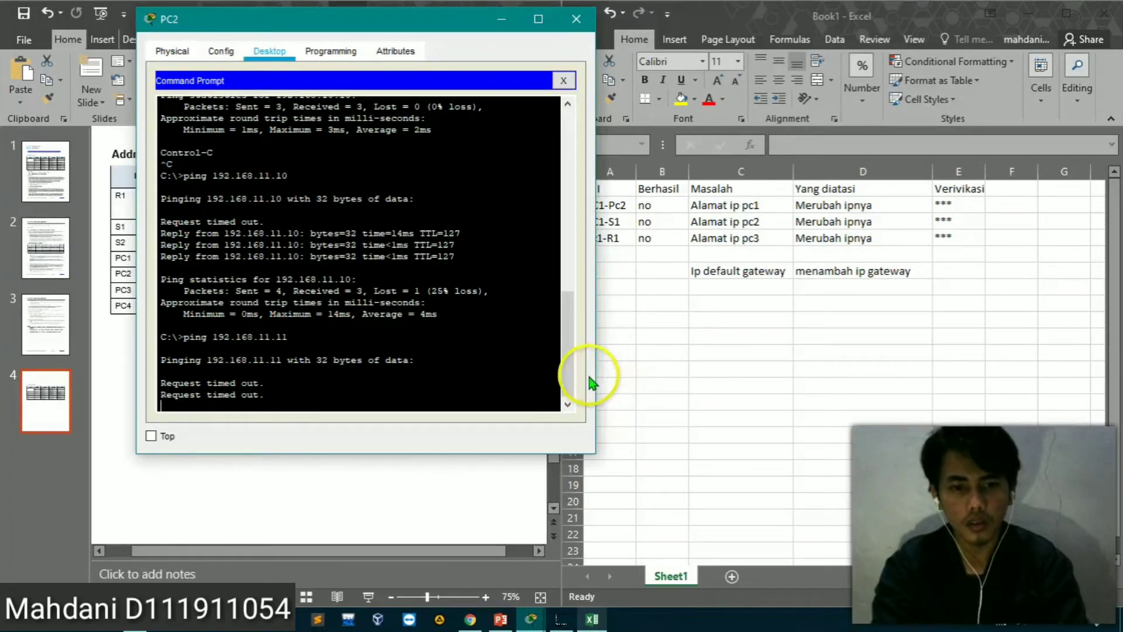
Select cell A7 in the Excel results table, dismiss PC2's window, and return to the Packet Tracer topology
{"action": "left_click", "coordinate": [667, 319]}
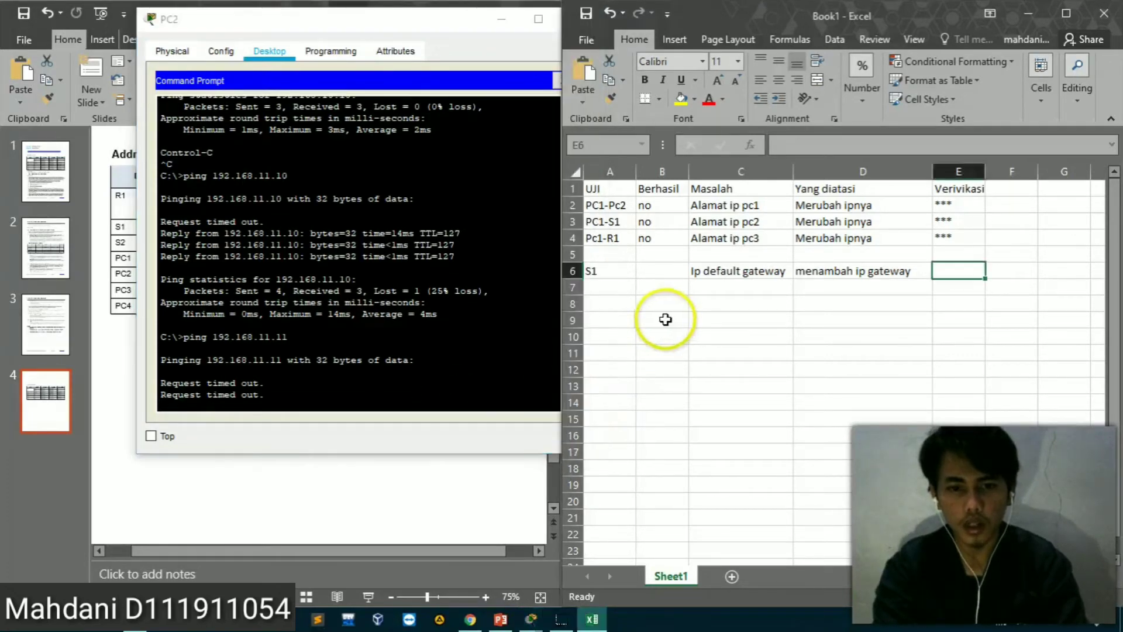
{"action": "left_click", "coordinate": [603, 290]}
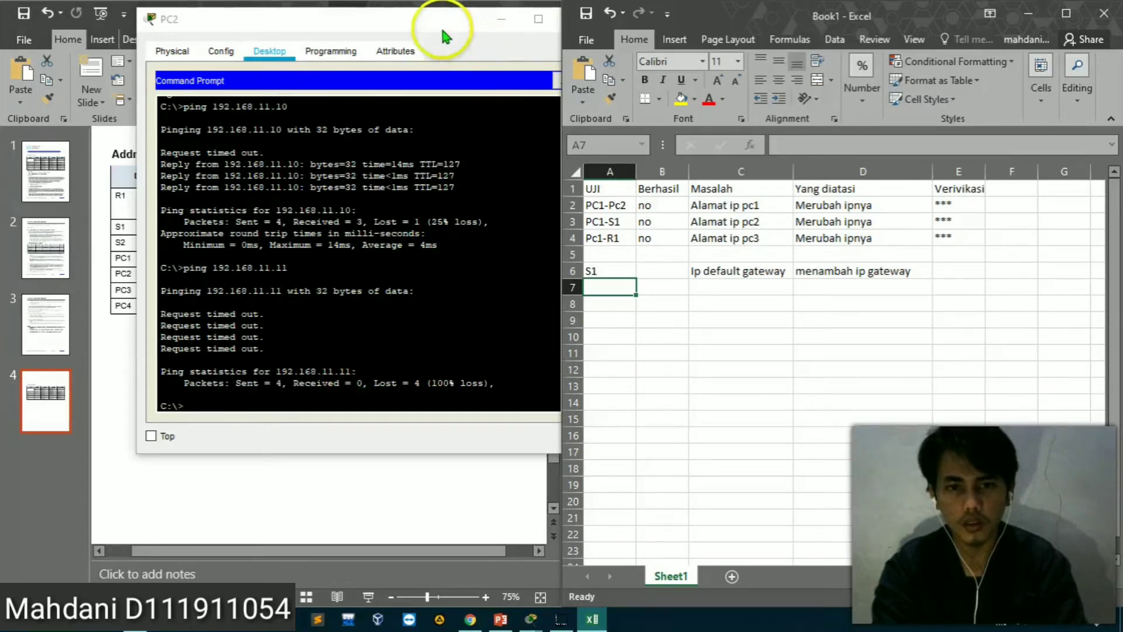
{"action": "left_click_drag", "start_coordinate": [443, 31], "coordinate": [427, 29]}
{"action": "left_click", "coordinate": [559, 15]}
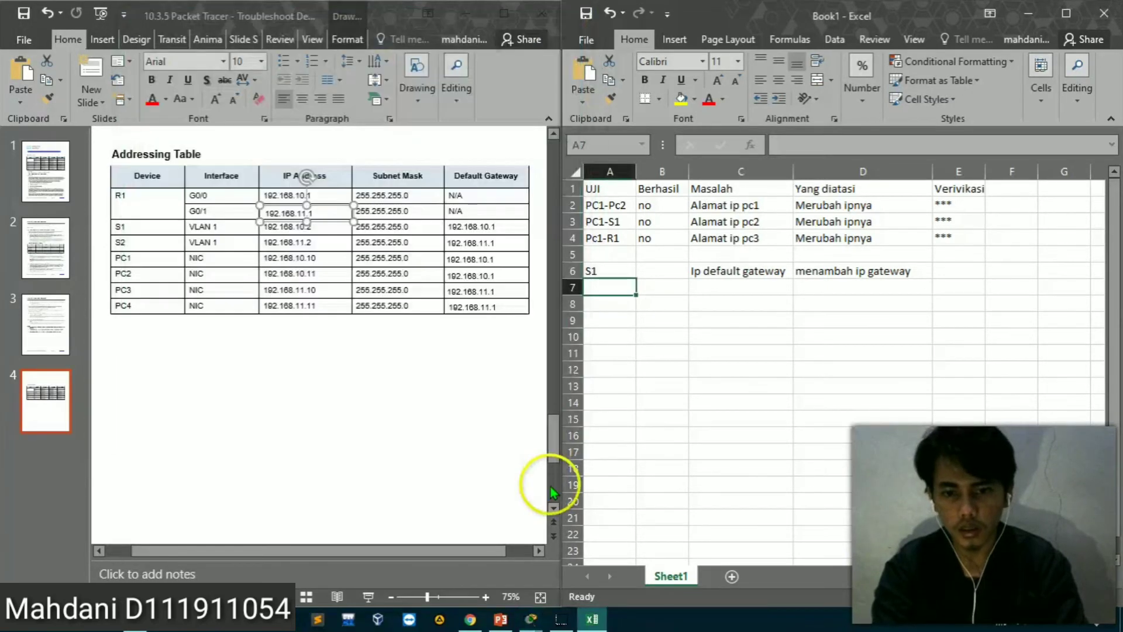
{"action": "left_click", "coordinate": [591, 620]}
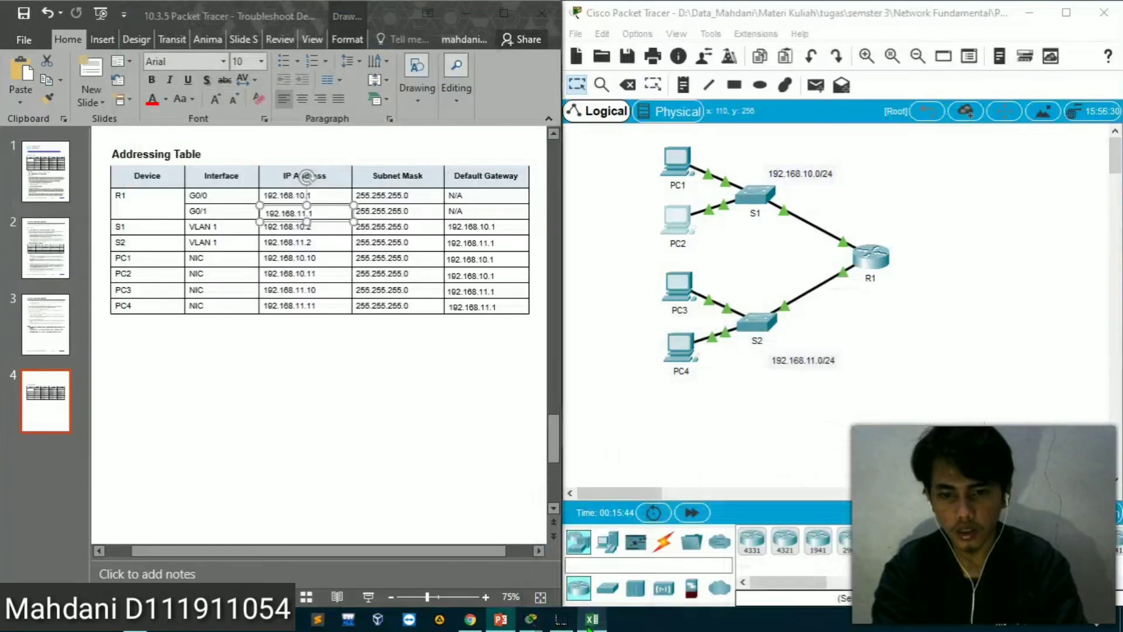
Ping PC4 at 192.168.11.11 from PC1's command prompt and move the PC1 window off the topology
{"action": "left_click", "coordinate": [677, 161]}
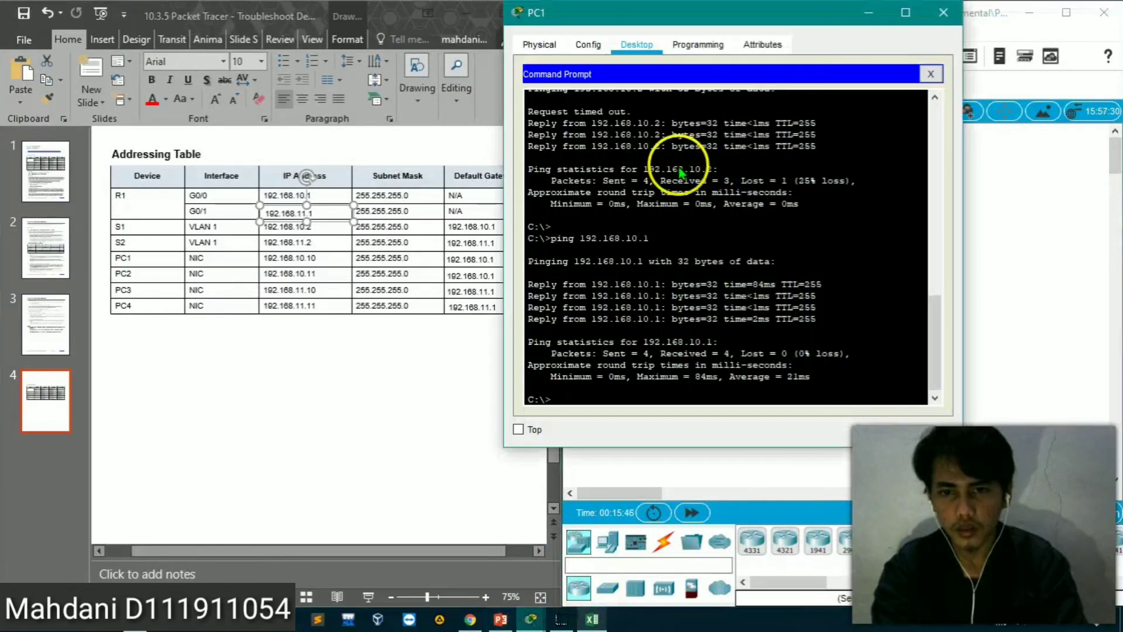
{"action": "key", "text": "Up"}
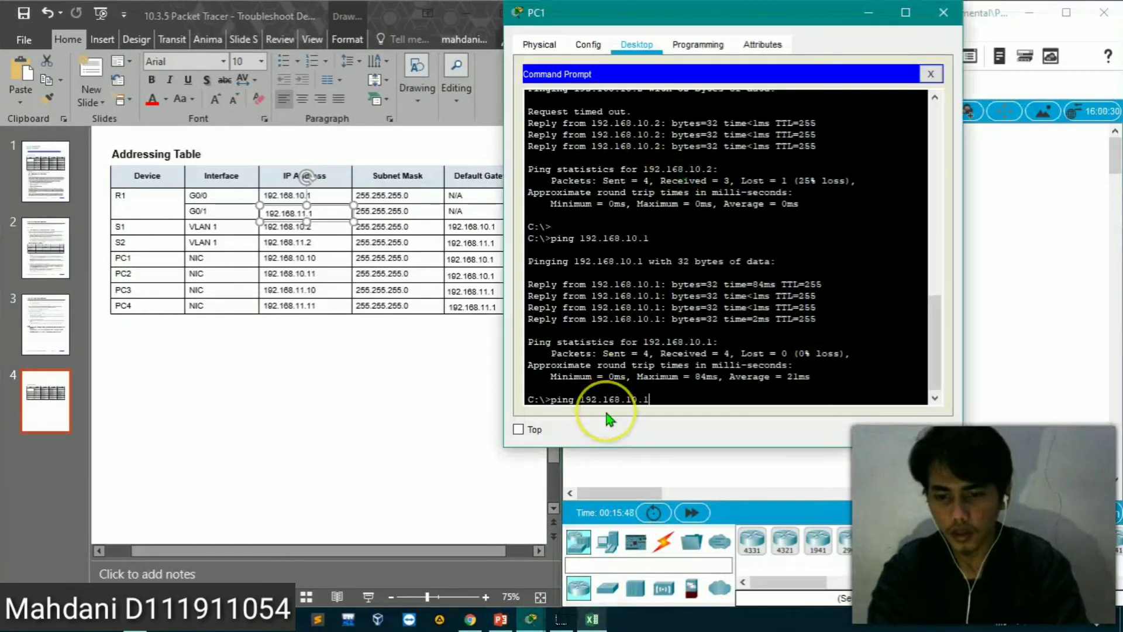
{"action": "key", "text": "BackSpace"}
{"action": "key", "text": "BackSpace"}
{"action": "type", "text": "1"}
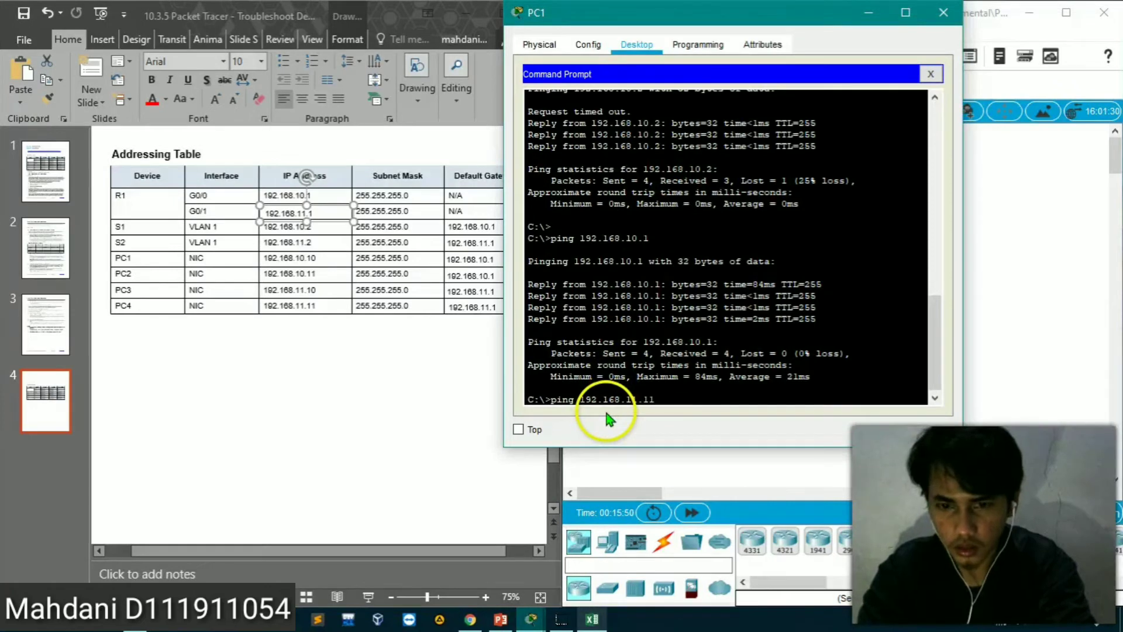
{"action": "type", "text": ".11"}
{"action": "key", "text": "Return"}
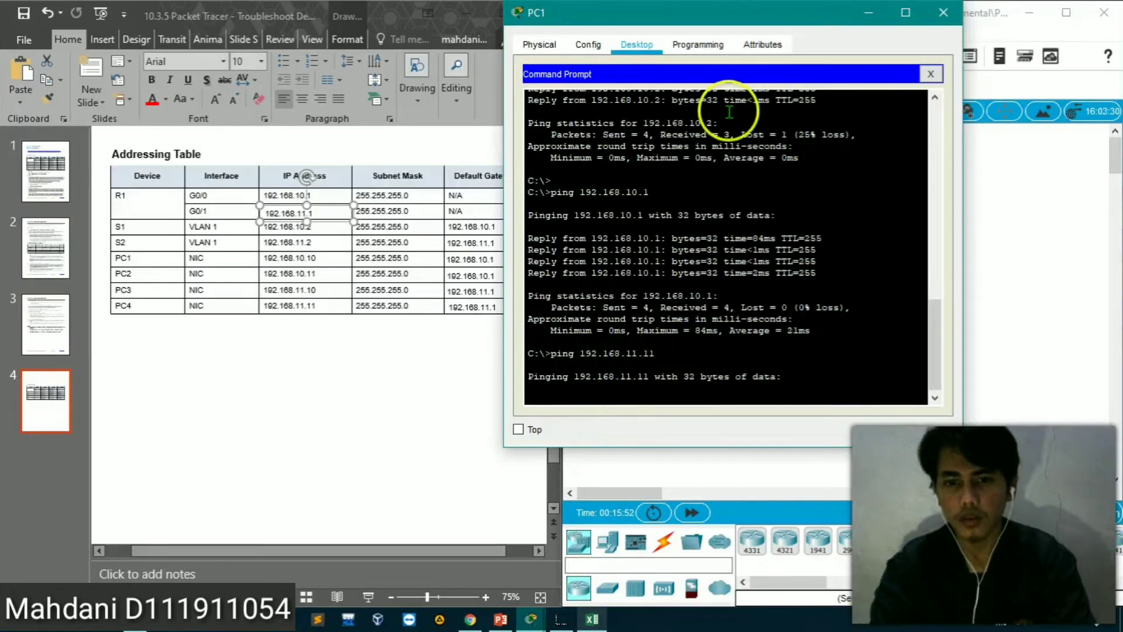
{"action": "left_click_drag", "start_coordinate": [757, 21], "coordinate": [328, 21]}
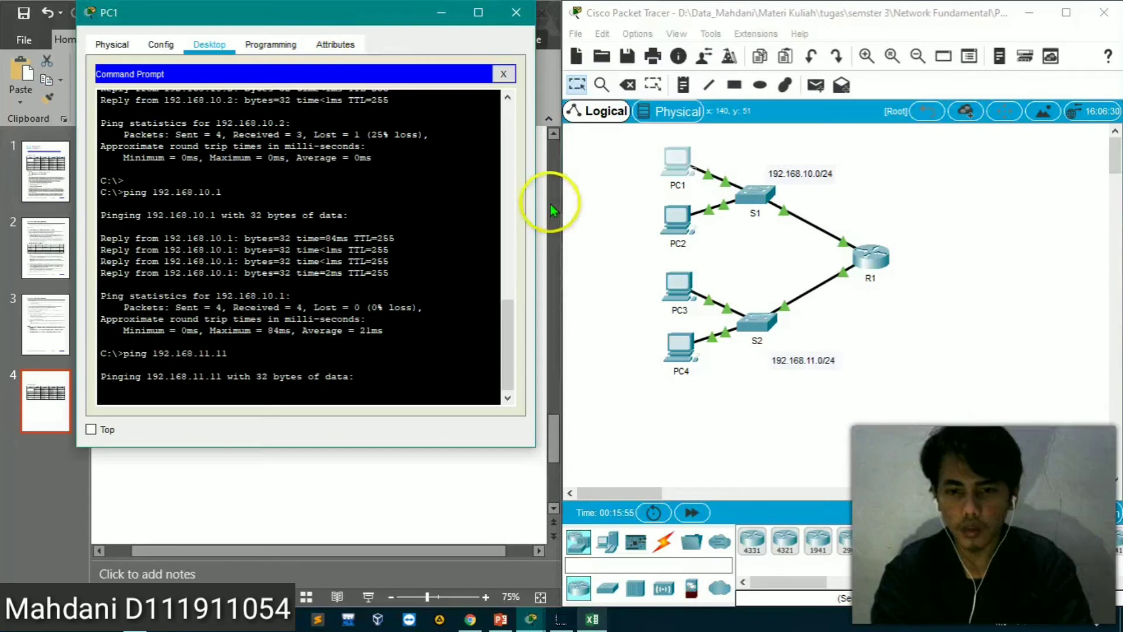
Open PC4's command prompt beside PC1's window and display its addressing with ipconfig
{"action": "left_click", "coordinate": [661, 366]}
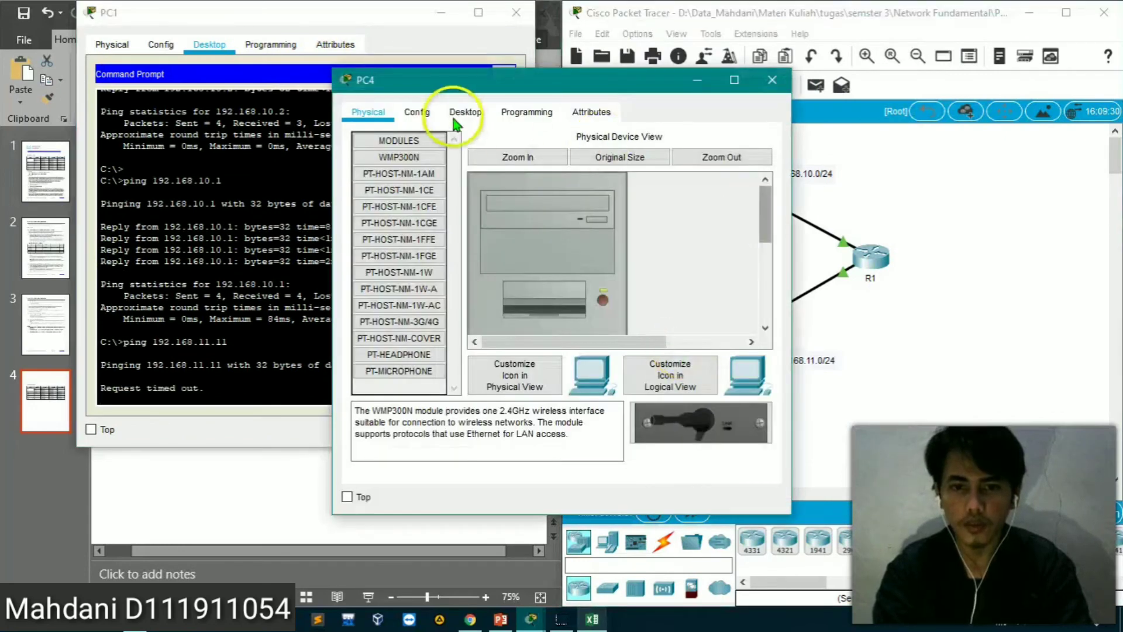
{"action": "left_click", "coordinate": [468, 117]}
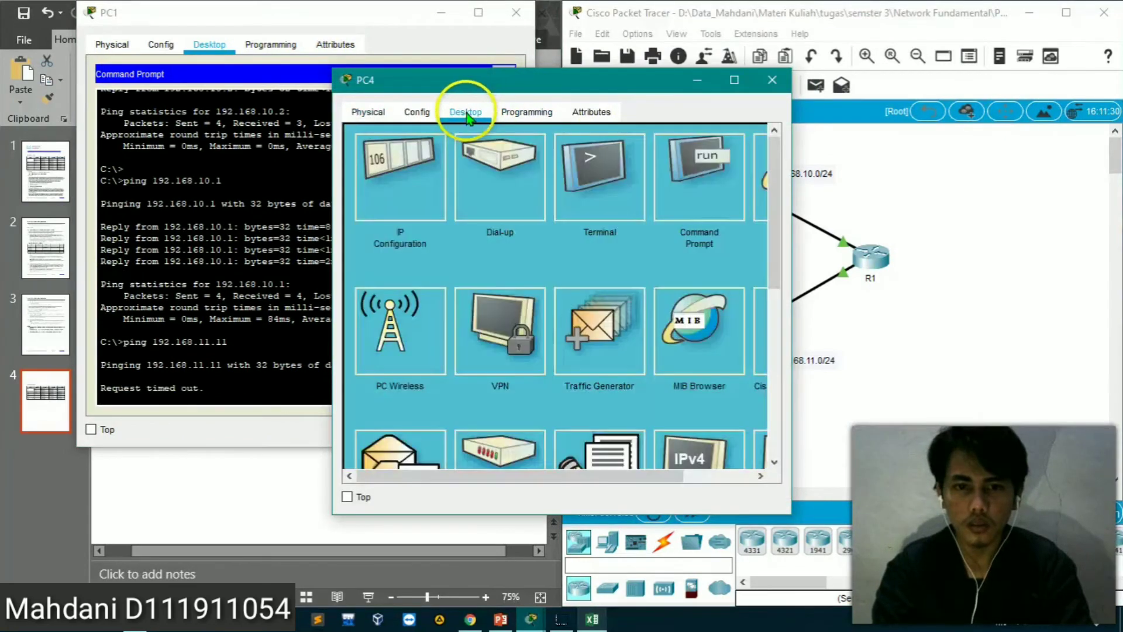
{"action": "left_click_drag", "start_coordinate": [561, 80], "coordinate": [877, 73]}
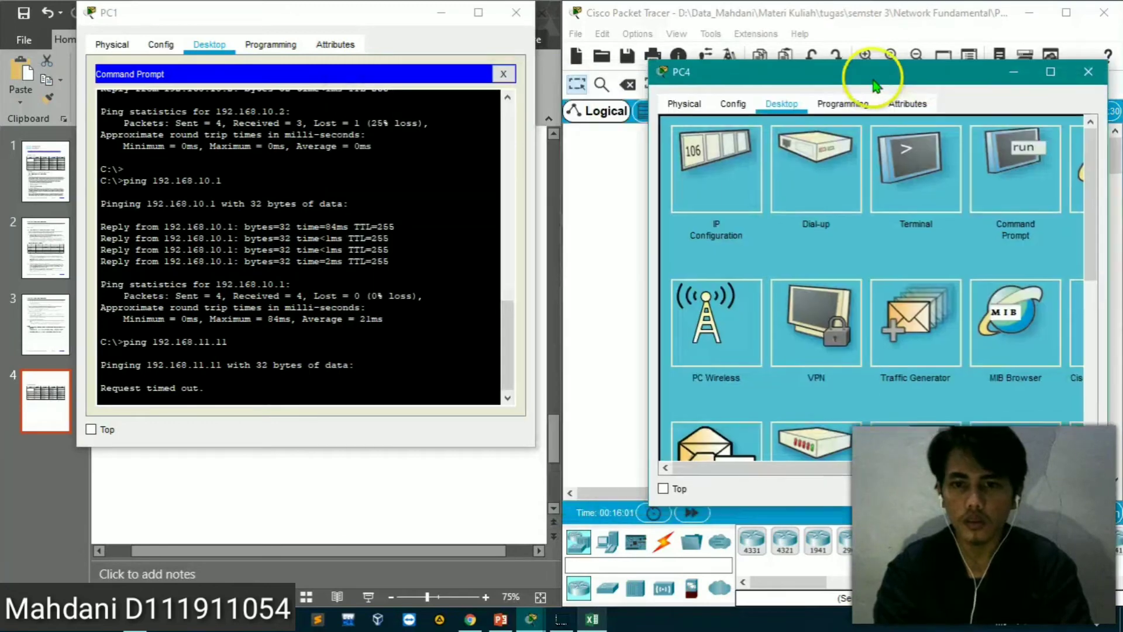
{"action": "left_click", "coordinate": [1025, 171]}
{"action": "type", "text": "ip"}
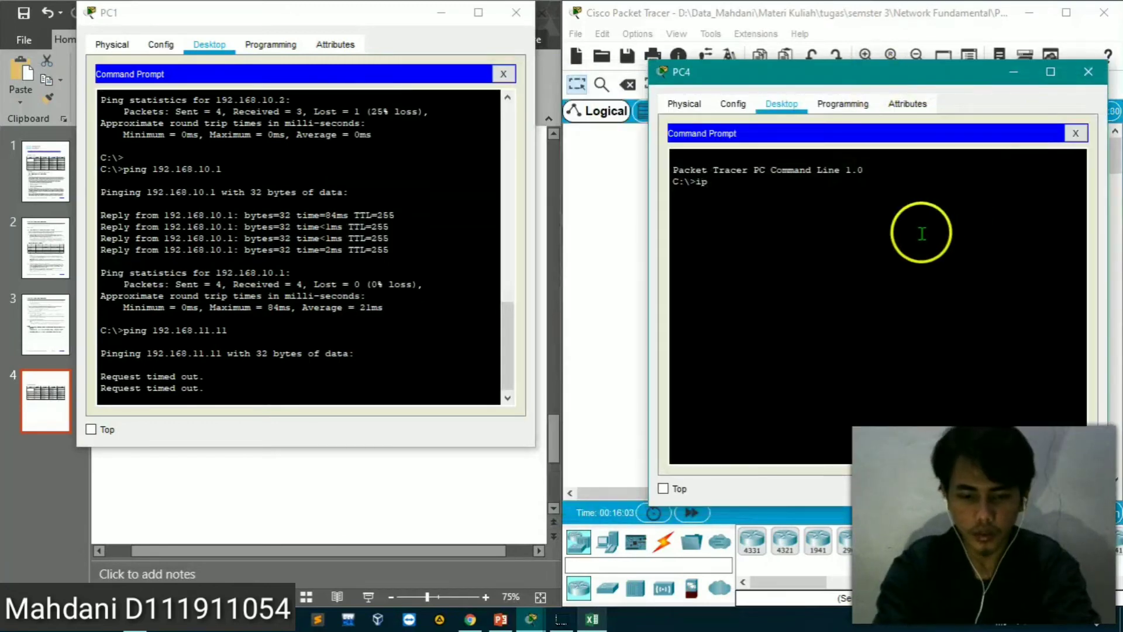
{"action": "type", "text": "config"}
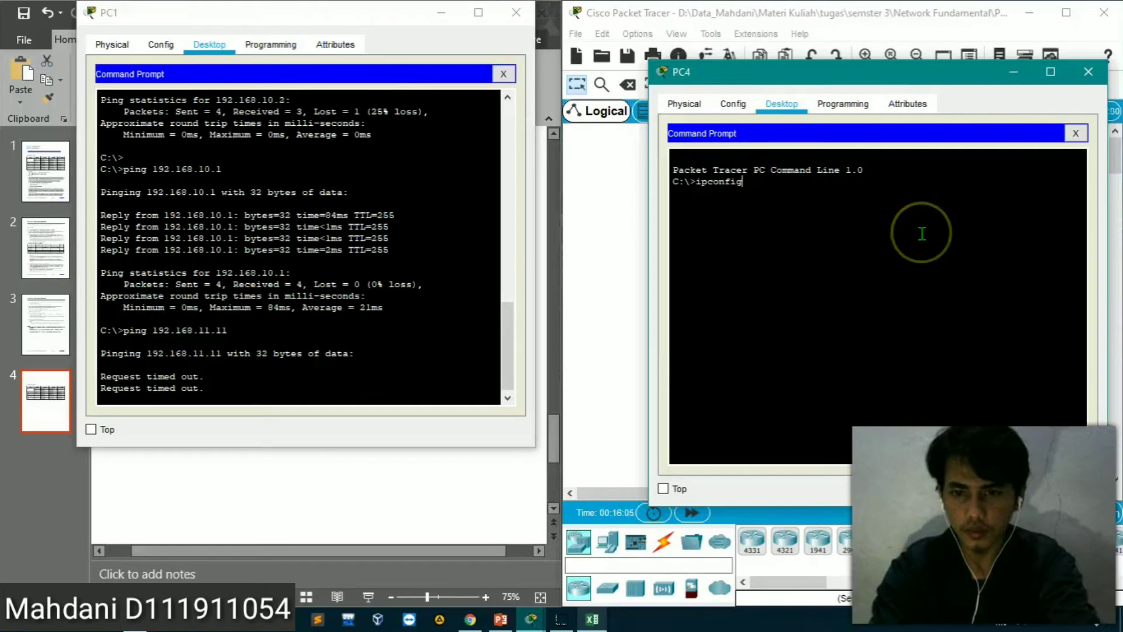
{"action": "key", "text": "Return"}
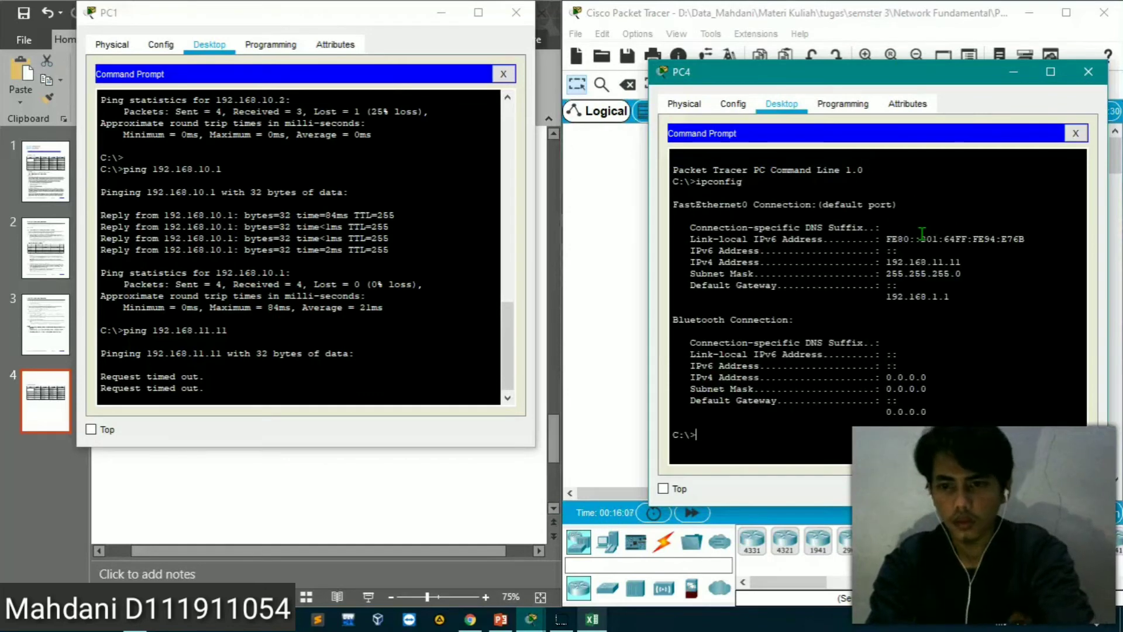
Check the PowerPoint addressing table, set PC4's default gateway to 192.168.11.1, and close its IP configuration
{"action": "left_click", "coordinate": [287, 414]}
{"action": "left_click", "coordinate": [278, 470]}
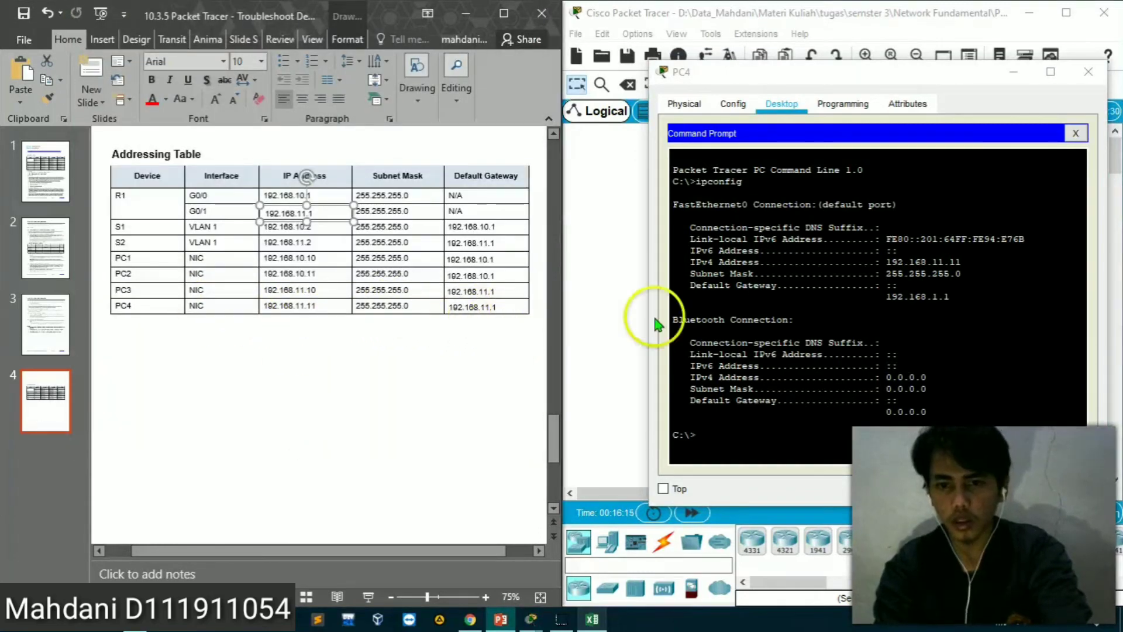
{"action": "left_click", "coordinate": [1074, 135]}
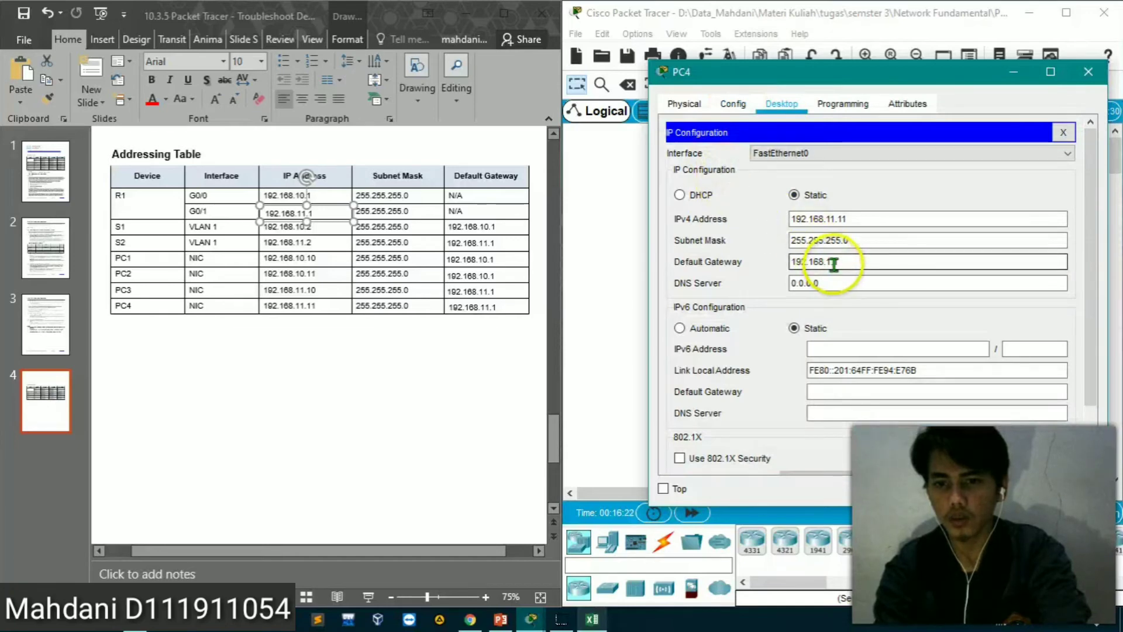
{"action": "left_click", "coordinate": [833, 263]}
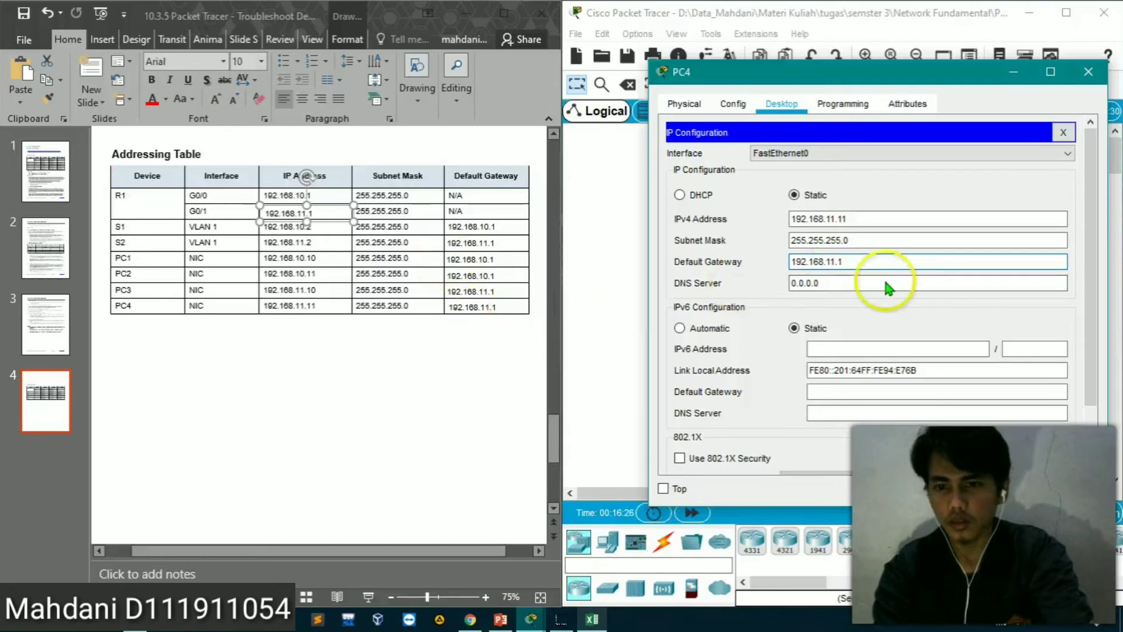
{"action": "left_click", "coordinate": [1063, 133]}
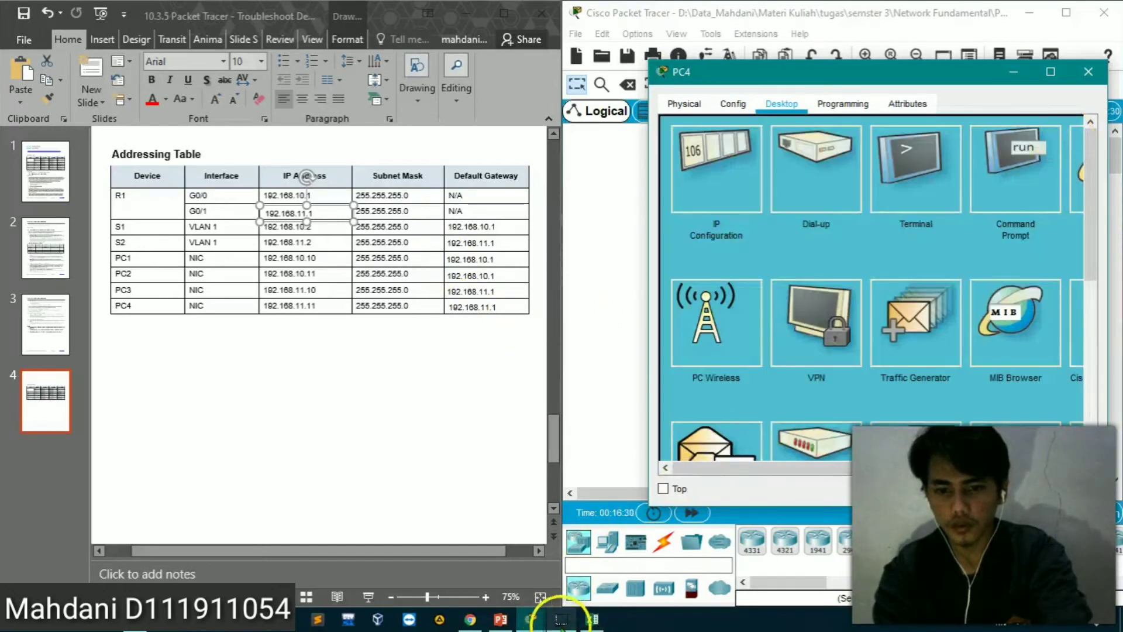
Return to PC1's command prompt and repeat the ping to PC4 at 192.168.11.11
{"action": "mouse_move", "coordinate": [540, 623]}
{"action": "left_click", "coordinate": [527, 538]}
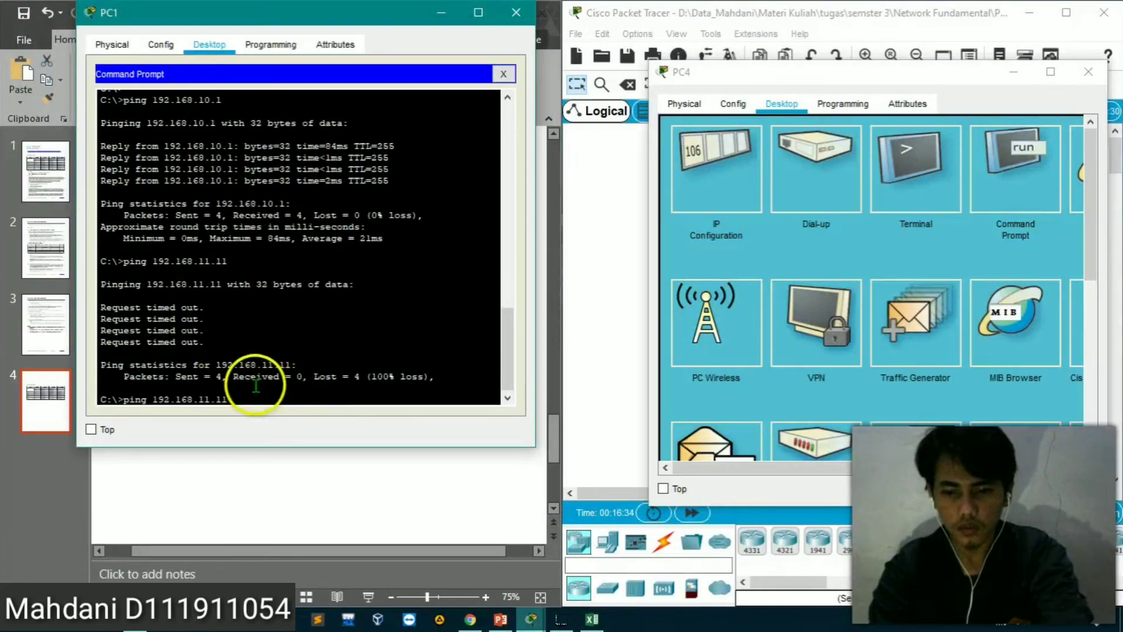
{"action": "key", "text": "Return"}
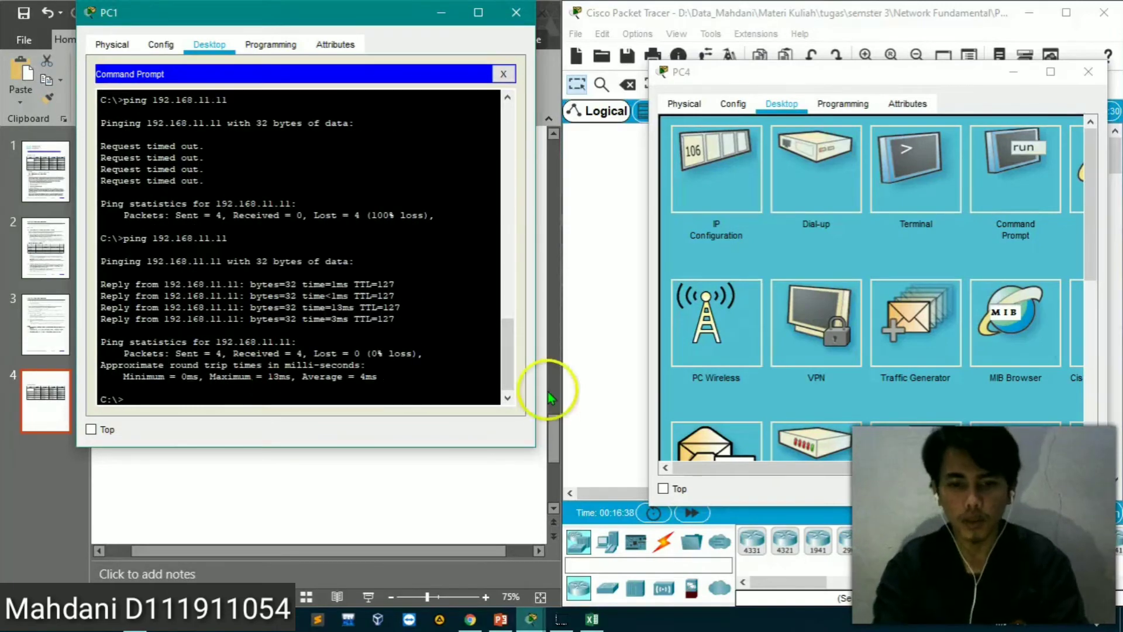
Switch to the Excel results table, enter PC1&2-PC4 in cell A7, and widen column A to fit it
{"action": "left_click", "coordinate": [592, 619]}
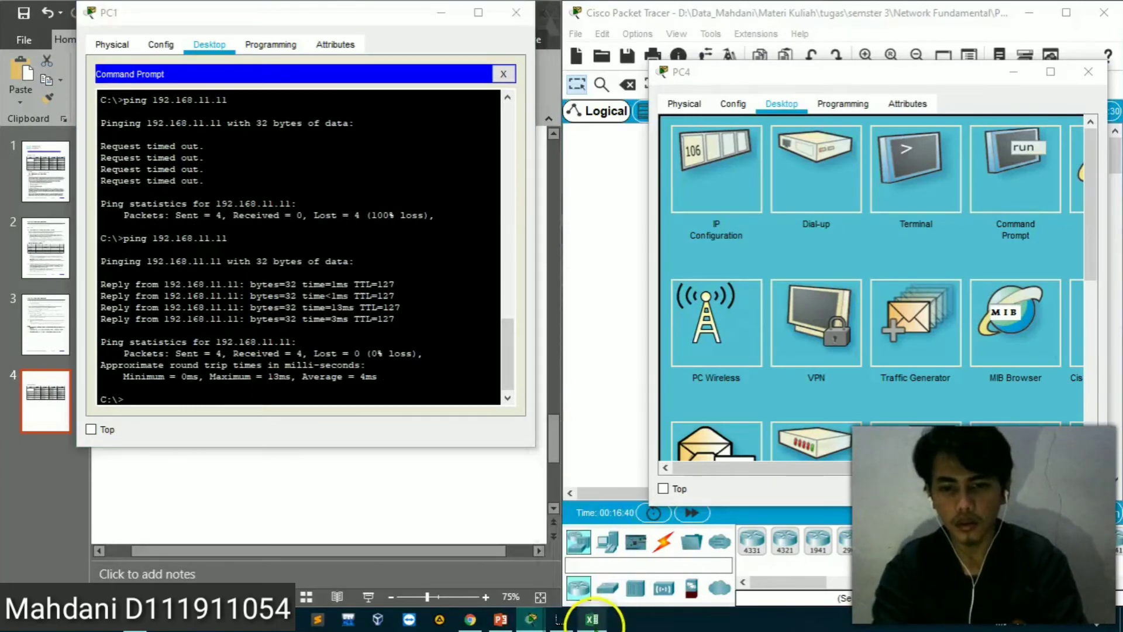
{"action": "left_click", "coordinate": [603, 288]}
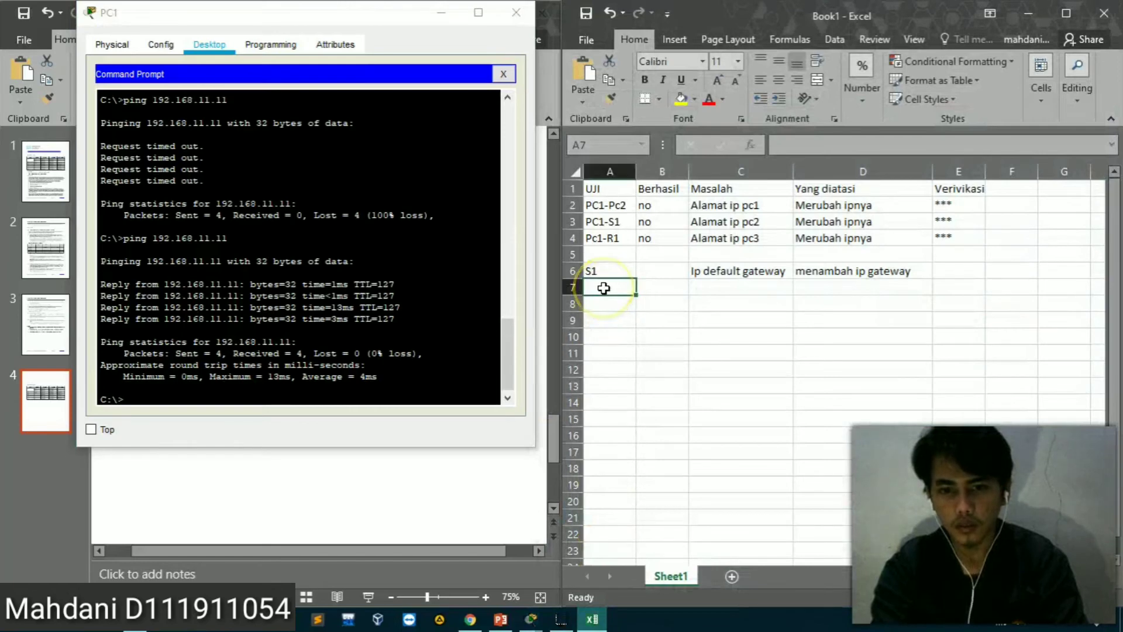
{"action": "type", "text": "pc"}
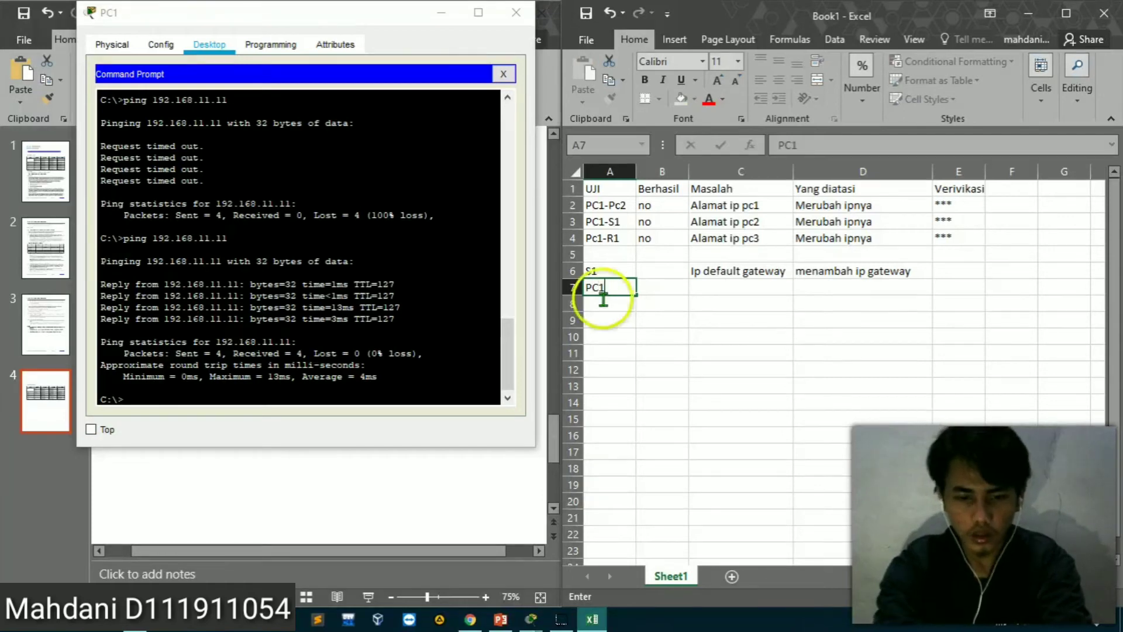
{"action": "type", "text": "1&2-PC4"}
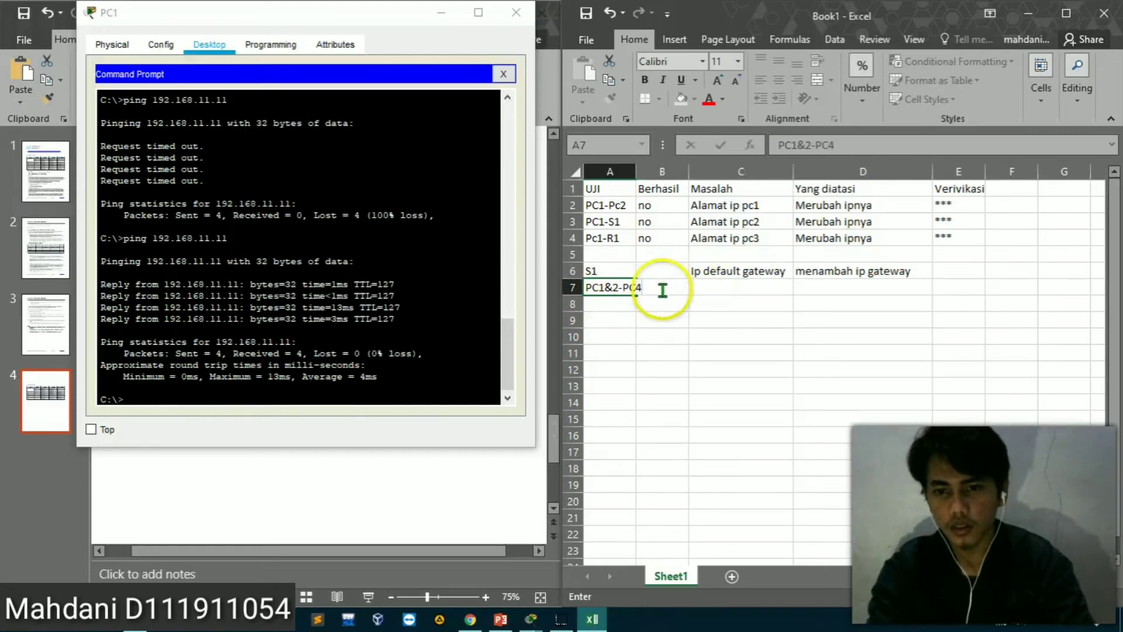
{"action": "key", "text": "F2"}
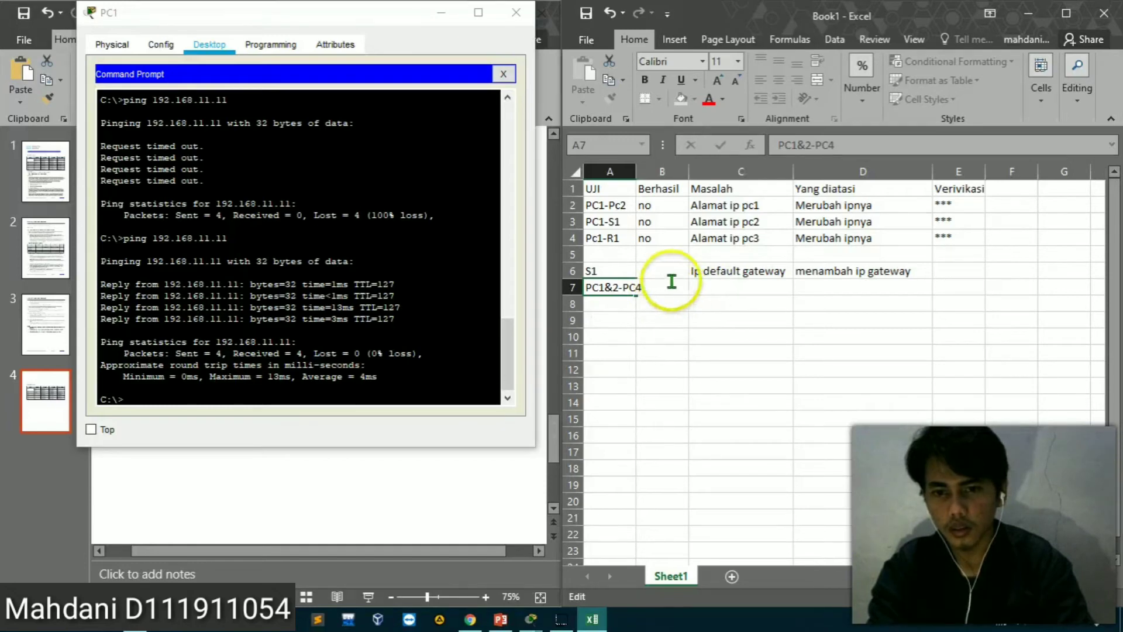
{"action": "left_click", "coordinate": [630, 170]}
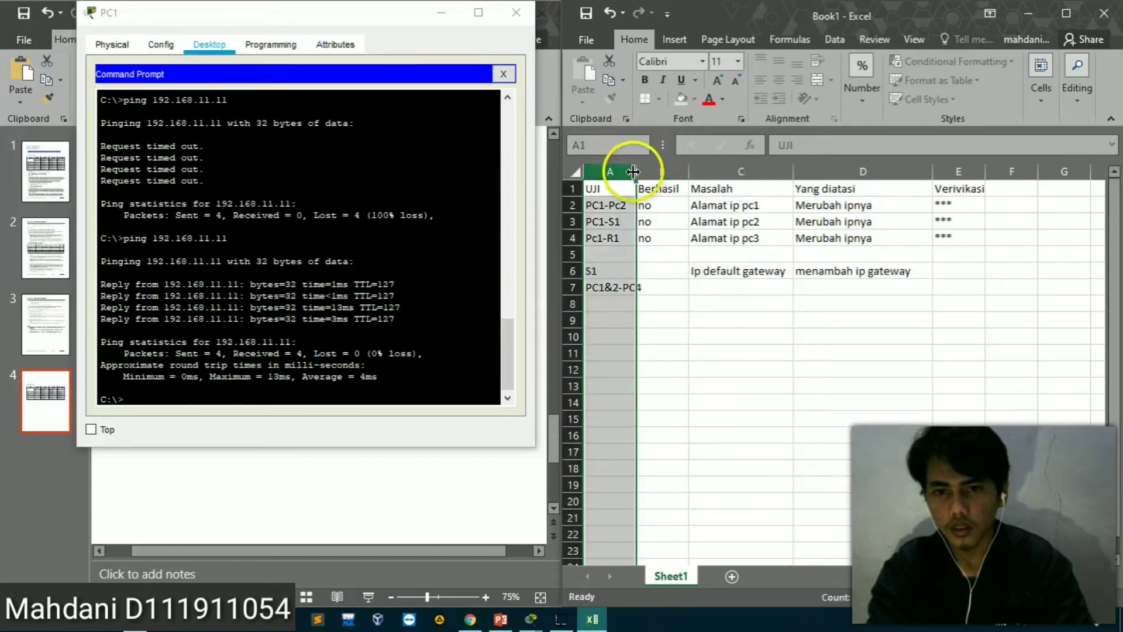
{"action": "left_click_drag", "start_coordinate": [635, 170], "coordinate": [658, 170]}
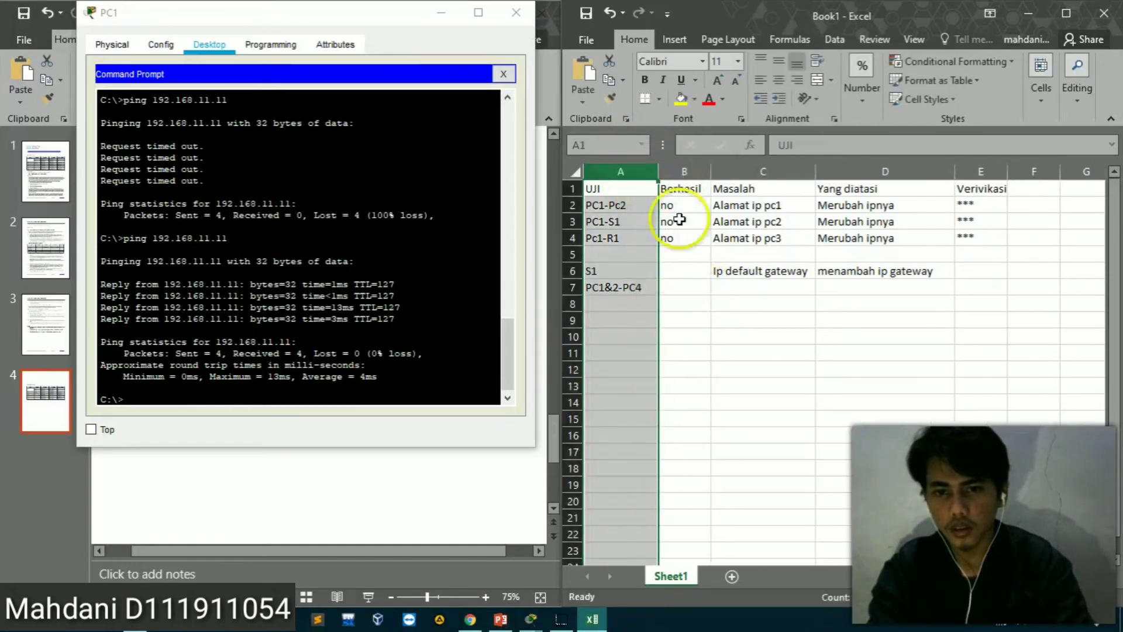
Enter no in B7 and Ip gateway PC4 salah in C7, and widen column C to fit the text
{"action": "left_click", "coordinate": [679, 287]}
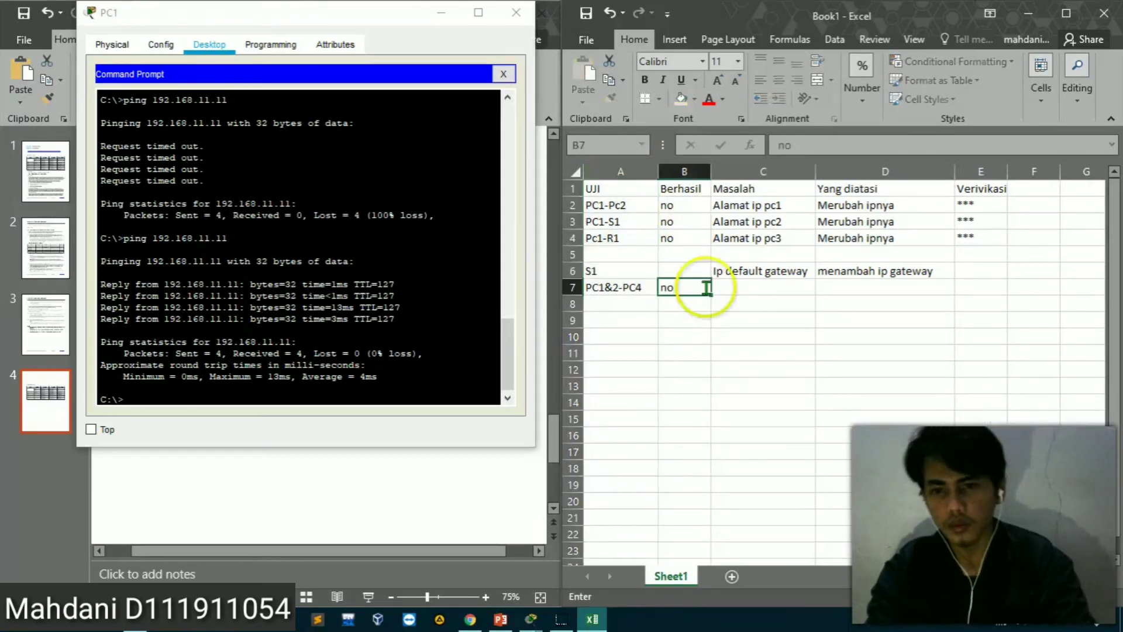
{"action": "left_click", "coordinate": [735, 289]}
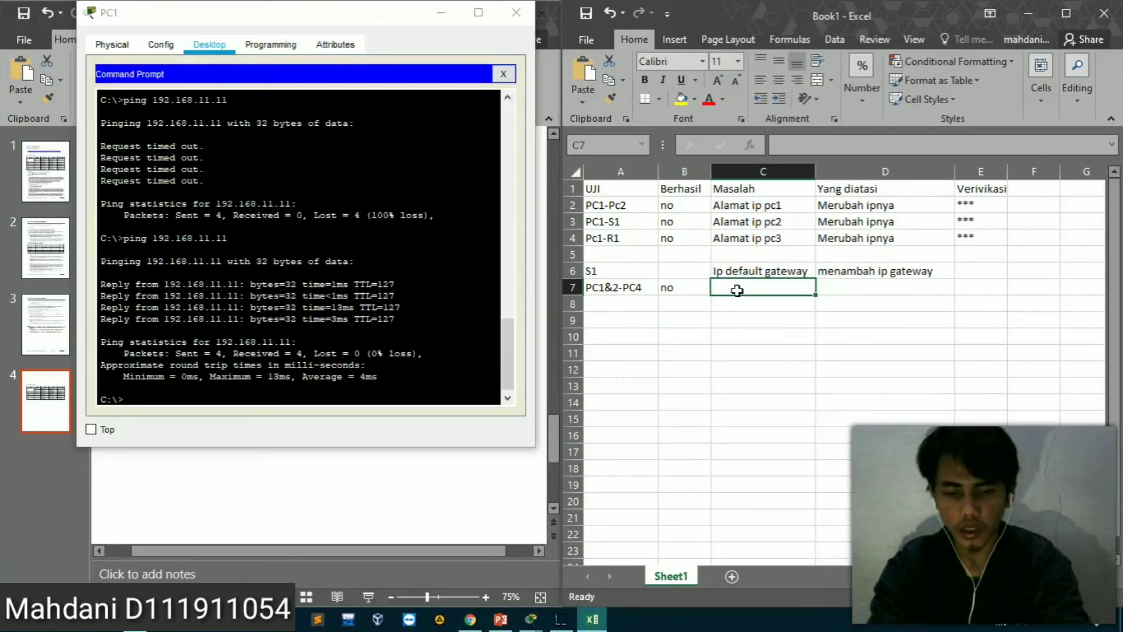
{"action": "type", "text": "I"}
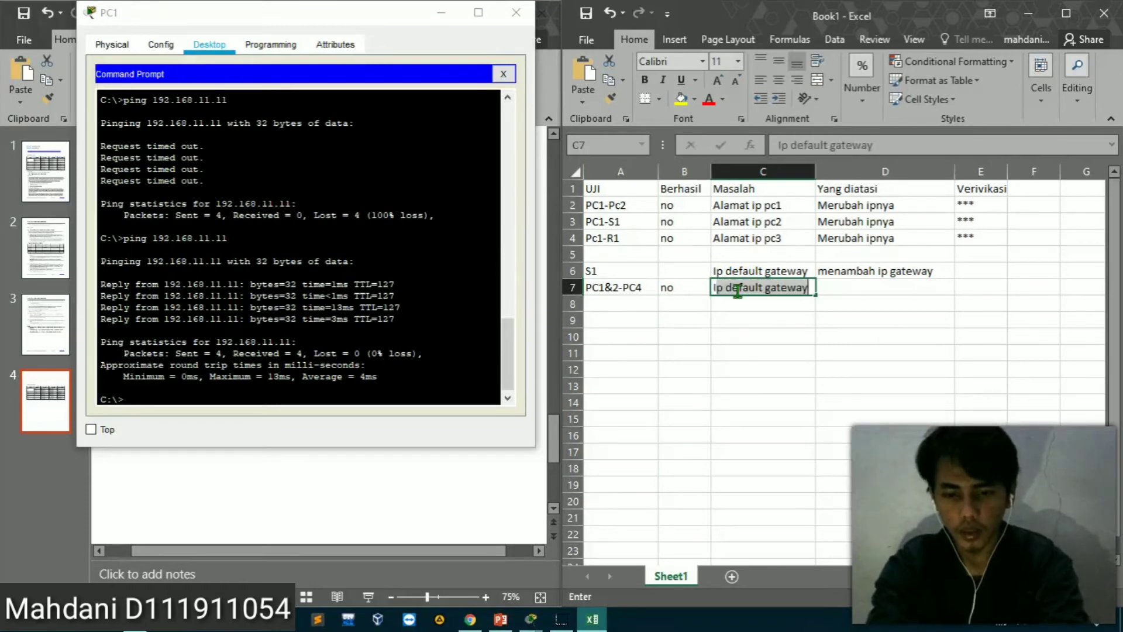
{"action": "type", "text": "p gatew"}
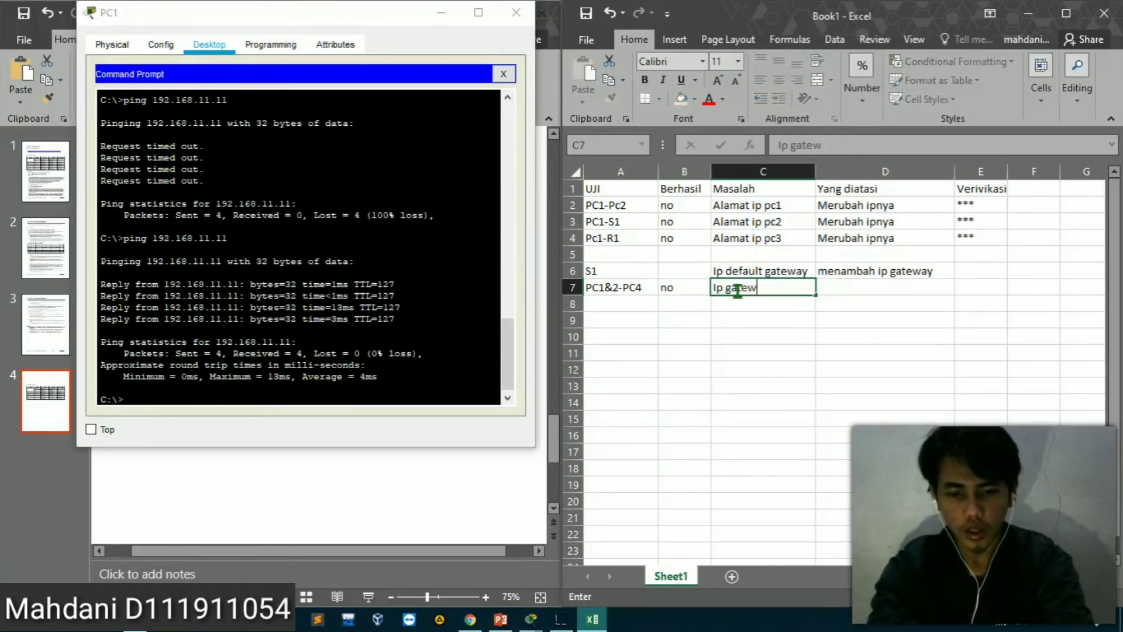
{"action": "type", "text": "aye"}
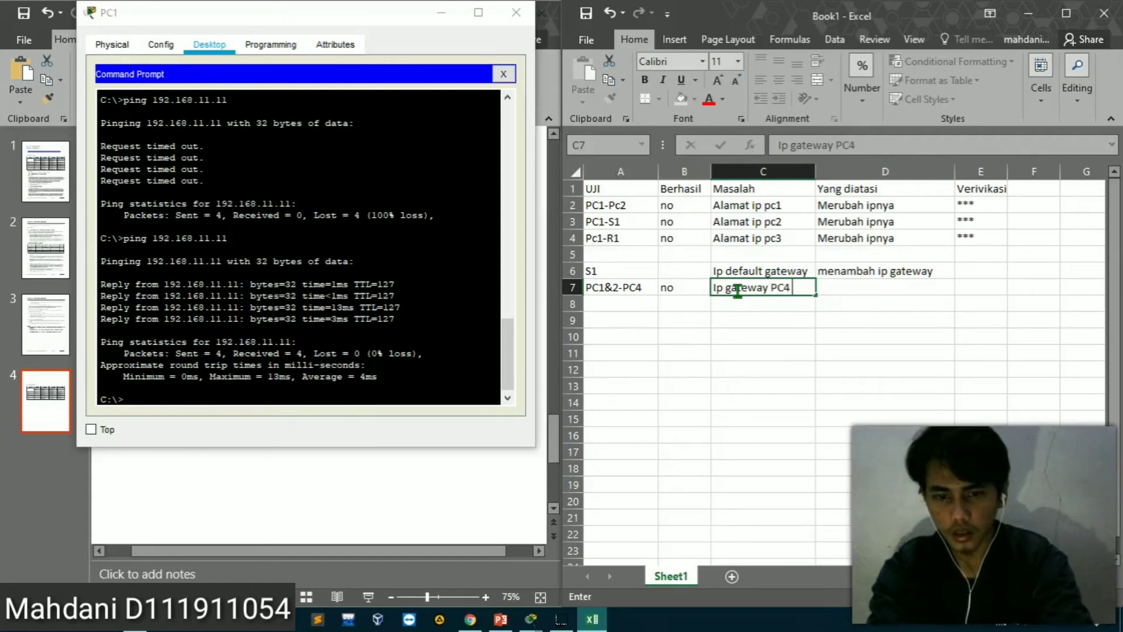
{"action": "type", "text": "h"}
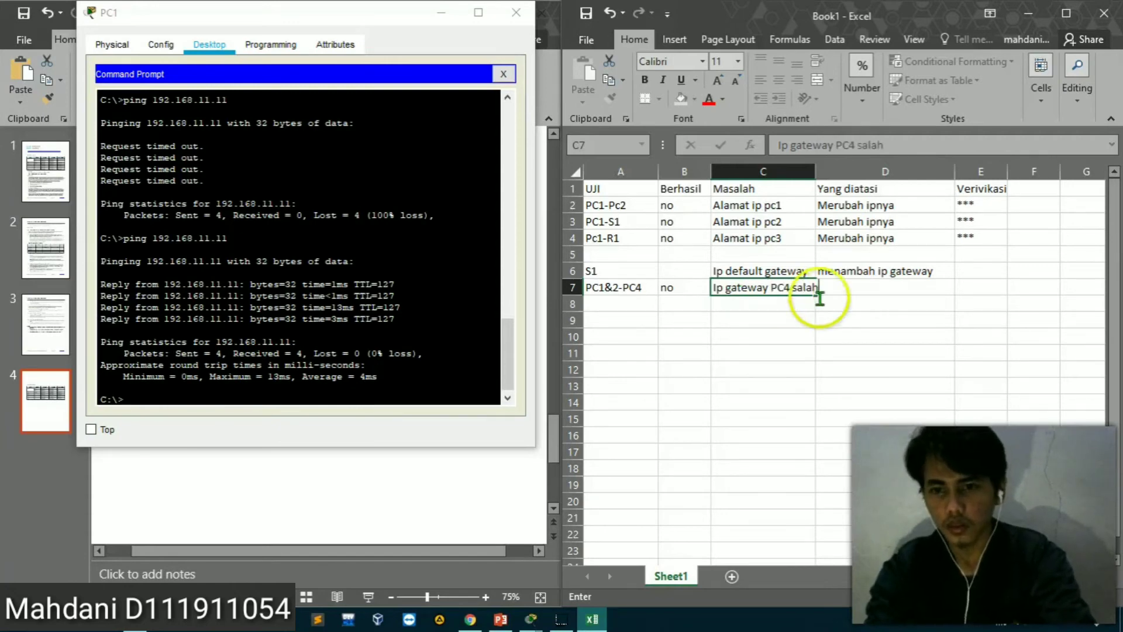
{"action": "left_click", "coordinate": [820, 171]}
{"action": "left_click_drag", "start_coordinate": [817, 175], "coordinate": [840, 175]}
Enter Ubah Ip gateway in D7 and mark both E7 and E6 as verified with ***
{"action": "left_click", "coordinate": [863, 297]}
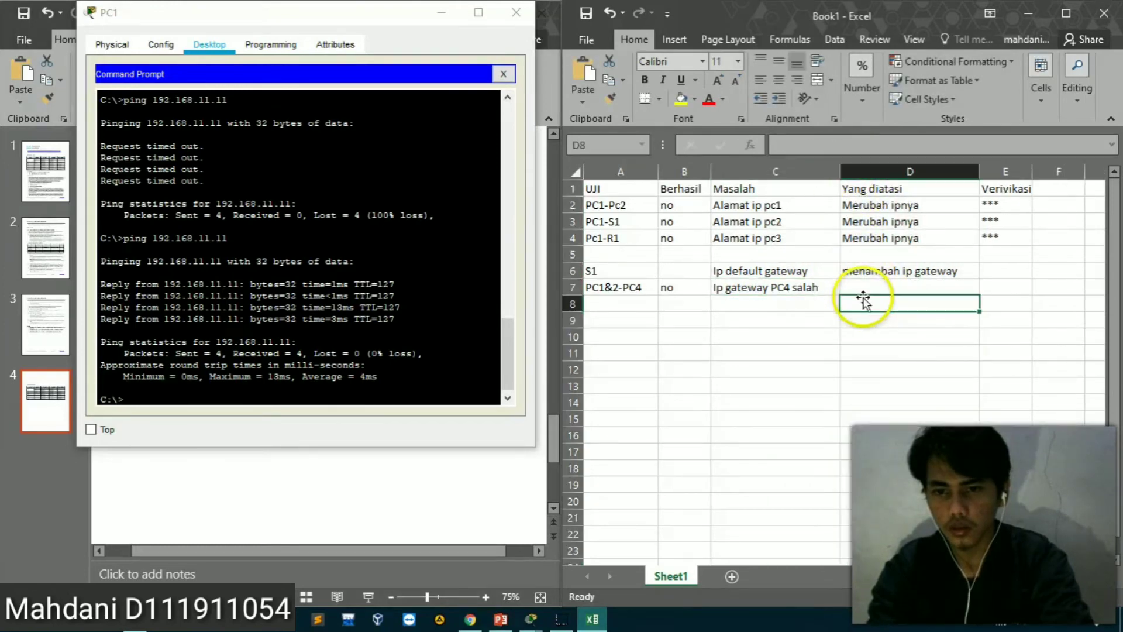
{"action": "left_click", "coordinate": [858, 289]}
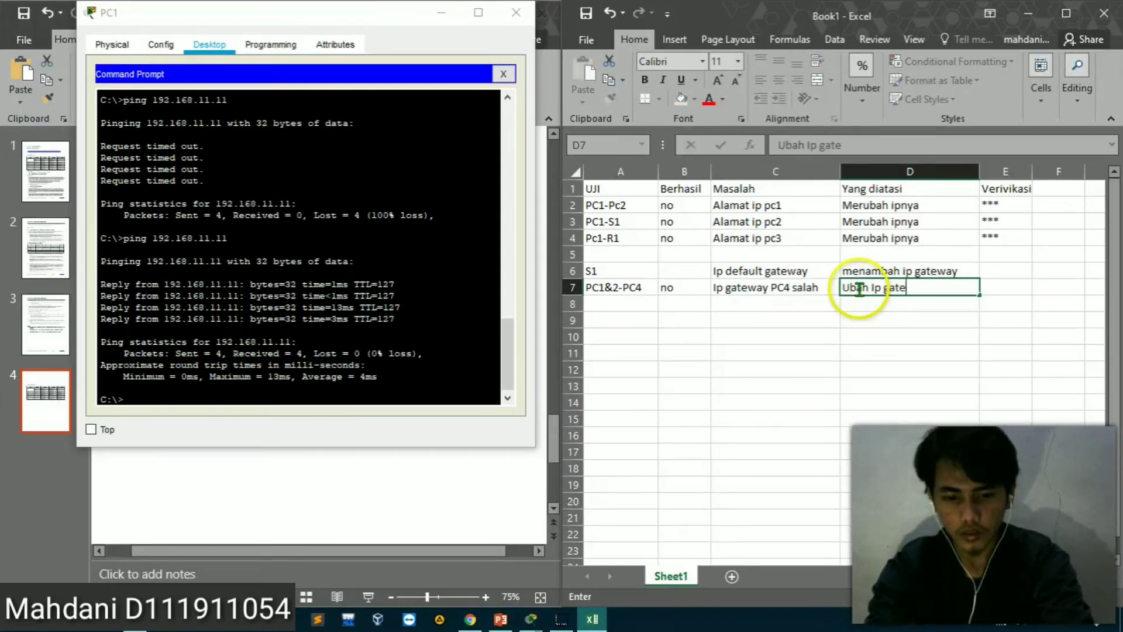
{"action": "type", "text": "gateway"}
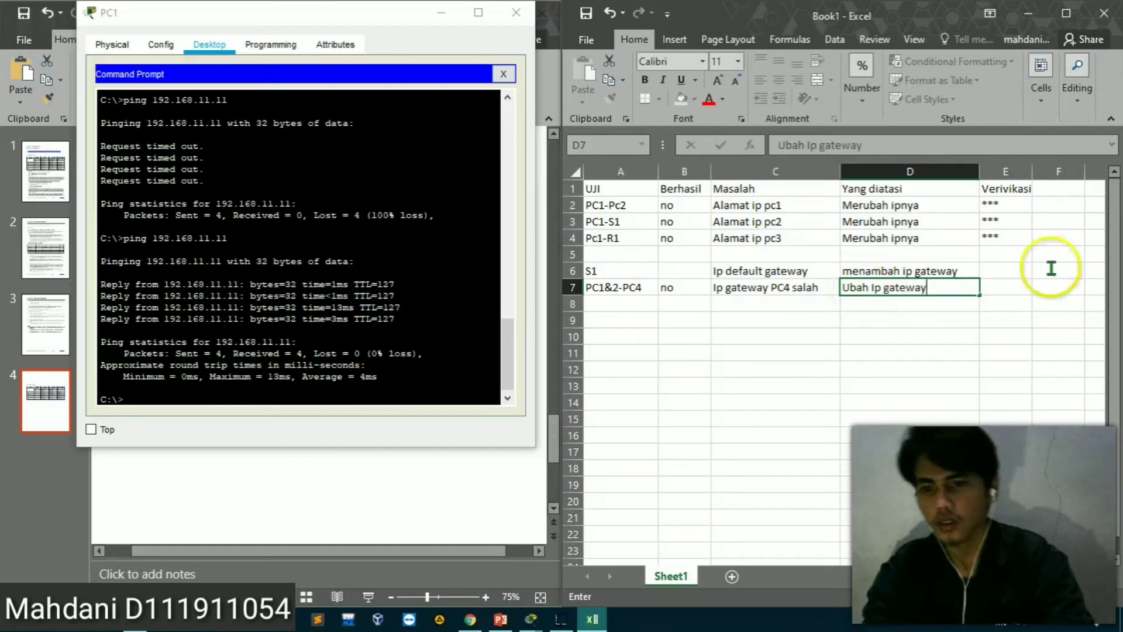
{"action": "left_click", "coordinate": [1010, 289]}
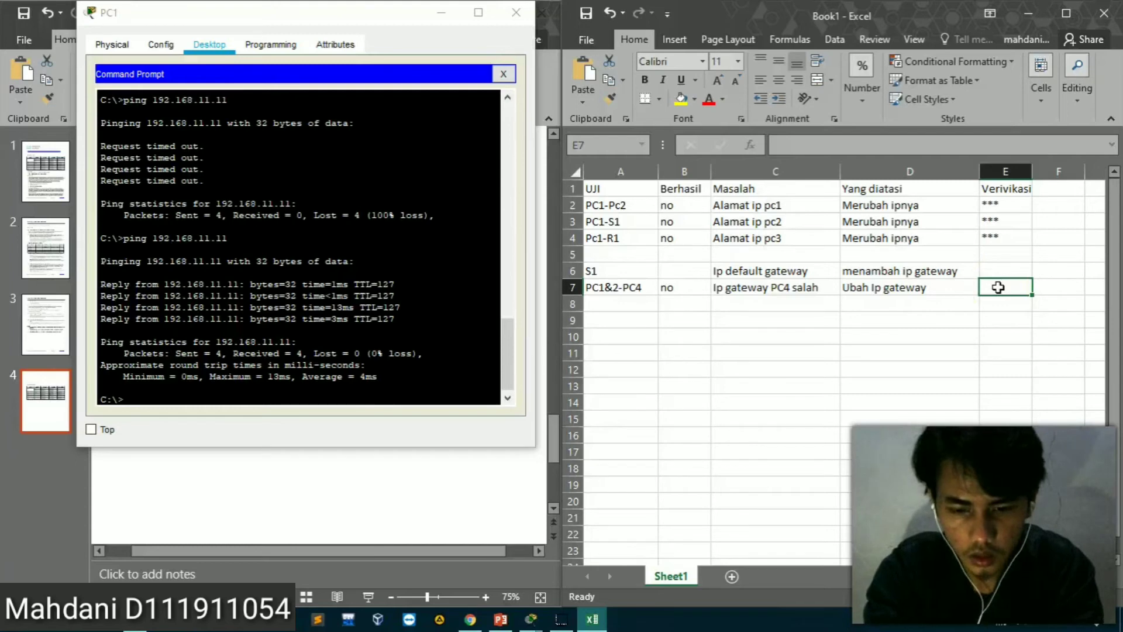
{"action": "type", "text": "***"}
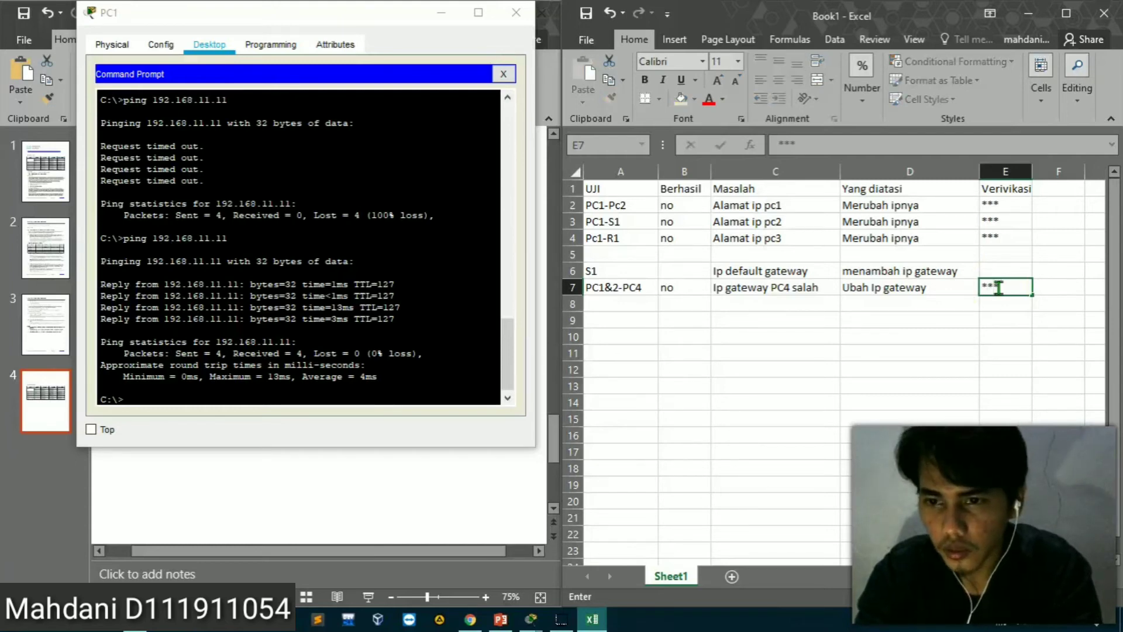
{"action": "left_click", "coordinate": [994, 272]}
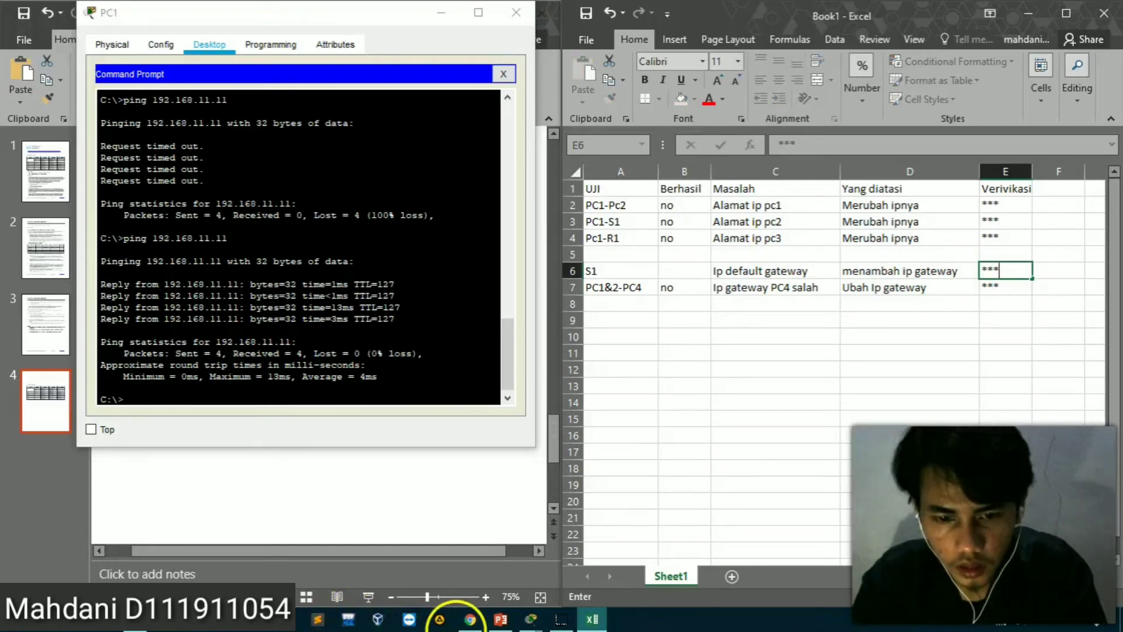
Switch to the activity instructions in Chrome and read from the testing table through the Bagian 2 verification steps
{"action": "left_click", "coordinate": [471, 619]}
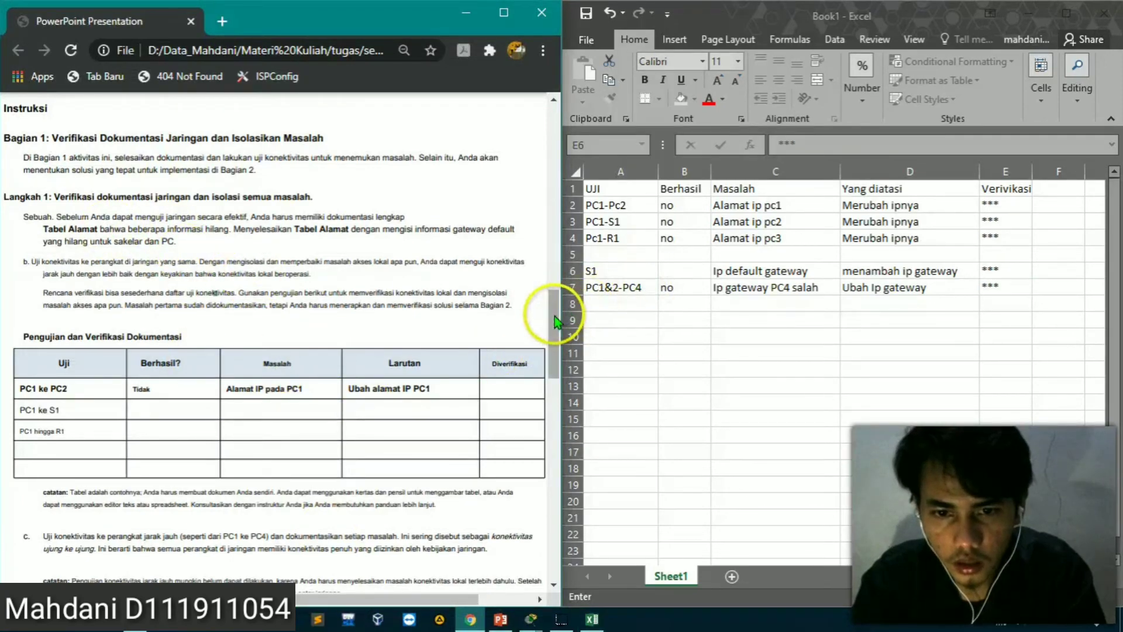
{"action": "left_click_drag", "start_coordinate": [556, 320], "coordinate": [557, 366]}
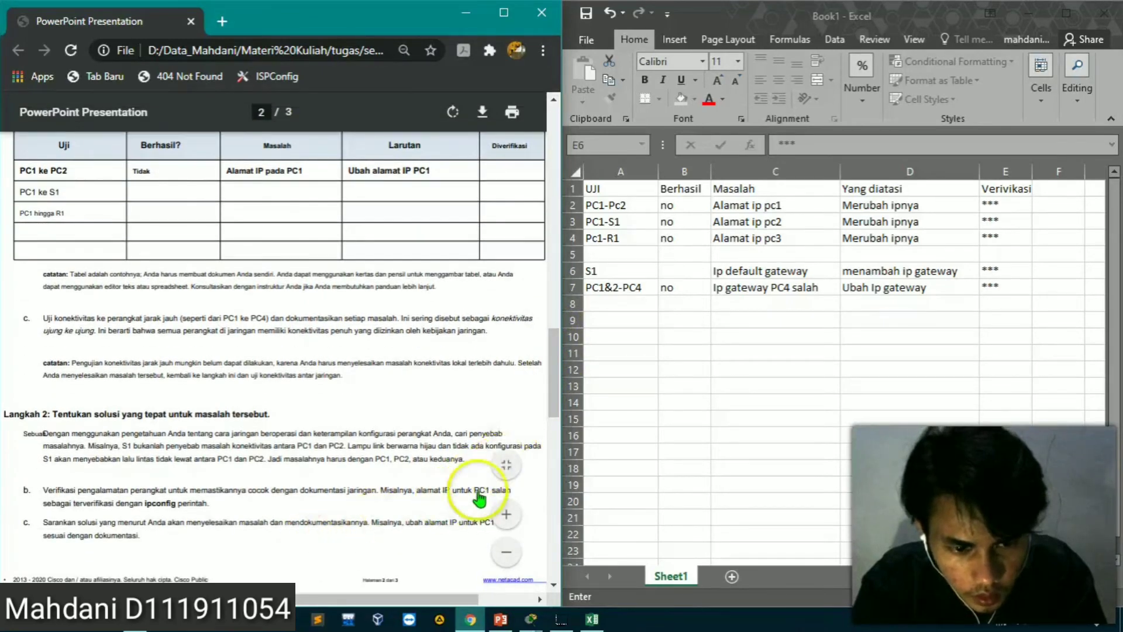
{"action": "left_click_drag", "start_coordinate": [548, 374], "coordinate": [542, 542]}
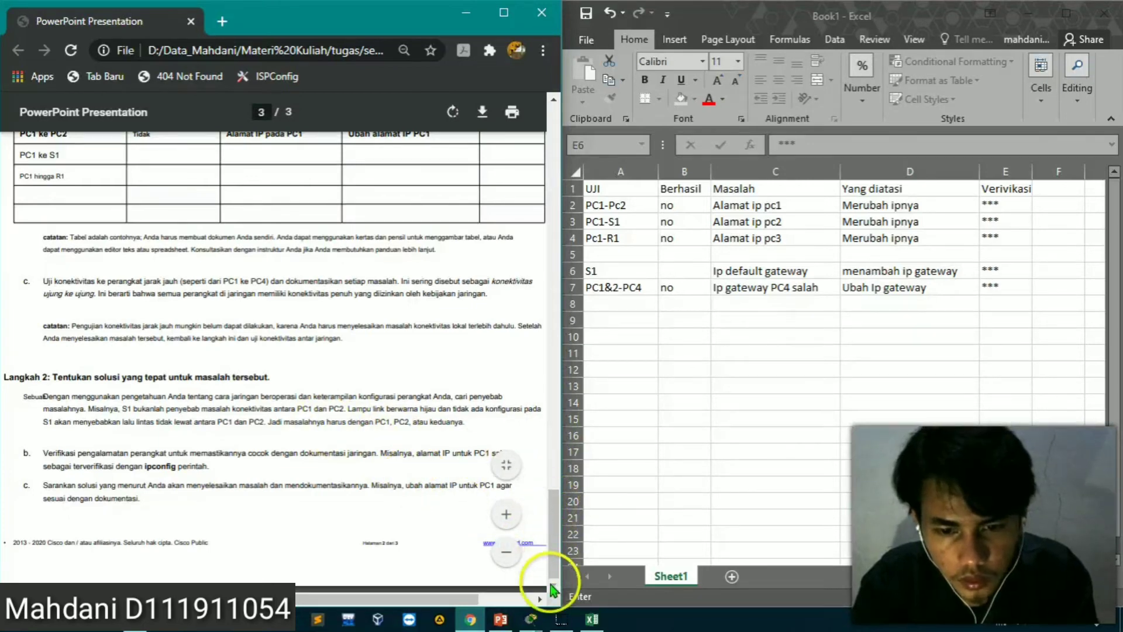
{"action": "scroll", "coordinate": [221, 388], "scroll_direction": "up", "scroll_amount": 5}
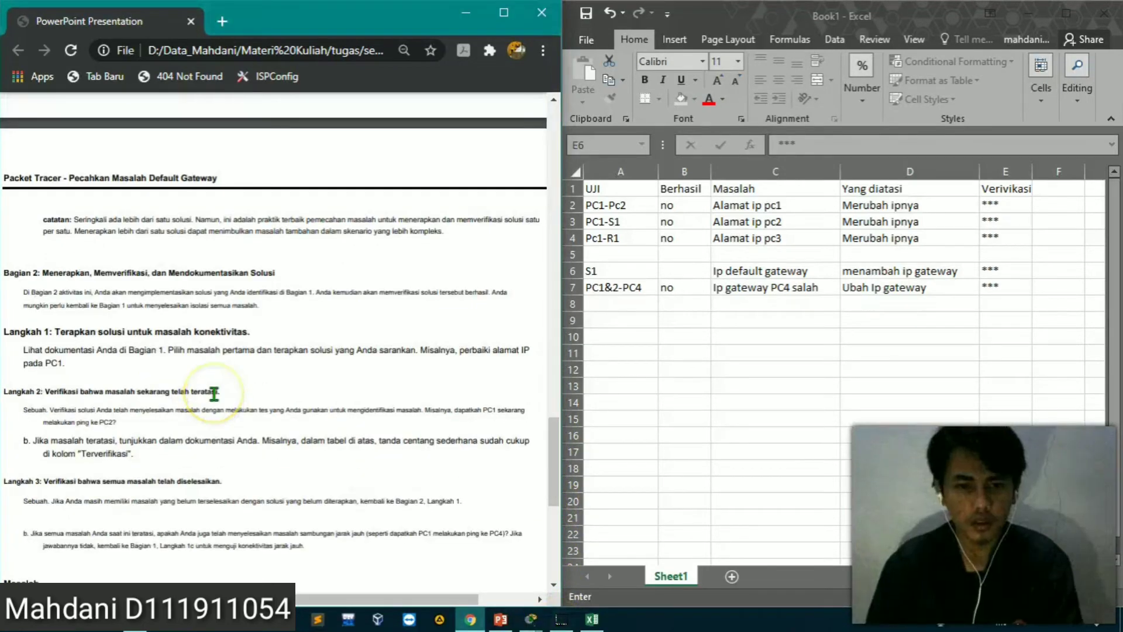
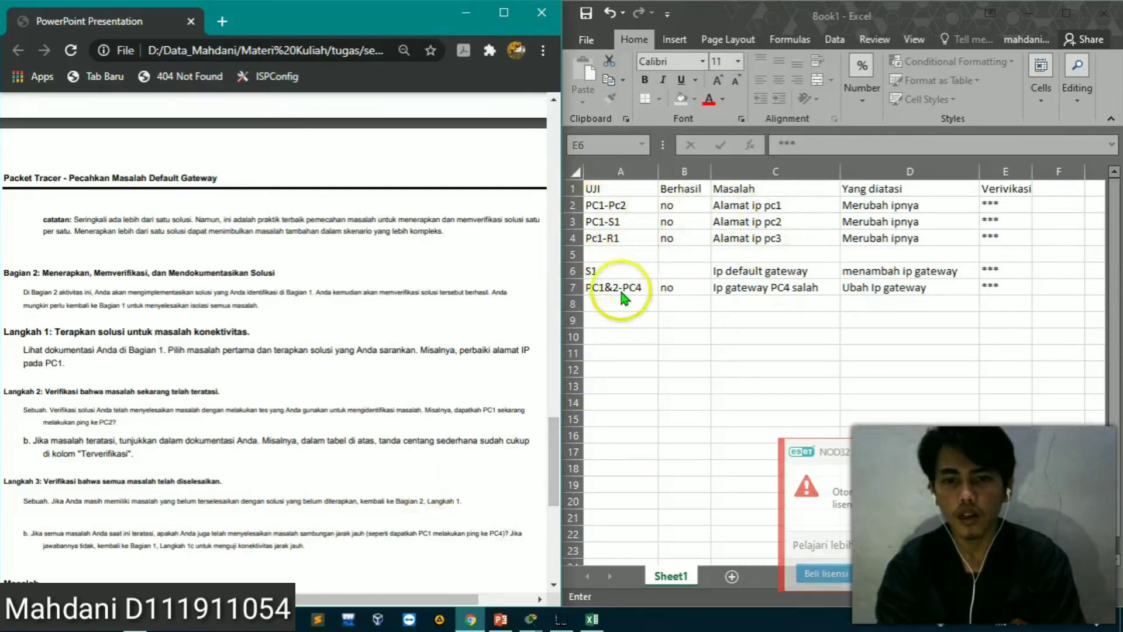
Switch to Packet Tracer, show the activity instructions beside the network topology, and inspect PC4's port and gateway summary
{"action": "left_click", "coordinate": [524, 621]}
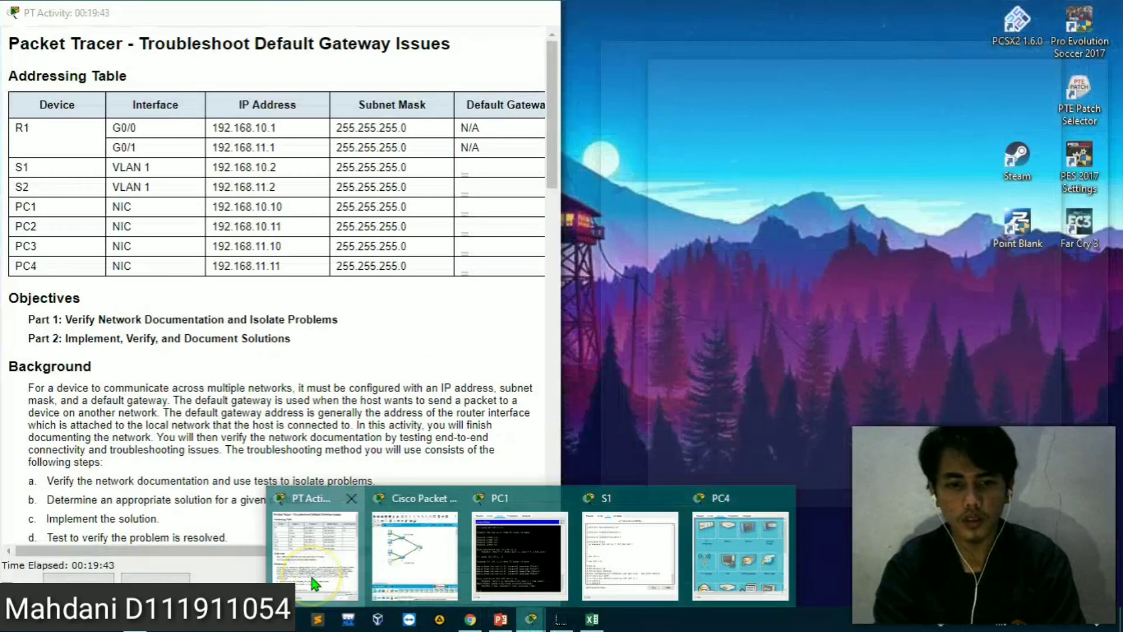
{"action": "left_click", "coordinate": [312, 570]}
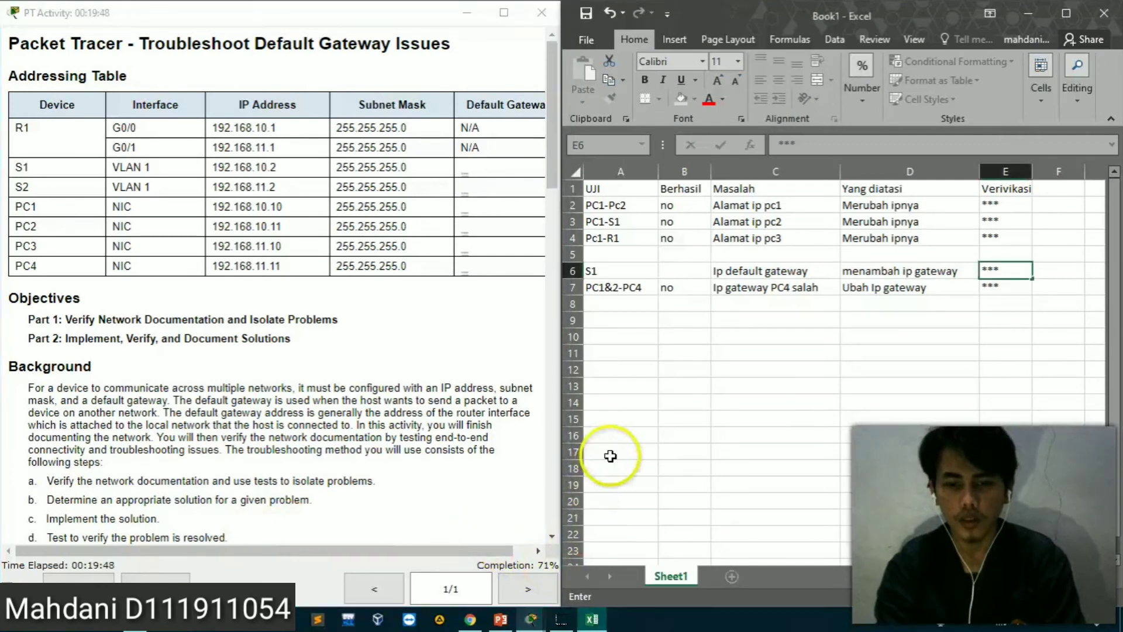
{"action": "mouse_move", "coordinate": [532, 621]}
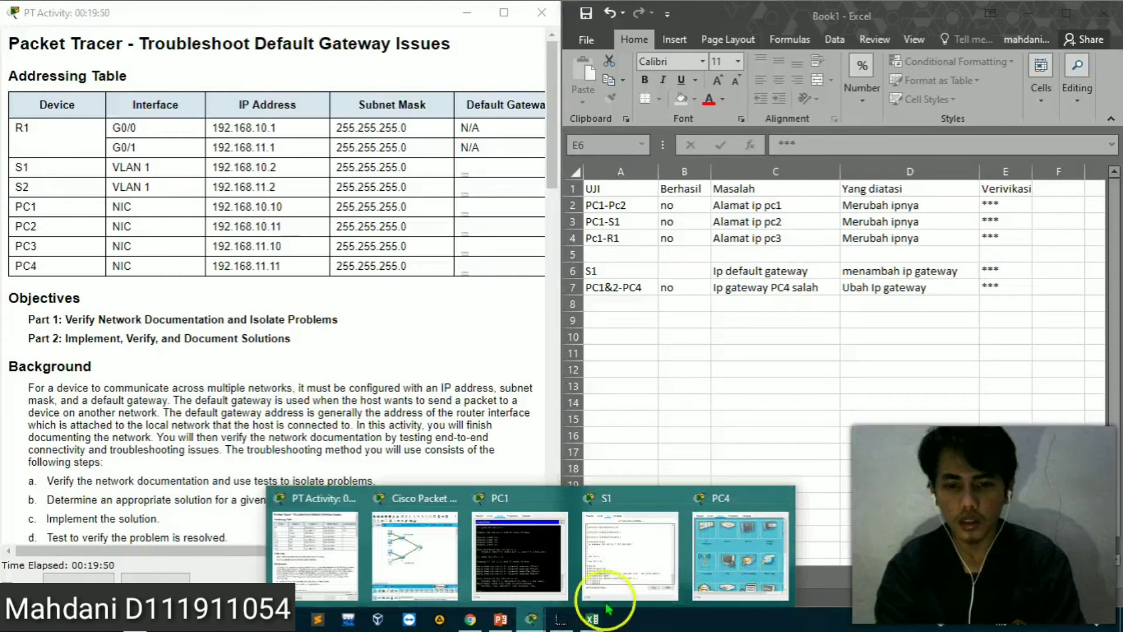
{"action": "left_click", "coordinate": [409, 552]}
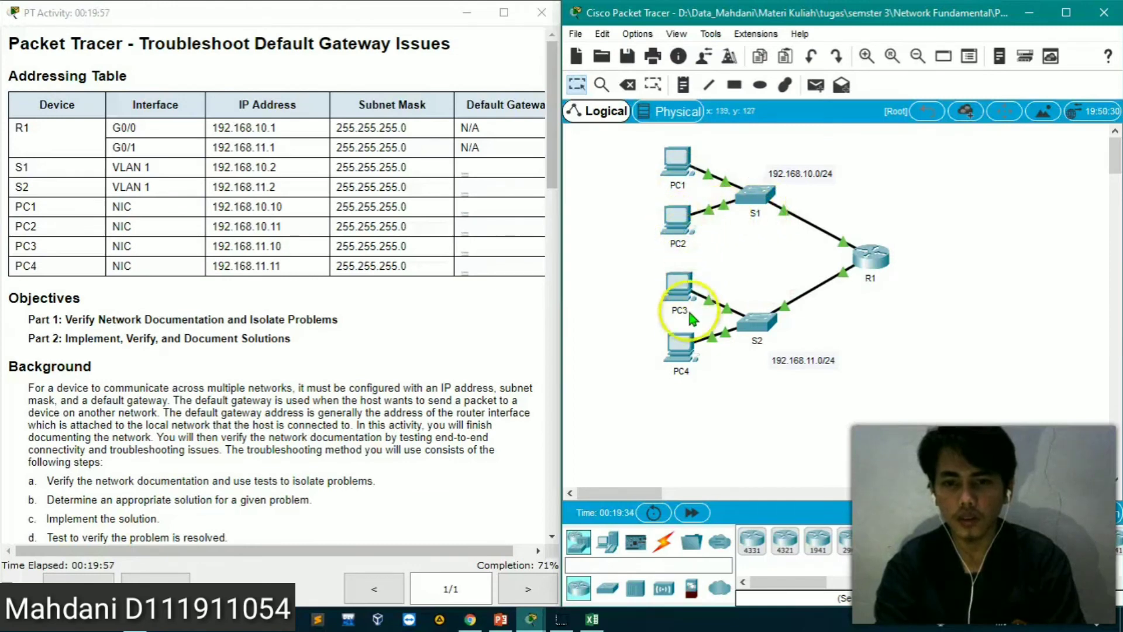
{"action": "mouse_move", "coordinate": [675, 358]}
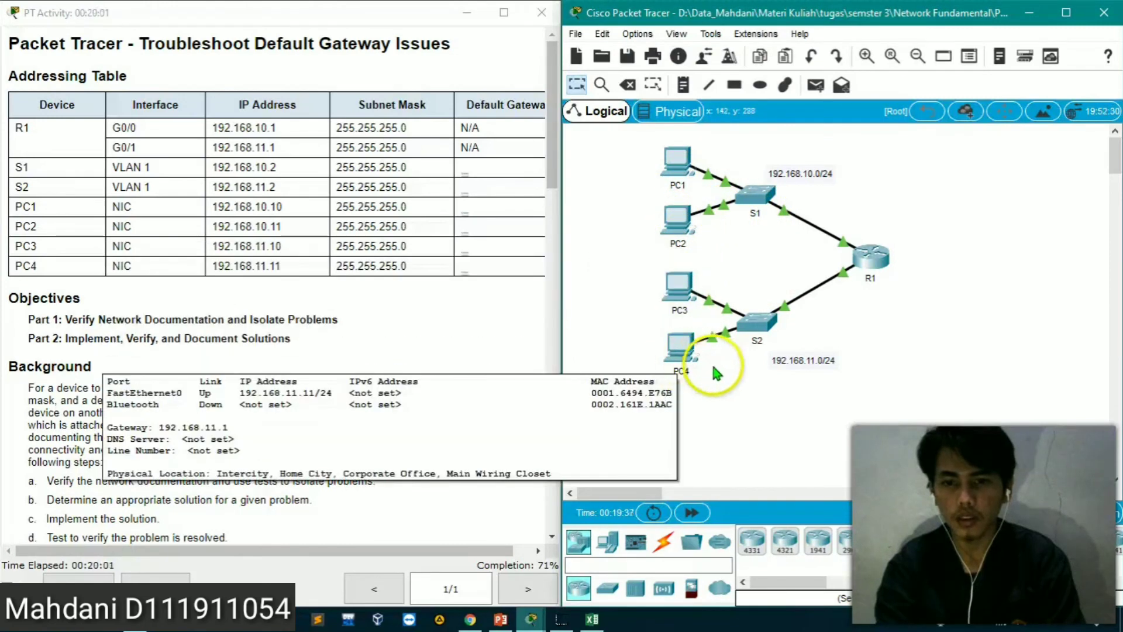
Run ipconfig in PC3's command prompt and open the PowerPoint addressing table to compare the settings
{"action": "left_click", "coordinate": [668, 289]}
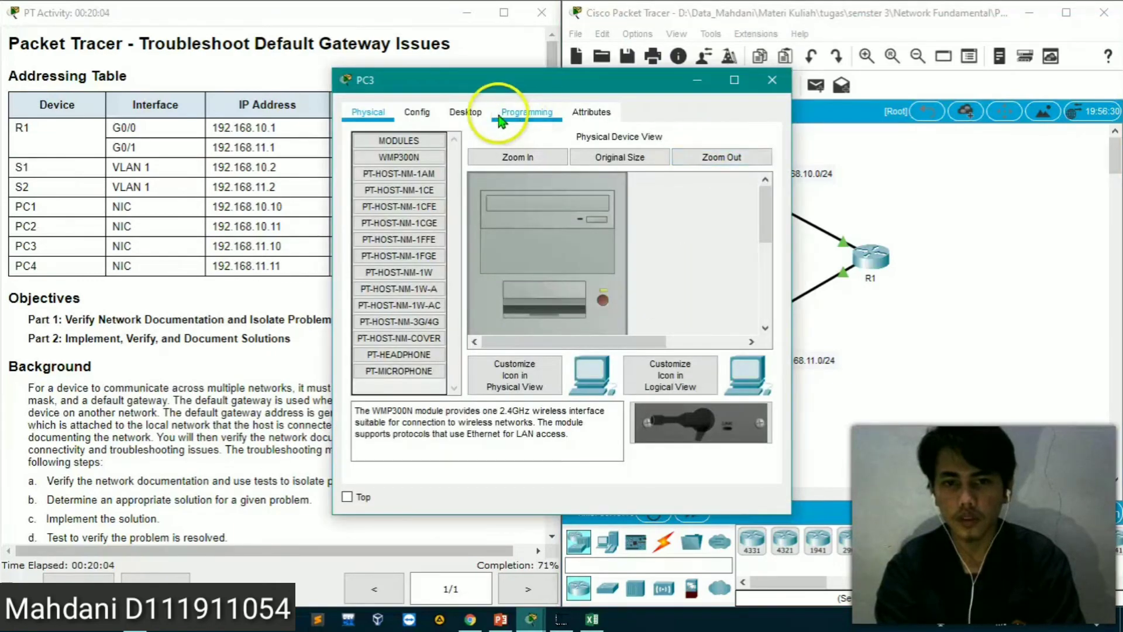
{"action": "left_click", "coordinate": [500, 117]}
{"action": "left_click", "coordinate": [468, 113]}
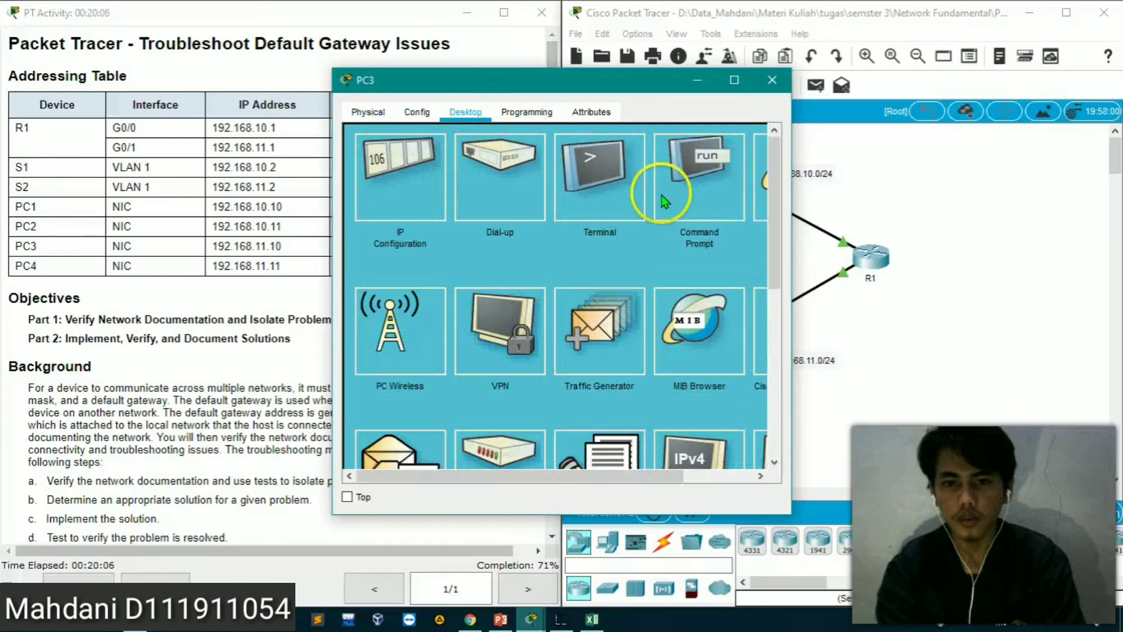
{"action": "left_click", "coordinate": [684, 195]}
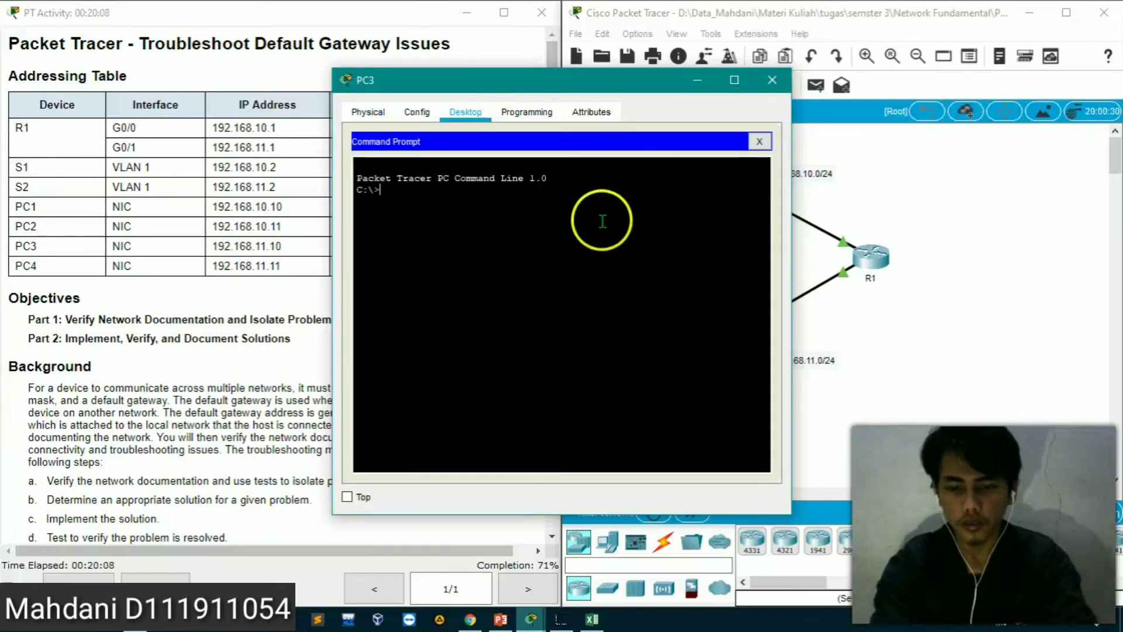
{"action": "type", "text": "ipconfi"}
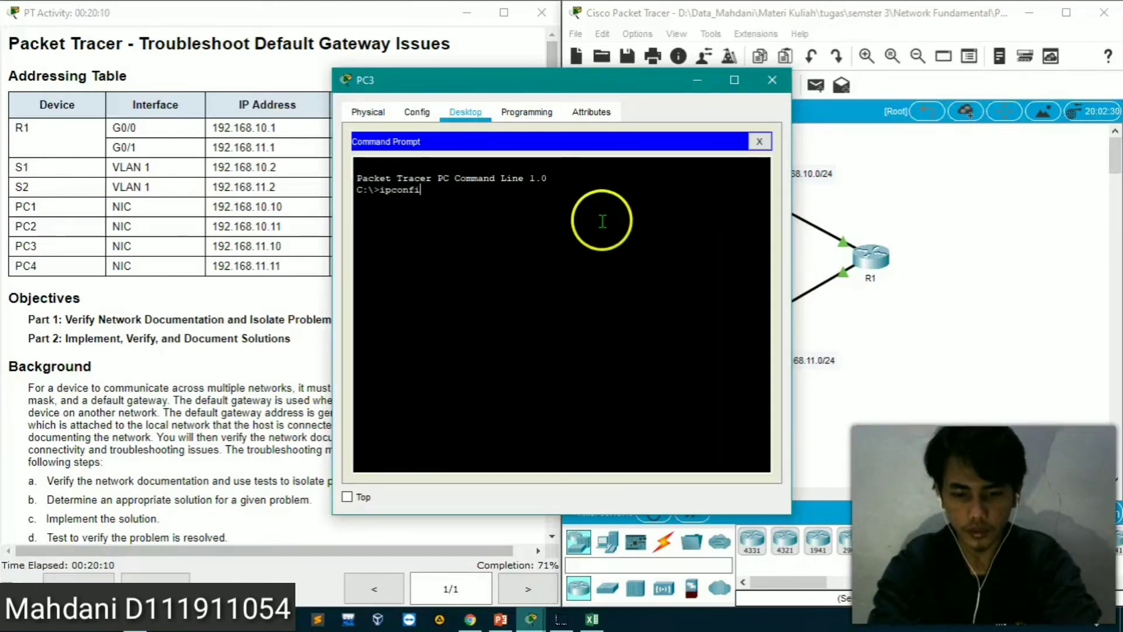
{"action": "type", "text": "g"}
{"action": "key", "text": "Return"}
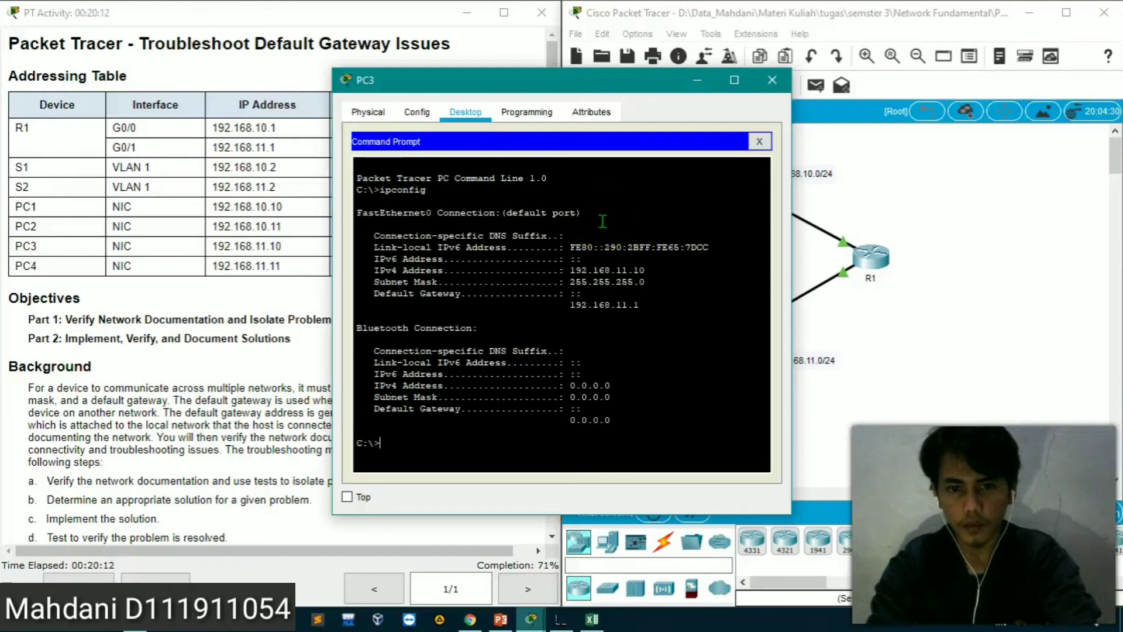
{"action": "left_click", "coordinate": [500, 619]}
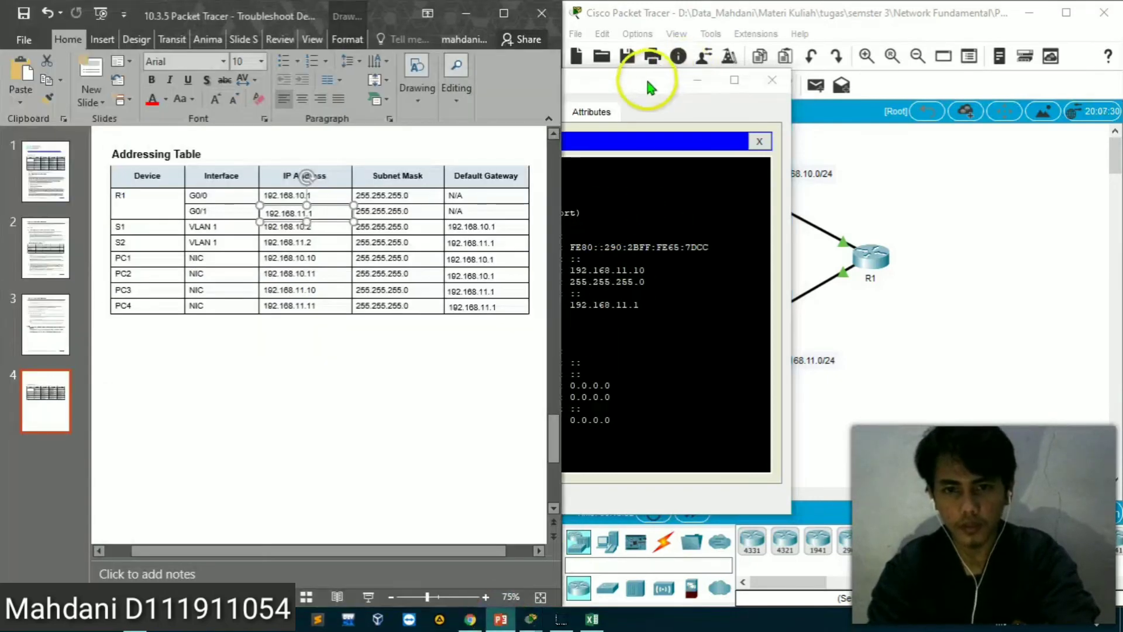
{"action": "left_click_drag", "start_coordinate": [647, 80], "coordinate": [823, 78]}
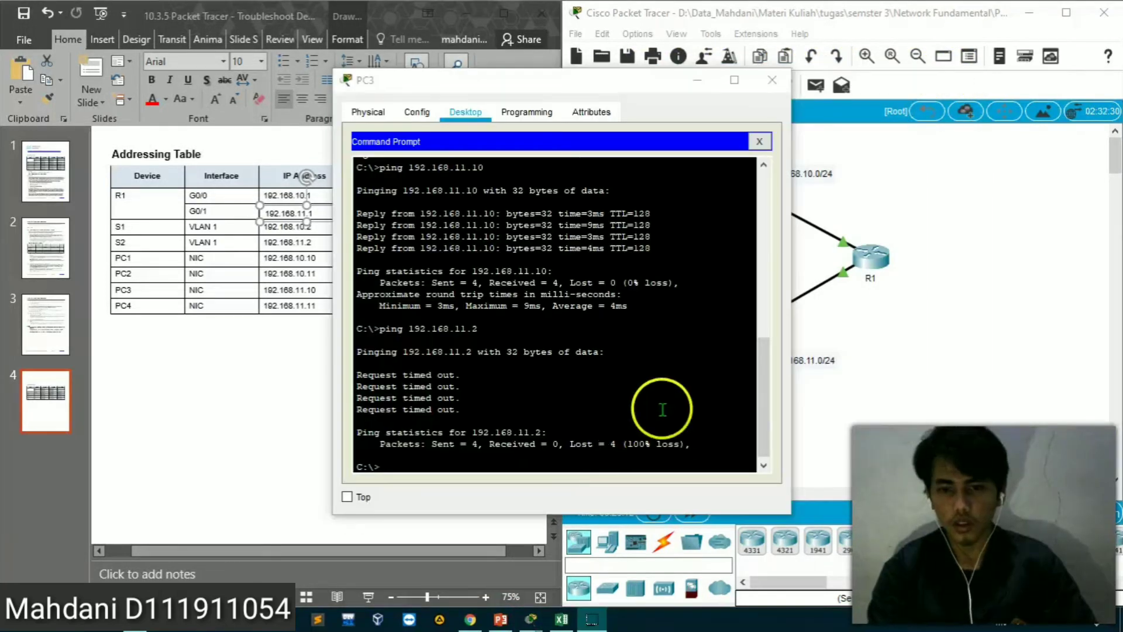
Ping switch S2 at 192.168.11.2 from PC4's command prompt
{"action": "left_click", "coordinate": [897, 347]}
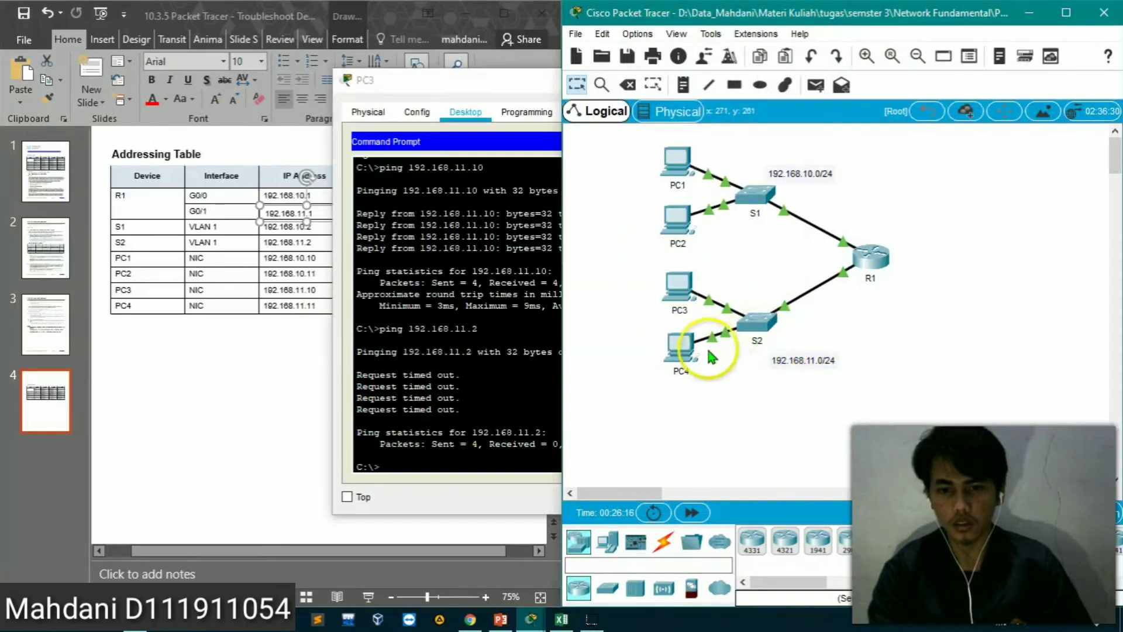
{"action": "left_click", "coordinate": [681, 356]}
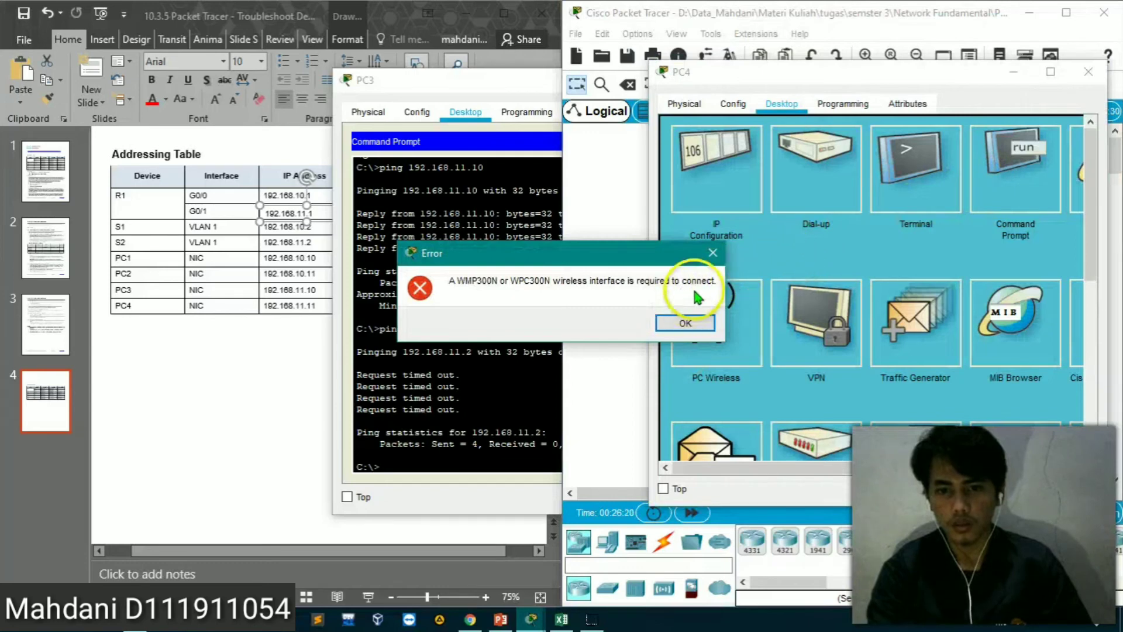
{"action": "left_click", "coordinate": [712, 253]}
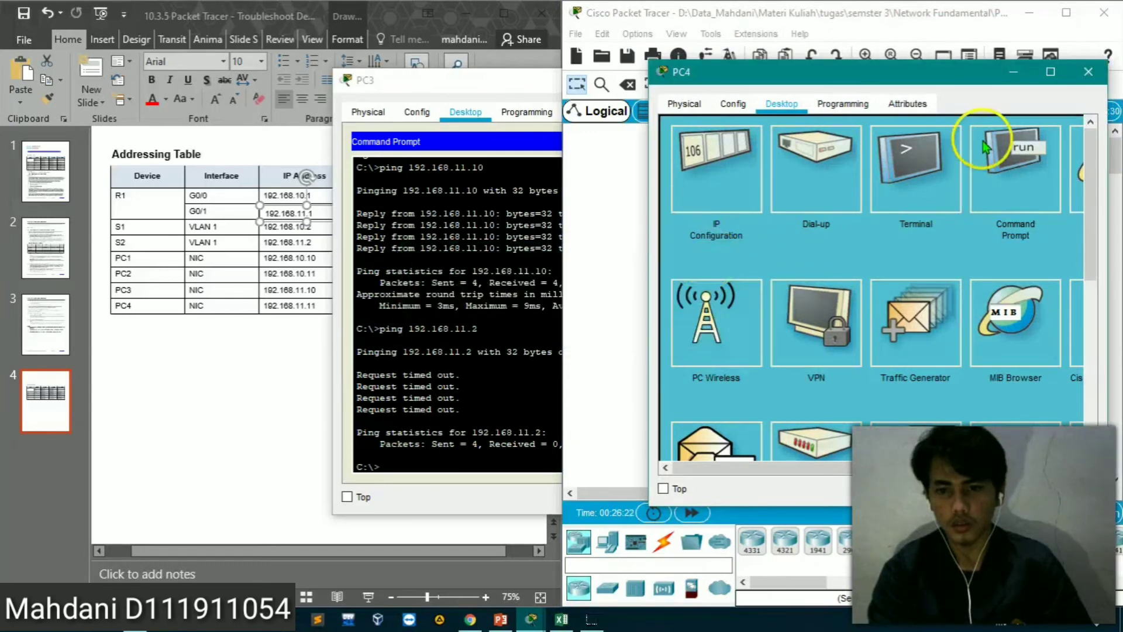
{"action": "left_click", "coordinate": [1007, 168]}
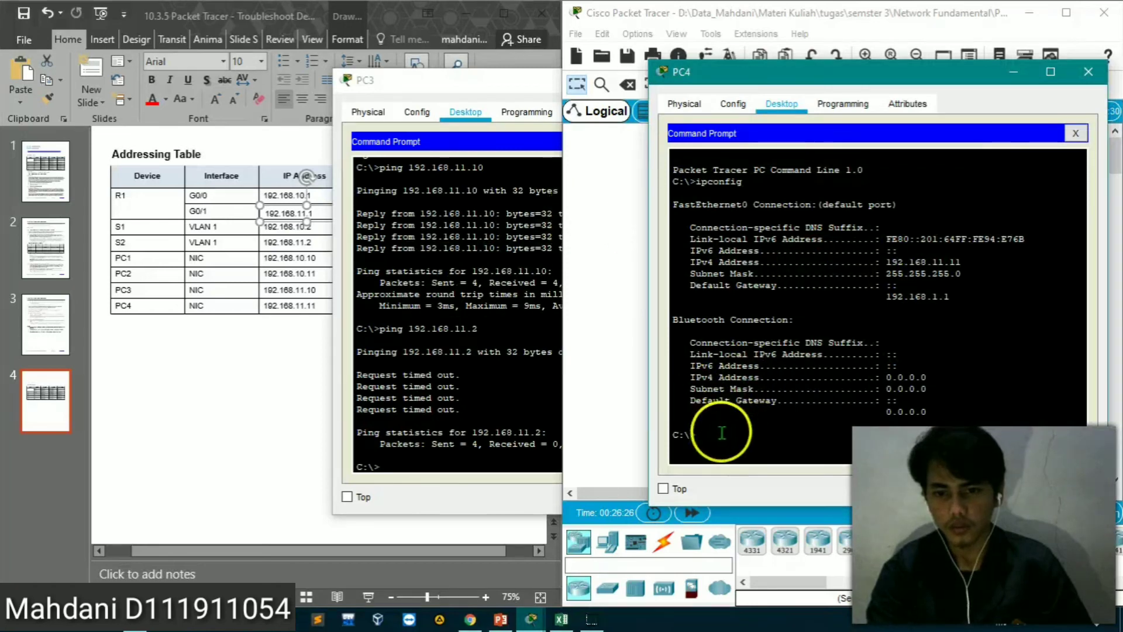
{"action": "type", "text": "ping"}
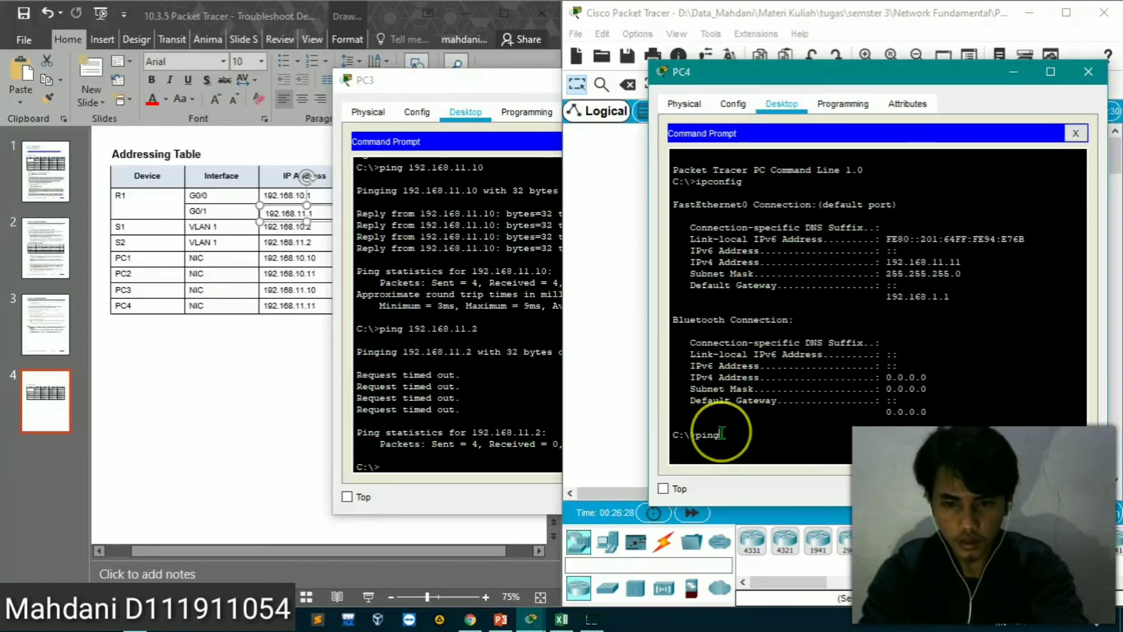
{"action": "type", "text": " 192.168.11"}
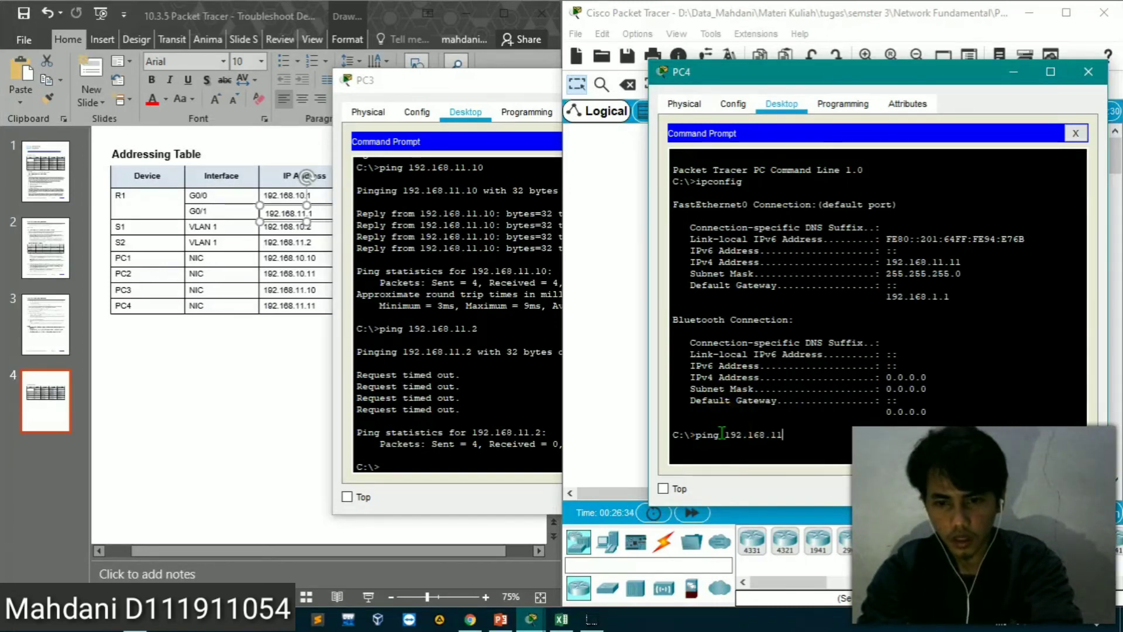
{"action": "type", "text": ".2"}
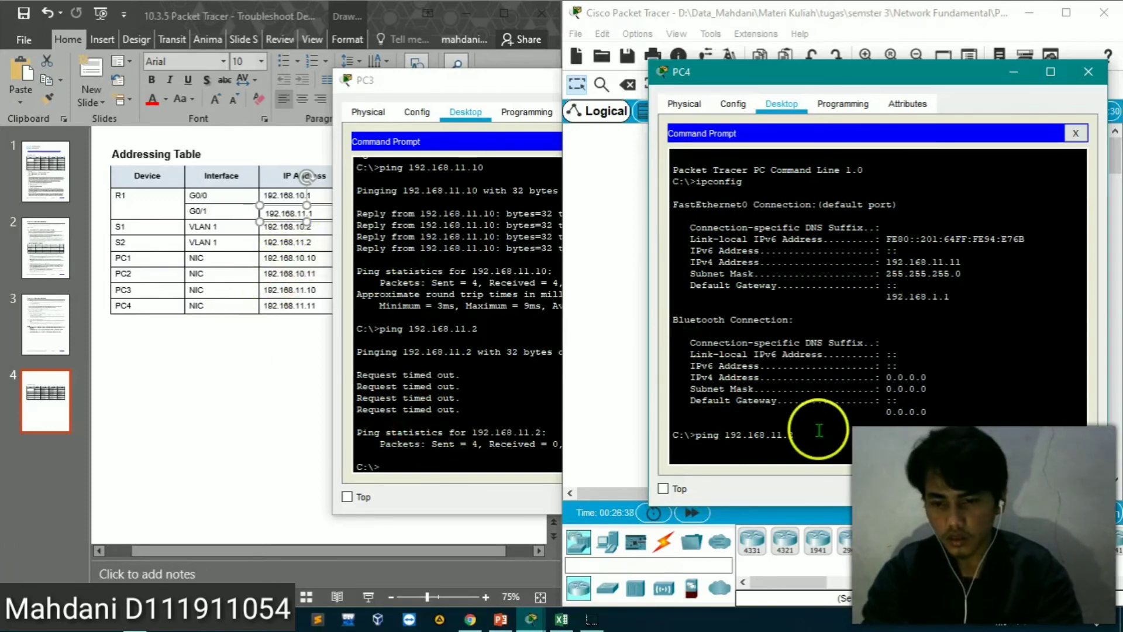
{"action": "key", "text": "Return"}
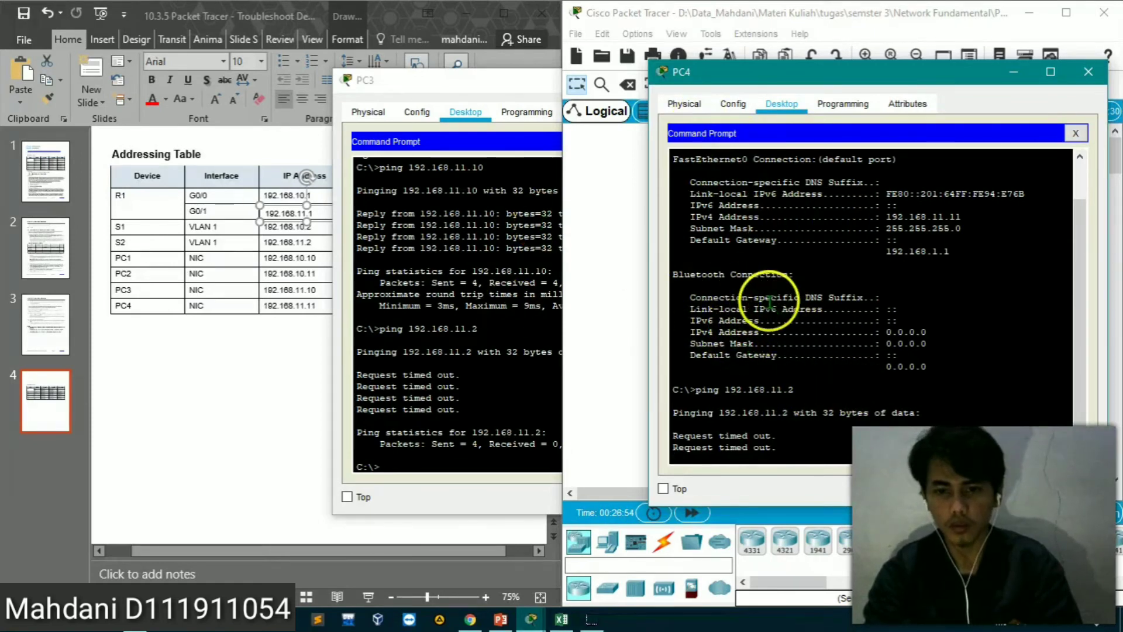
Repeat the ping to 192.168.11.2 from PC3, check it against PC4's ping, and close PC4's window
{"action": "left_click", "coordinate": [449, 231]}
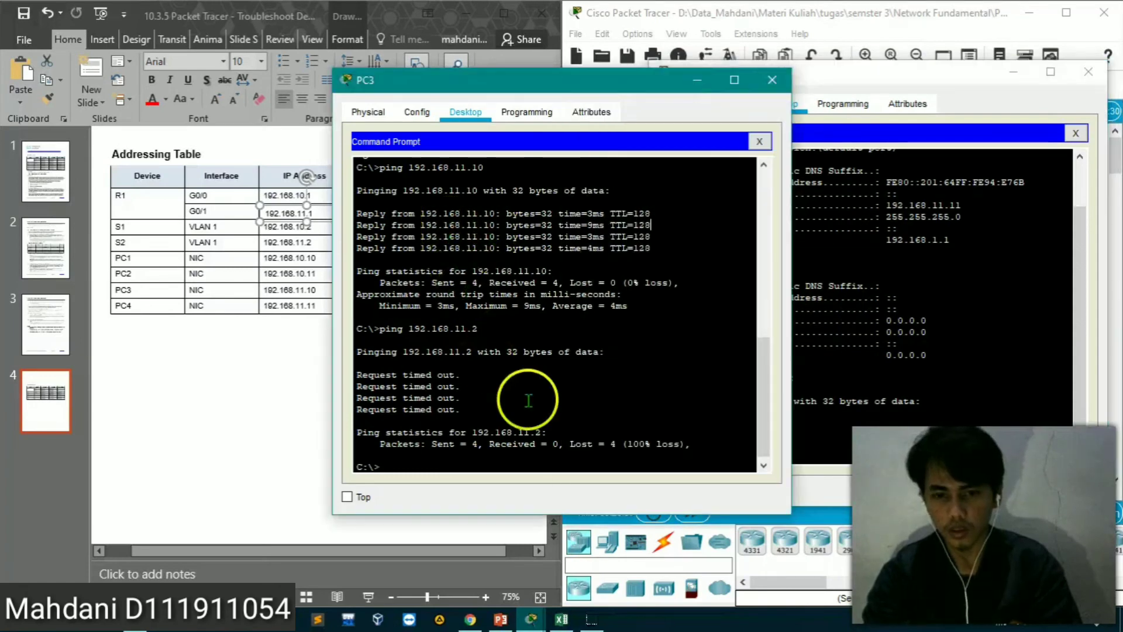
{"action": "key", "text": "Up"}
{"action": "key", "text": "Return"}
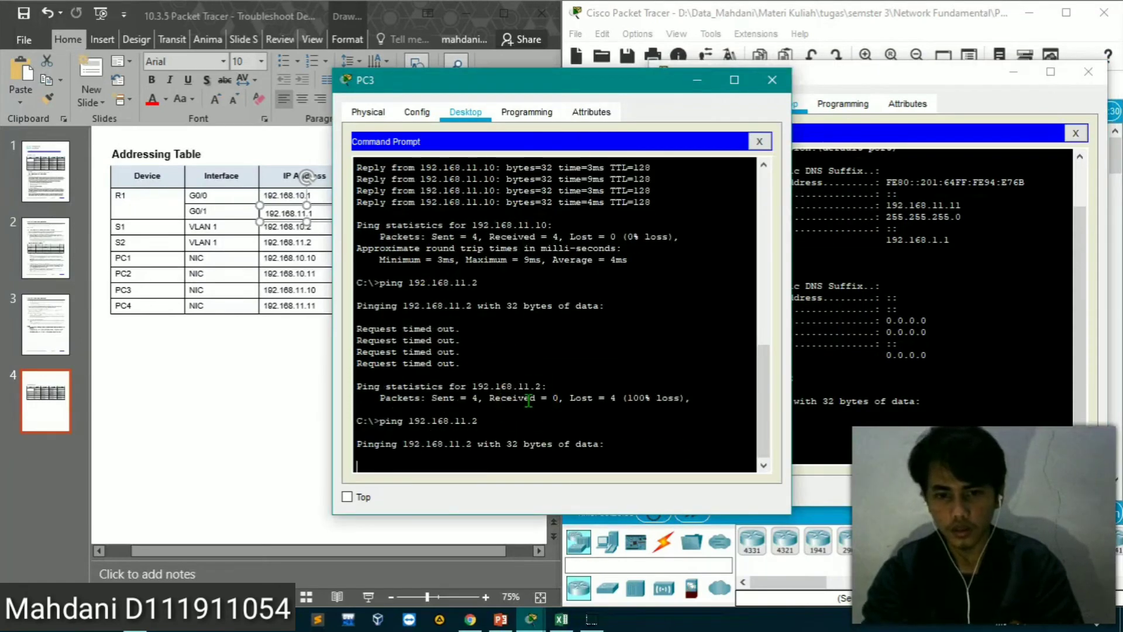
{"action": "left_click", "coordinate": [836, 409]}
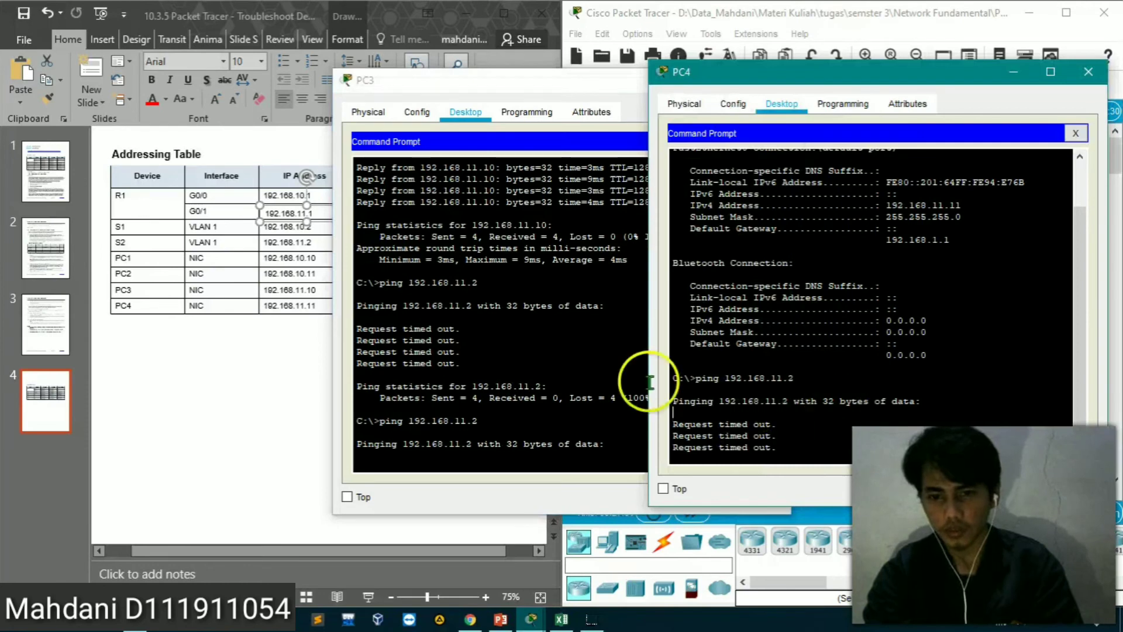
{"action": "left_click", "coordinate": [556, 417]}
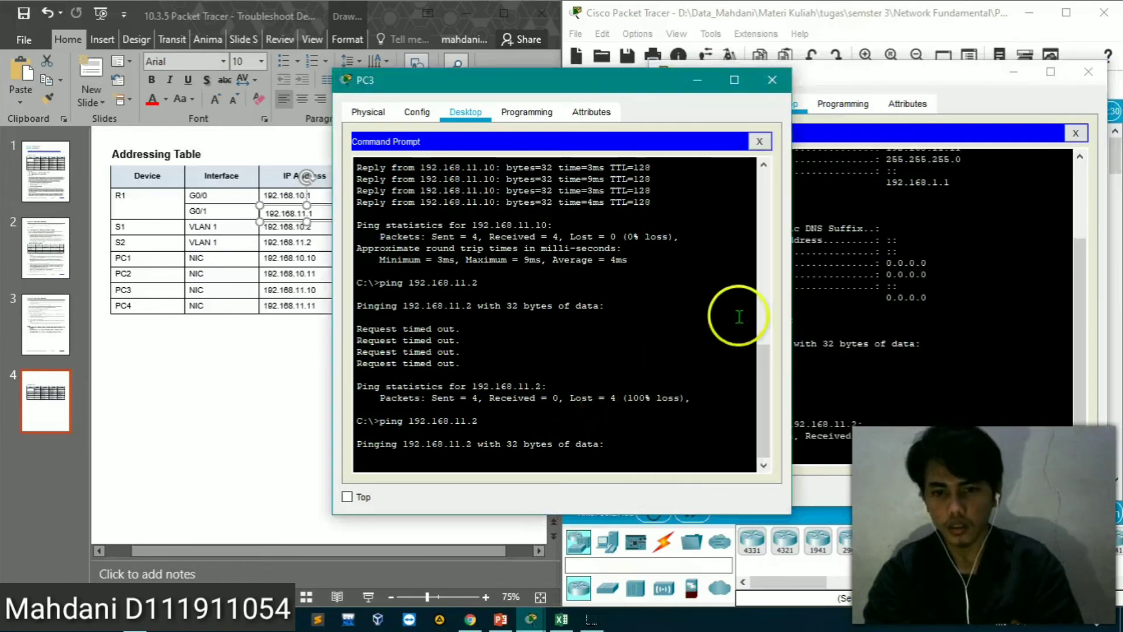
{"action": "left_click", "coordinate": [995, 100]}
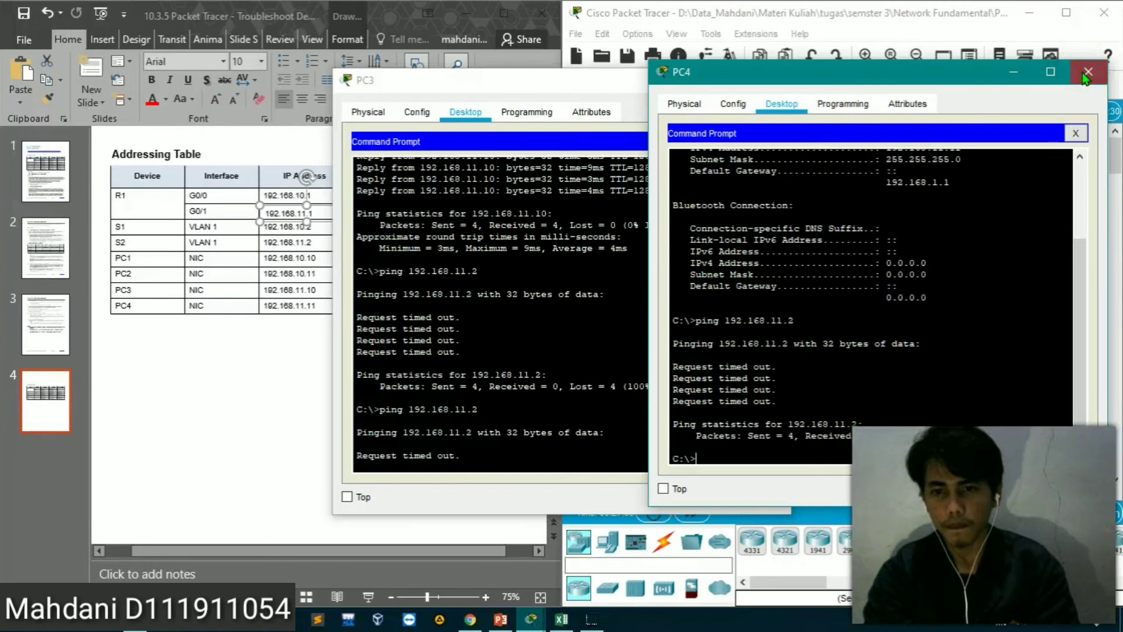
{"action": "left_click", "coordinate": [1085, 75]}
Open switch S2's command line interface and enter privileged EXEC mode with enable
{"action": "left_click", "coordinate": [921, 307]}
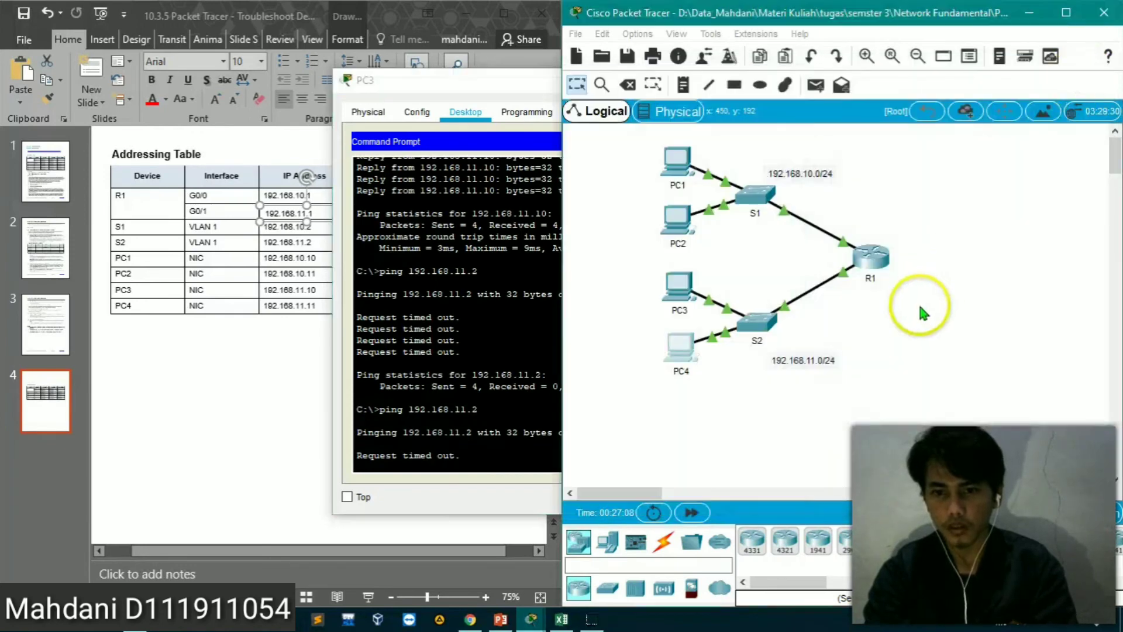
{"action": "left_click", "coordinate": [752, 325]}
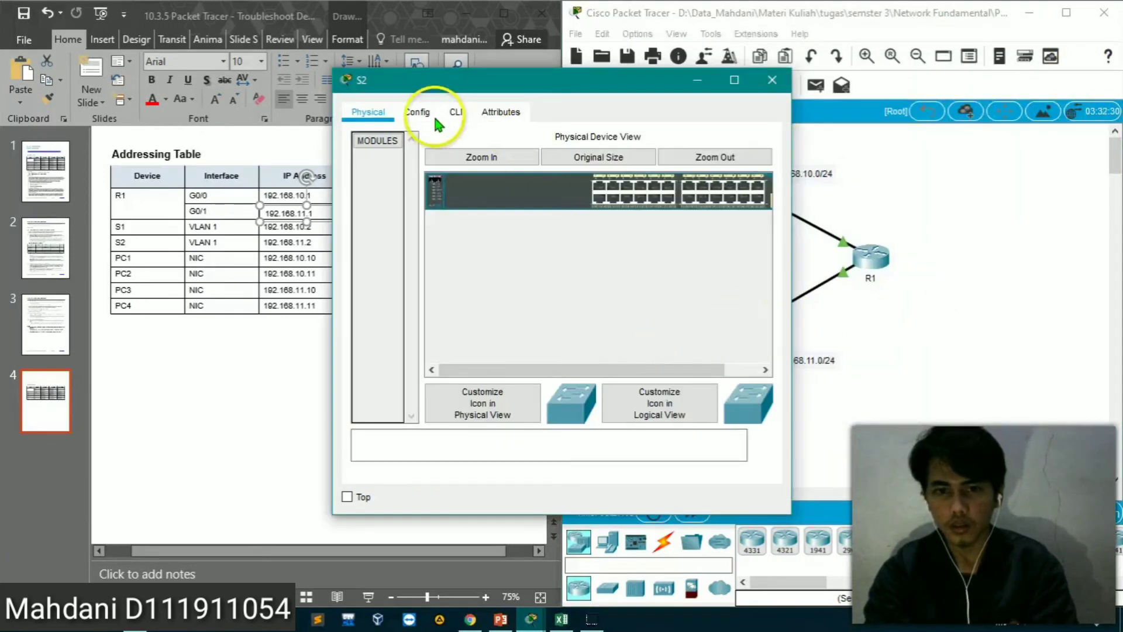
{"action": "left_click", "coordinate": [455, 113]}
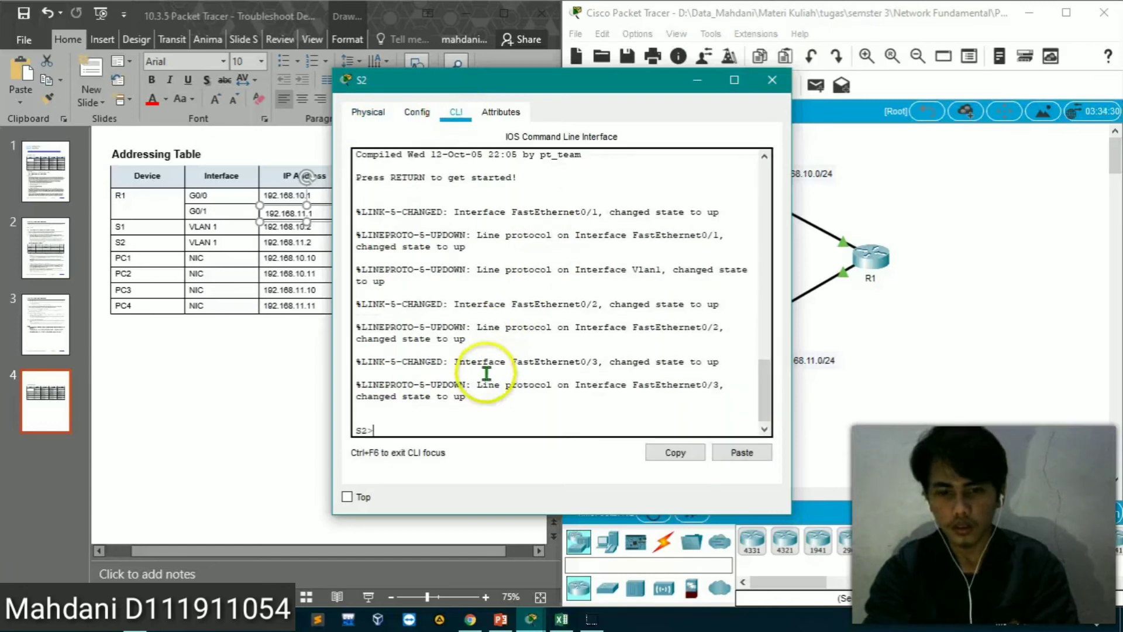
{"action": "type", "text": "en"}
{"action": "key", "text": "Tab"}
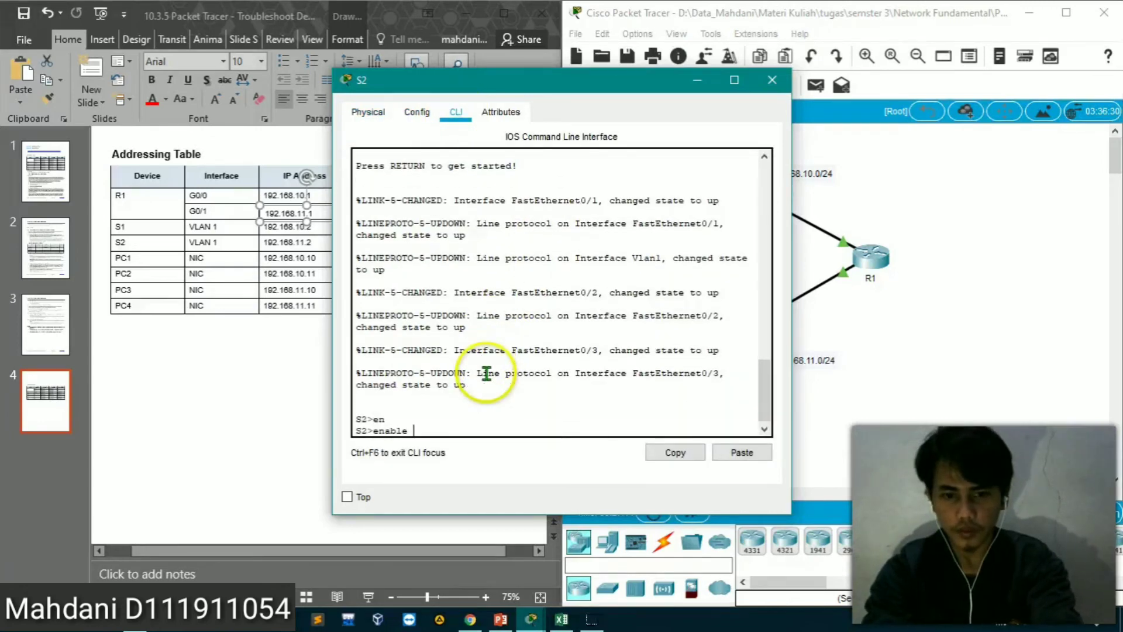
{"action": "key", "text": "Return"}
Display switch S2's running configuration with show running-config
{"action": "left_click", "coordinate": [486, 373]}
{"action": "type", "text": "sh"}
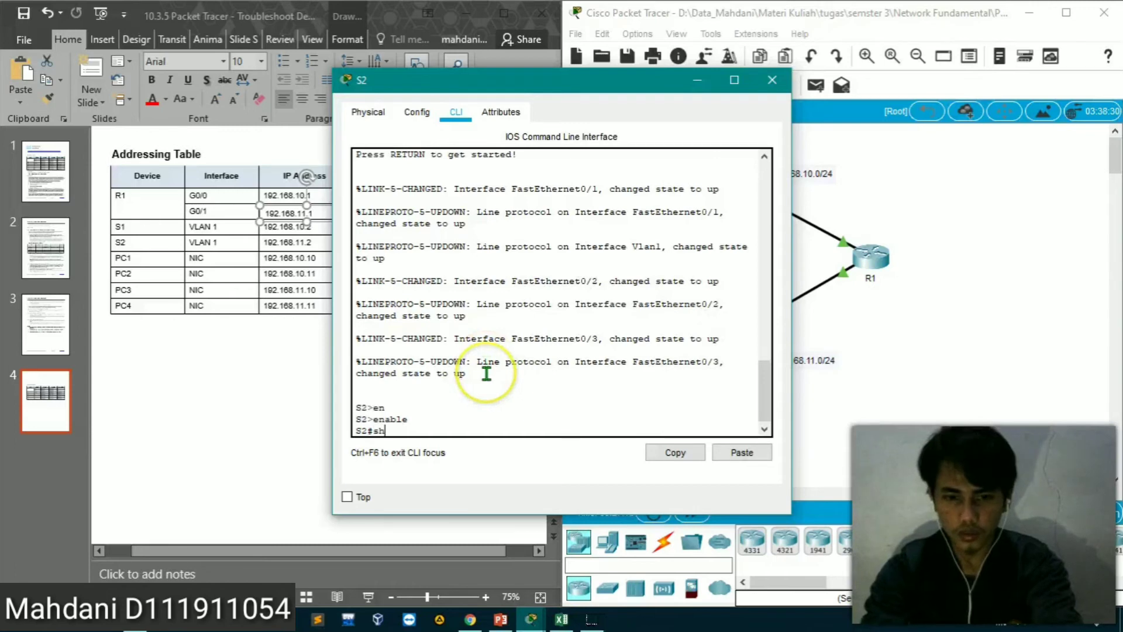
{"action": "type", "text": "o"}
{"action": "key", "text": "Tab"}
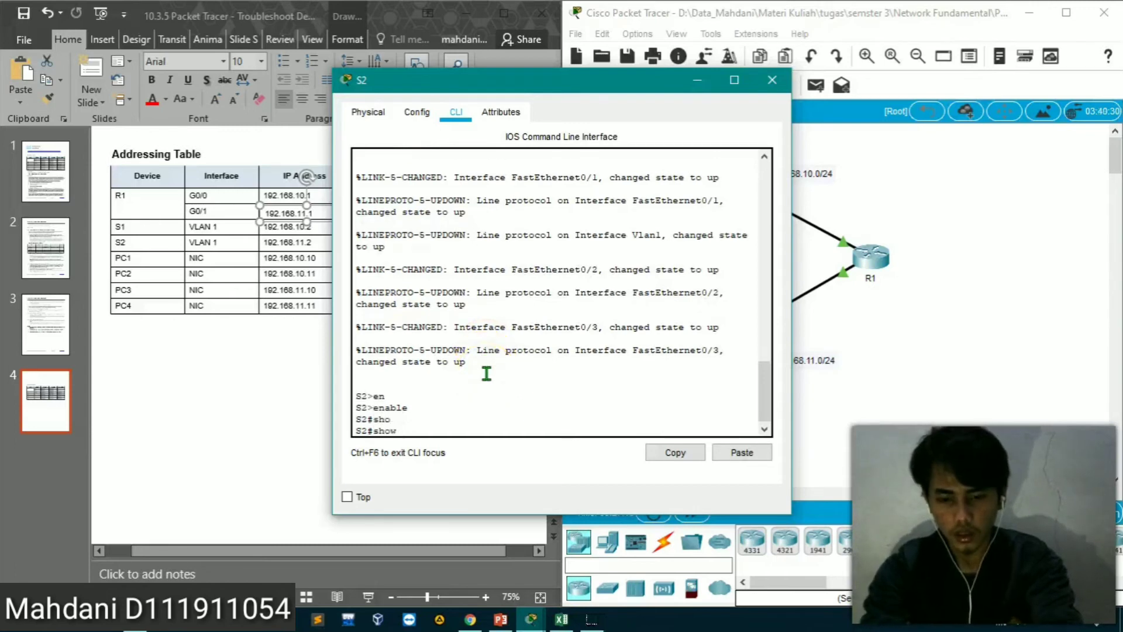
{"action": "type", "text": "run"}
{"action": "key", "text": "Tab"}
{"action": "key", "text": "Tab"}
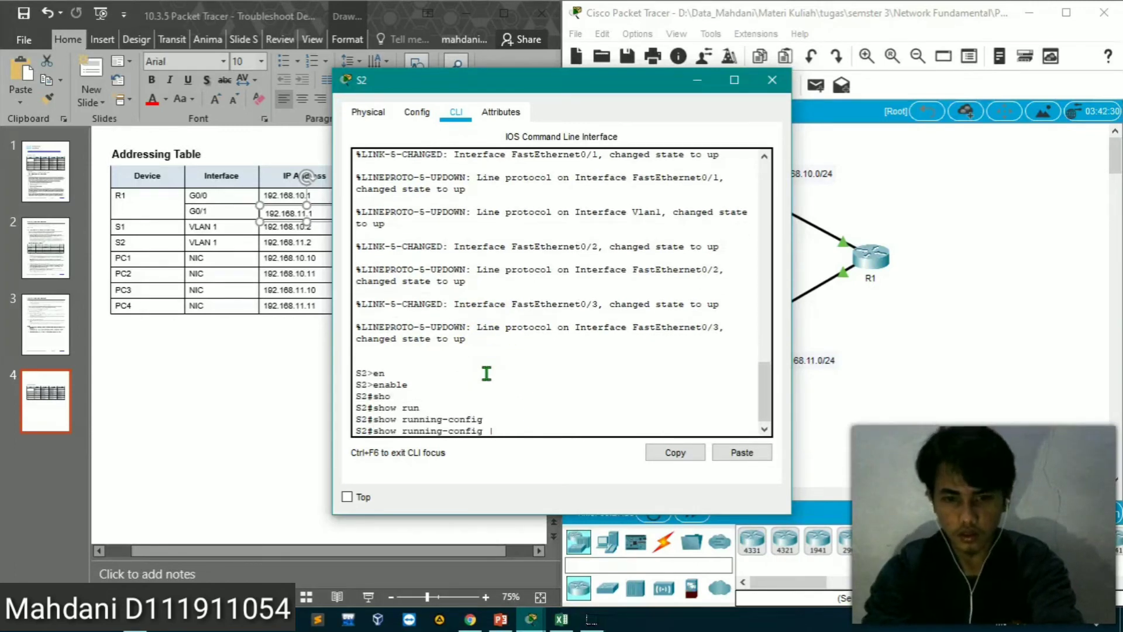
{"action": "type", "text": "|"}
{"action": "key", "text": "Return"}
{"action": "key", "text": "Up"}
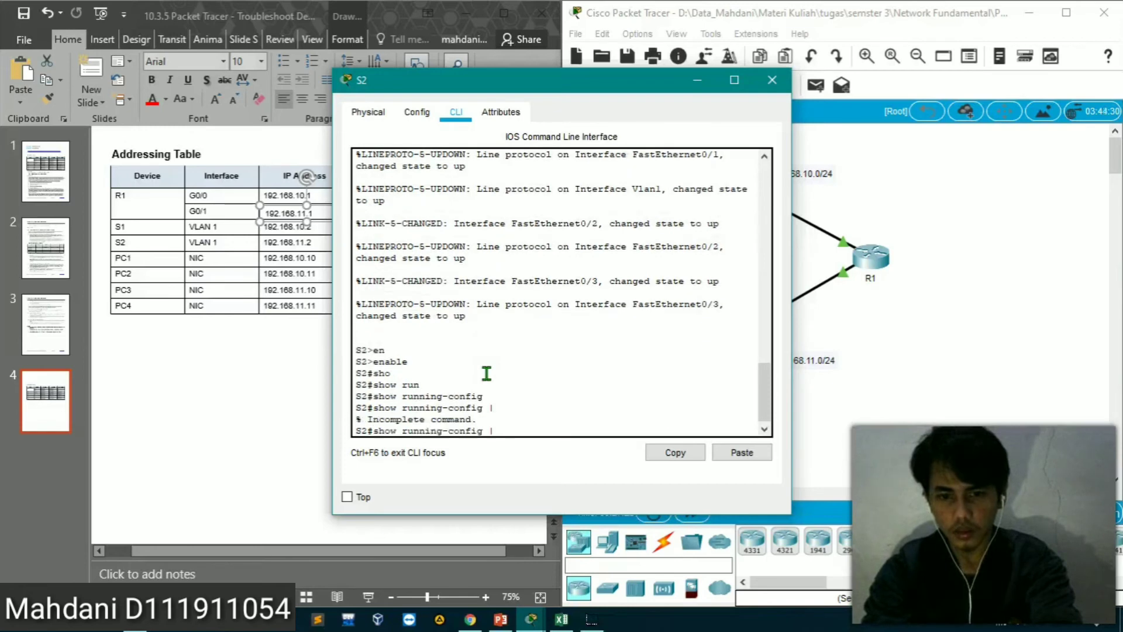
{"action": "key", "text": "Return"}
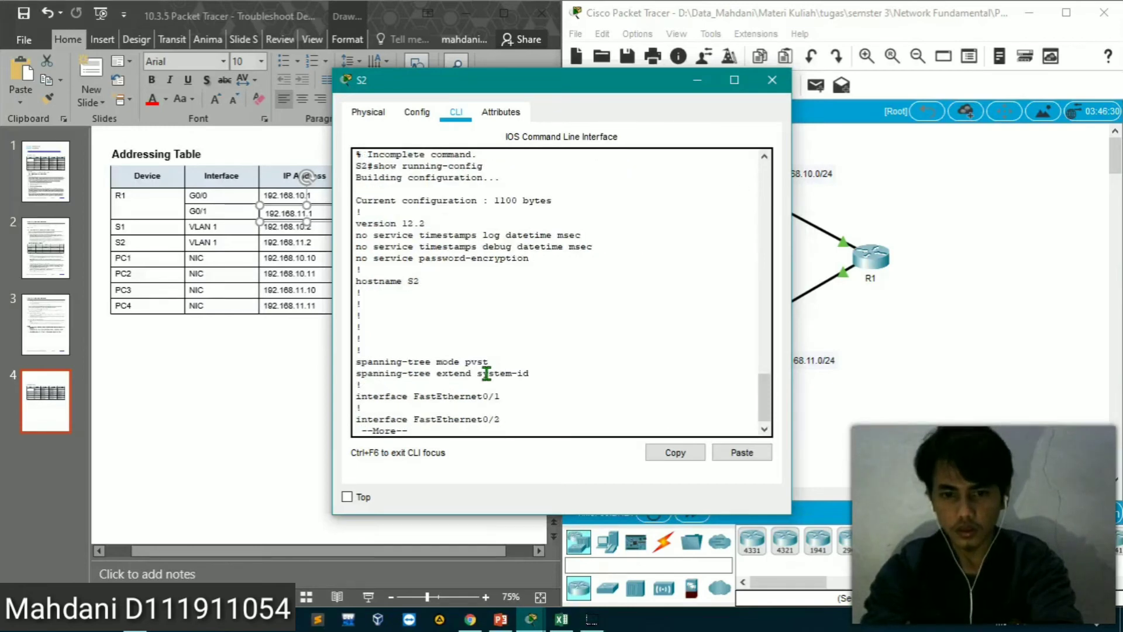
Page through S2's running configuration to the Vlan1 and default gateway entries and compare them with the PowerPoint addressing table
{"action": "key", "text": "Return"}
{"action": "key", "text": "Return"}
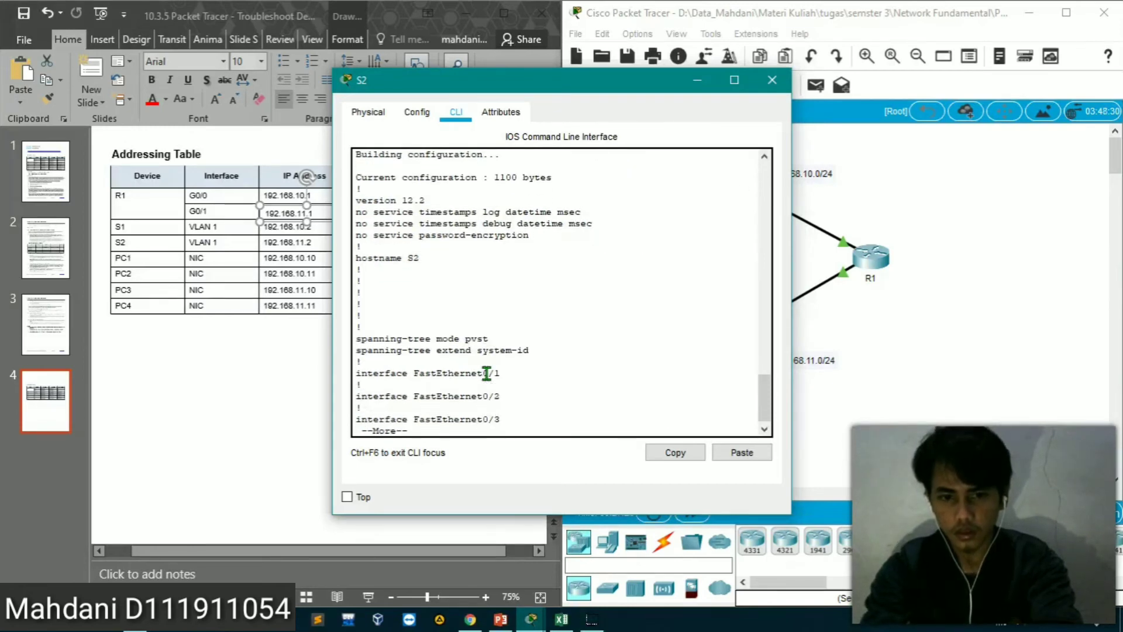
{"action": "key", "text": "space"}
{"action": "key", "text": "space"}
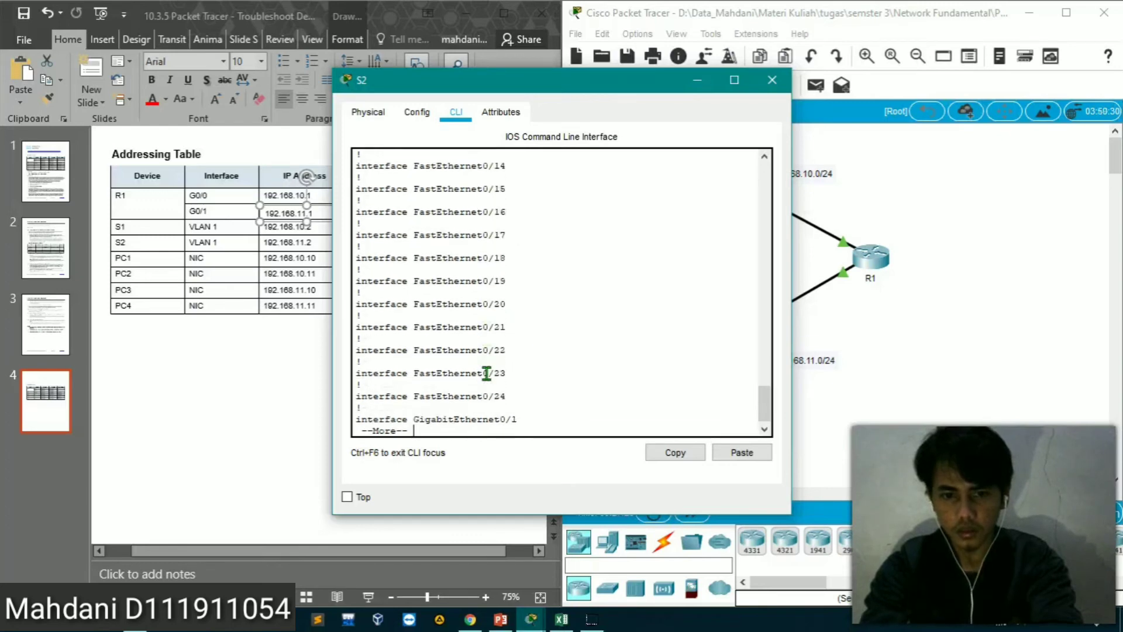
{"action": "key", "text": "Return"}
{"action": "key", "text": "Return"}
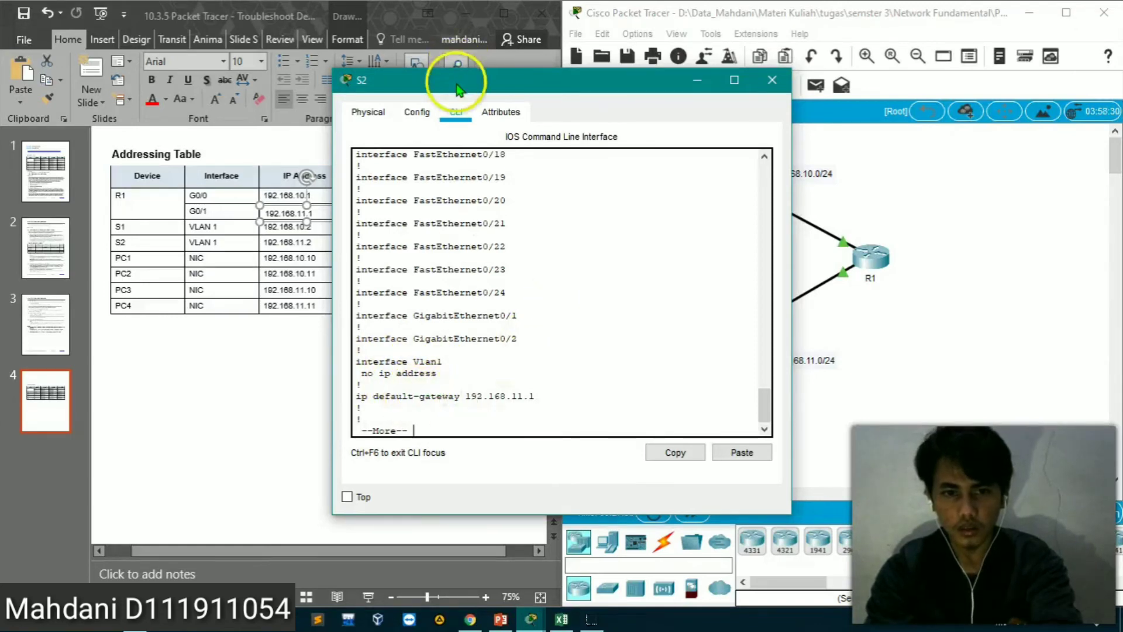
{"action": "left_click_drag", "start_coordinate": [457, 89], "coordinate": [699, 106]}
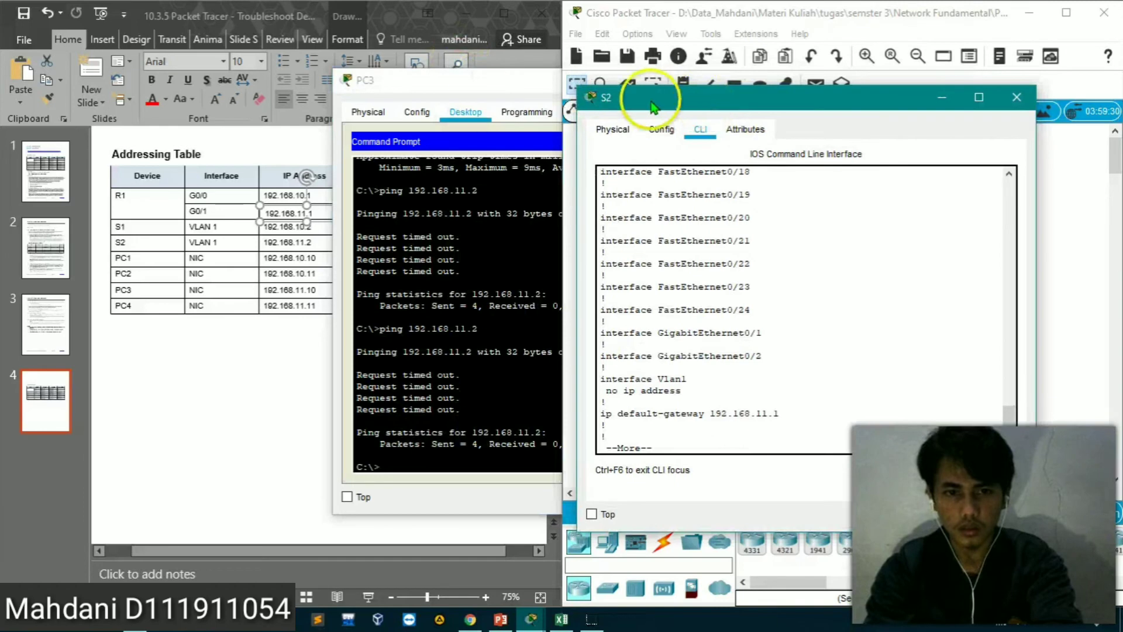
{"action": "left_click", "coordinate": [255, 316]}
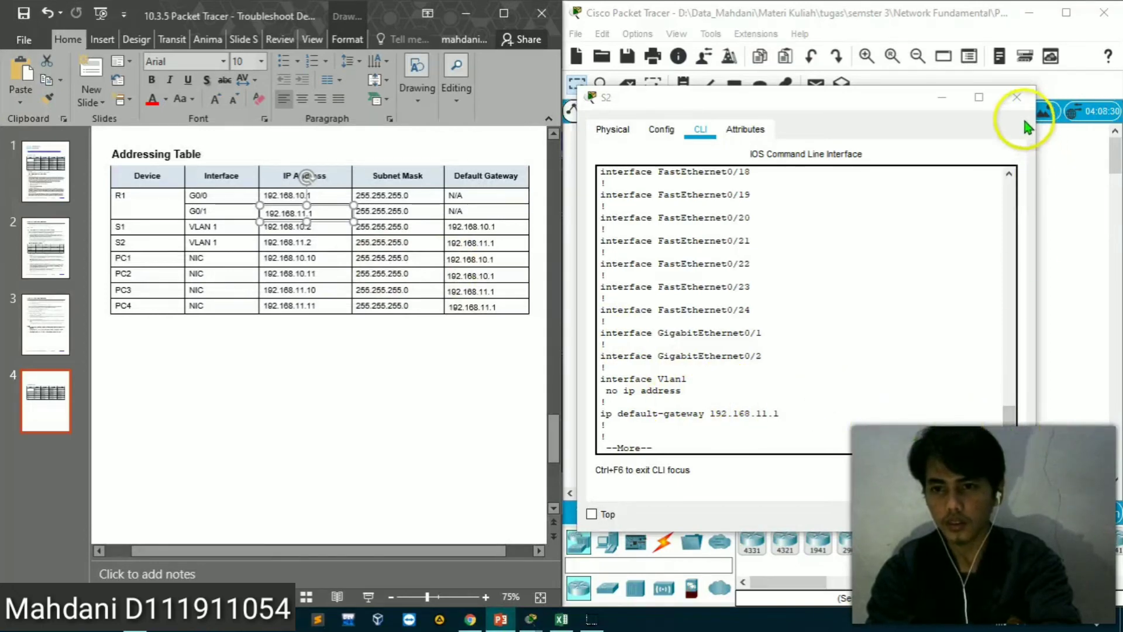
{"action": "left_click", "coordinate": [770, 450]}
{"action": "key", "text": "Return"}
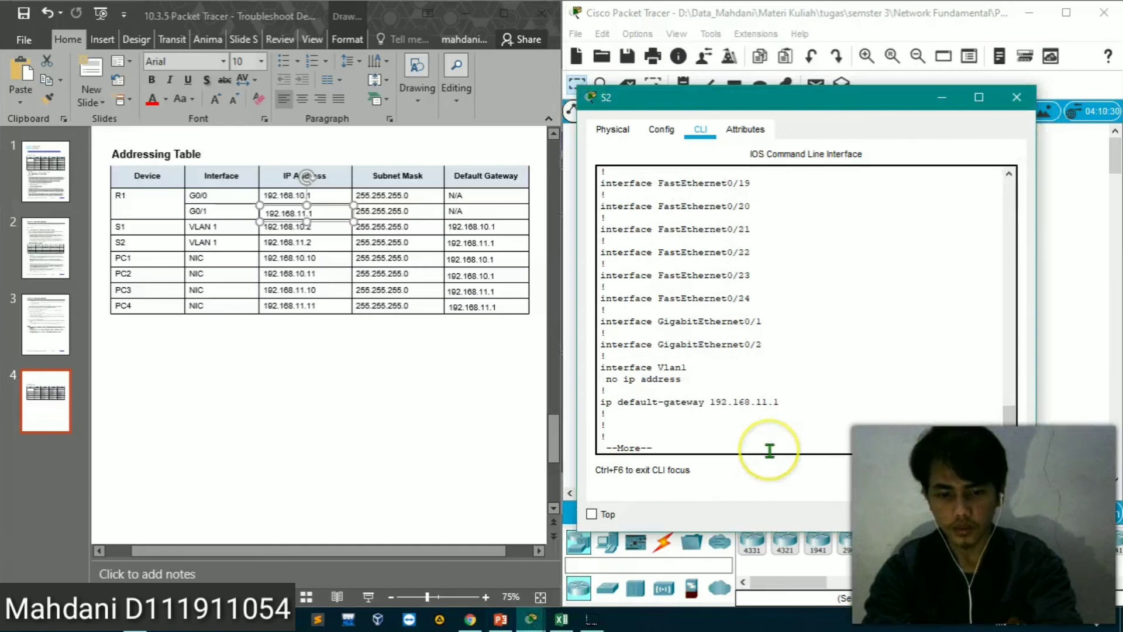
Enter global configuration mode on S2 with configure terminal
{"action": "type", "text": "c"}
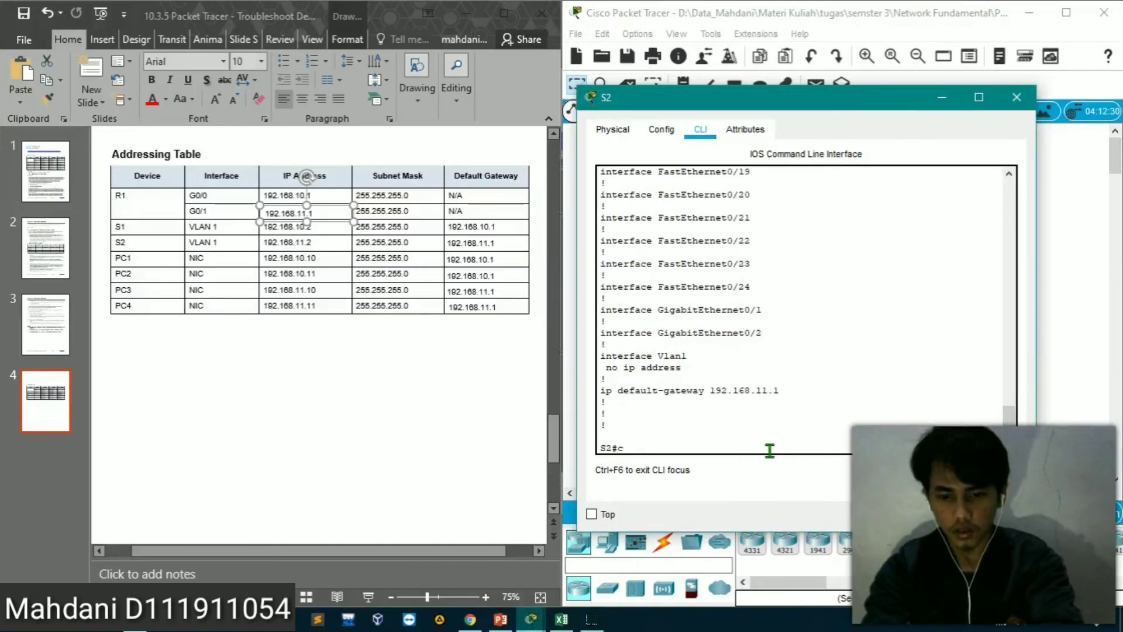
{"action": "type", "text": "onf"}
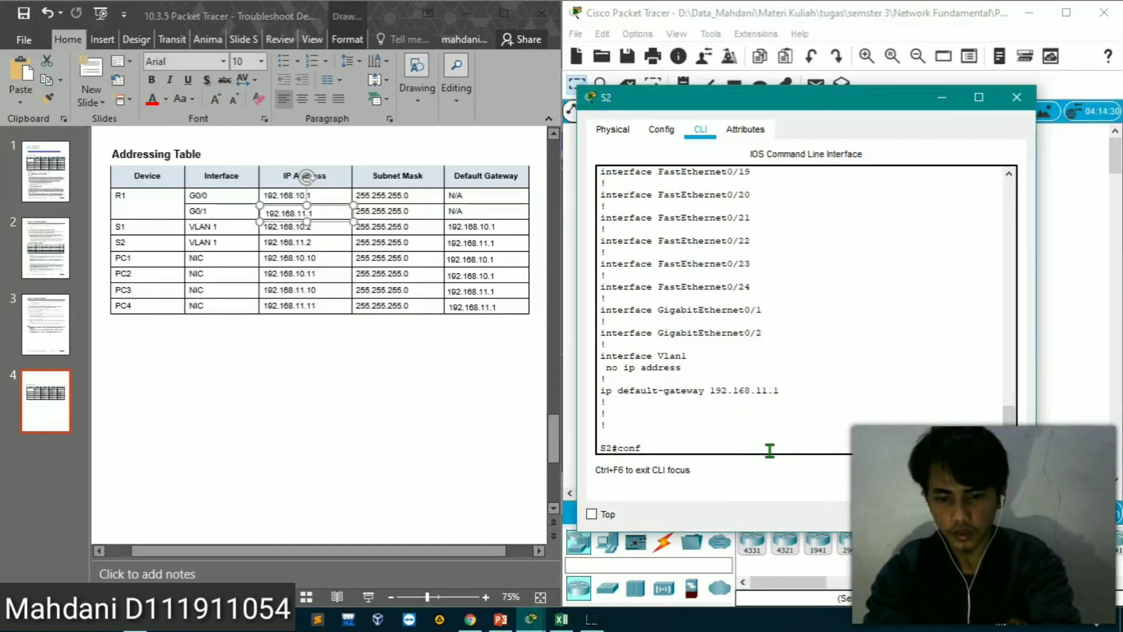
{"action": "type", "text": "ig"}
{"action": "key", "text": "Tab"}
{"action": "type", "text": "te"}
{"action": "key", "text": "Tab"}
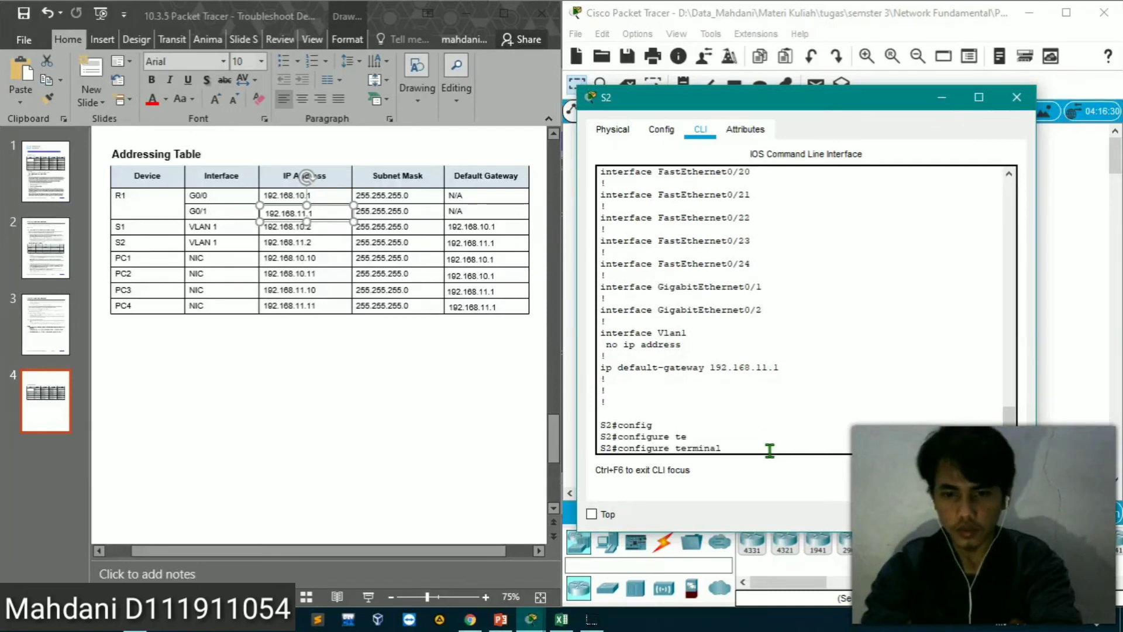
{"action": "key", "text": "Return"}
Try to address S2's VLAN interface in one line with interface vlan 1 192.168.11.2 255.2555.255.0
{"action": "type", "text": "in"}
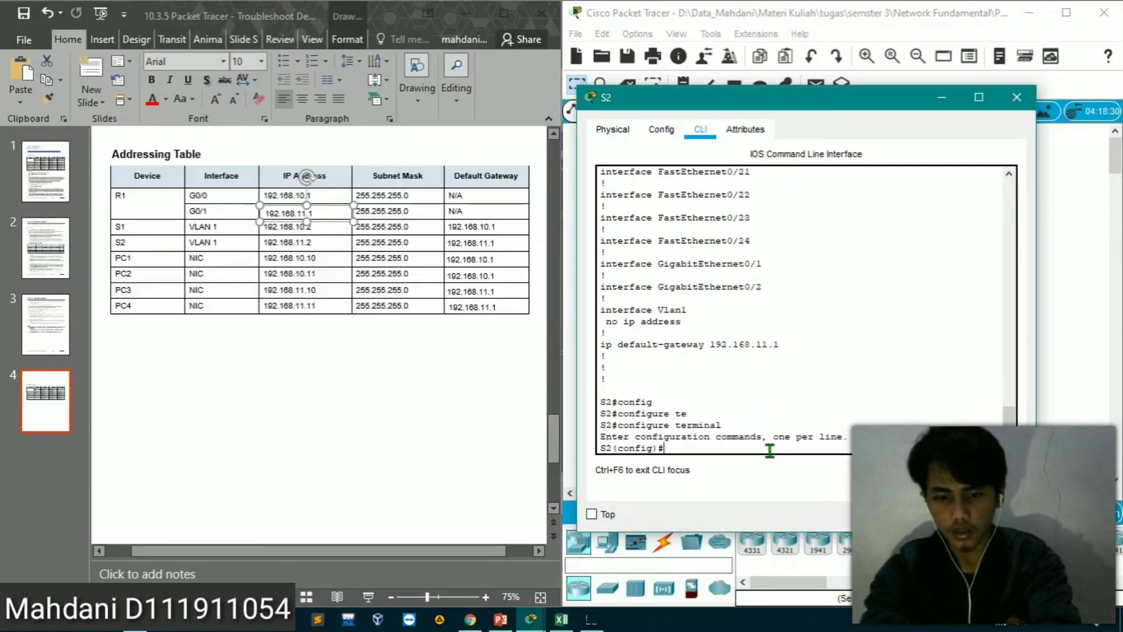
{"action": "type", "text": "ter"}
{"action": "key", "text": "Tab"}
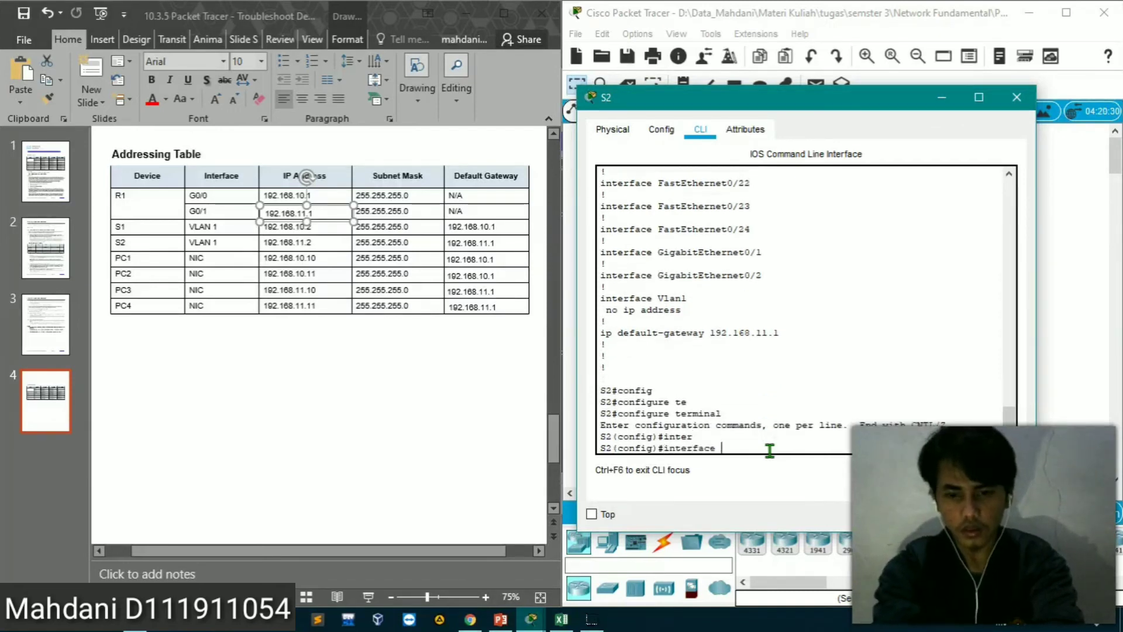
{"action": "type", "text": "vl"}
{"action": "key", "text": "Tab"}
{"action": "type", "text": "1"}
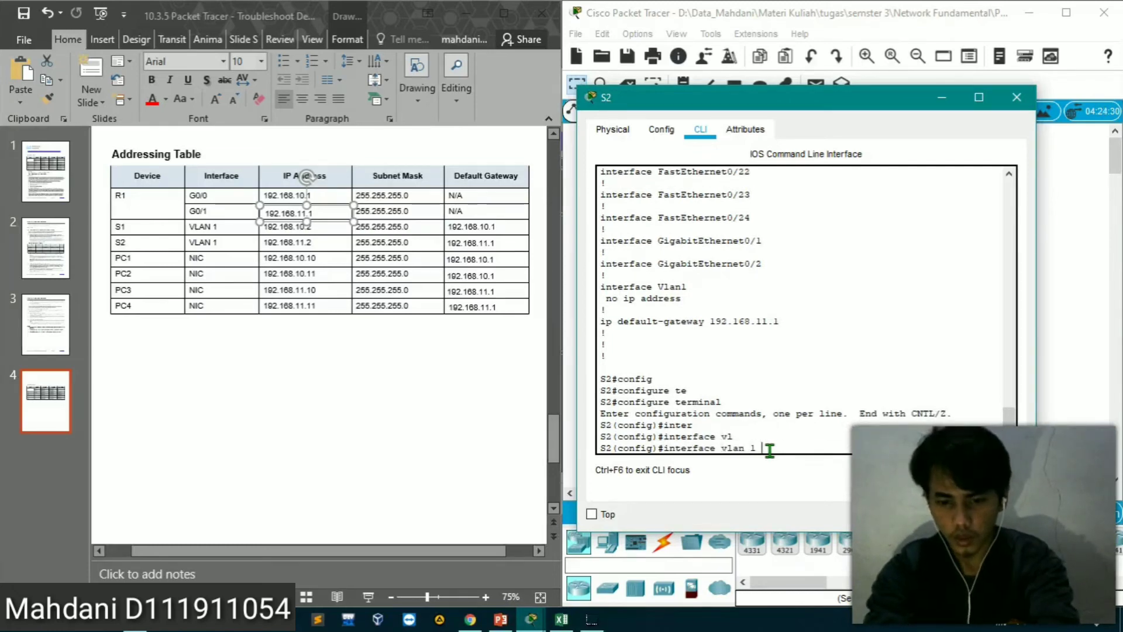
{"action": "type", "text": " 192.168.11.2 255"}
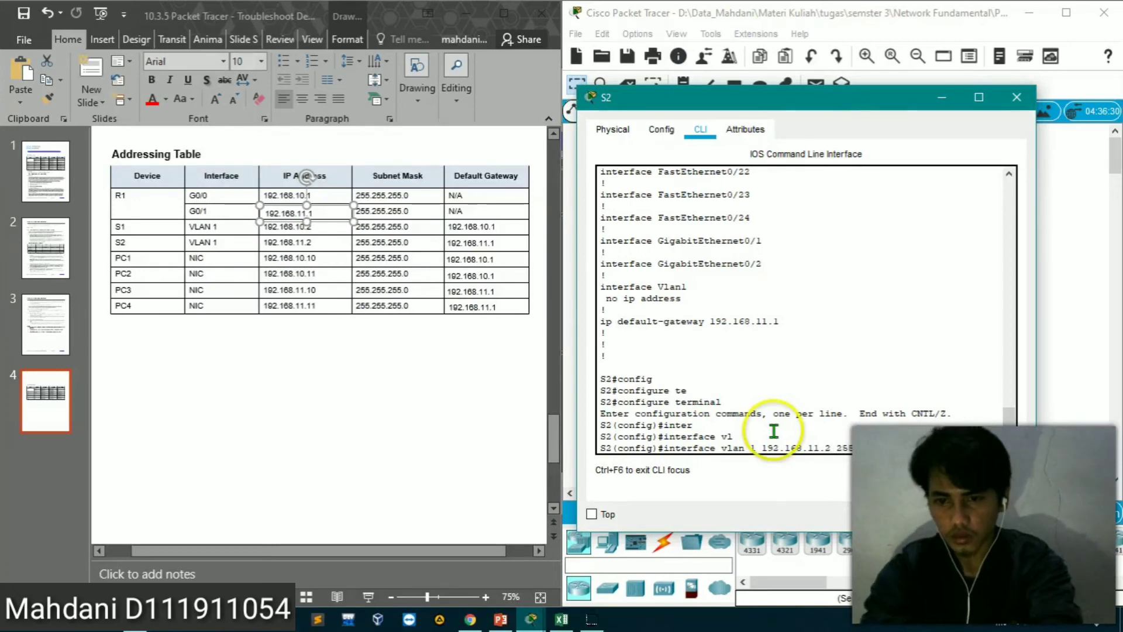
{"action": "key", "text": "Return"}
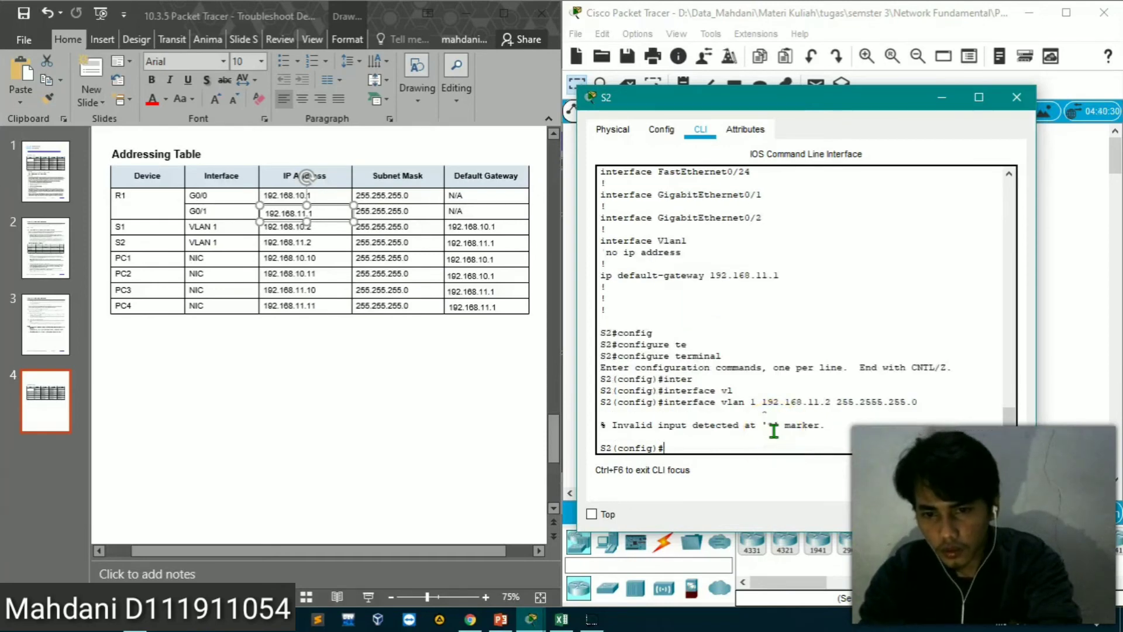
Retry the one-line interface vlan command with 192.168.11.2 255.255.255.0, first with VLAN number 1 and again without it
{"action": "key", "text": "Up"}
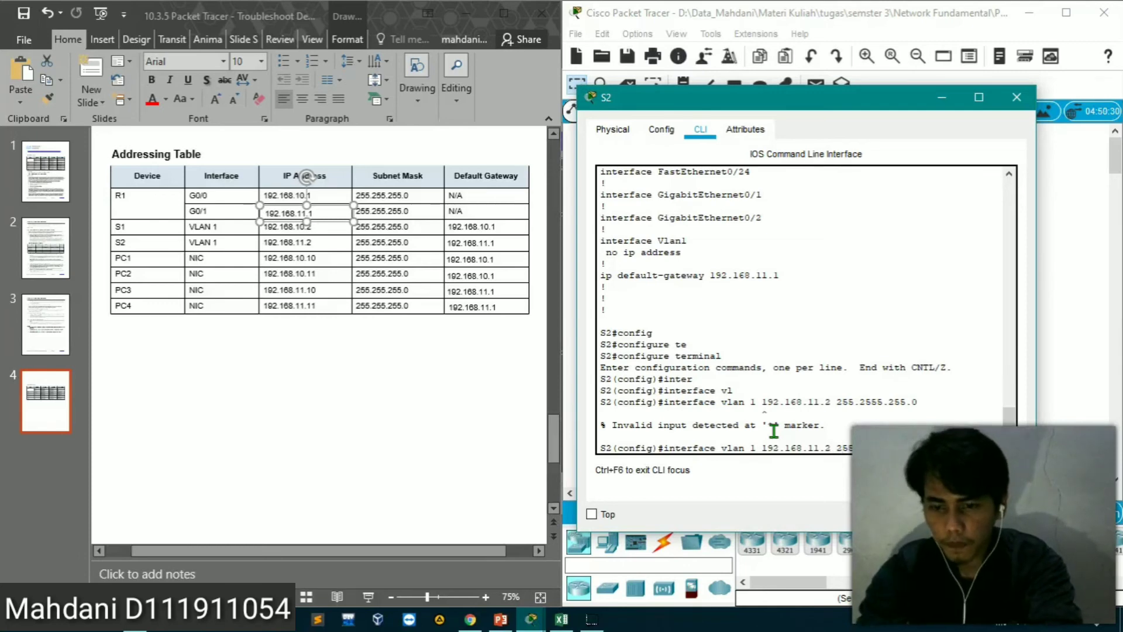
{"action": "key", "text": "Return"}
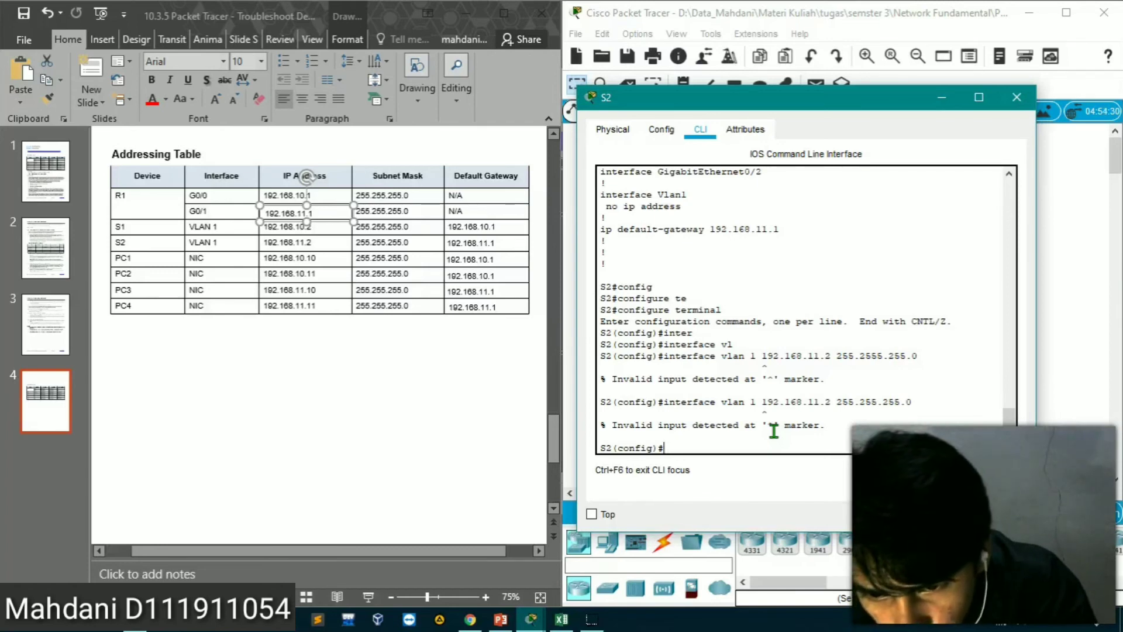
{"action": "key", "text": "Up"}
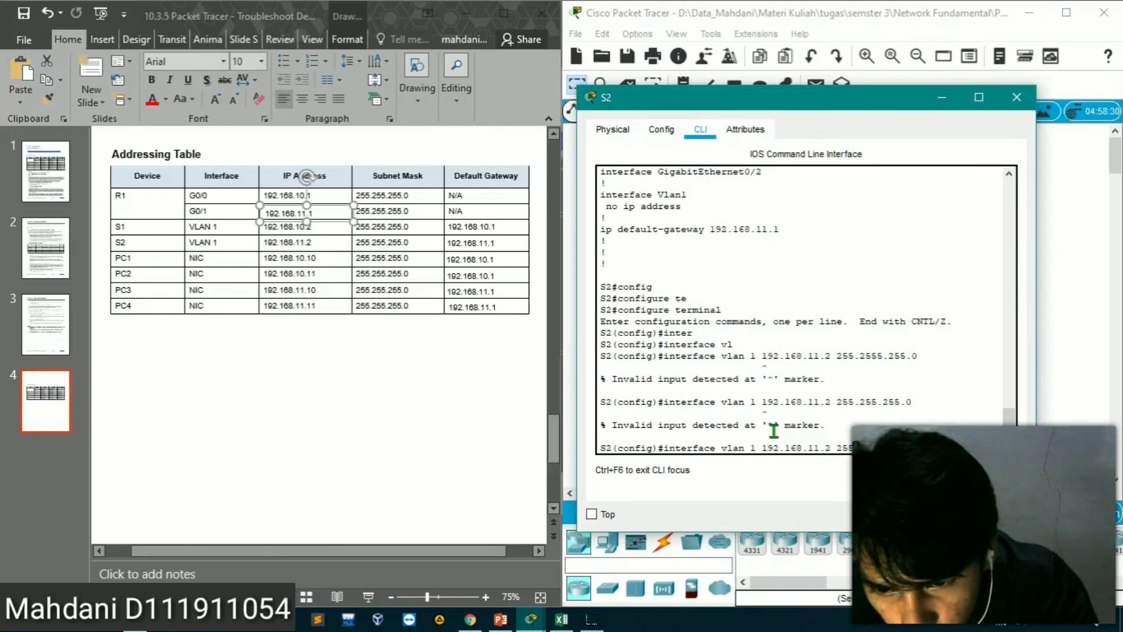
{"action": "key", "text": "BackSpace"}
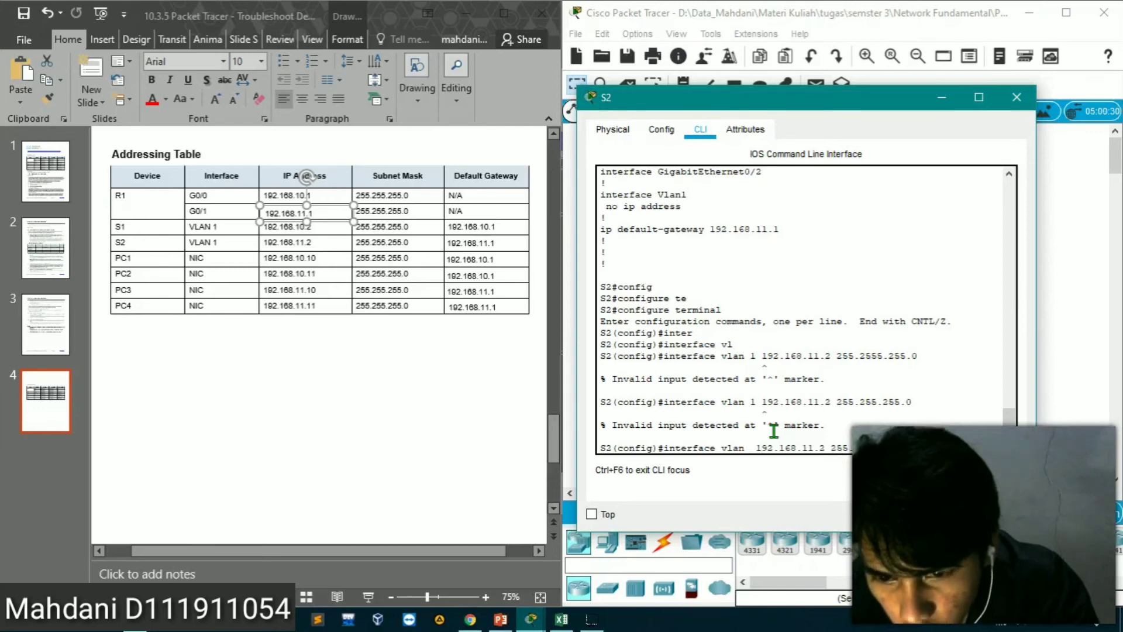
{"action": "key", "text": "Return"}
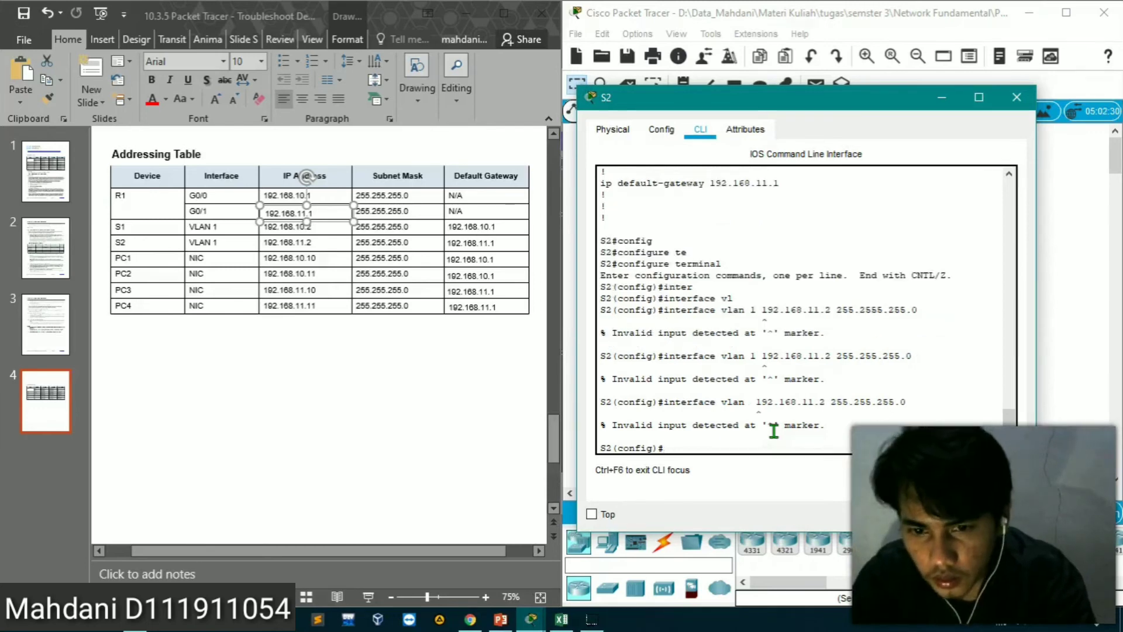
{"action": "key", "text": "Up"}
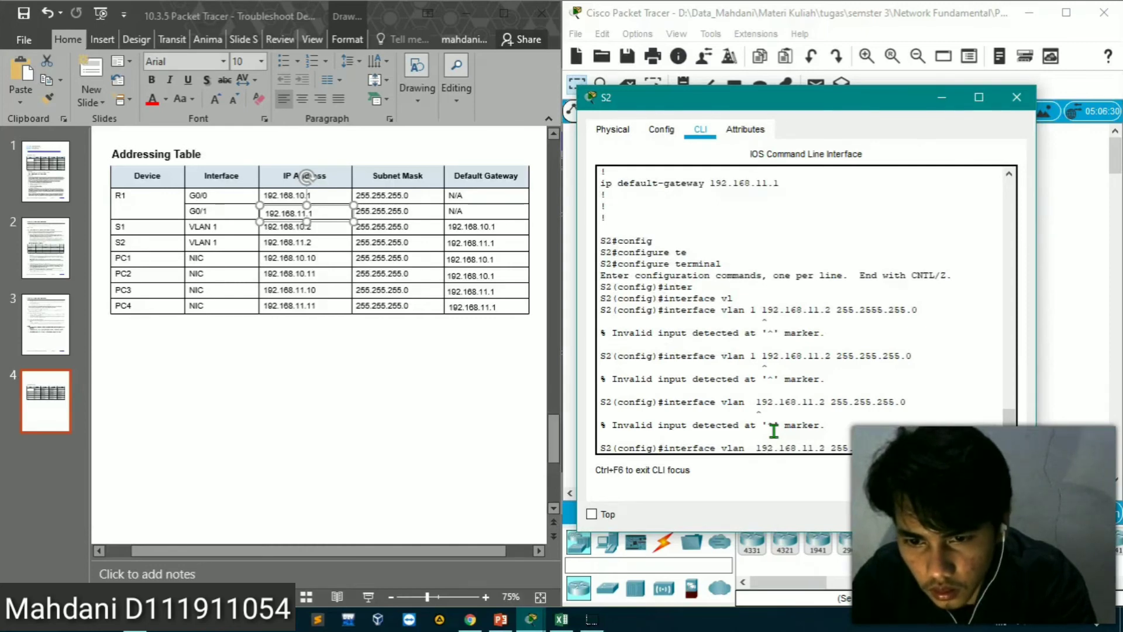
{"action": "key", "text": "Left"}
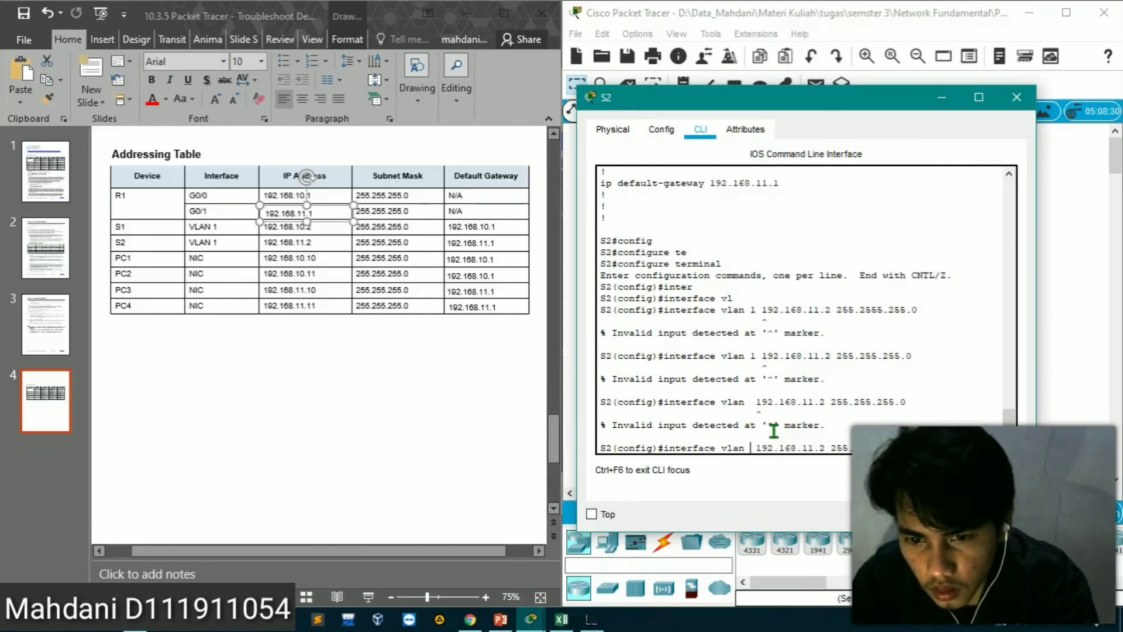
{"action": "key", "text": "BackSpace"}
{"action": "key", "text": "Return"}
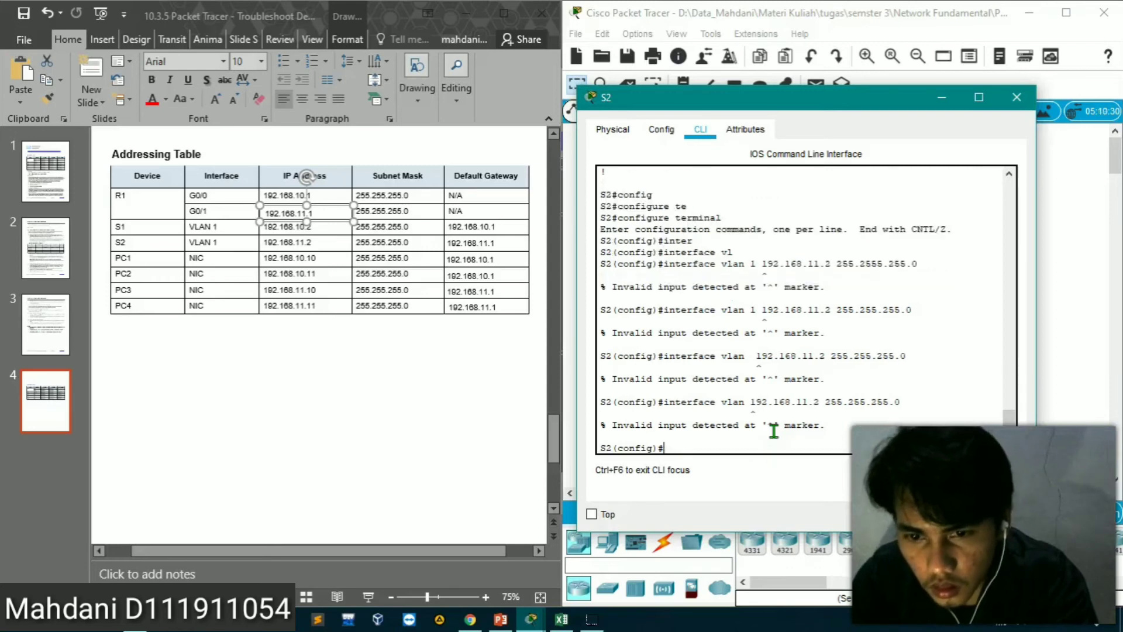
Reduce the recalled command to interface vlan 1 and run it to enter S2's VLAN 1 interface configuration
{"action": "key", "text": "Up"}
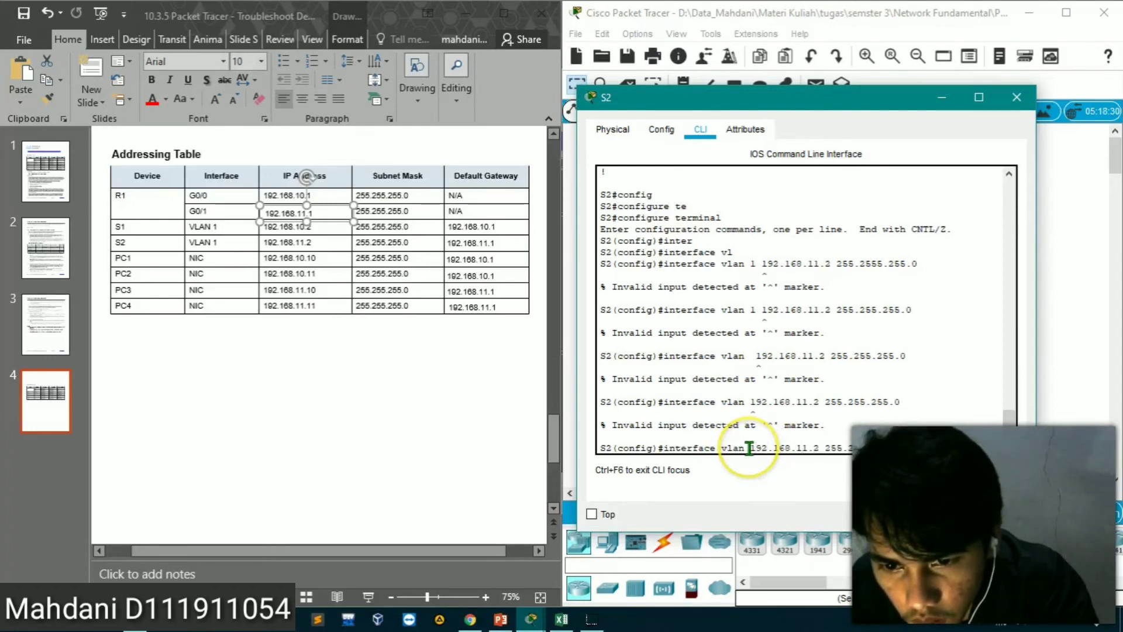
{"action": "type", "text": "1"}
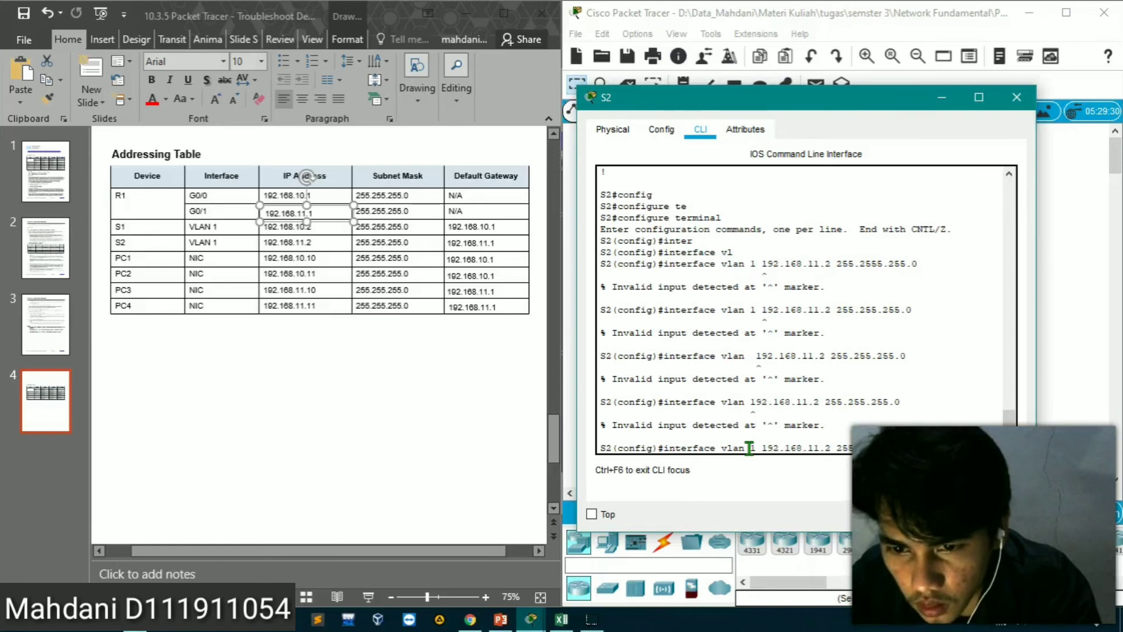
{"action": "key", "text": "BackSpace"}
{"action": "key", "text": "BackSpace"}
{"action": "key", "text": "BackSpace"}
{"action": "key", "text": "BackSpace"}
{"action": "key", "text": "BackSpace"}
{"action": "key", "text": "BackSpace"}
{"action": "key", "text": "BackSpace"}
{"action": "key", "text": "BackSpace"}
{"action": "key", "text": "BackSpace"}
{"action": "key", "text": "BackSpace"}
{"action": "key", "text": "BackSpace"}
{"action": "key", "text": "BackSpace"}
{"action": "key", "text": "BackSpace"}
{"action": "key", "text": "BackSpace"}
{"action": "key", "text": "BackSpace"}
{"action": "key", "text": "BackSpace"}
{"action": "key", "text": "BackSpace"}
{"action": "key", "text": "BackSpace"}
{"action": "key", "text": "BackSpace"}
{"action": "key", "text": "BackSpace"}
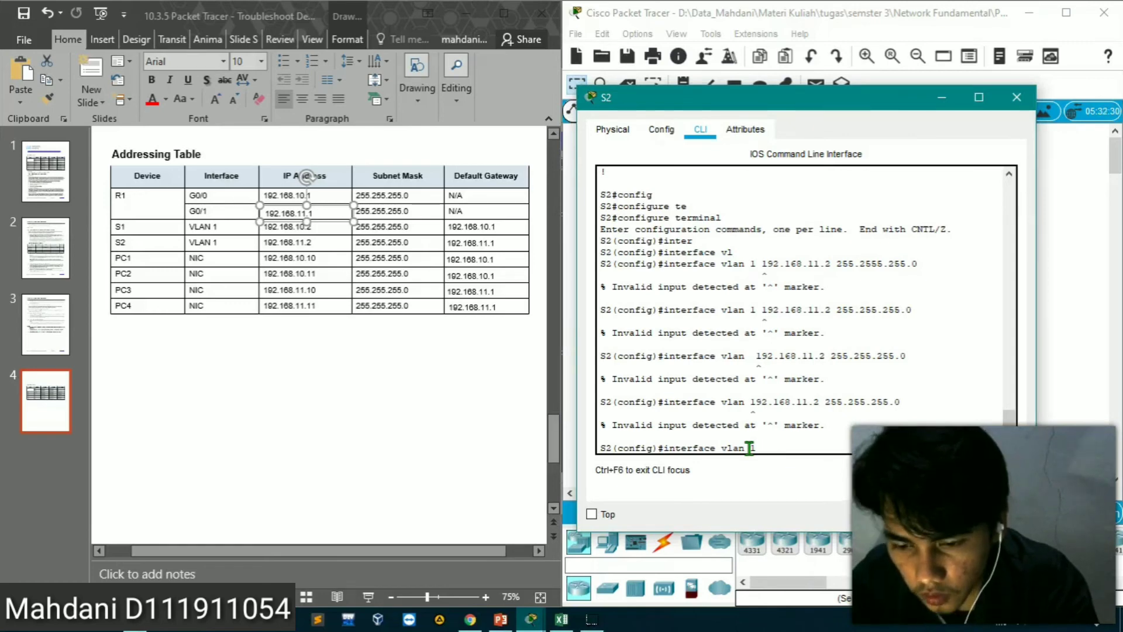
{"action": "key", "text": "Return"}
Assign IP address 192.168.11.2 with mask 255.255.255.0 to S2's VLAN 1 interface
{"action": "type", "text": "ip add"}
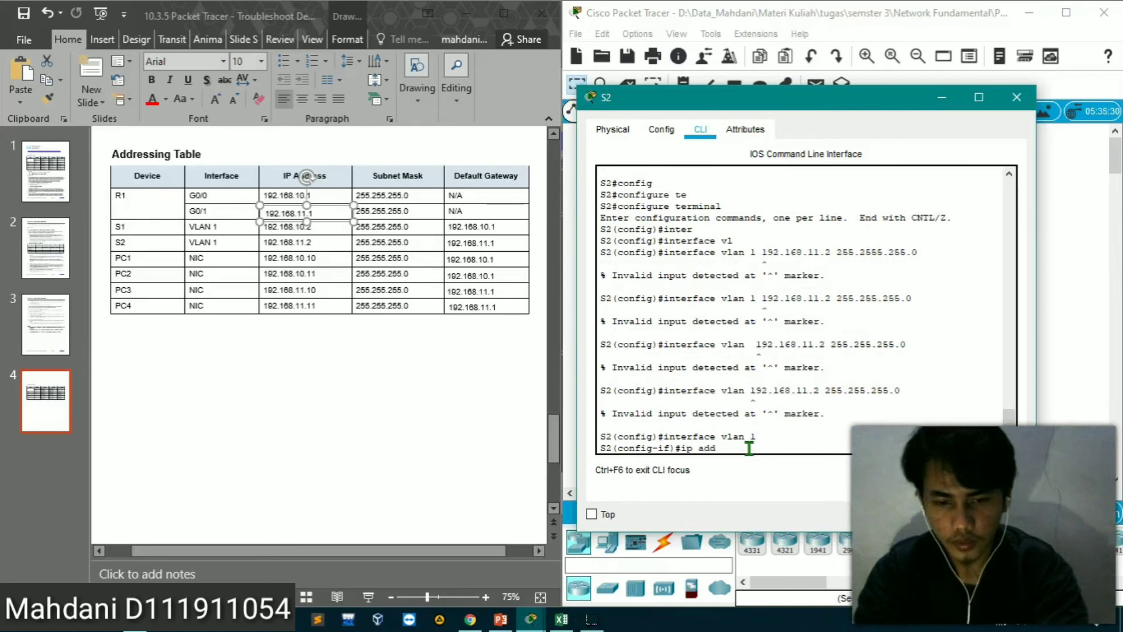
{"action": "key", "text": "Tab"}
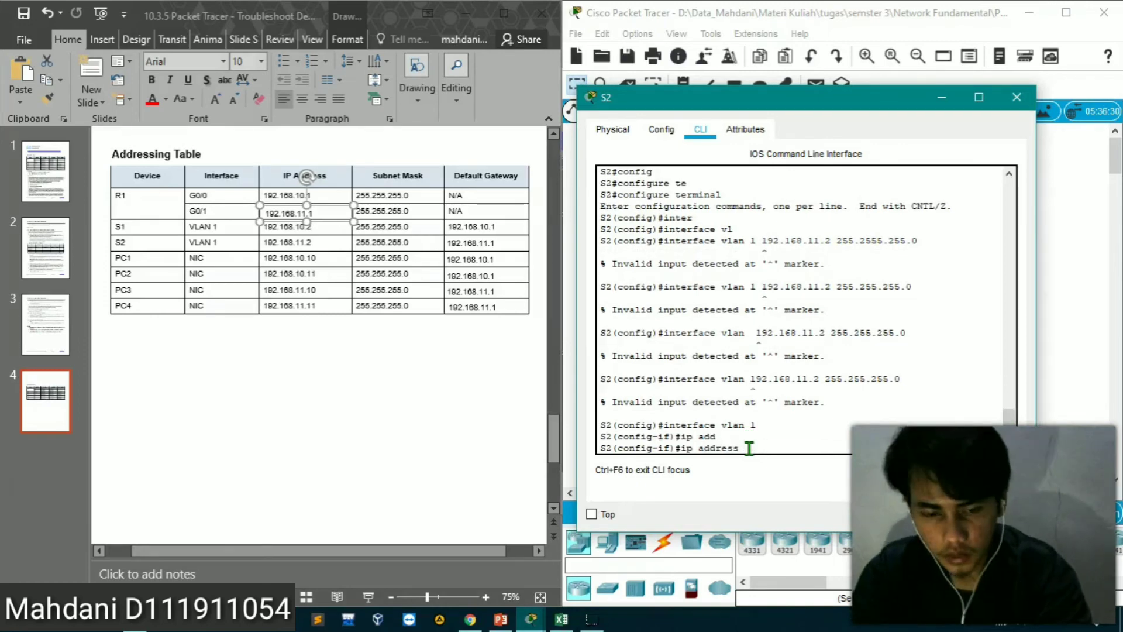
{"action": "type", "text": "192.168"}
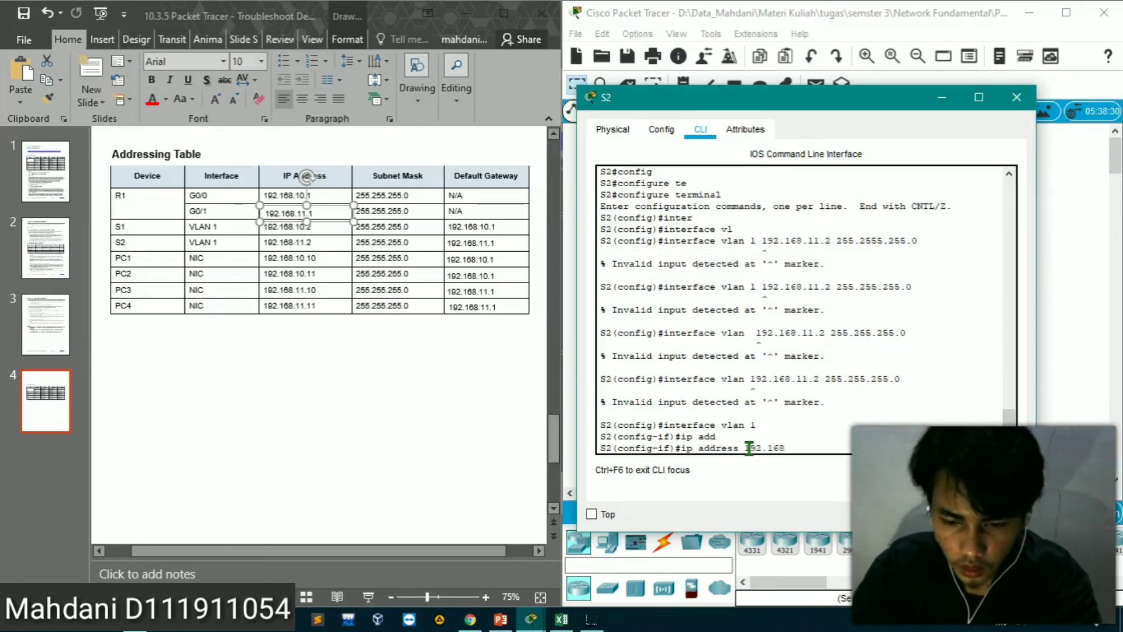
{"action": "type", "text": ".11"}
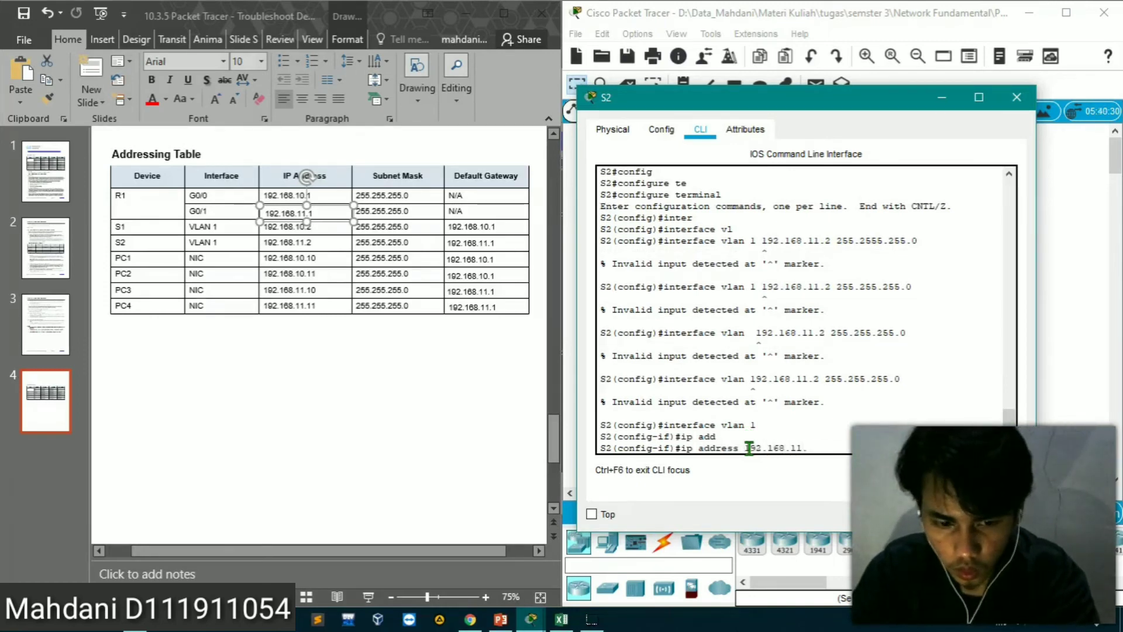
{"action": "type", "text": ".2 "}
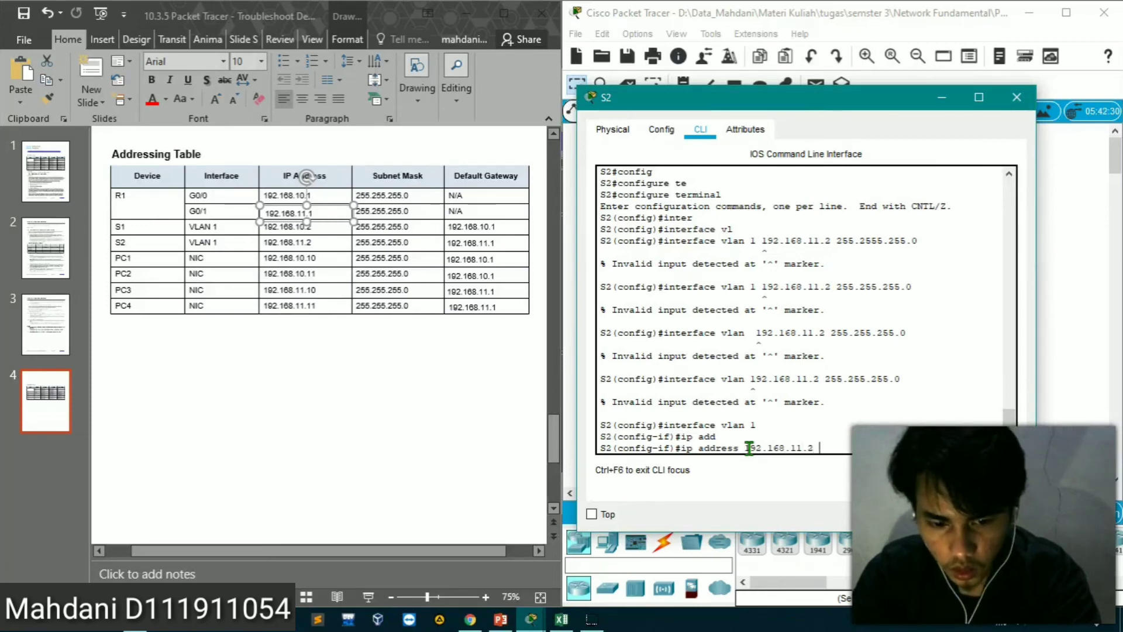
{"action": "type", "text": "255.25"}
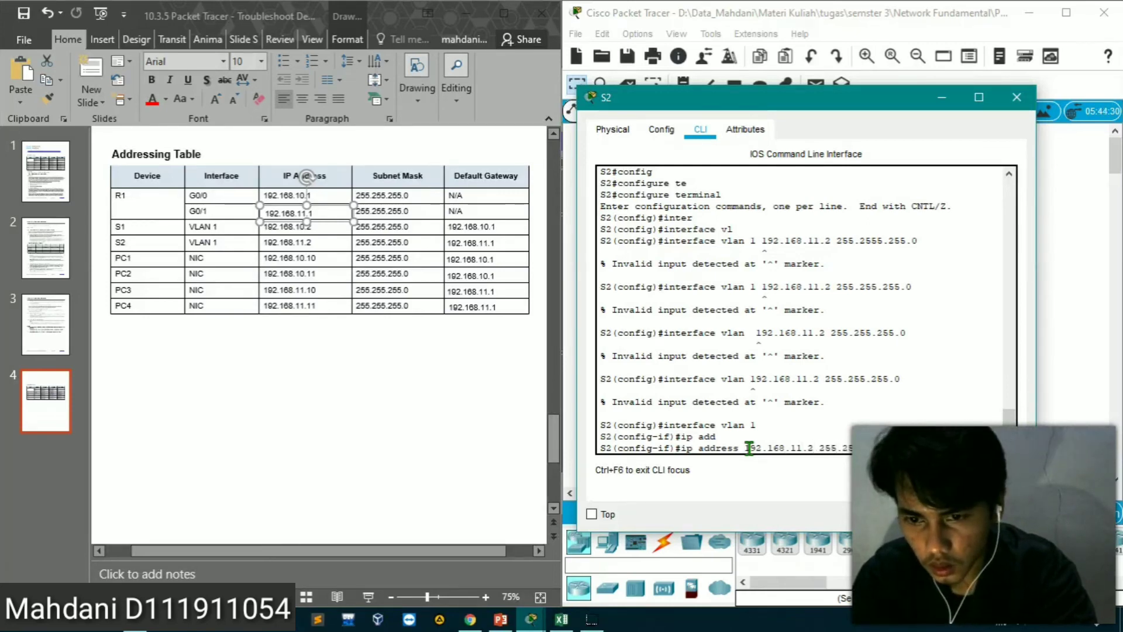
{"action": "key", "text": "Return"}
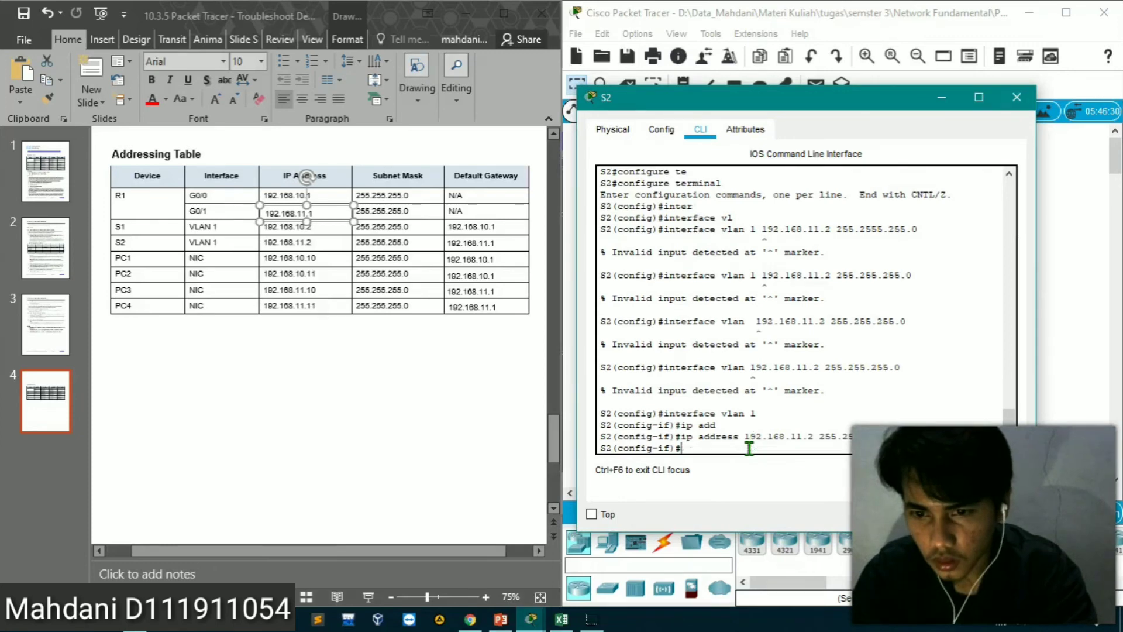
Enable S2's VLAN 1 interface with no shutdown and exit to global configuration mode
{"action": "type", "text": "no s"}
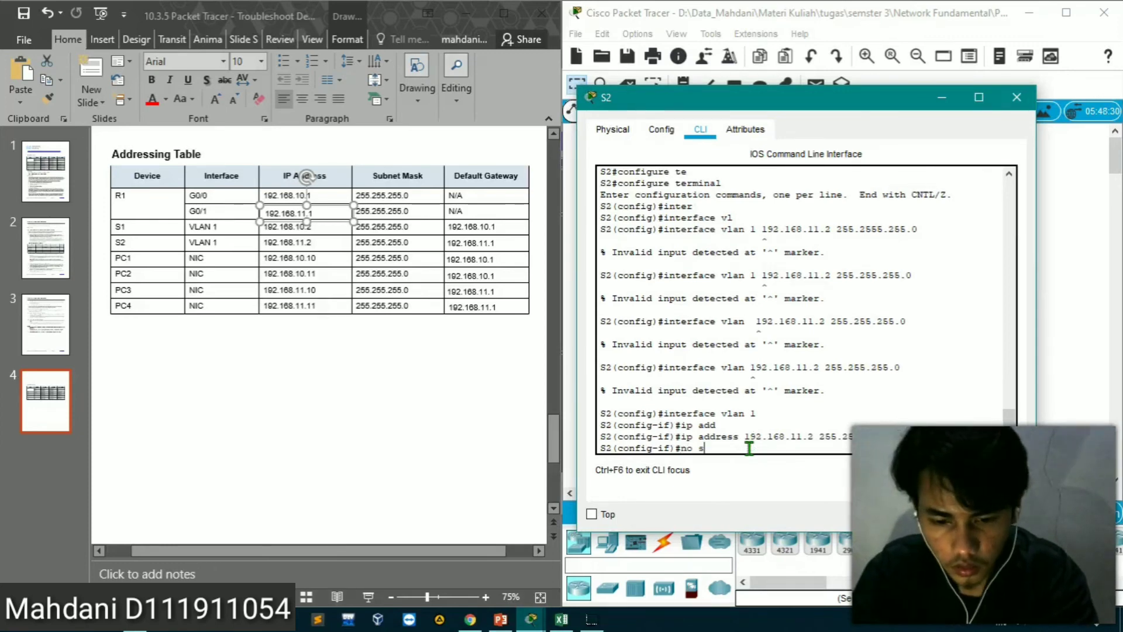
{"action": "type", "text": "hutdo"}
{"action": "key", "text": "Tab"}
{"action": "key", "text": "Return"}
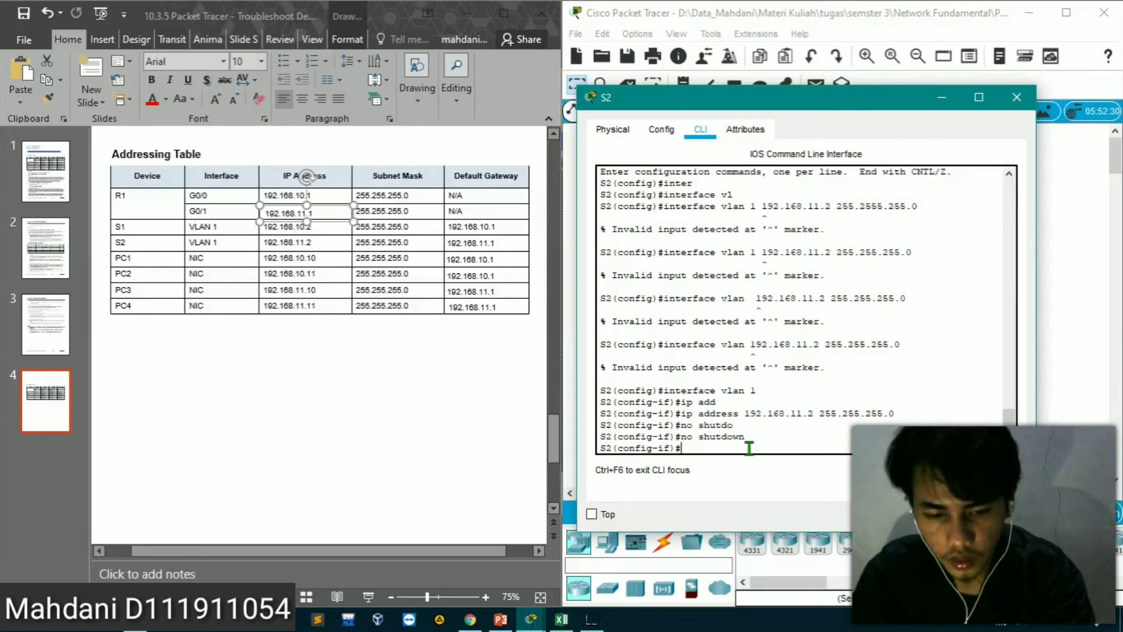
{"action": "type", "text": "exit"}
{"action": "key", "text": "Return"}
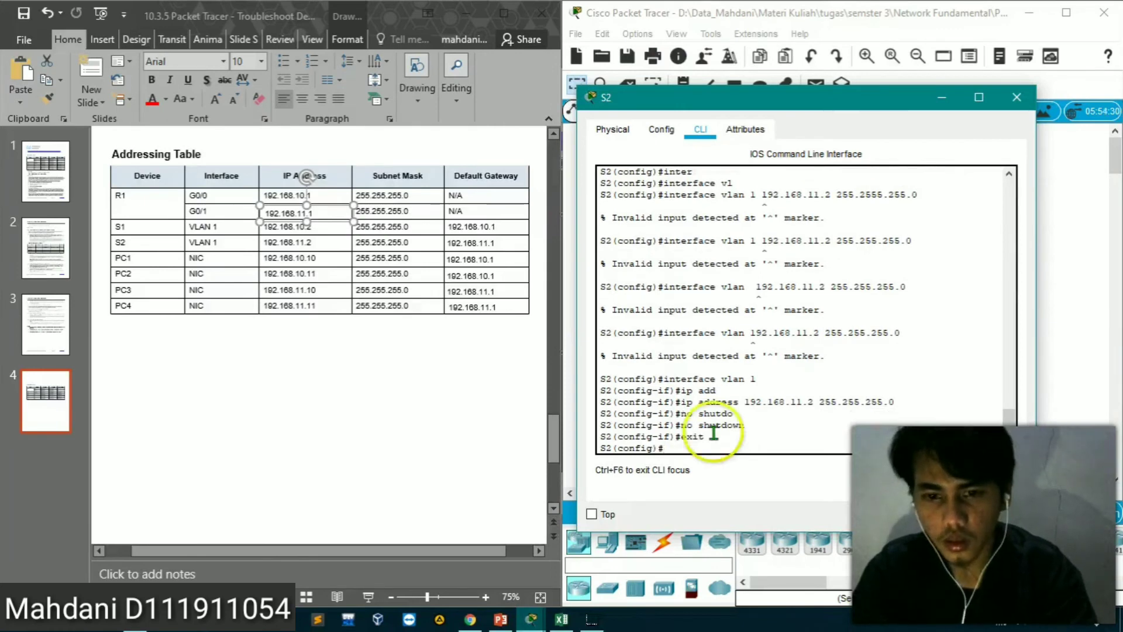
Open PC4's Command Prompt from the topology and rerun the ping to S2 at 192.168.11.2
{"action": "left_click", "coordinate": [531, 620]}
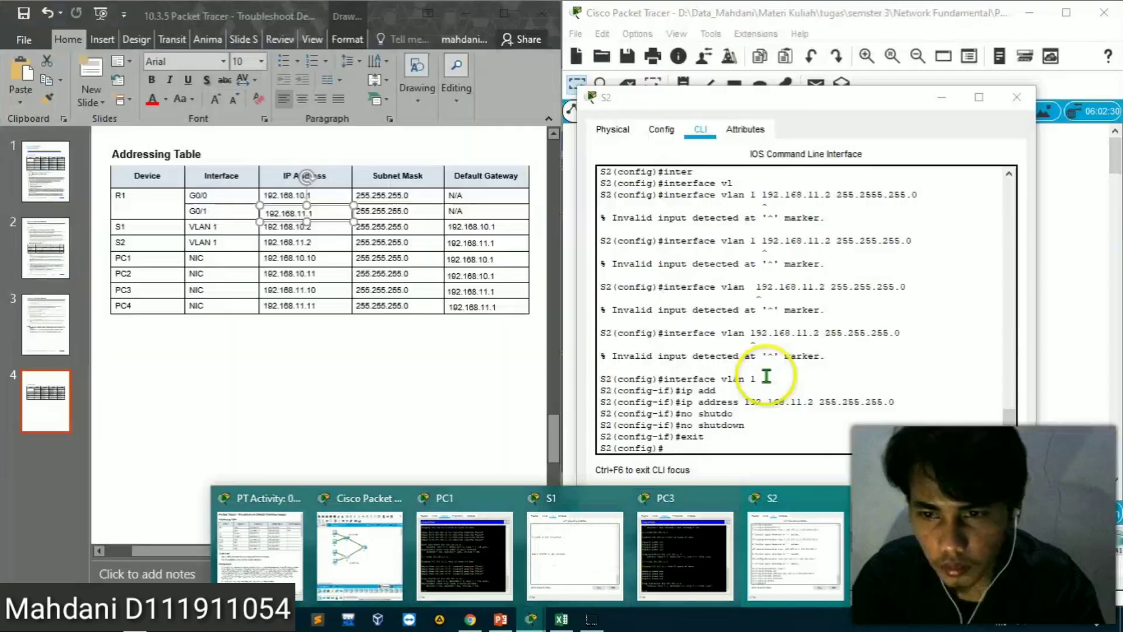
{"action": "left_click", "coordinate": [1052, 342]}
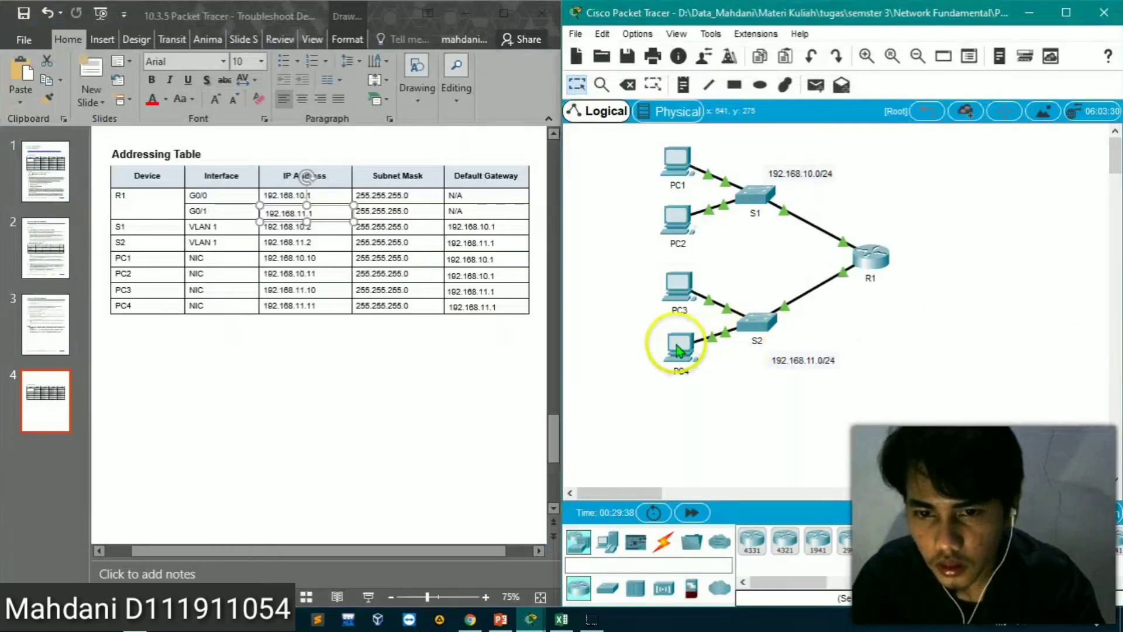
{"action": "left_click", "coordinate": [731, 325]}
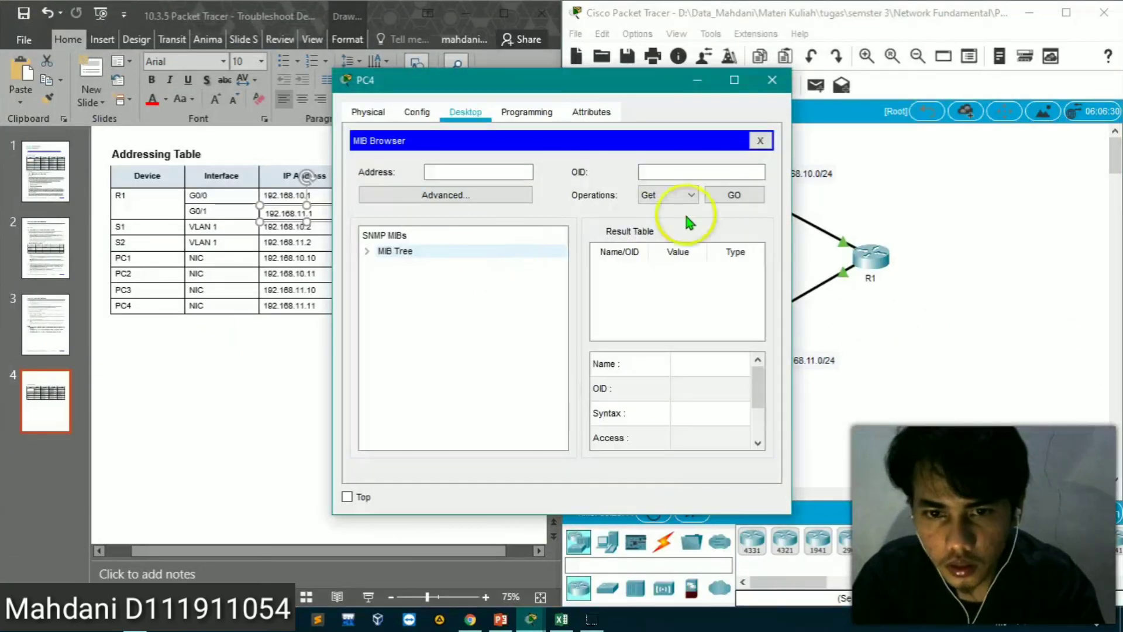
{"action": "left_click", "coordinate": [757, 146]}
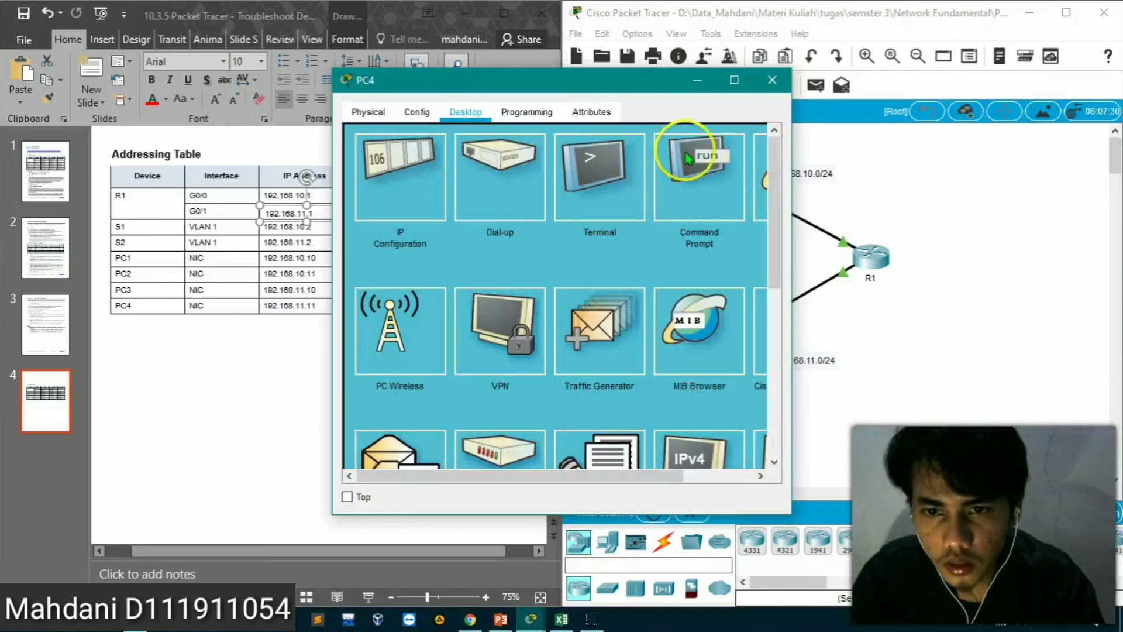
{"action": "left_click", "coordinate": [676, 207]}
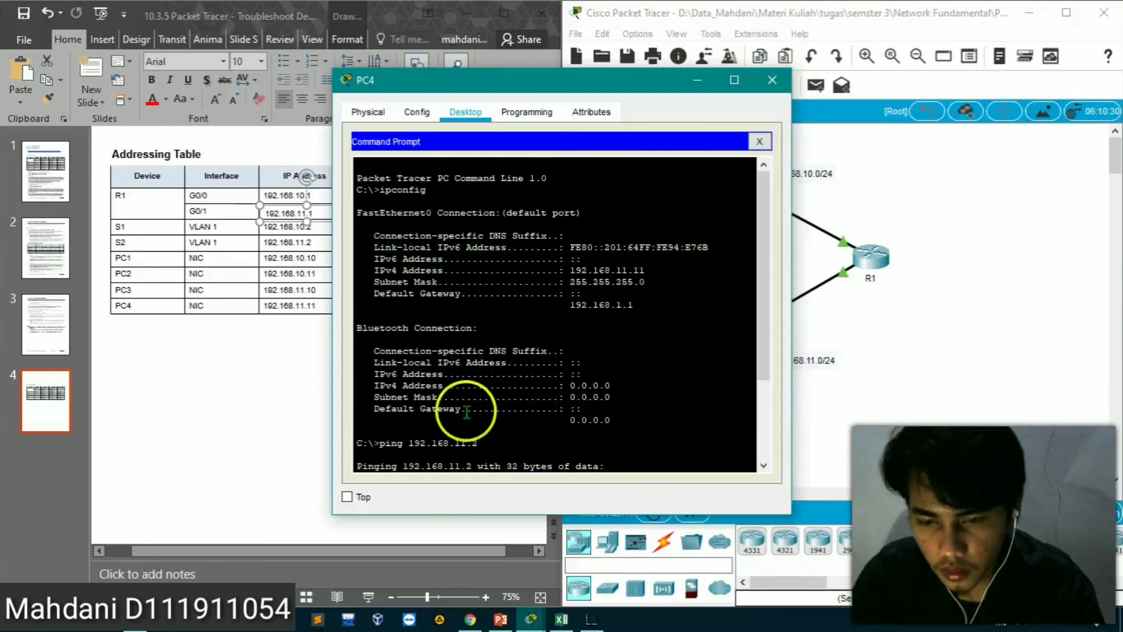
{"action": "key", "text": "Return"}
{"action": "key", "text": "Up"}
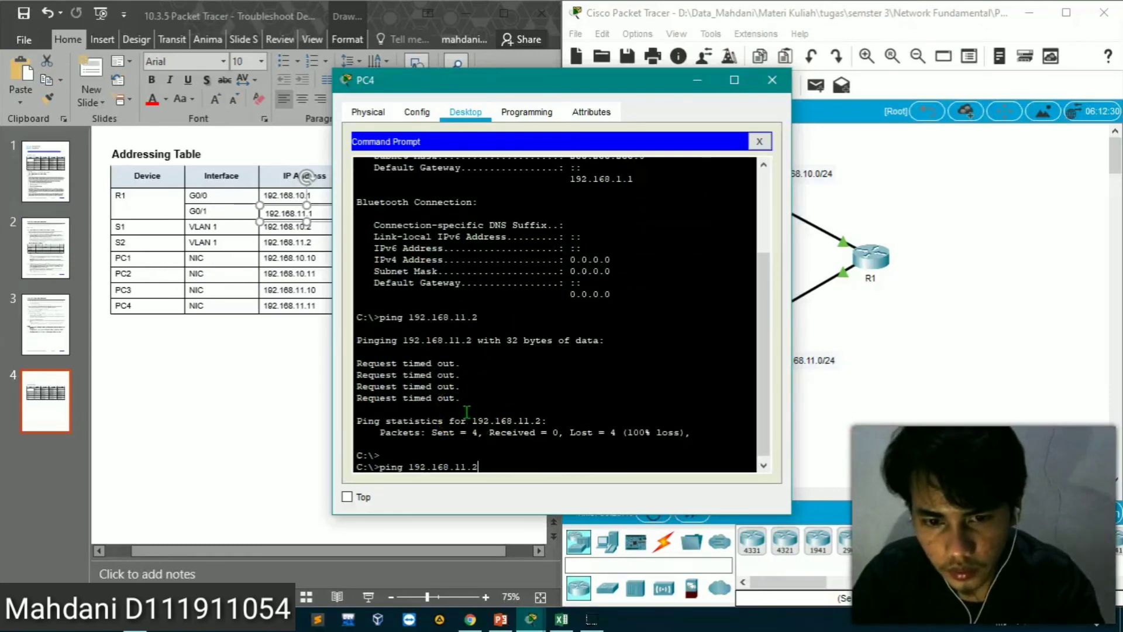
{"action": "key", "text": "Return"}
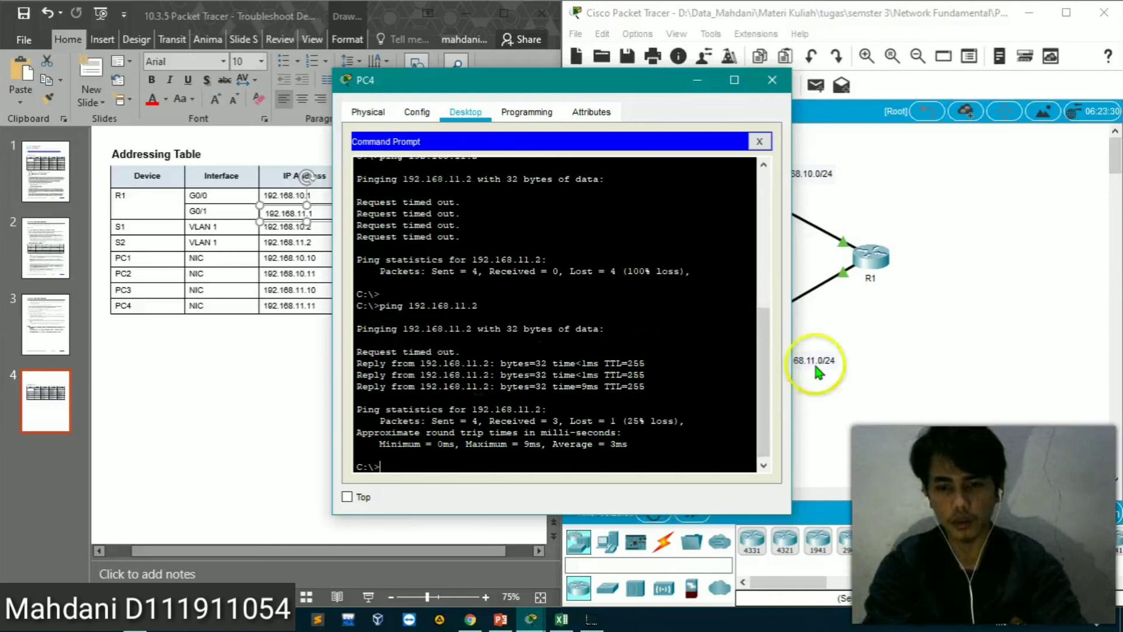
Repeat the ping to 192.168.11.2 from PC3's Command Prompt and close the PC3 window
{"action": "left_click", "coordinate": [838, 347]}
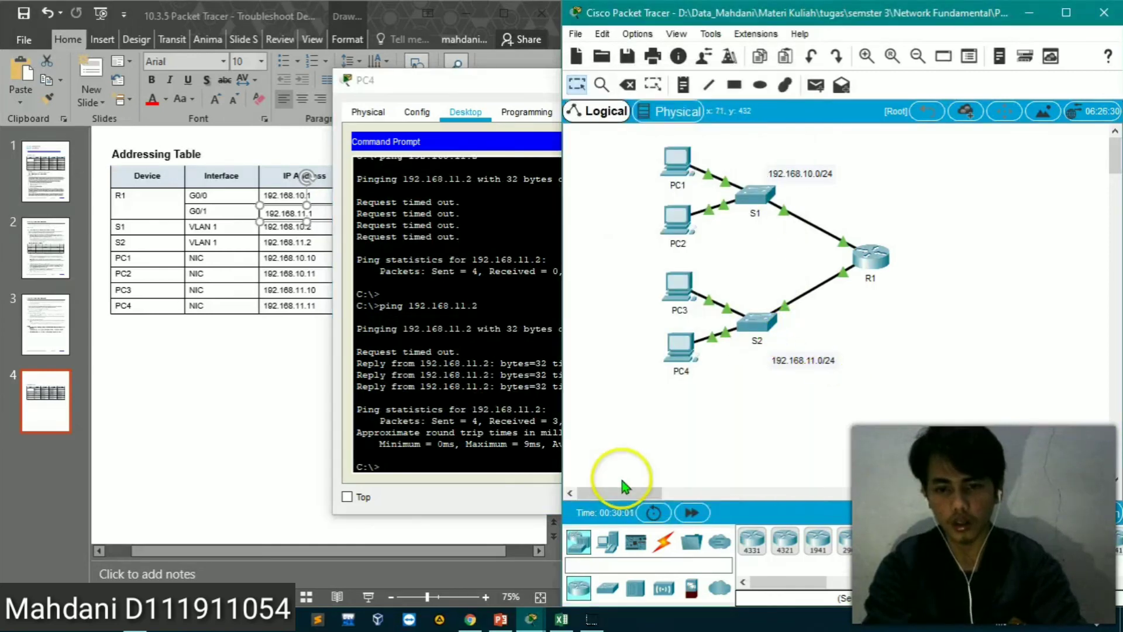
{"action": "left_click", "coordinate": [677, 290]}
{"action": "key", "text": "Return"}
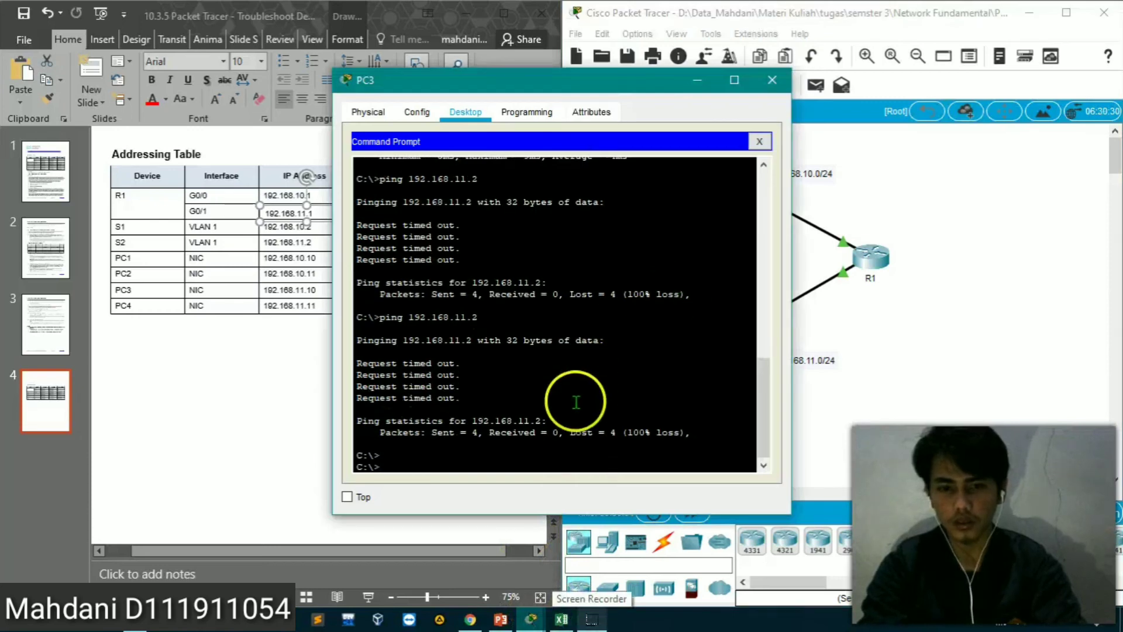
{"action": "key", "text": "Return"}
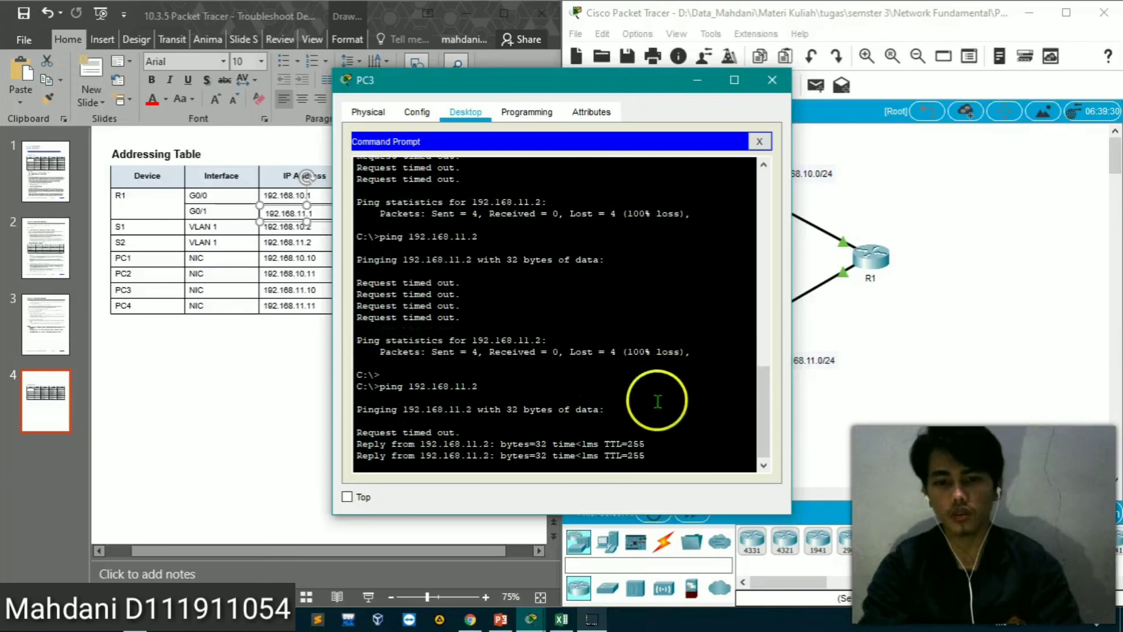
{"action": "left_click", "coordinate": [771, 82]}
Switch to the Excel workbook and number the test entries 1, 2, 3 and 4 in cells F2, F6, F7 and F8
{"action": "left_click", "coordinate": [562, 618]}
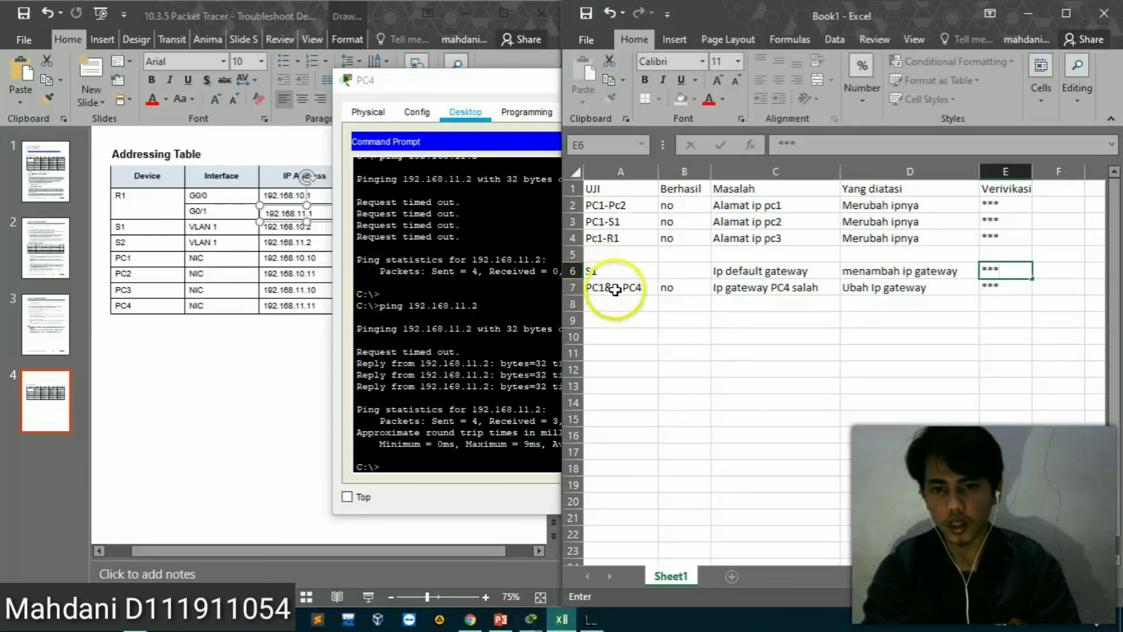
{"action": "left_click", "coordinate": [1048, 202]}
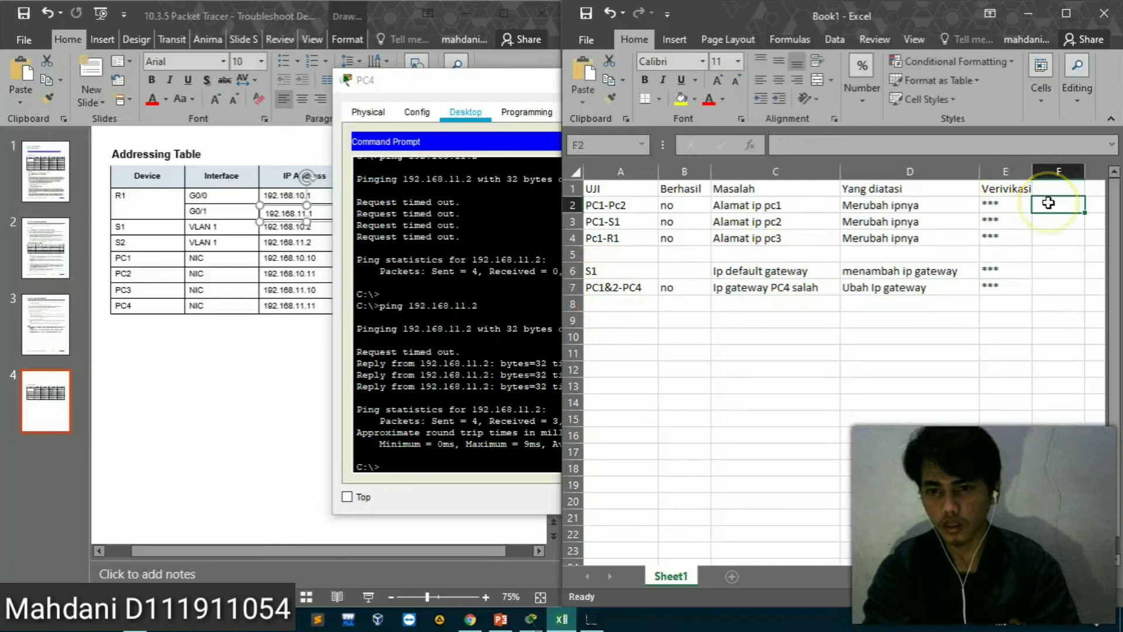
{"action": "type", "text": "1"}
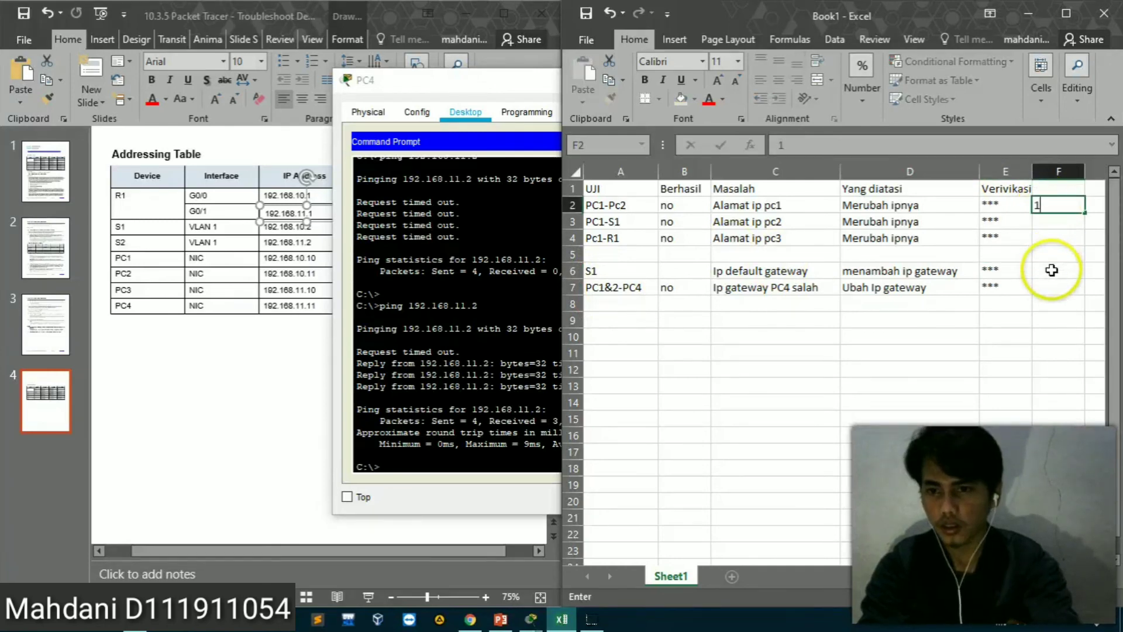
{"action": "left_click", "coordinate": [1051, 271]}
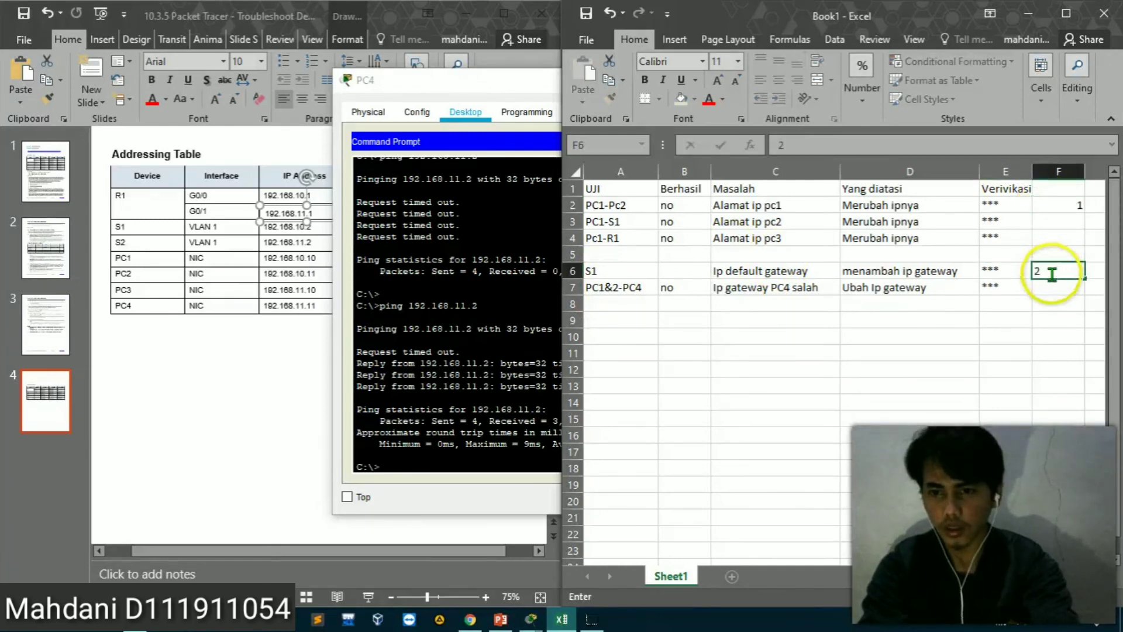
{"action": "left_click", "coordinate": [1049, 293]}
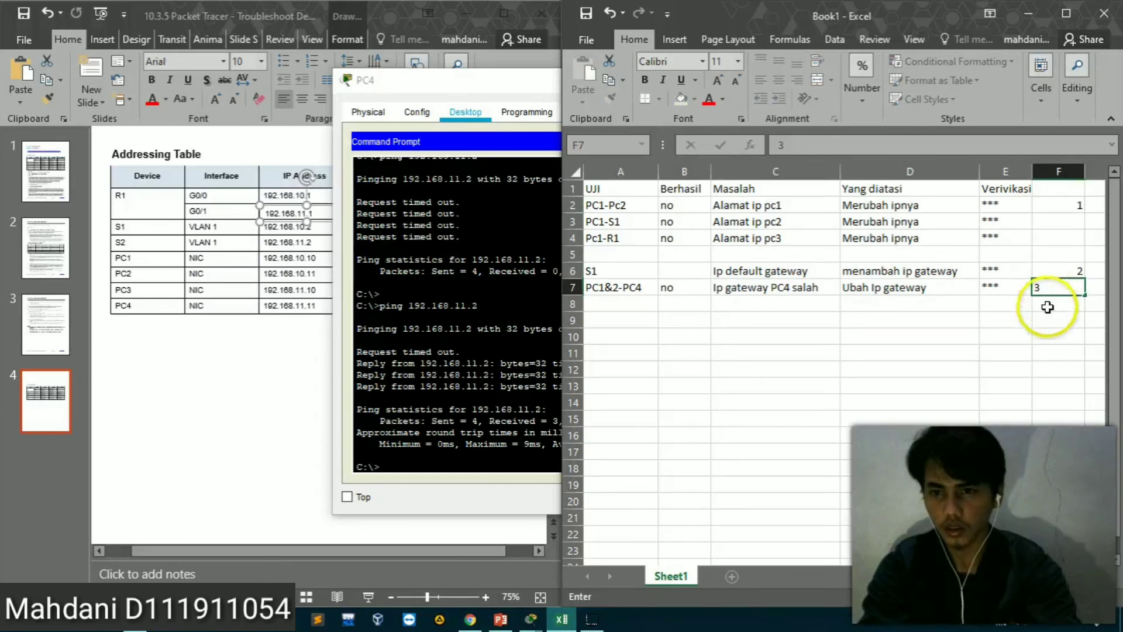
{"action": "left_click", "coordinate": [1048, 307]}
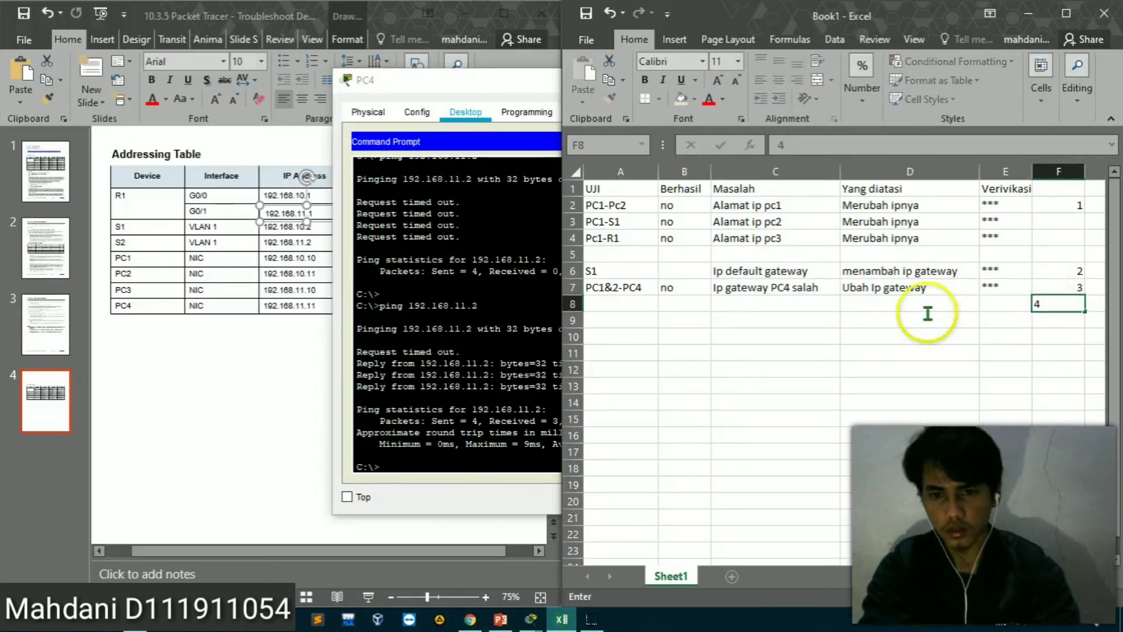
Record the test PC4&3-S2 in cell A8 and its Berhasil result no in B8
{"action": "left_click", "coordinate": [616, 305]}
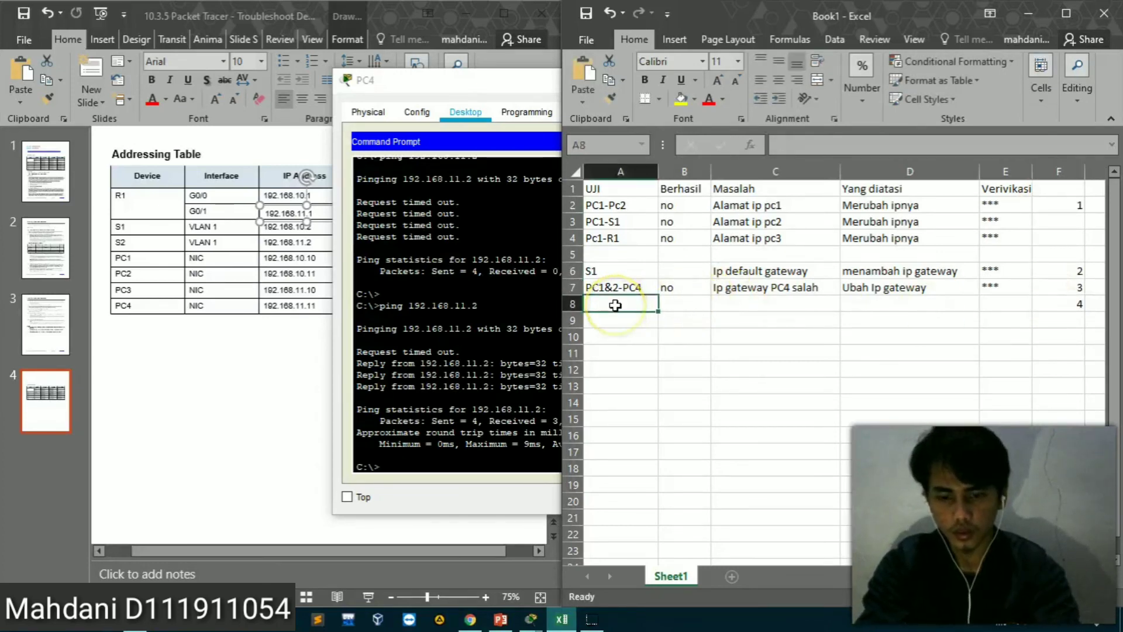
{"action": "type", "text": "PC"}
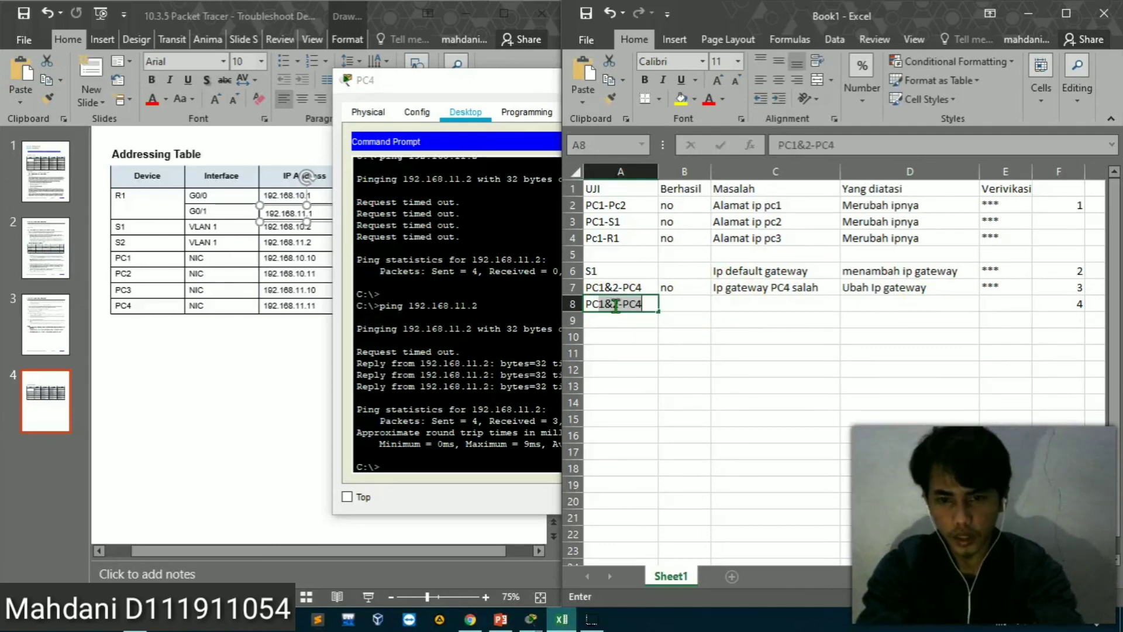
{"action": "type", "text": "4&3"}
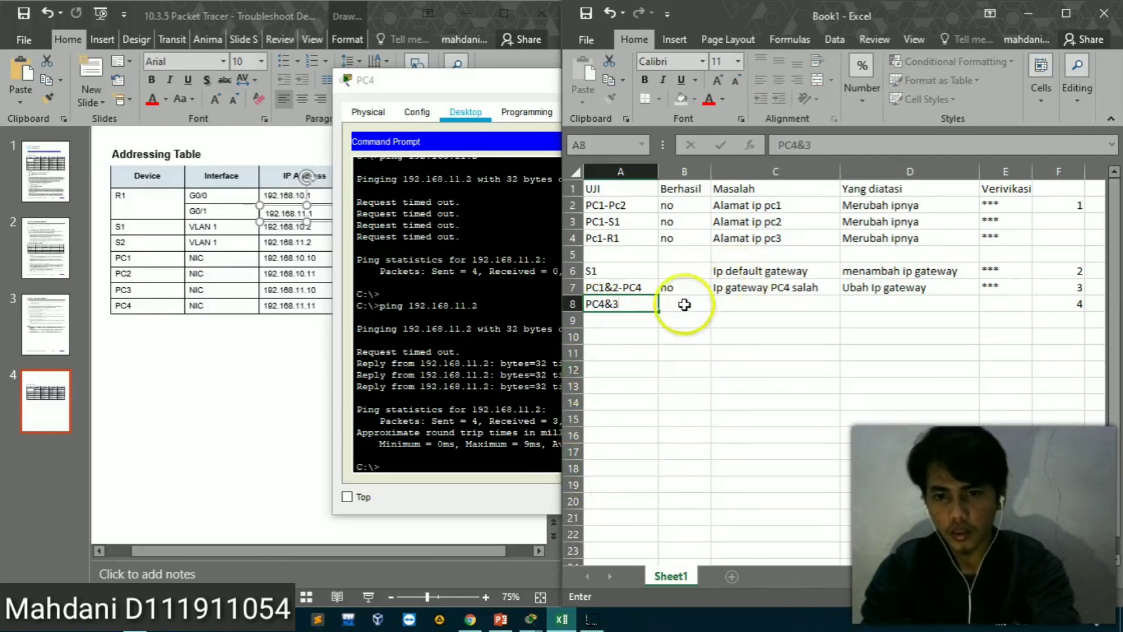
{"action": "left_click", "coordinate": [682, 309]}
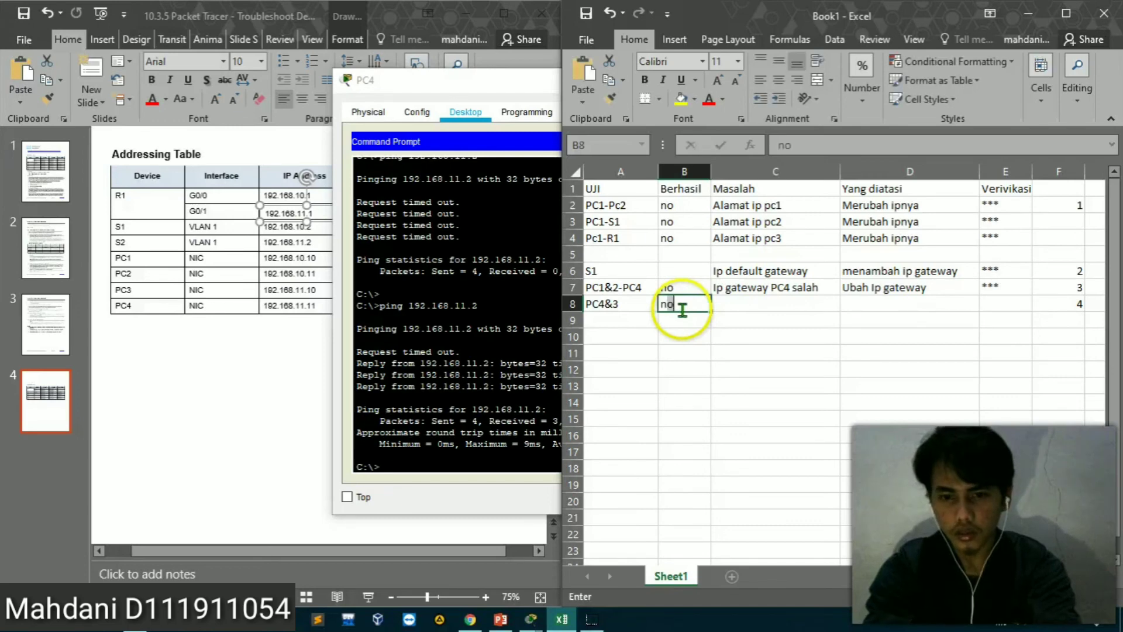
{"action": "type", "text": "no"}
{"action": "left_click", "coordinate": [639, 304]}
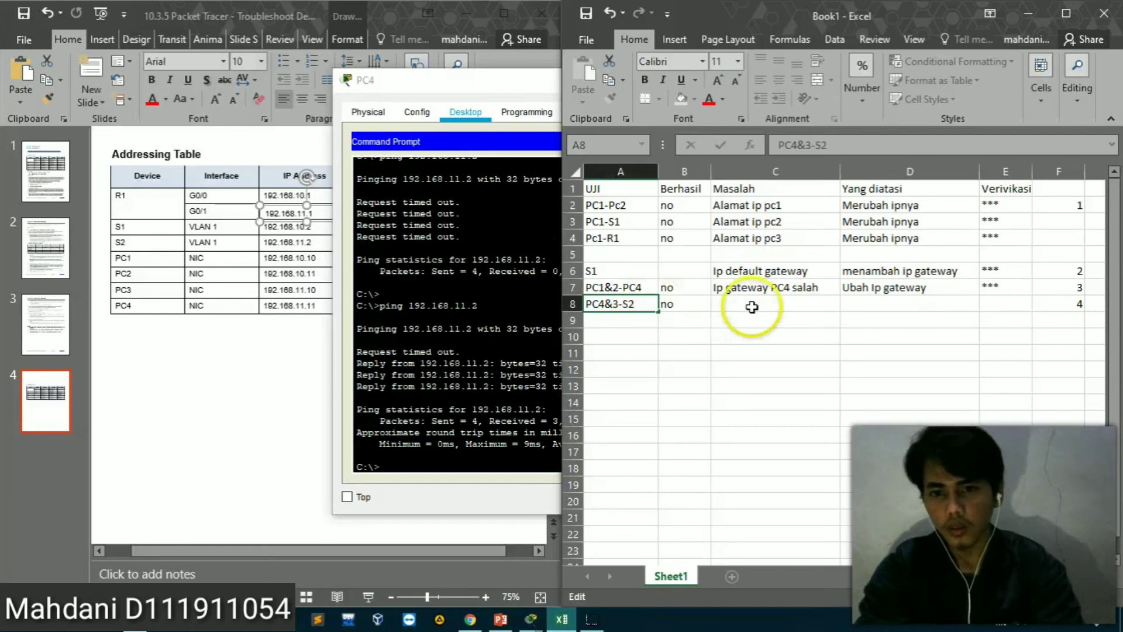
Enter the problem description "IP S2 Kososng" in the Masalah column for the PC4&3-S2 test
{"action": "left_click", "coordinate": [752, 303]}
{"action": "type", "text": "IP"}
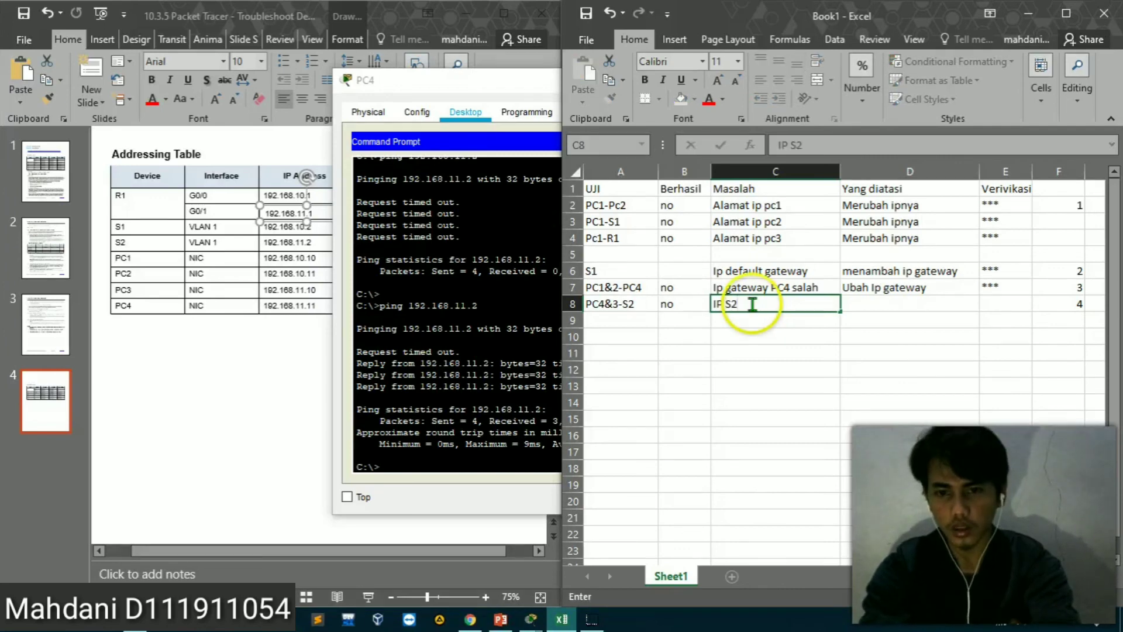
{"action": "type", "text": "S2 Kosos"}
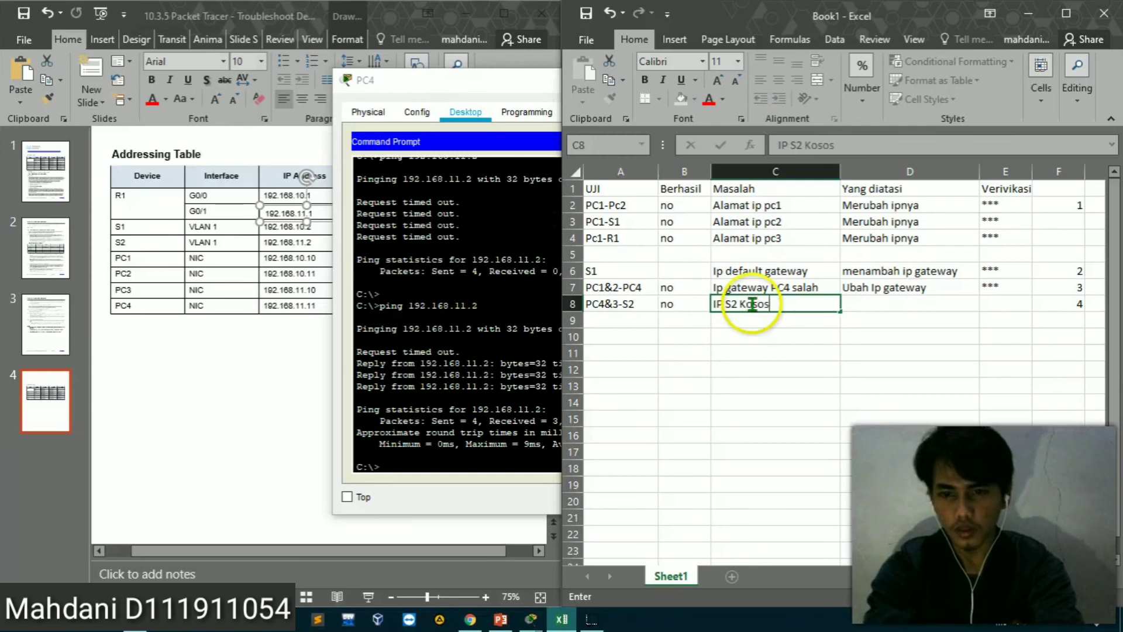
{"action": "type", "text": "ng"}
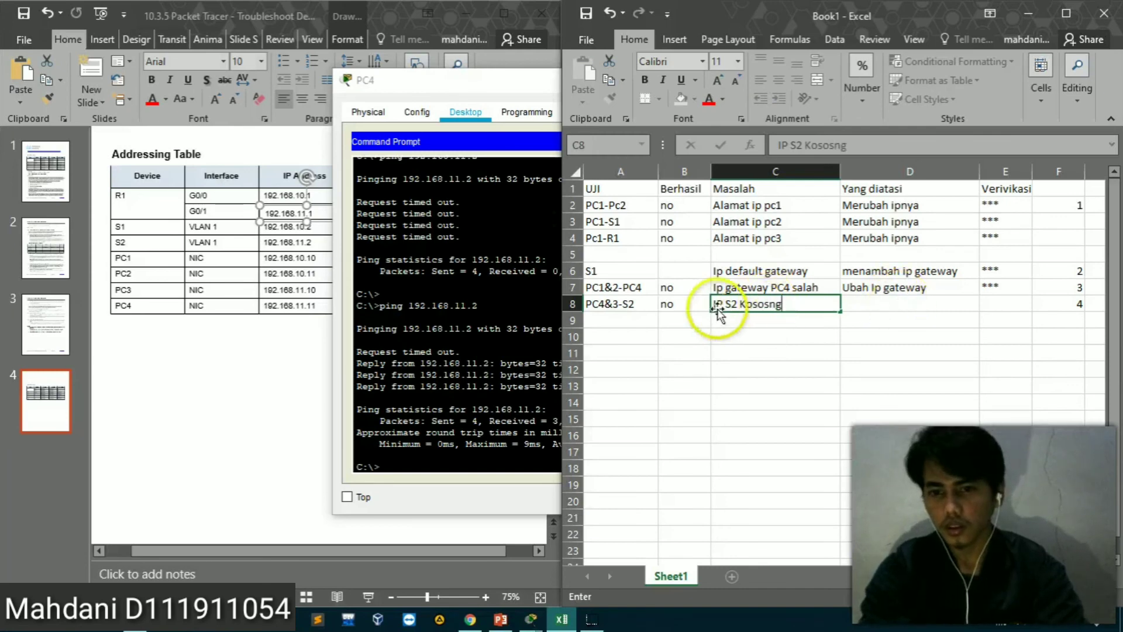
{"action": "key", "text": "Left"}
{"action": "key", "text": "Left"}
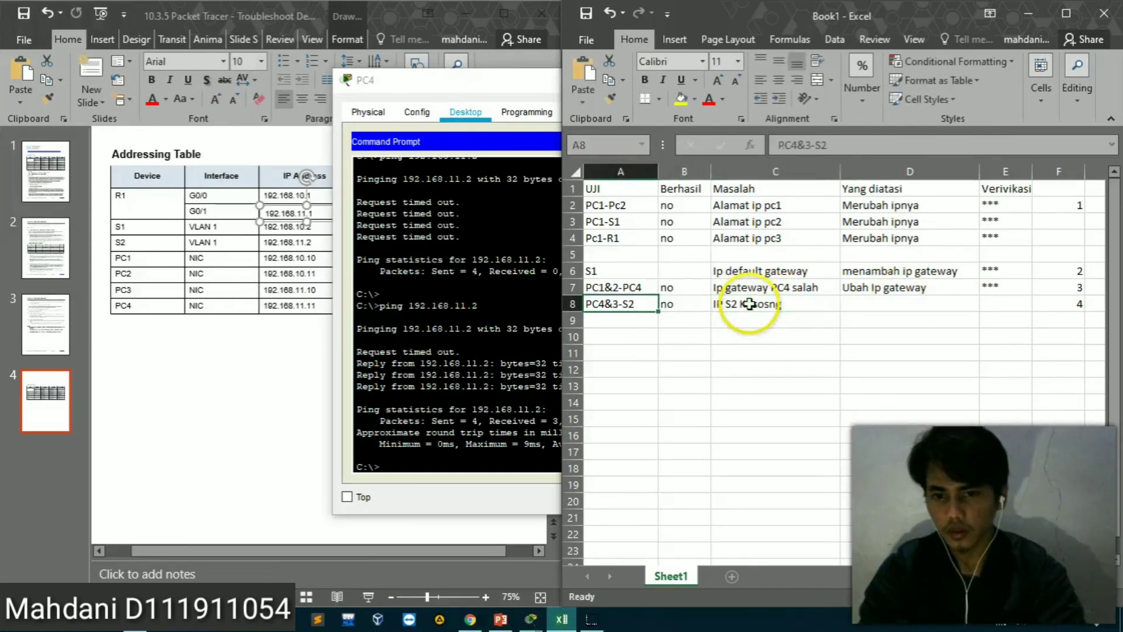
Correct the problem description for the PC4&3-S2 test in cell C8 to "IP S2 Kosong"
{"action": "key", "text": "Right"}
{"action": "key", "text": "Right"}
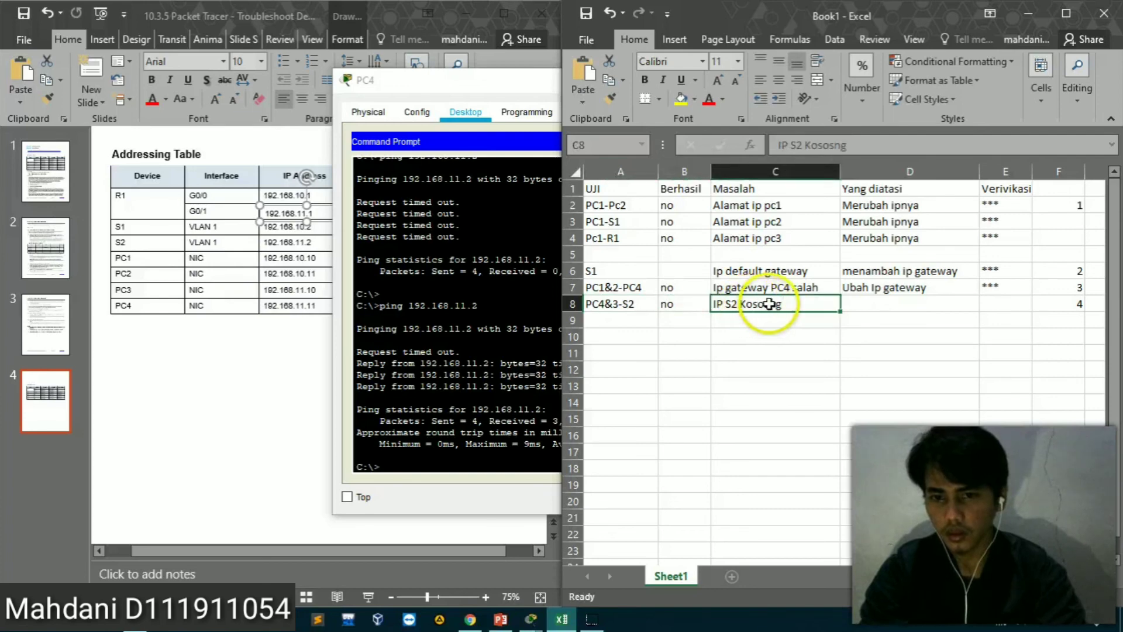
{"action": "key", "text": "BackSpace"}
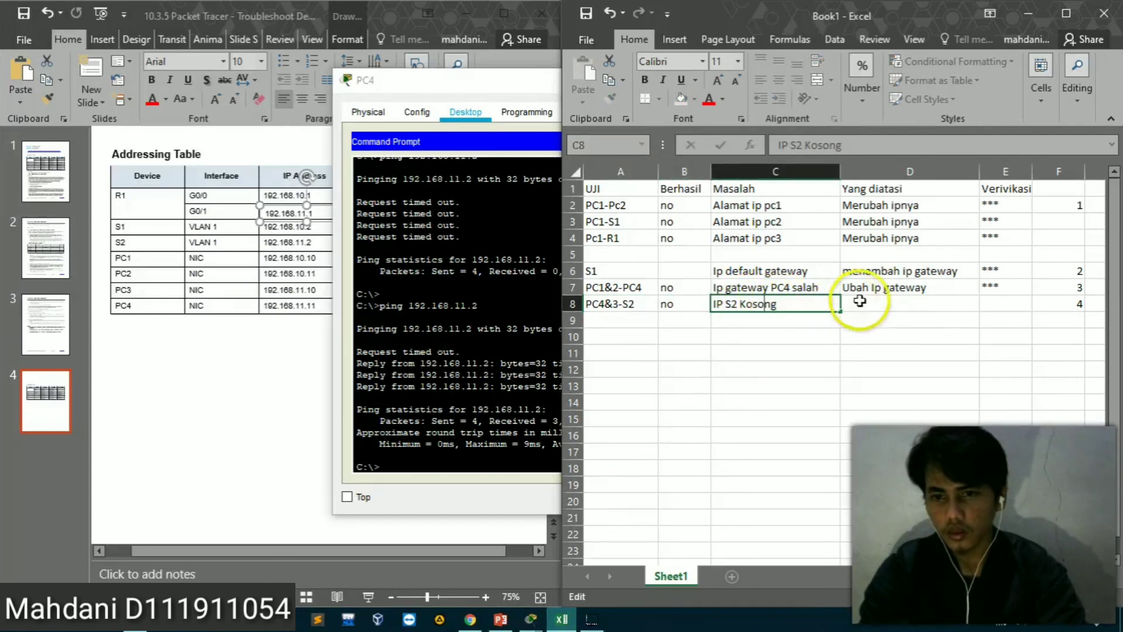
Enter the fix "Tambahkan IP Vlan1" in cell D8 and the verification mark *** in E8 for the PC4&3-S2 test
{"action": "left_click", "coordinate": [880, 306]}
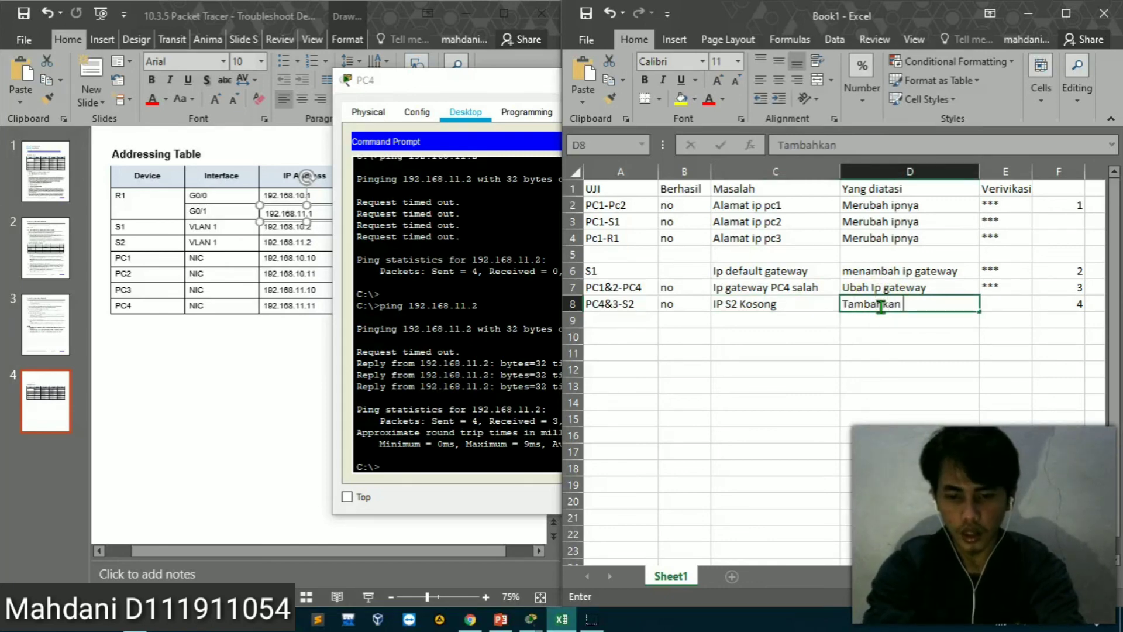
{"action": "type", "text": "Tambahkan IP Vlan1"}
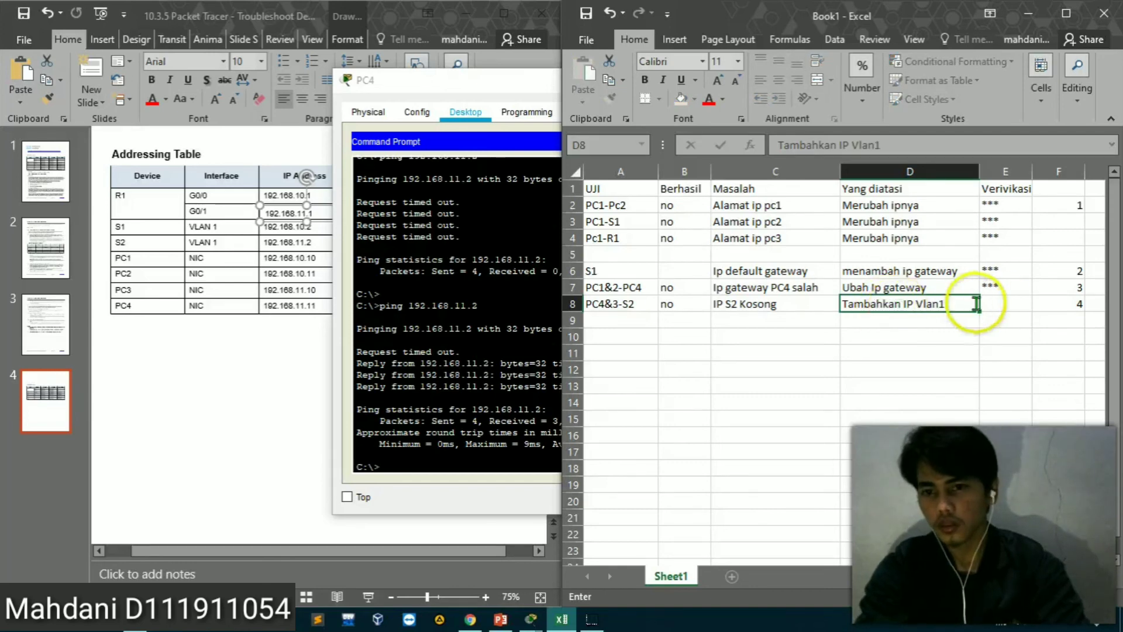
{"action": "left_click", "coordinate": [1007, 304]}
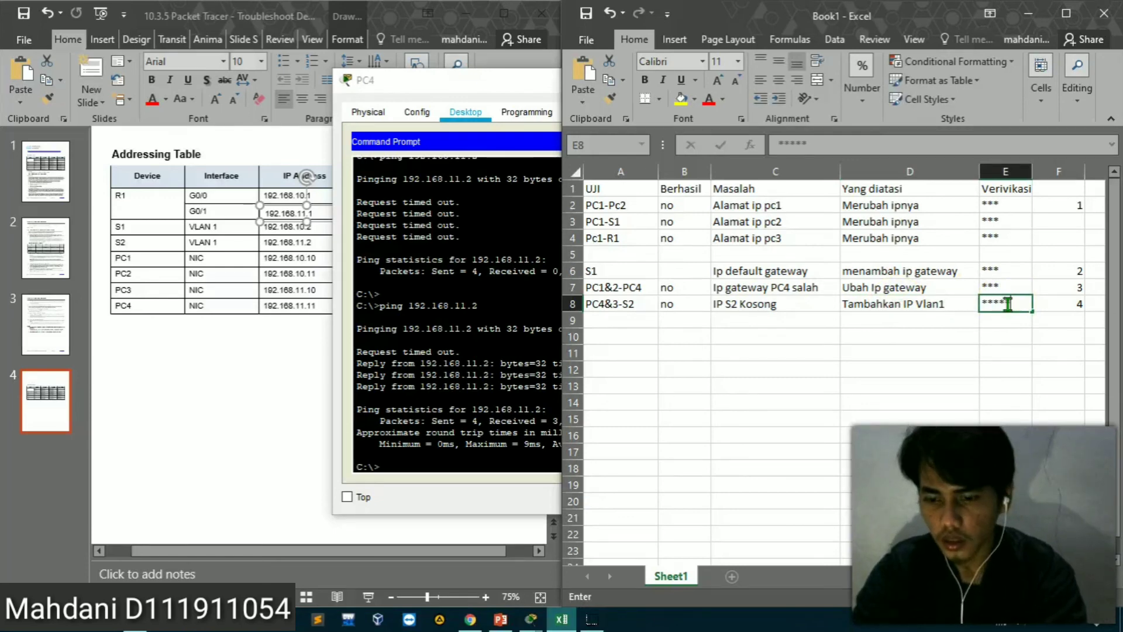
{"action": "key", "text": "BackSpace"}
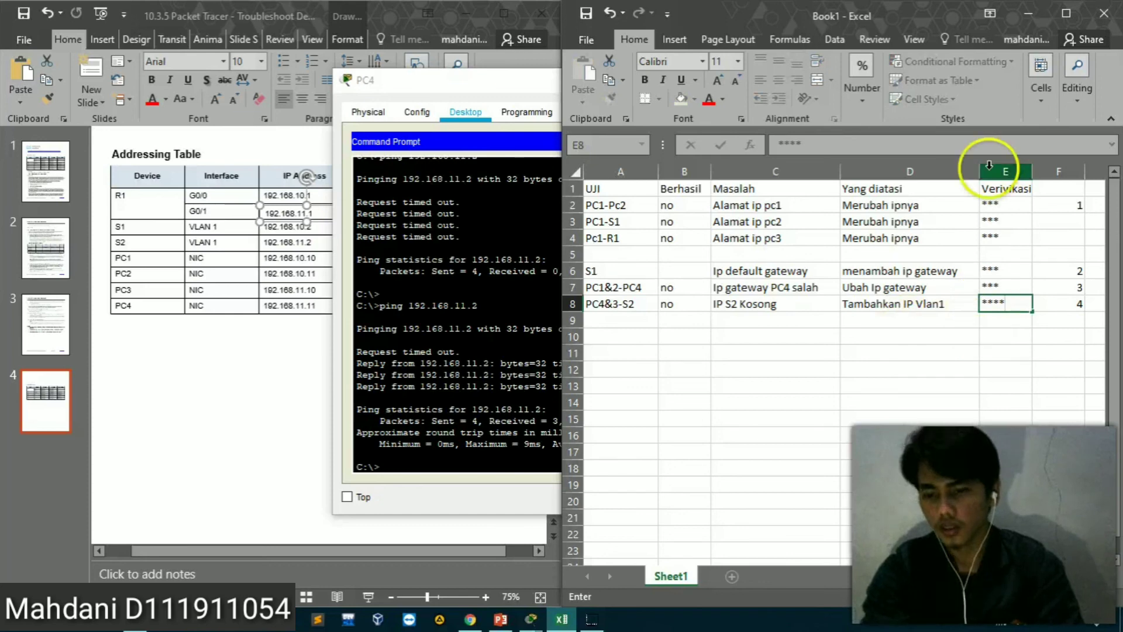
{"action": "left_click", "coordinate": [813, 369]}
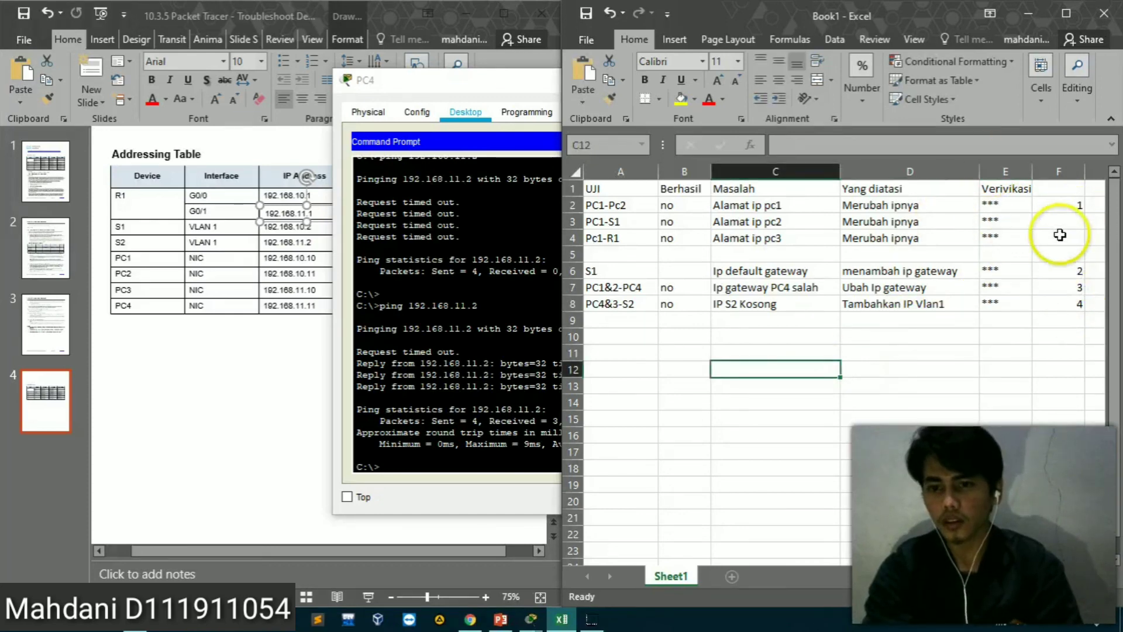
Switch to the instructions PDF in Chrome and review its test documentation table and the Langkah 2 solution steps
{"action": "left_click", "coordinate": [471, 625]}
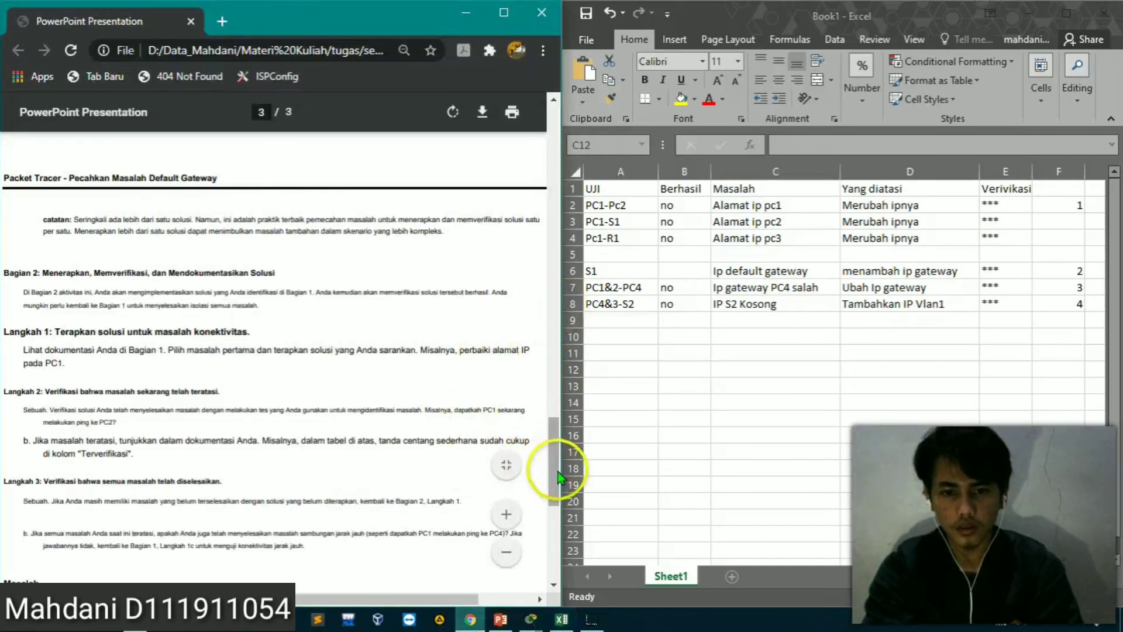
{"action": "left_click_drag", "start_coordinate": [560, 472], "coordinate": [556, 451]}
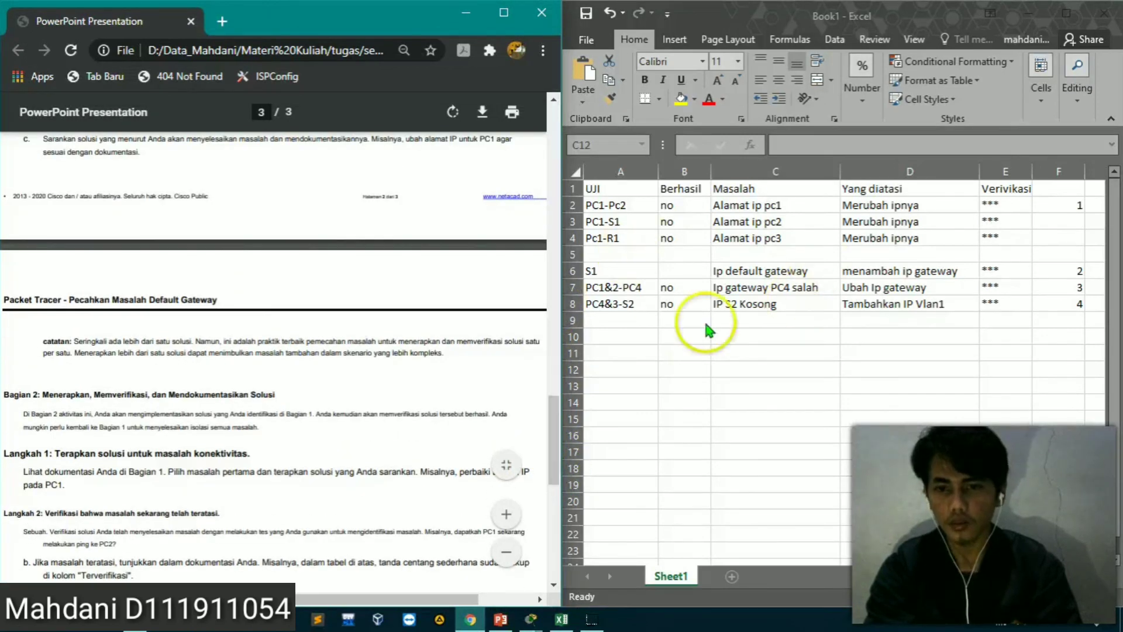
{"action": "left_click", "coordinate": [715, 238]}
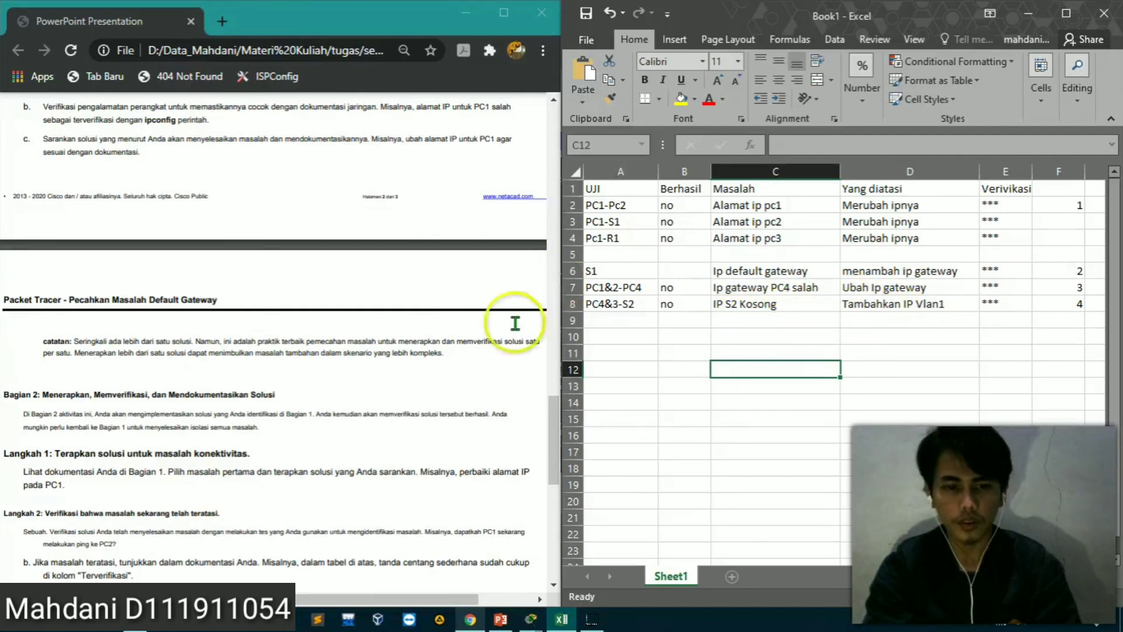
{"action": "left_click_drag", "start_coordinate": [553, 424], "coordinate": [552, 324]}
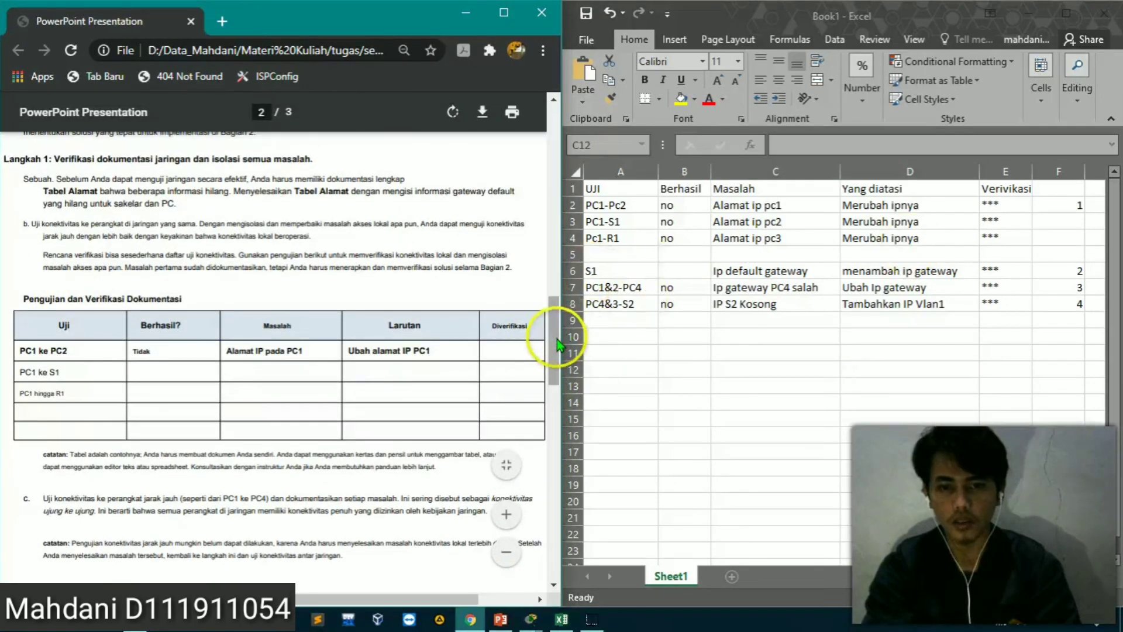
{"action": "left_click_drag", "start_coordinate": [556, 339], "coordinate": [556, 403]}
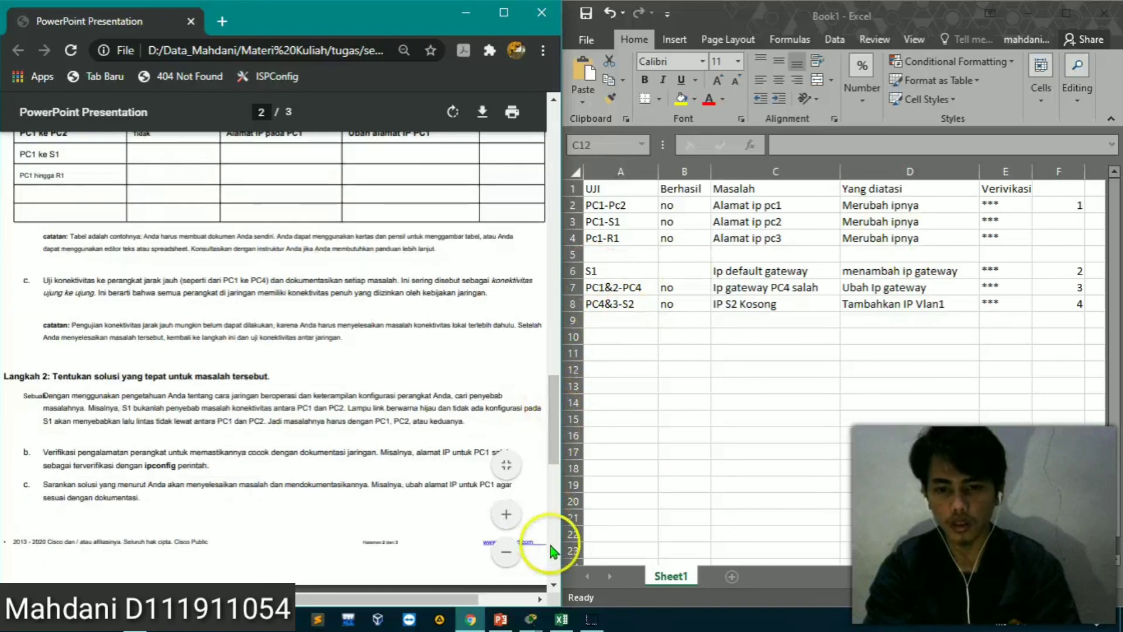
Switch to the Packet Tracer topology window and open PC1's Command Prompt
{"action": "left_click", "coordinate": [533, 616]}
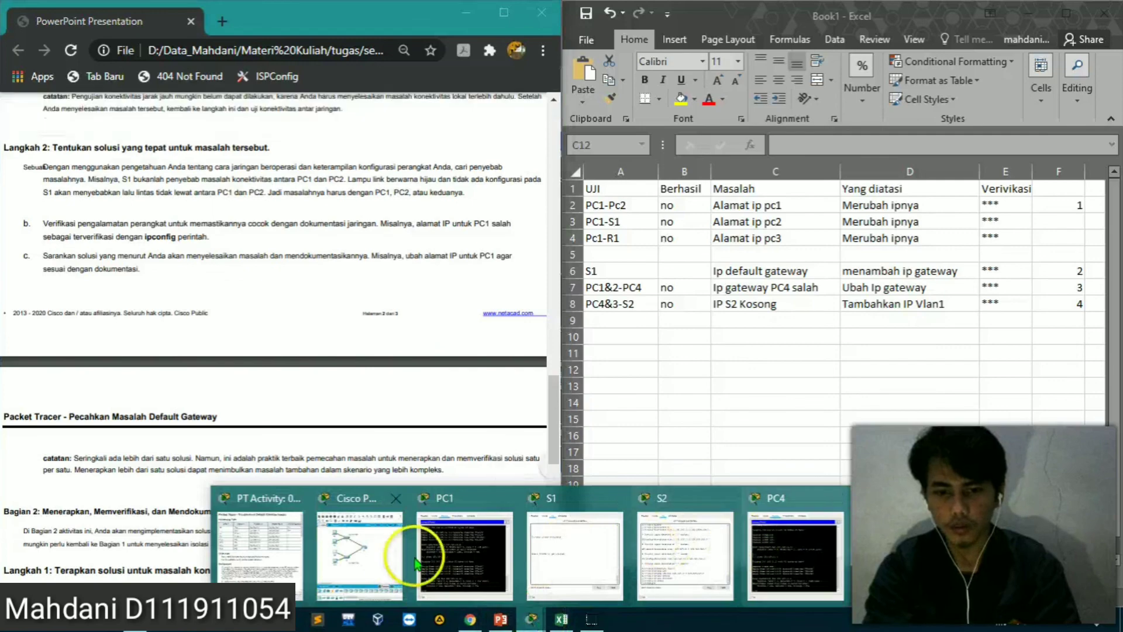
{"action": "left_click", "coordinate": [374, 559]}
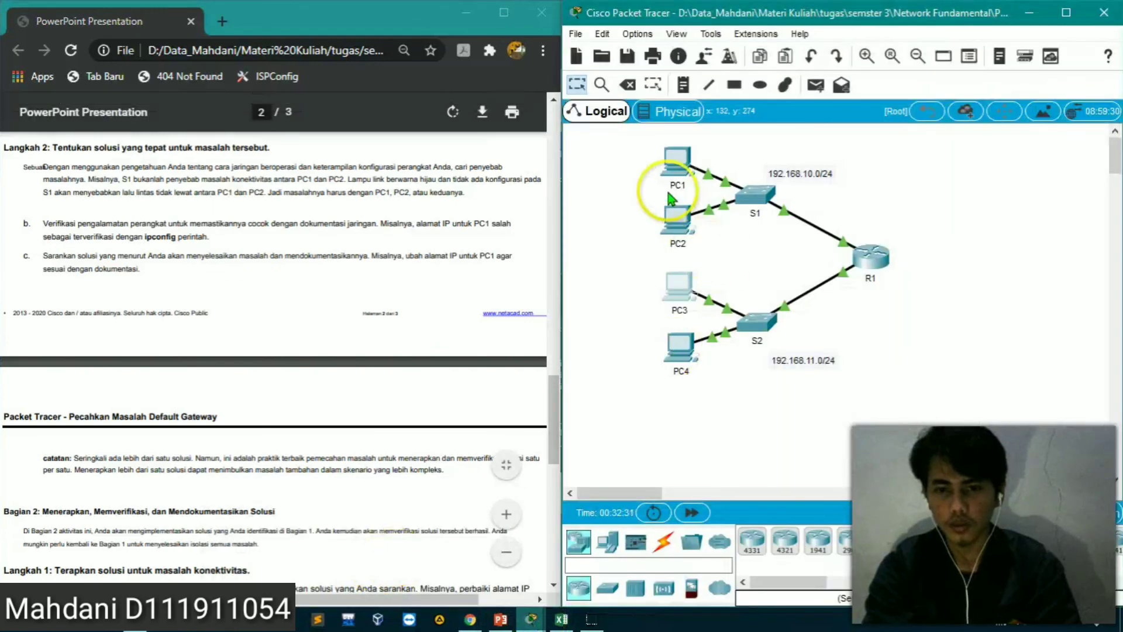
{"action": "mouse_move", "coordinate": [683, 213]}
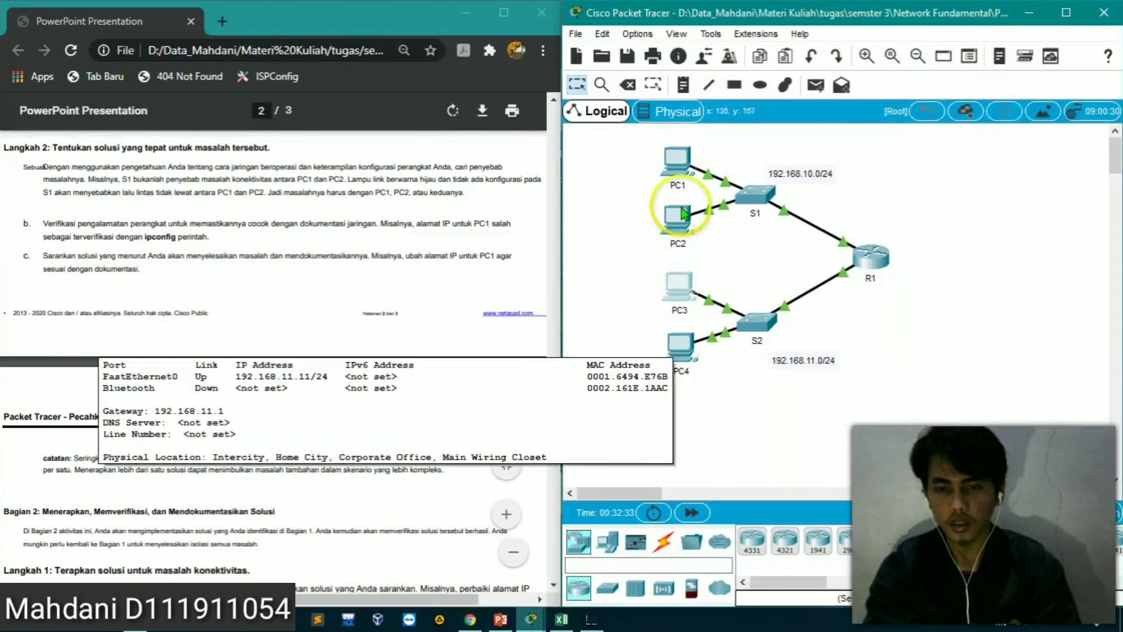
{"action": "left_click", "coordinate": [683, 171]}
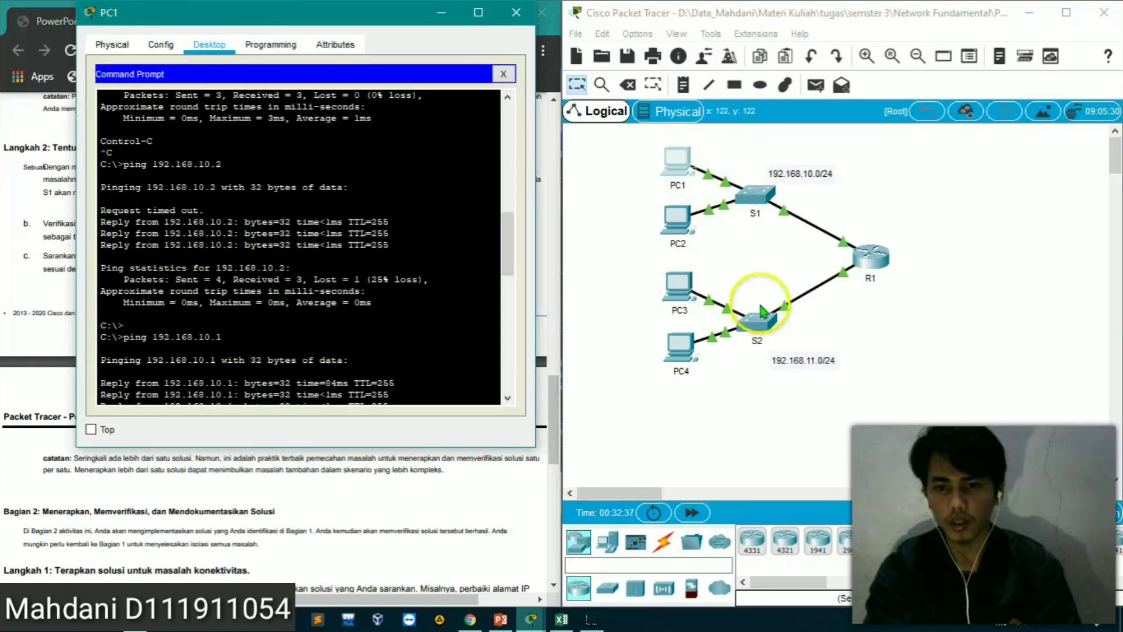
{"action": "left_click", "coordinate": [412, 370]}
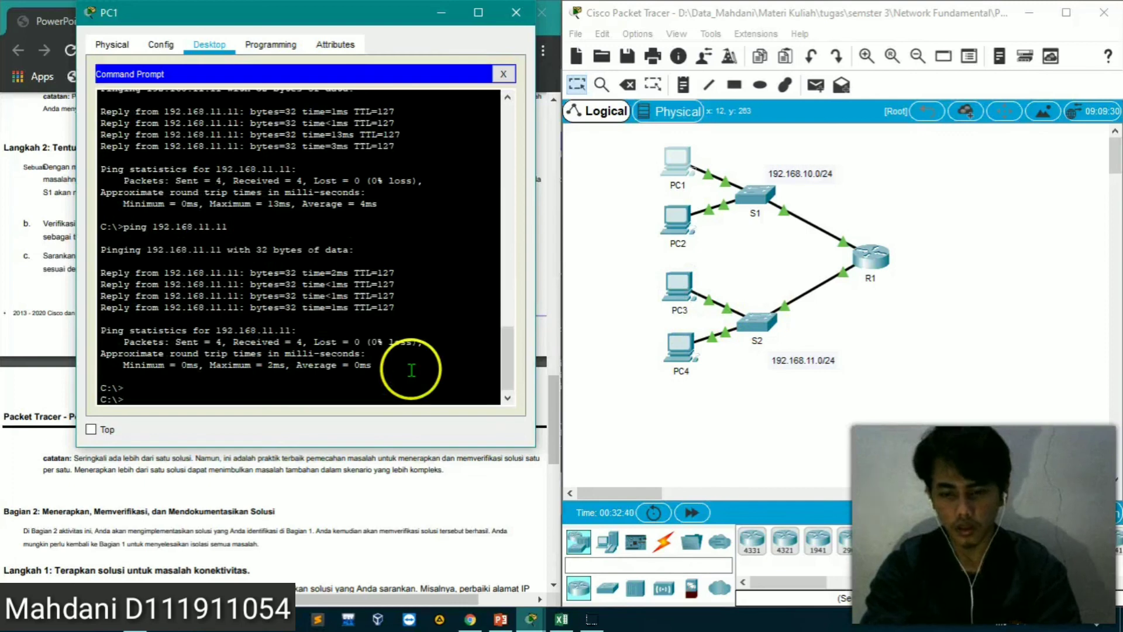
Ping switch S1 at 192.168.10.2 from PC1 and interrupt the ping after the first replies
{"action": "key", "text": "Up"}
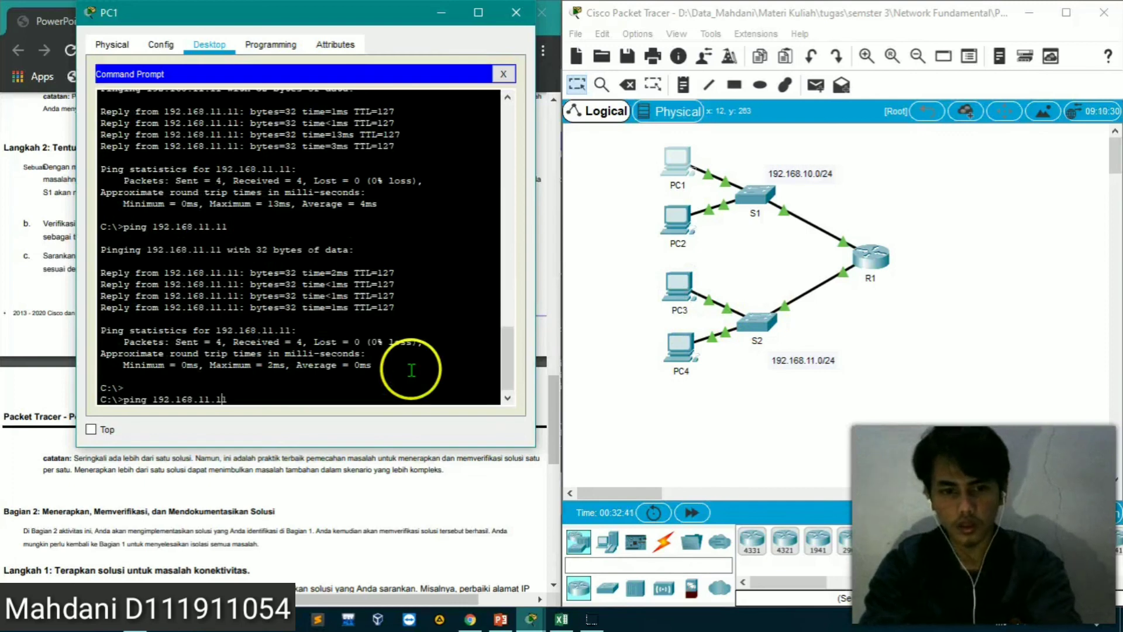
{"action": "key", "text": "Left"}
{"action": "key", "text": "Left"}
{"action": "key", "text": "Left"}
{"action": "key", "text": "BackSpace"}
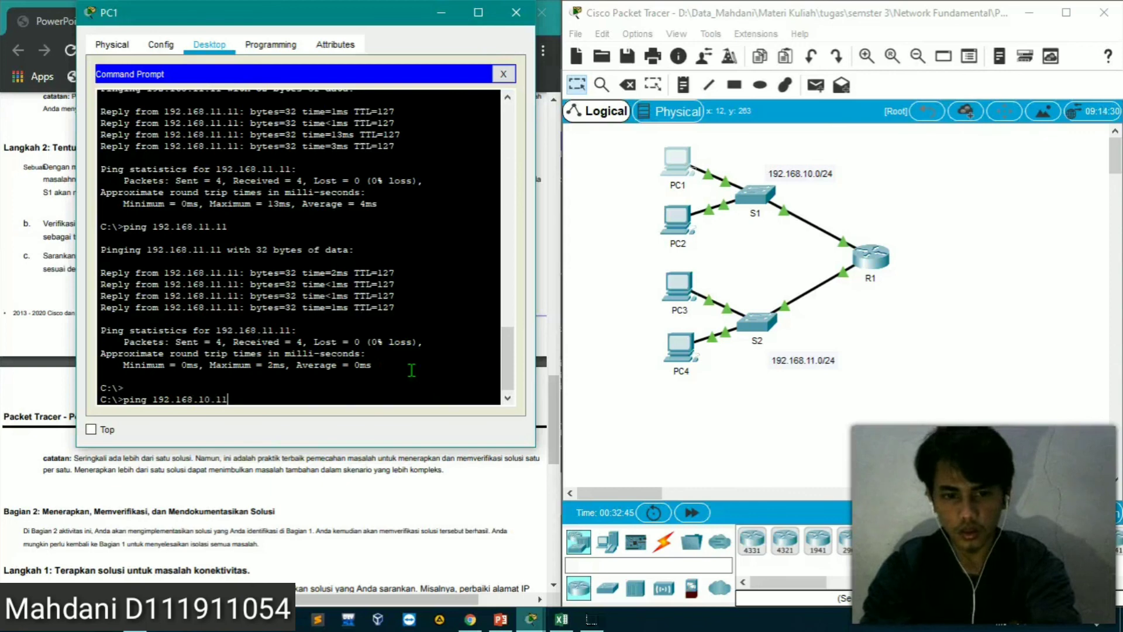
{"action": "type", "text": "2"}
{"action": "key", "text": "Return"}
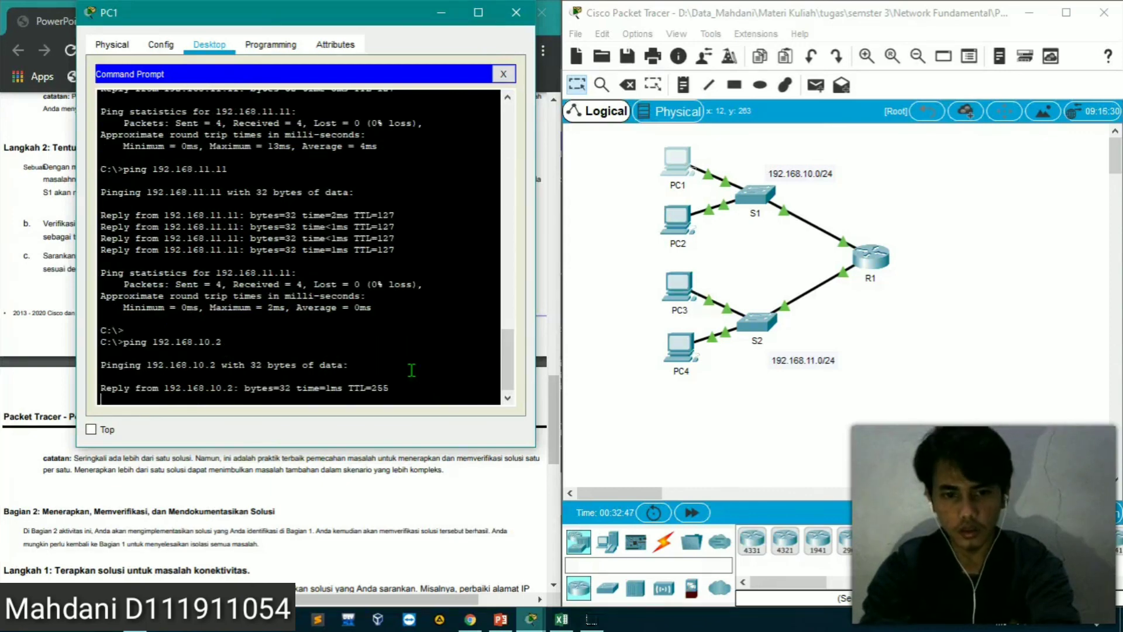
{"action": "key", "text": "ctrl+c"}
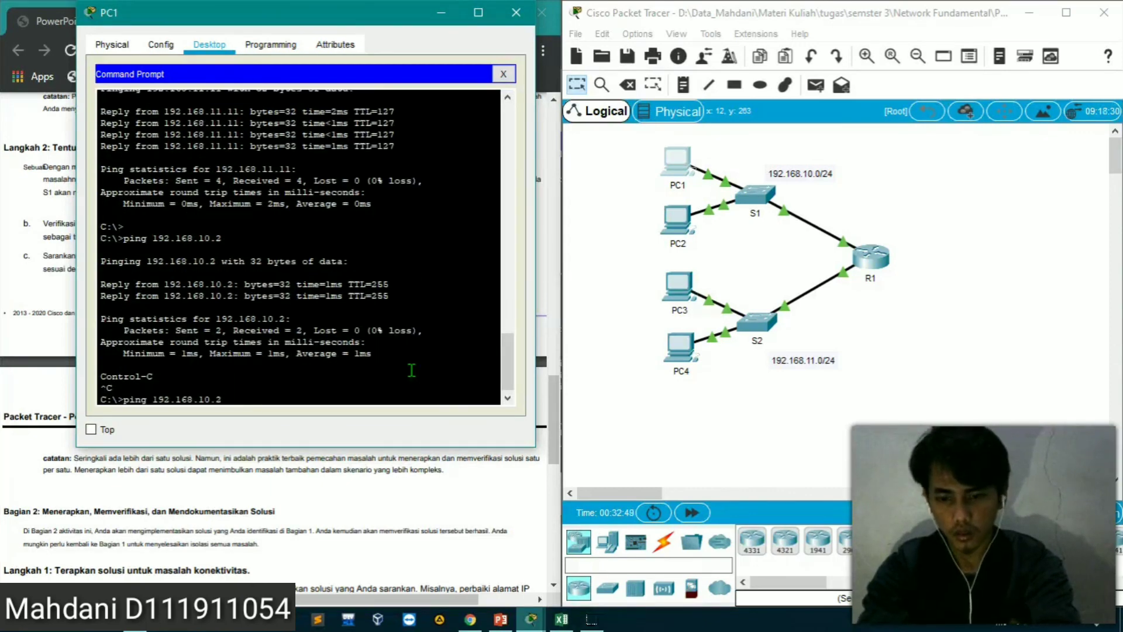
Ping 192.168.10.1 and 192.168.10.11 from PC1, interrupting each ping early
{"action": "key", "text": "Return"}
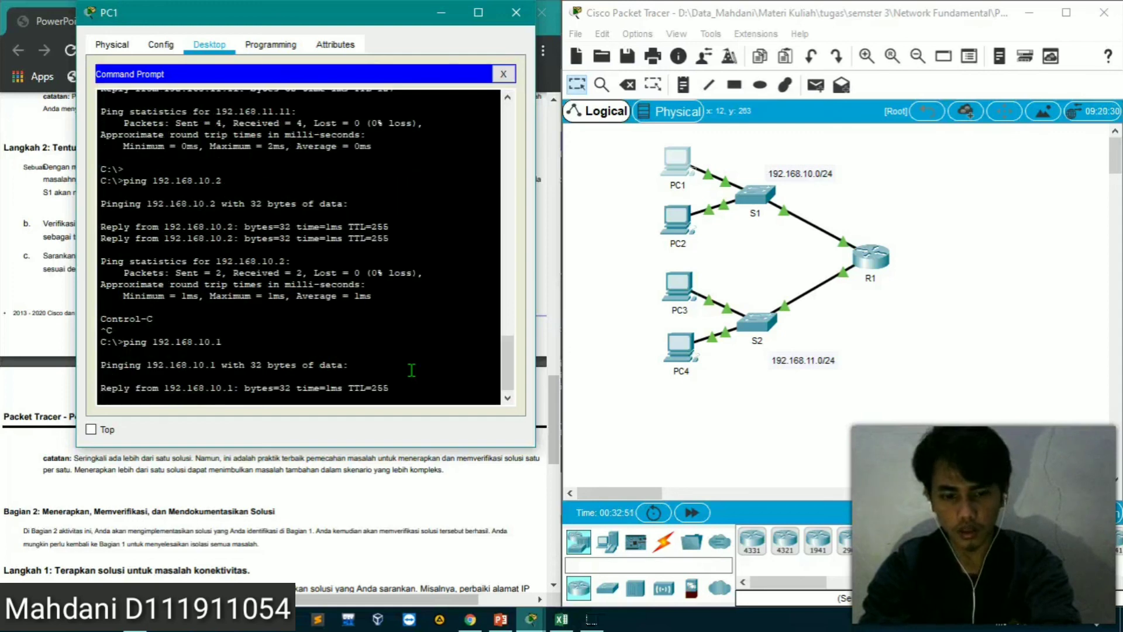
{"action": "key", "text": "ctrl+c"}
{"action": "key", "text": "Up"}
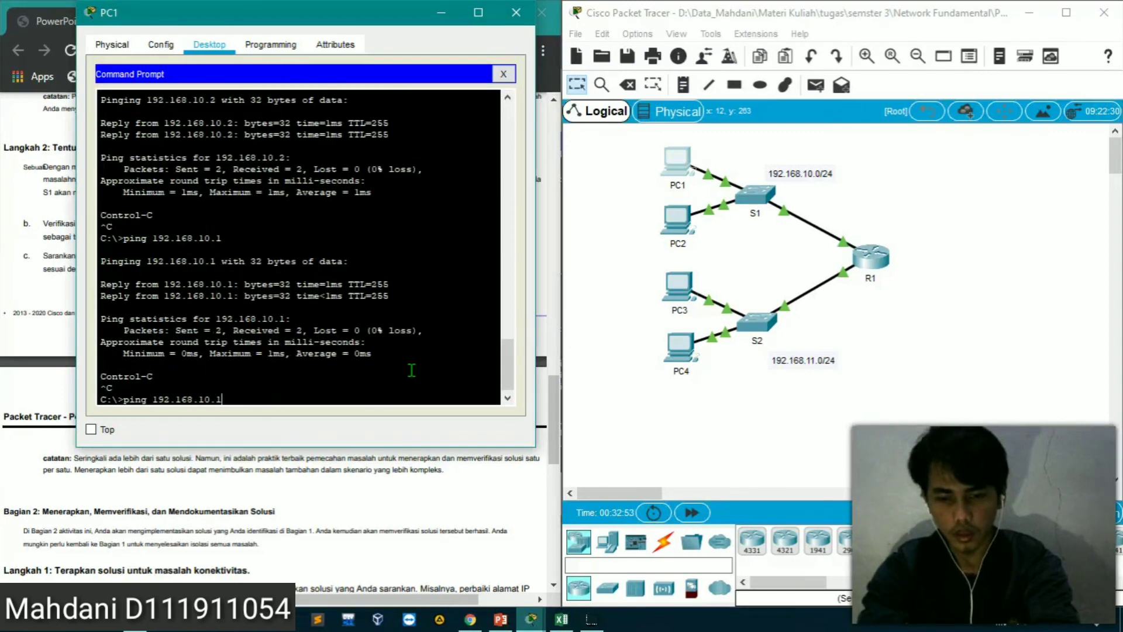
{"action": "key", "text": "Return"}
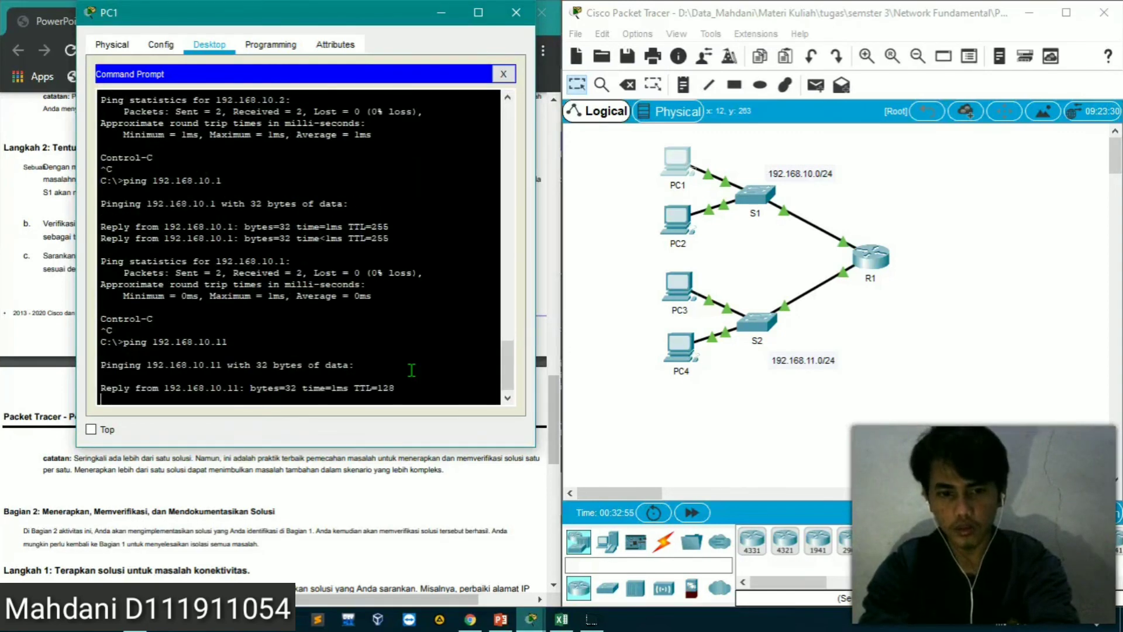
{"action": "key", "text": "ctrl+c"}
Ping switch S2 at 192.168.11.2 from PC1 and let the ping run to completion
{"action": "key", "text": "Up"}
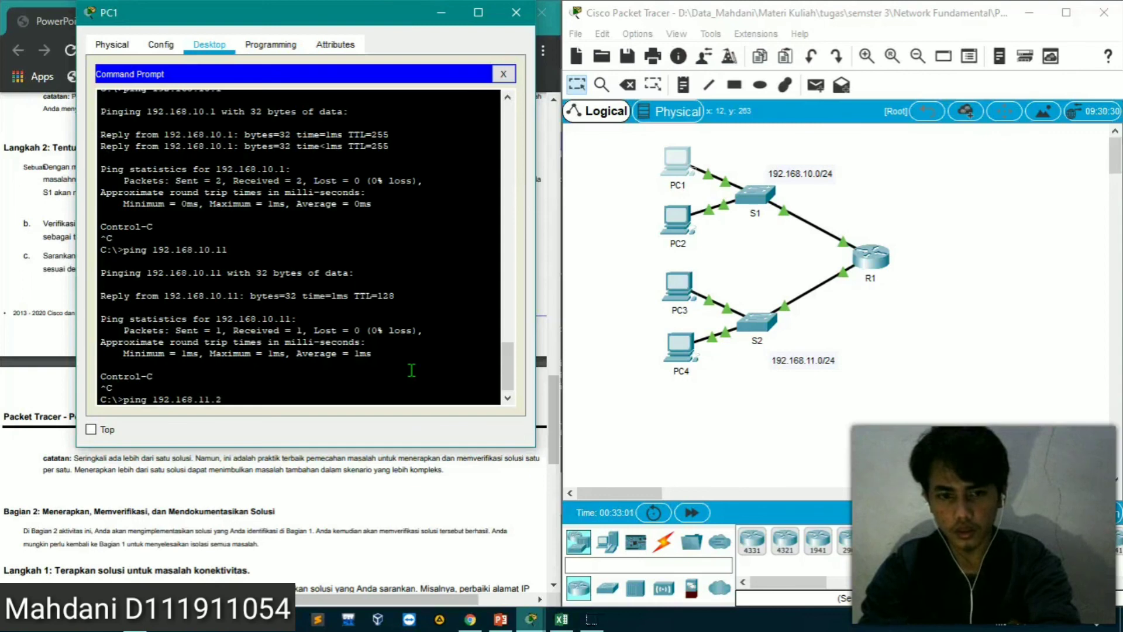
{"action": "key", "text": "Return"}
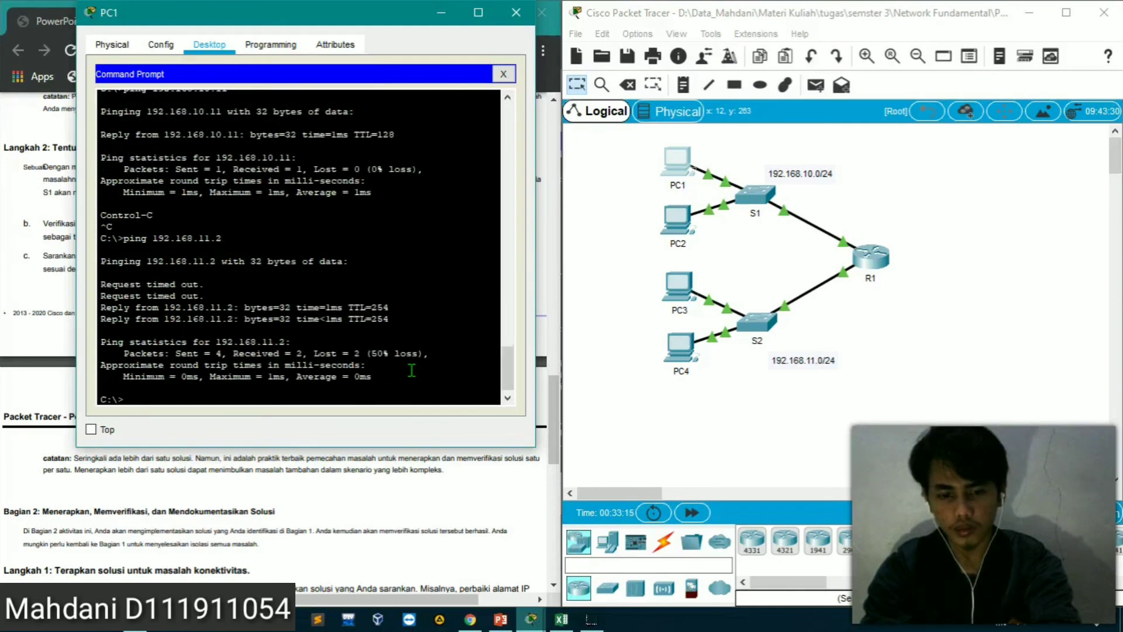
{"action": "key", "text": "Return"}
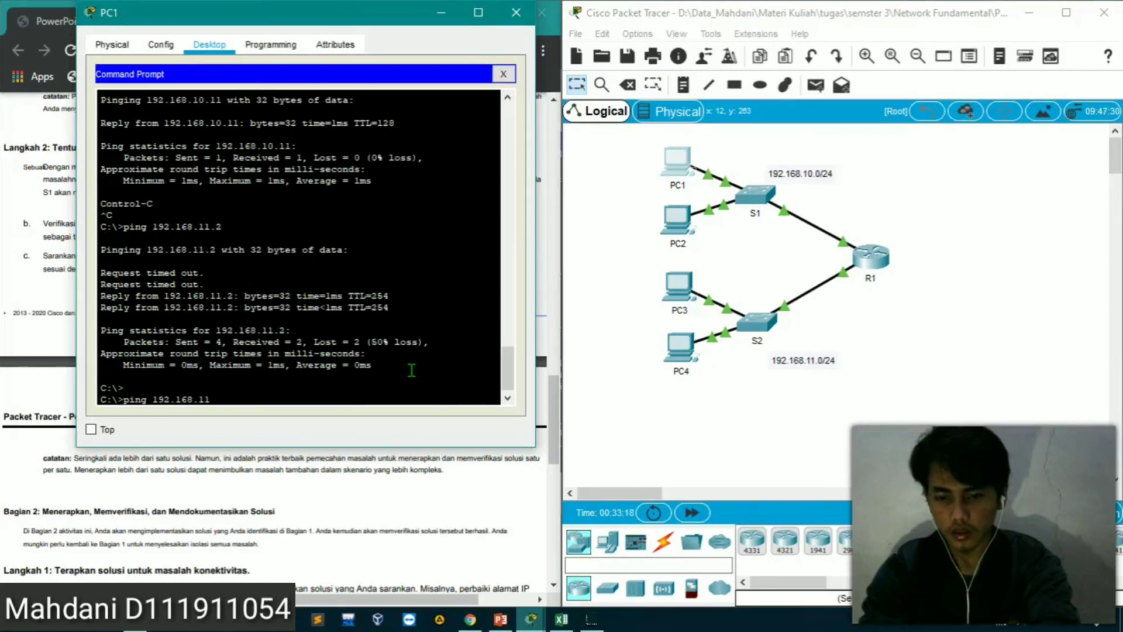
Ping PC3 at 192.168.11.10 and PC4 at 192.168.11.11 from PC1, and close the PC1 window
{"action": "key", "text": "Return"}
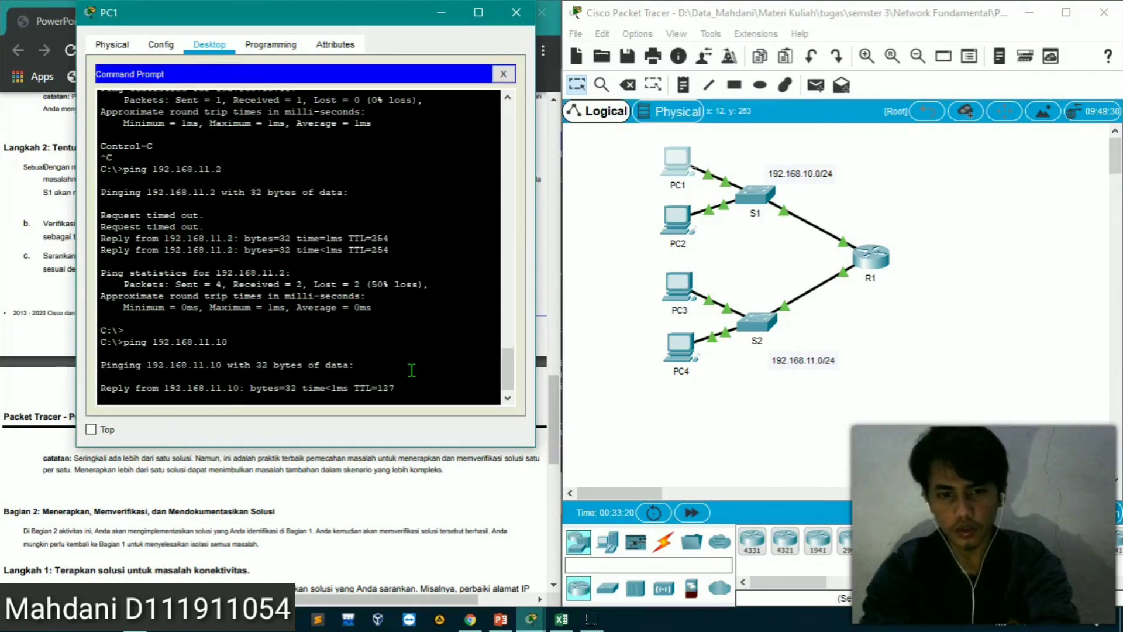
{"action": "key", "text": "ctrl+c"}
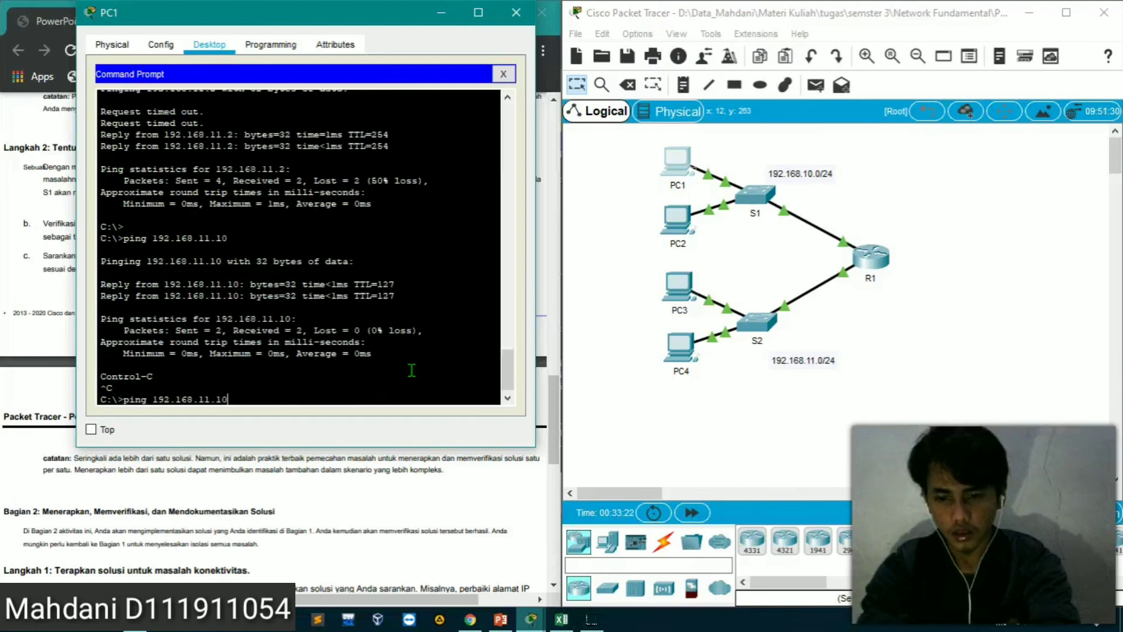
{"action": "type", "text": "ping 192.168.11.11"}
{"action": "key", "text": "Return"}
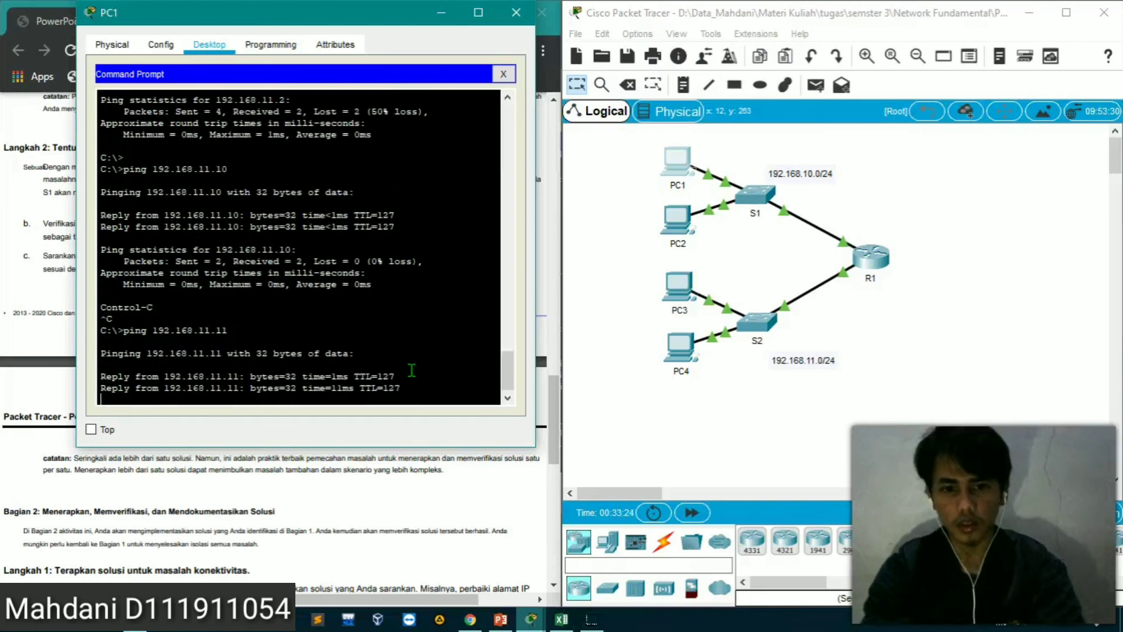
{"action": "left_click", "coordinate": [504, 74]}
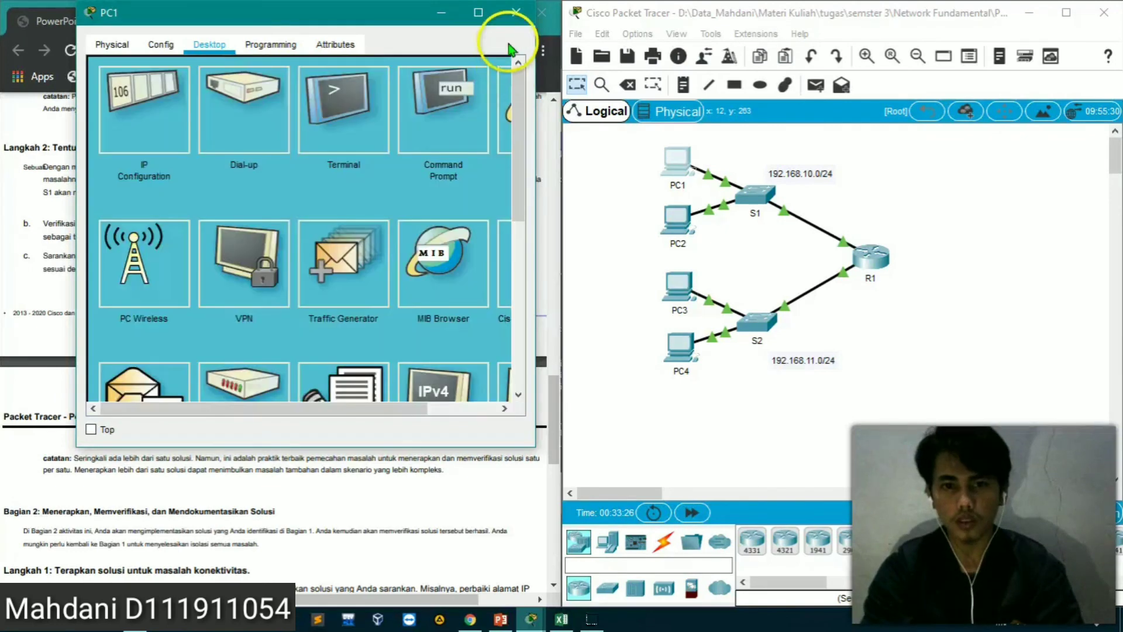
{"action": "left_click", "coordinate": [515, 12]}
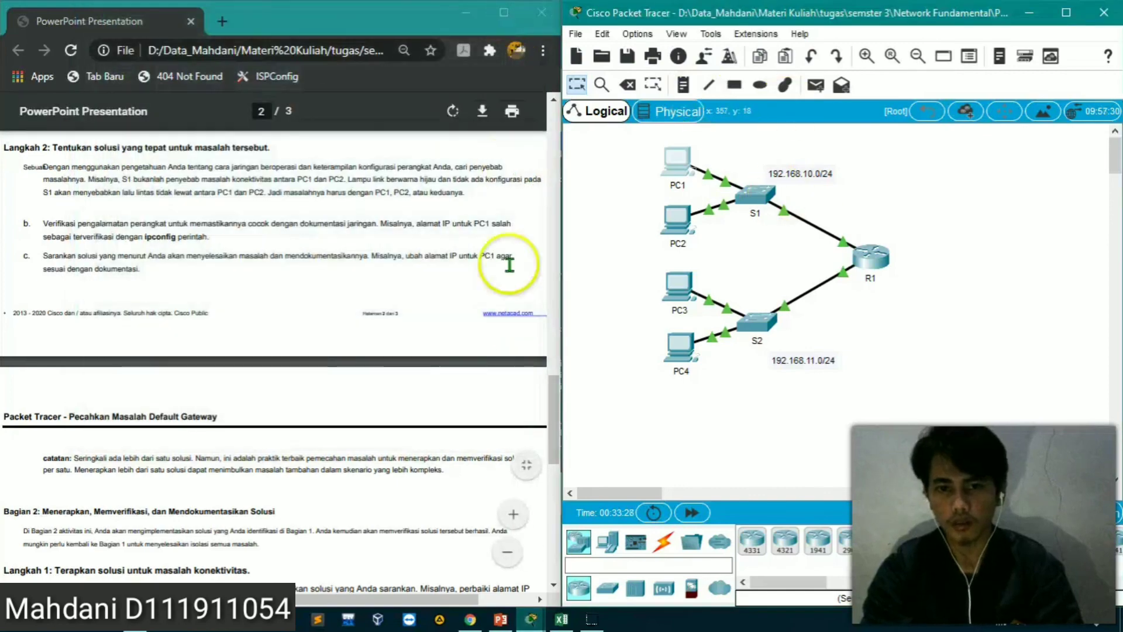
Review the objectives and background in the instructions PDF, and bring up the PT Activity window to check the completion status
{"action": "left_click_drag", "start_coordinate": [554, 388], "coordinate": [556, 222]}
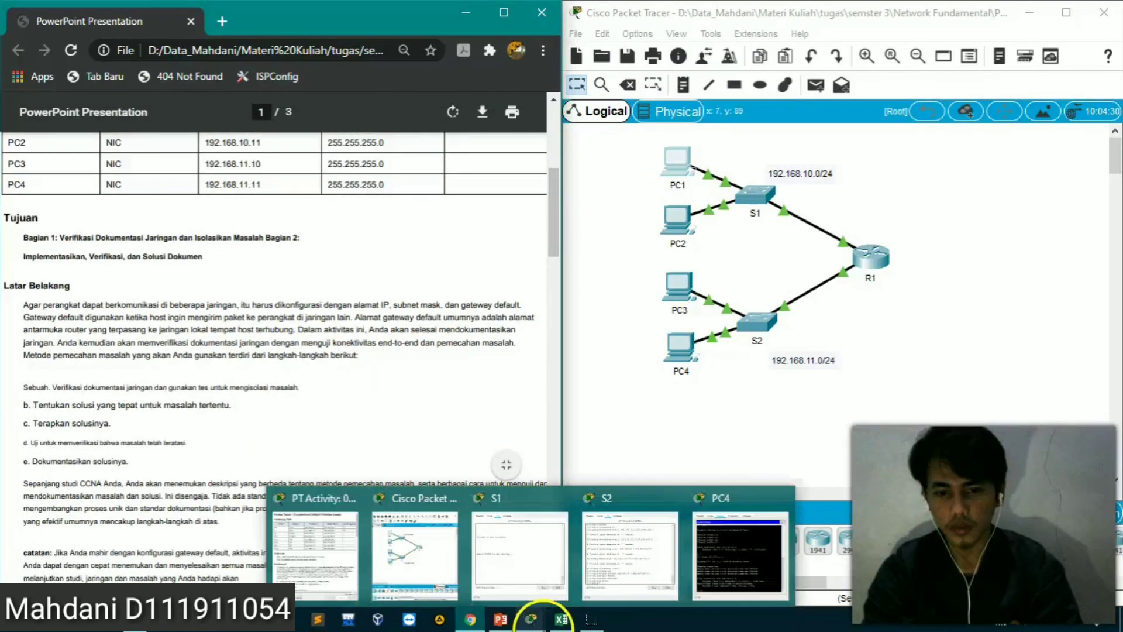
{"action": "left_click", "coordinate": [532, 619]}
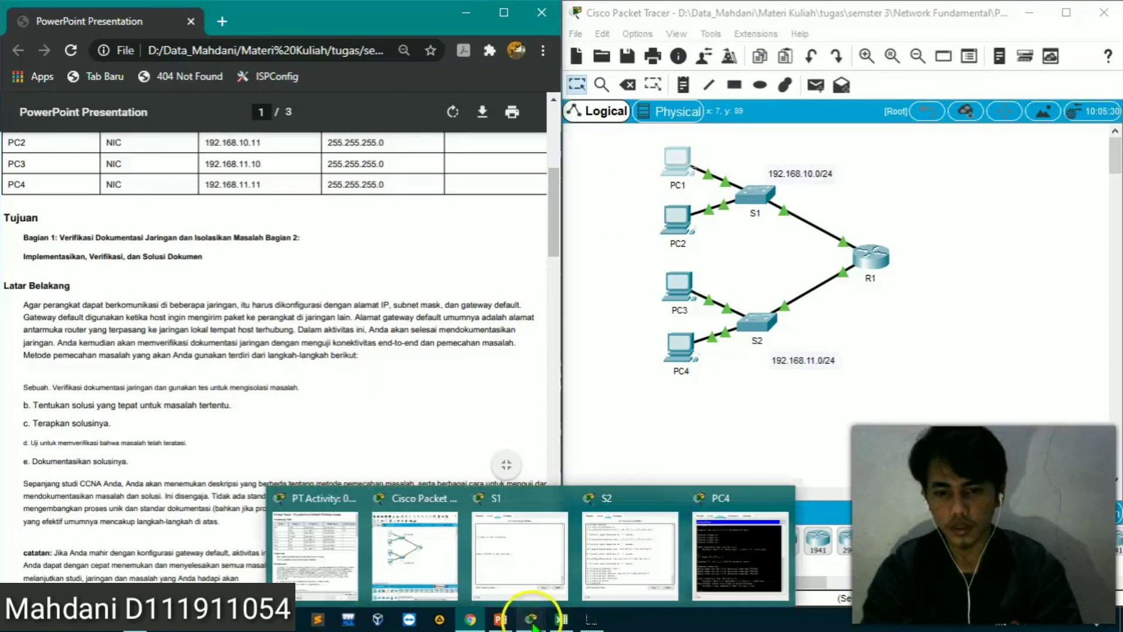
{"action": "left_click", "coordinate": [338, 549]}
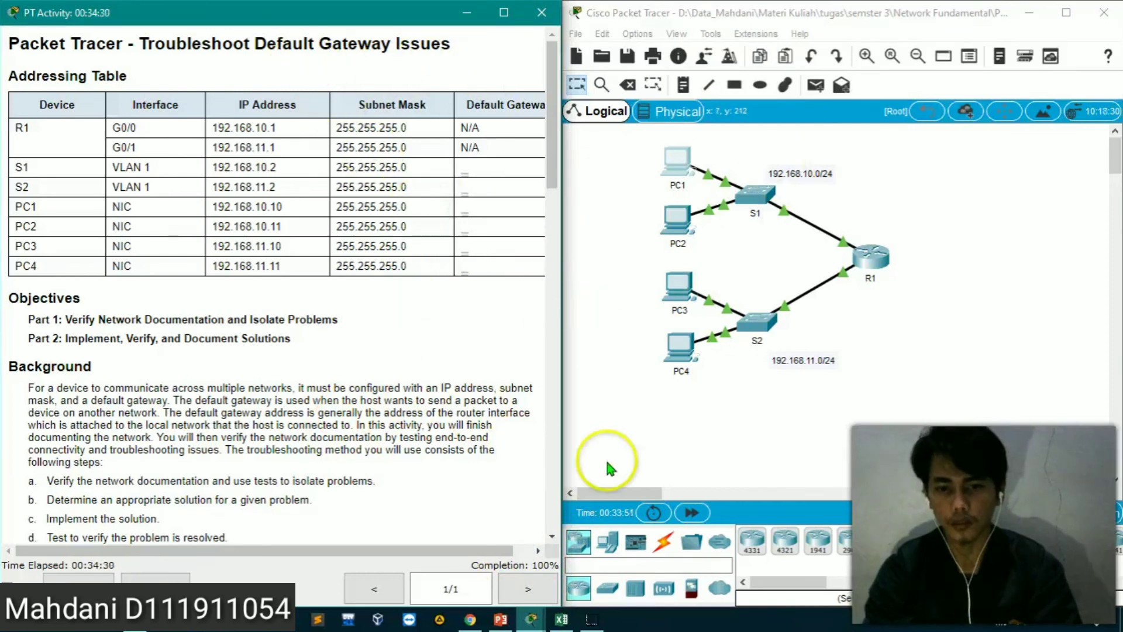
Switch to the Excel workbook and change the Masalah entries for PC1-S1 and Pc1-R1 to "Alamat ip pc1"
{"action": "left_click", "coordinate": [561, 619]}
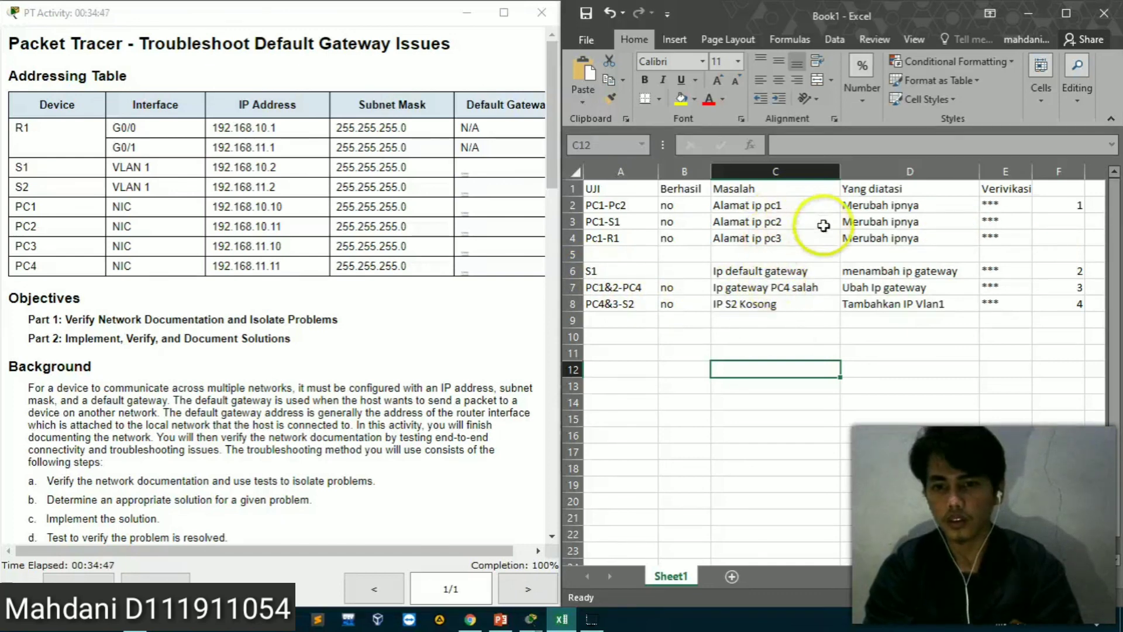
{"action": "double_click", "coordinate": [785, 222]}
{"action": "key", "text": "BackSpace"}
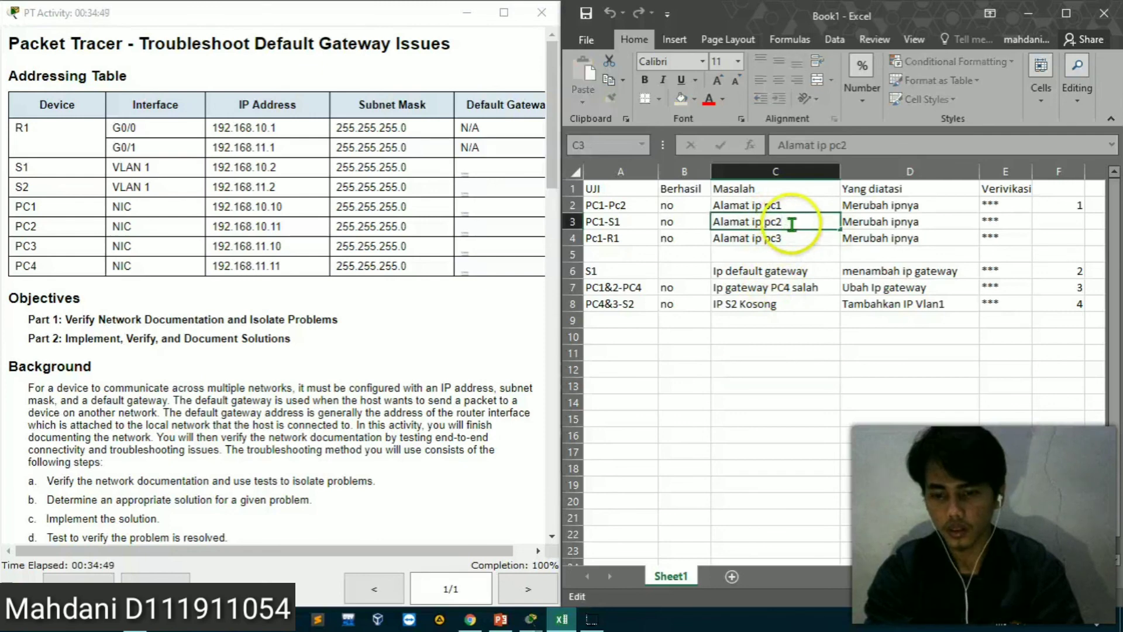
{"action": "type", "text": "1"}
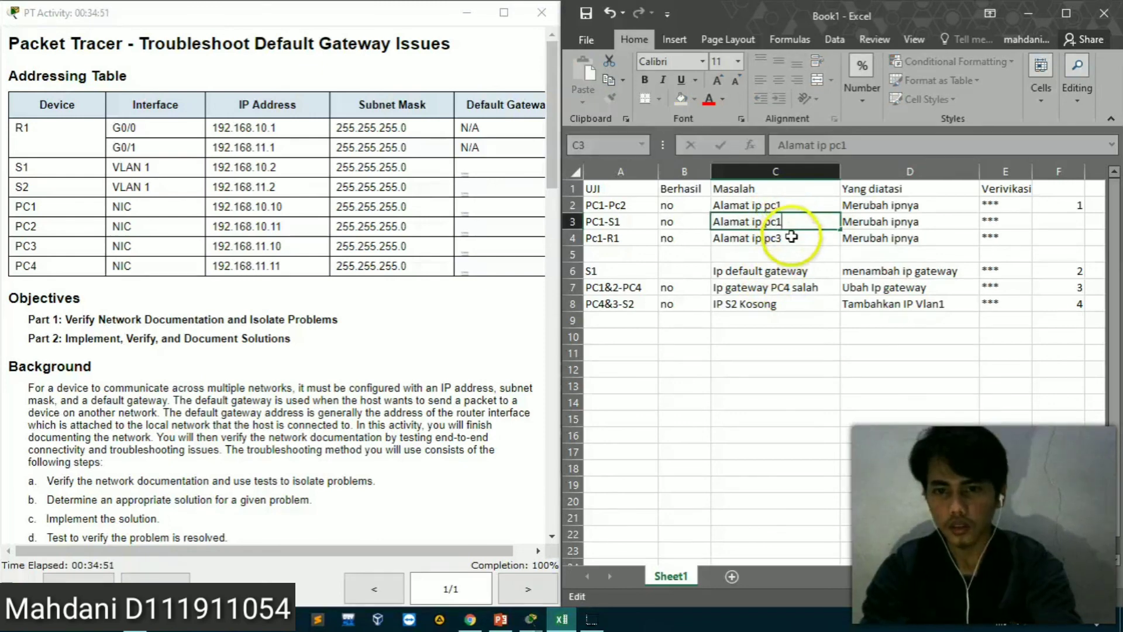
{"action": "key", "text": "Return"}
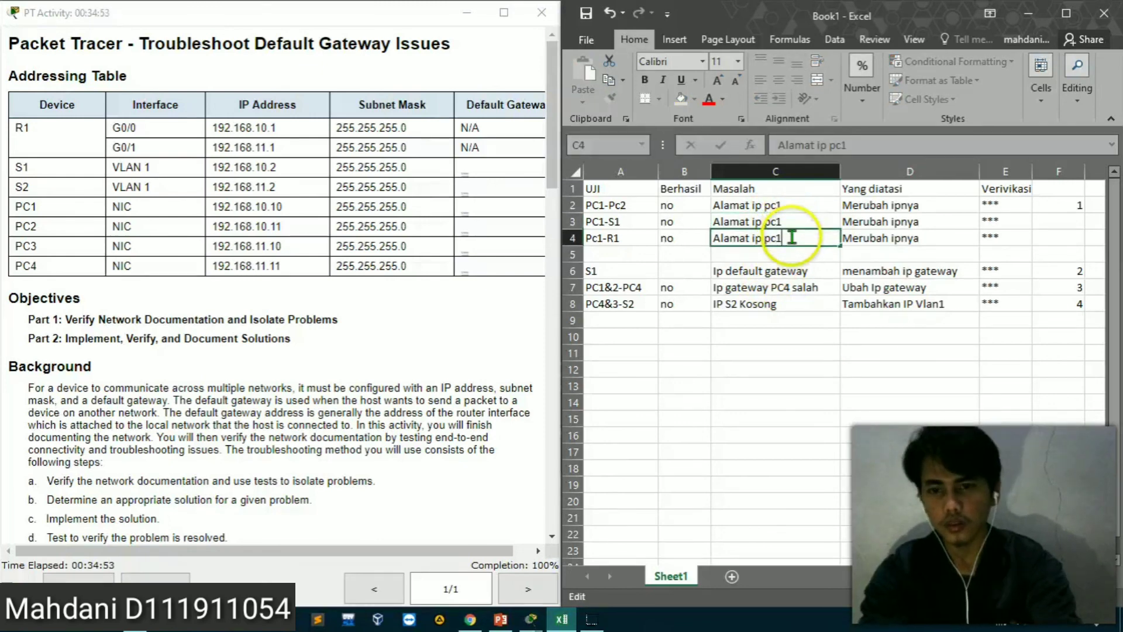
{"action": "key", "text": "Return"}
Change the S1 row's Masalah entry to "Ip default gateway S1", and switch back to the Packet Tracer topology window
{"action": "left_click", "coordinate": [790, 307]}
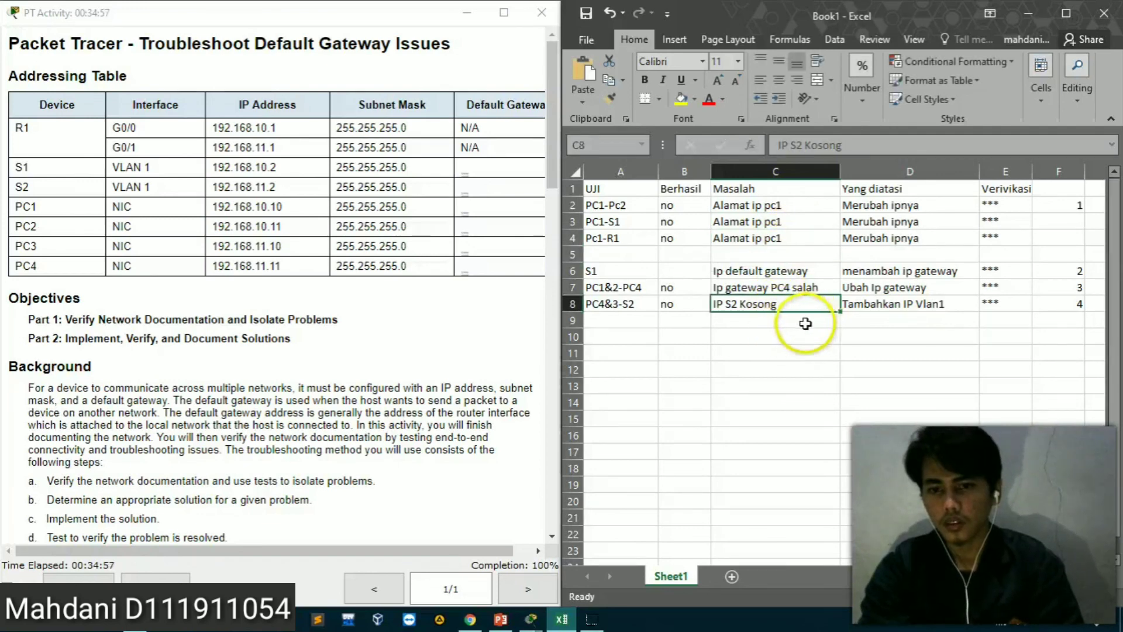
{"action": "double_click", "coordinate": [815, 273]}
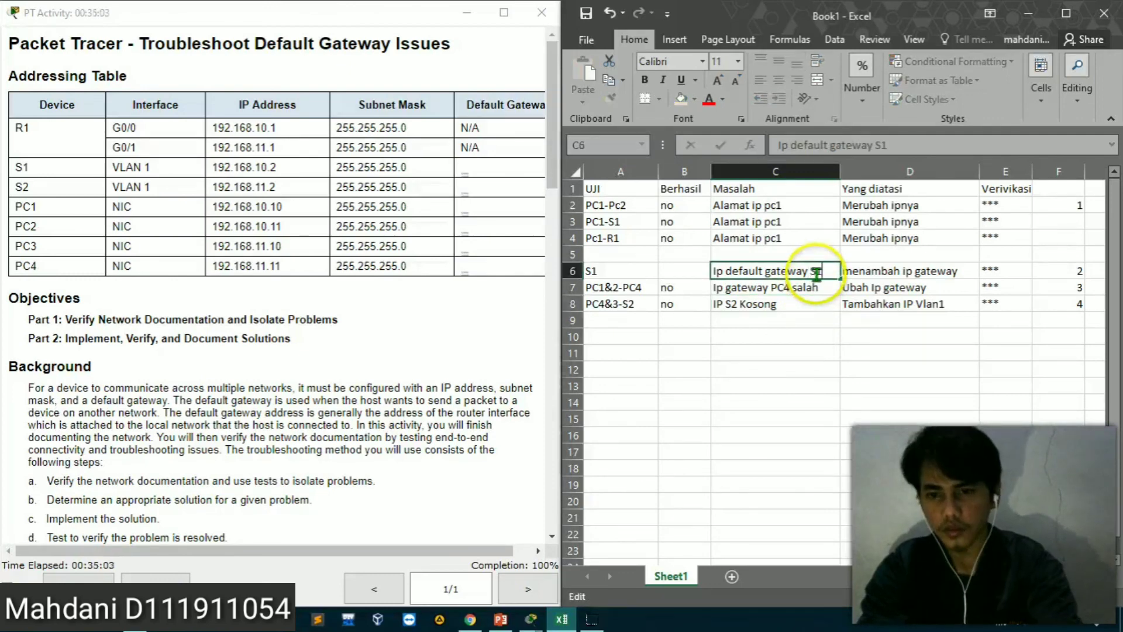
{"action": "left_click", "coordinate": [809, 332]}
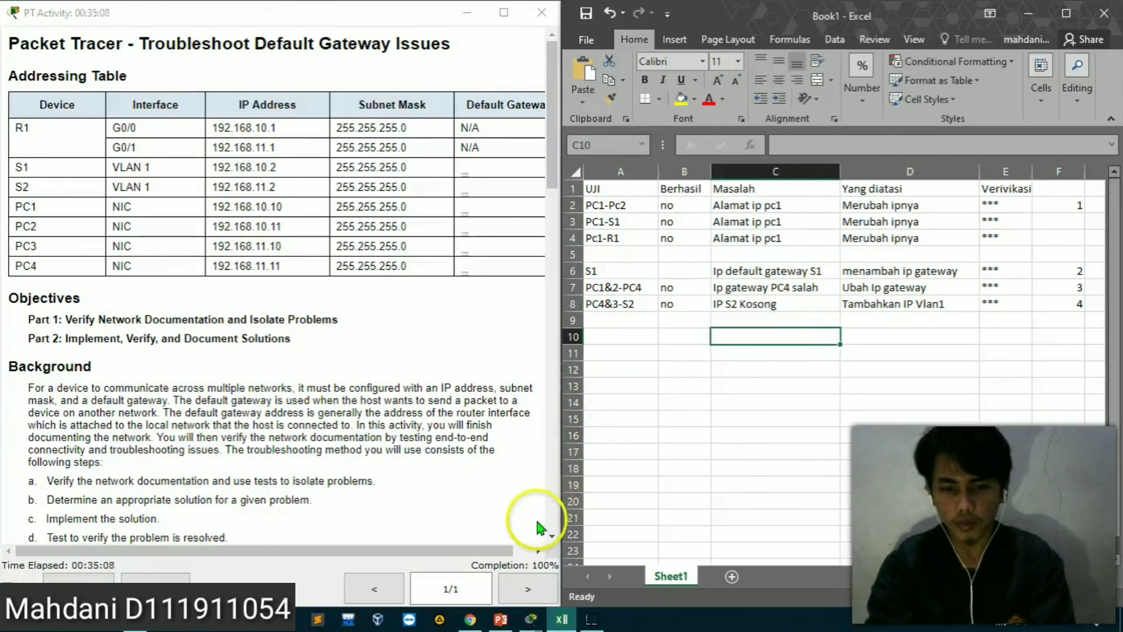
{"action": "left_click", "coordinate": [531, 620]}
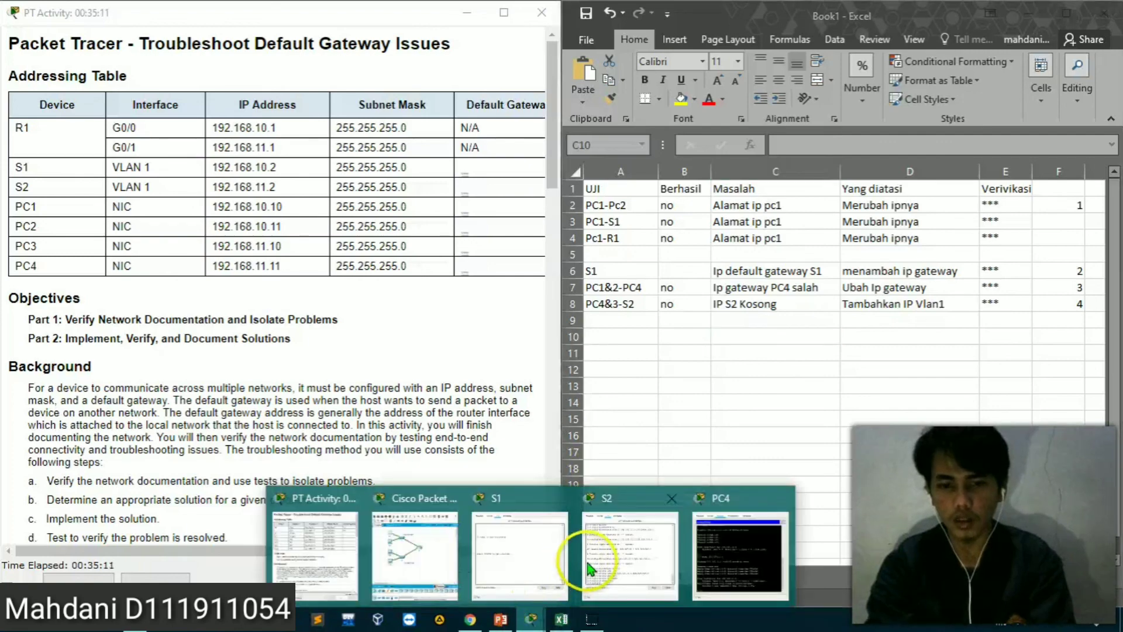
{"action": "left_click", "coordinate": [413, 544]}
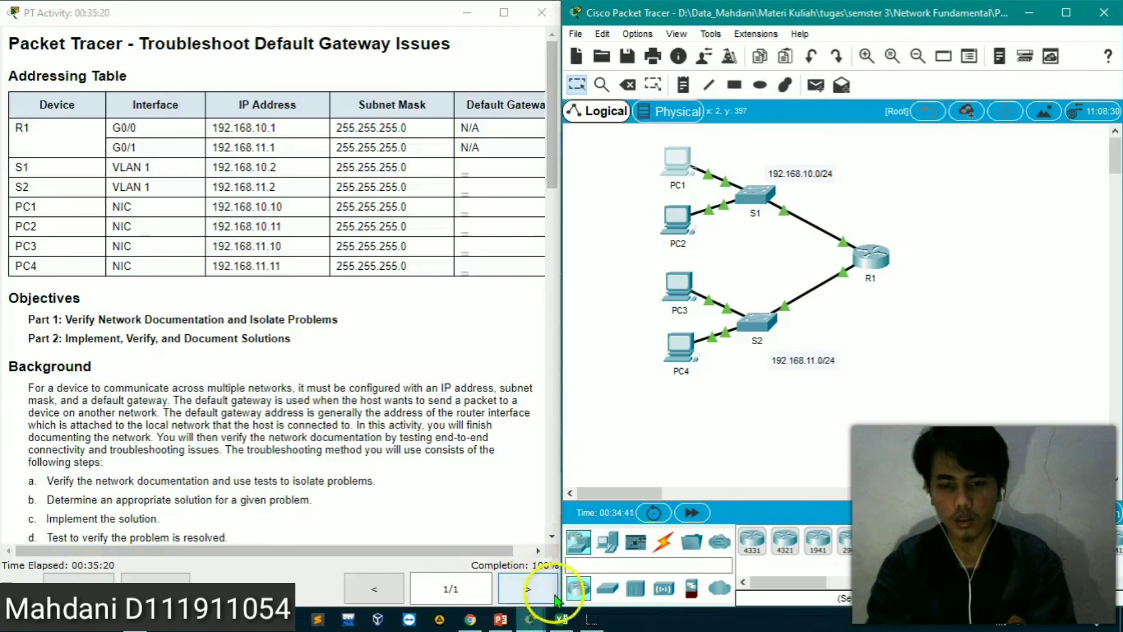
{"action": "left_click", "coordinate": [591, 620]}
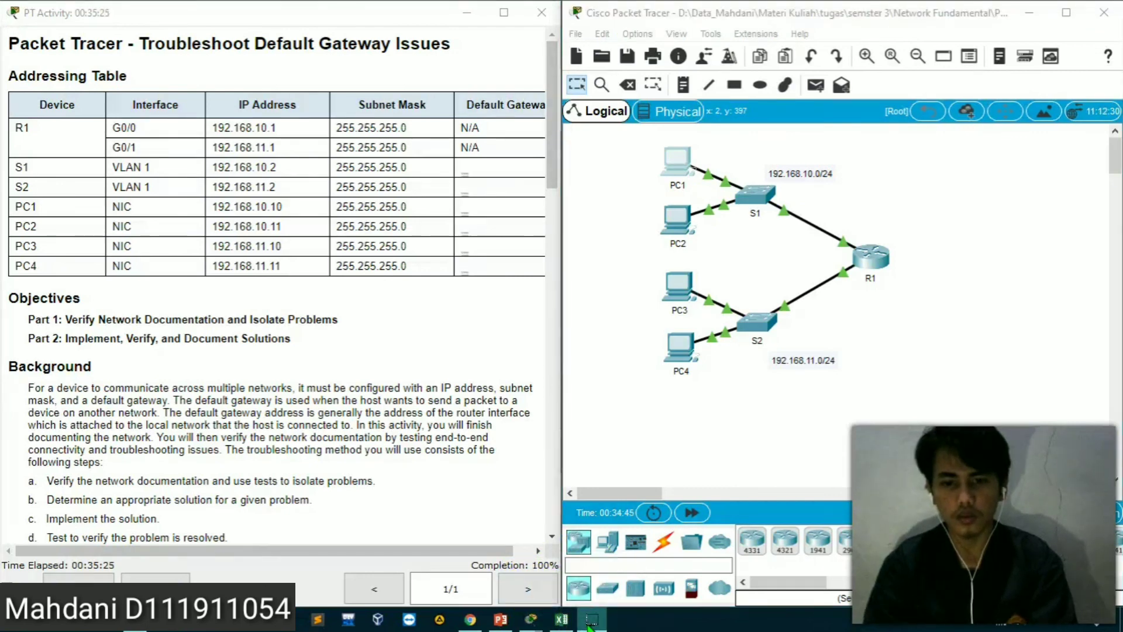
{"action": "left_click", "coordinate": [591, 621]}
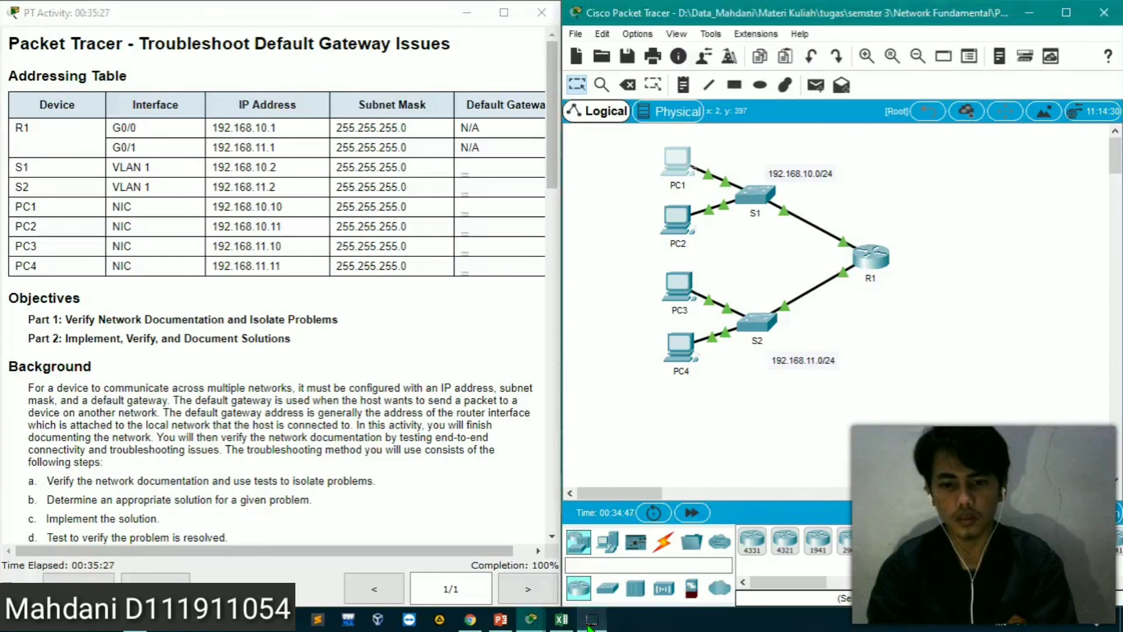
{"action": "left_click", "coordinate": [603, 623]}
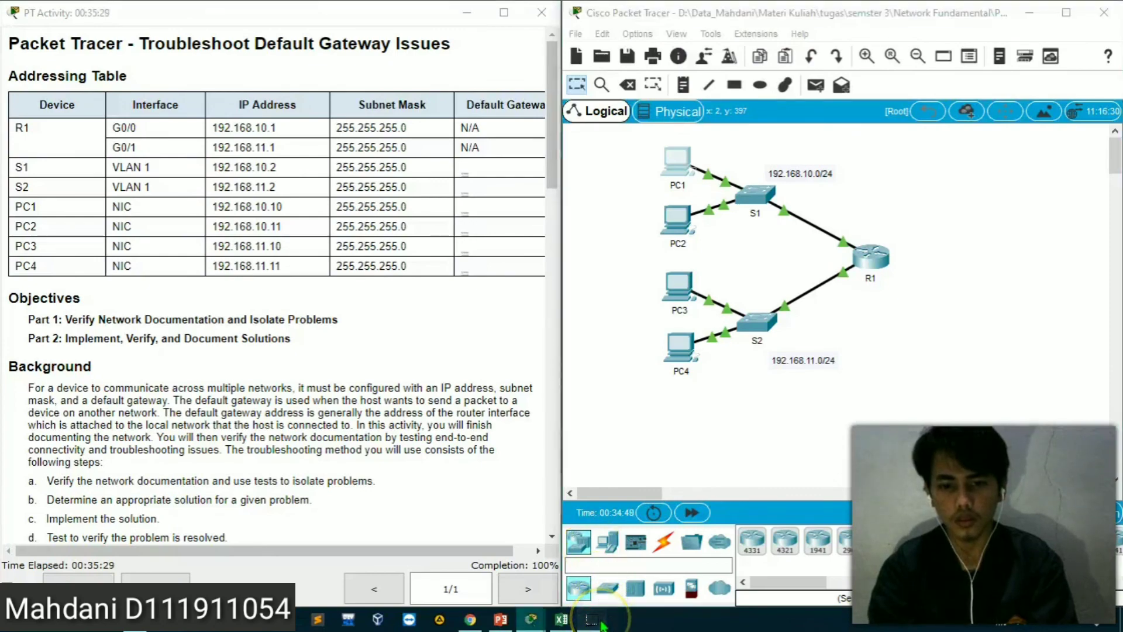